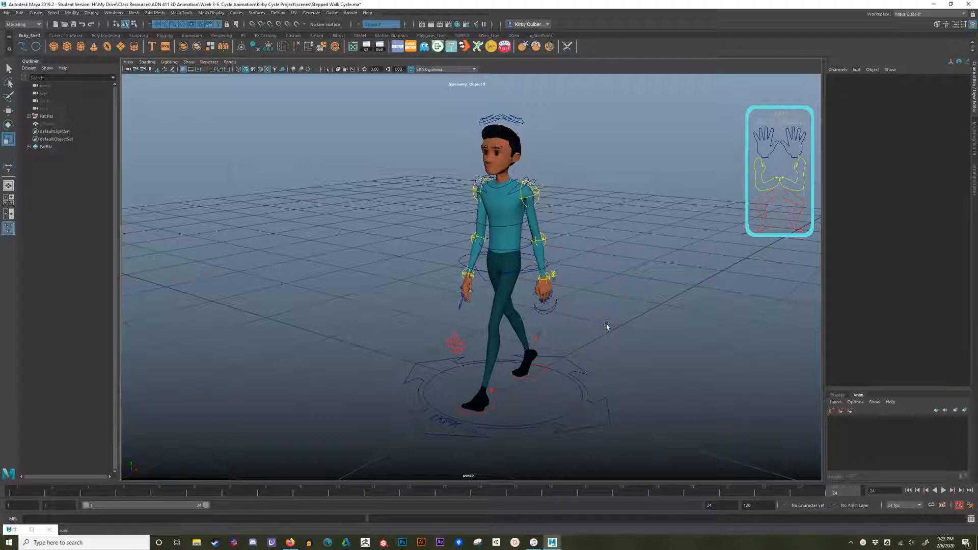
Play back the character's stepped walk cycle in the perspective view and stop it
{"action": "left_click_drag", "start_coordinate": [611, 326], "coordinate": [600, 322], "text": "alt"}
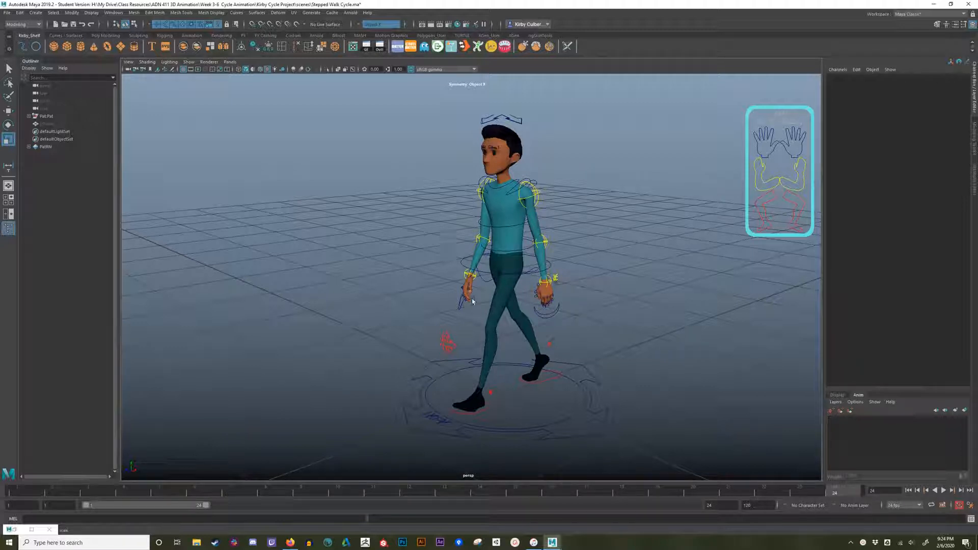
{"action": "left_click", "coordinate": [943, 491]}
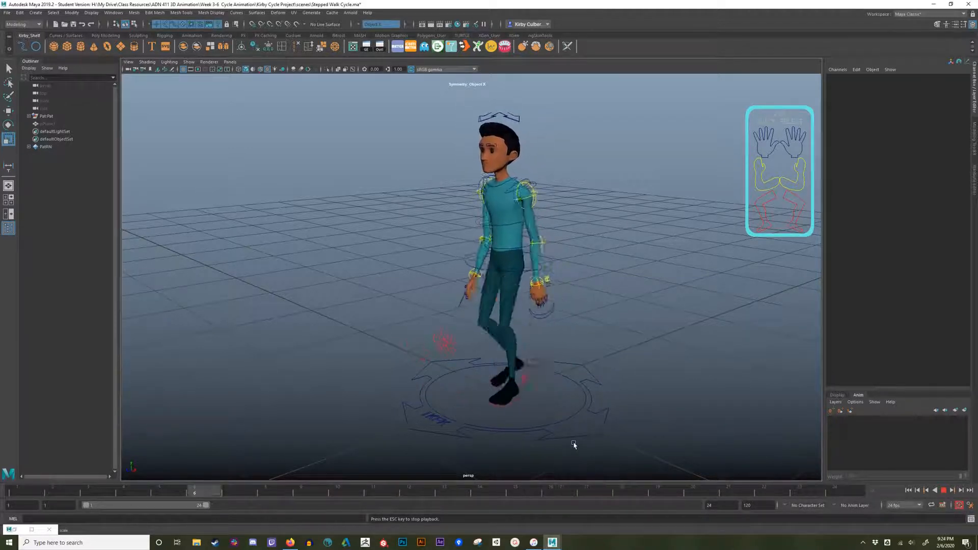
{"action": "key", "text": "Escape"}
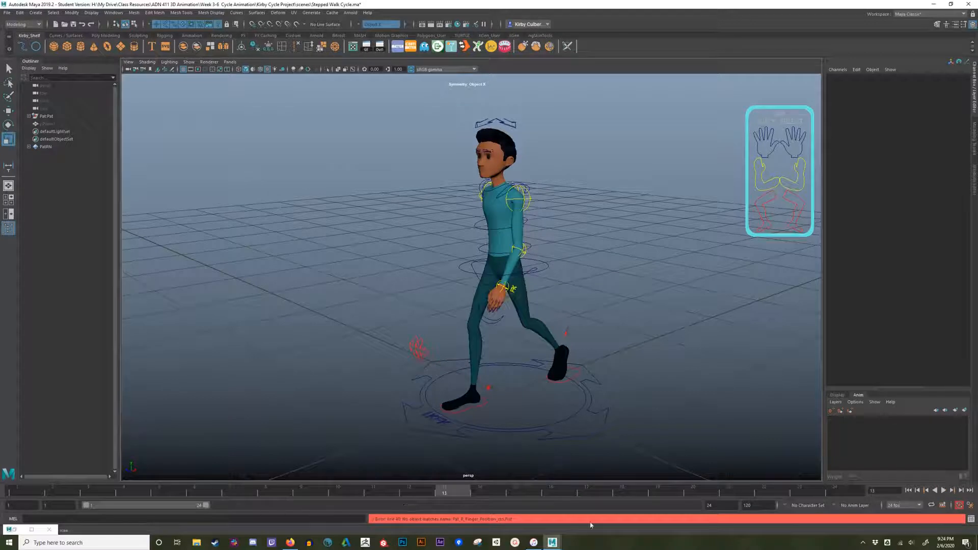
Set the playback range's end frame to 25
{"action": "double_click", "coordinate": [718, 506]}
{"action": "type", "text": "25"}
{"action": "key", "text": "Return"}
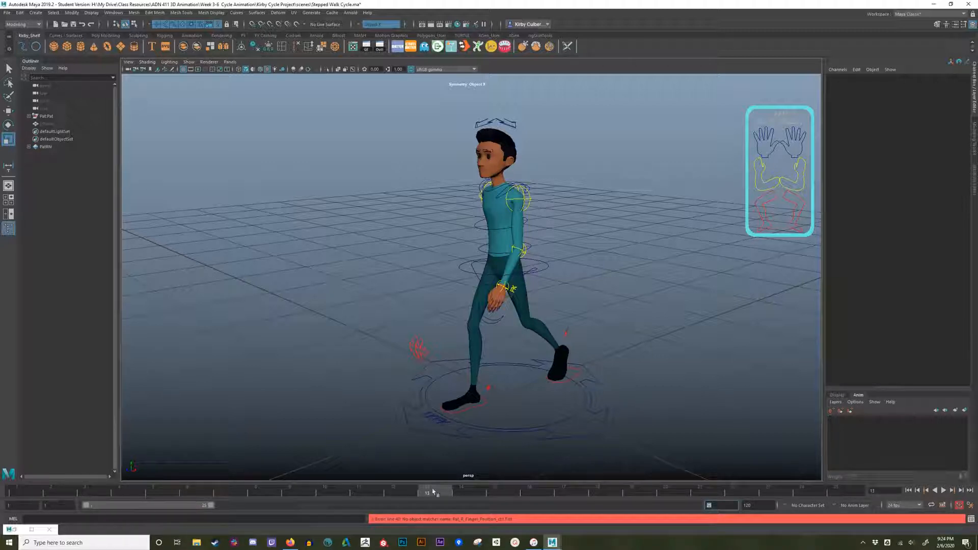
Create a polygon cube and move it along the X axis to one side of the walking character
{"action": "right_click_drag", "start_coordinate": [349, 321], "coordinate": [282, 307], "text": "alt"}
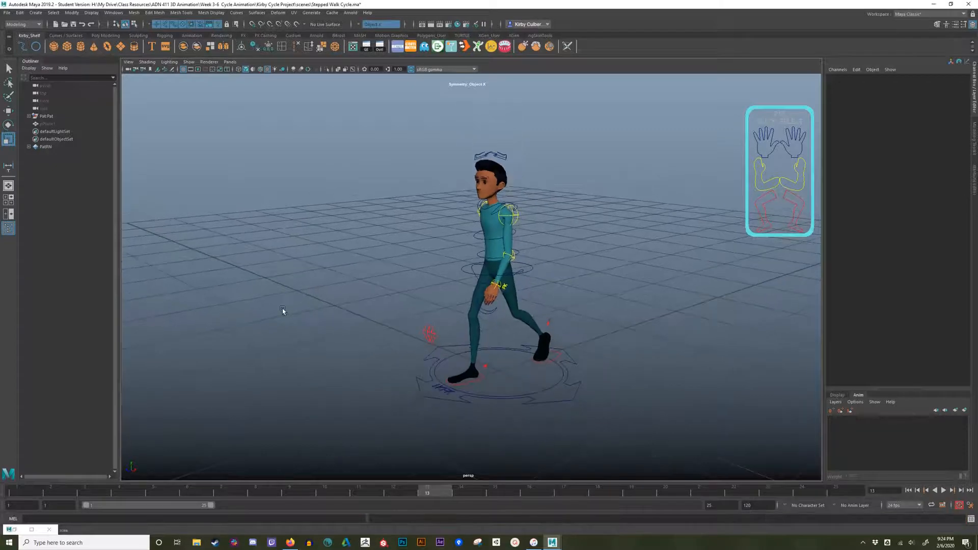
{"action": "left_click_drag", "start_coordinate": [282, 308], "coordinate": [313, 308], "text": "alt"}
{"action": "left_click", "coordinate": [67, 47]}
{"action": "key", "text": "w"}
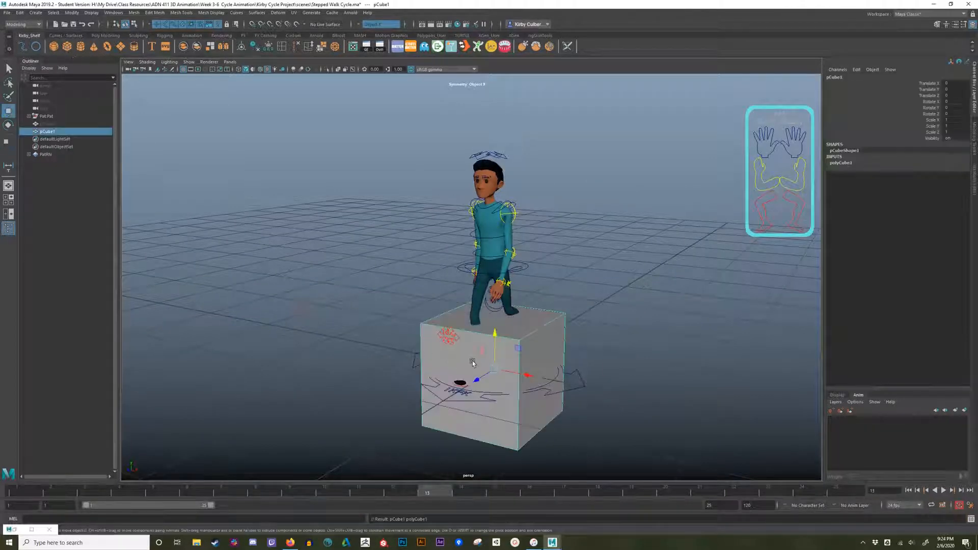
{"action": "left_click_drag", "start_coordinate": [520, 375], "coordinate": [349, 333]}
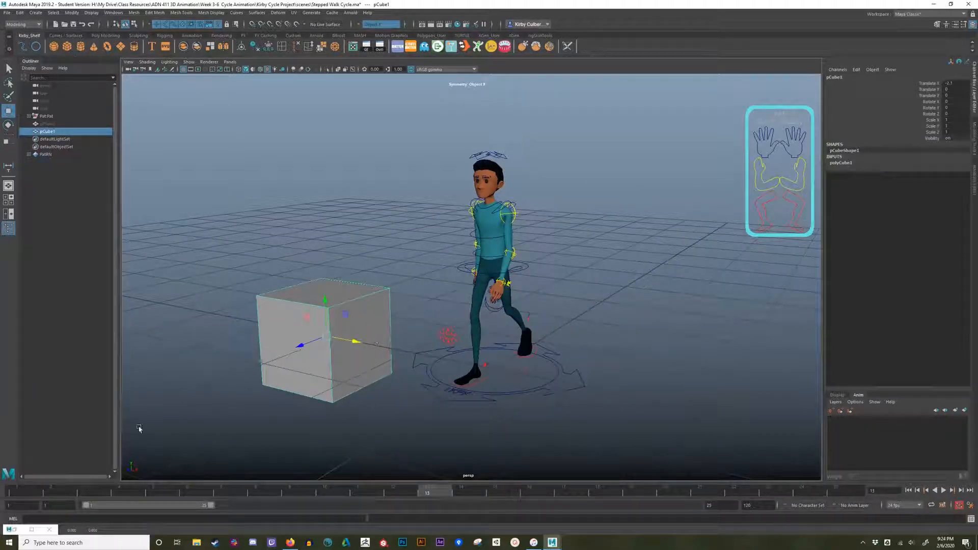
Key the cube at frame 1 and move it along X past the character's other side at frame 25
{"action": "left_click", "coordinate": [23, 491]}
{"action": "key", "text": "s"}
{"action": "left_click", "coordinate": [835, 491]}
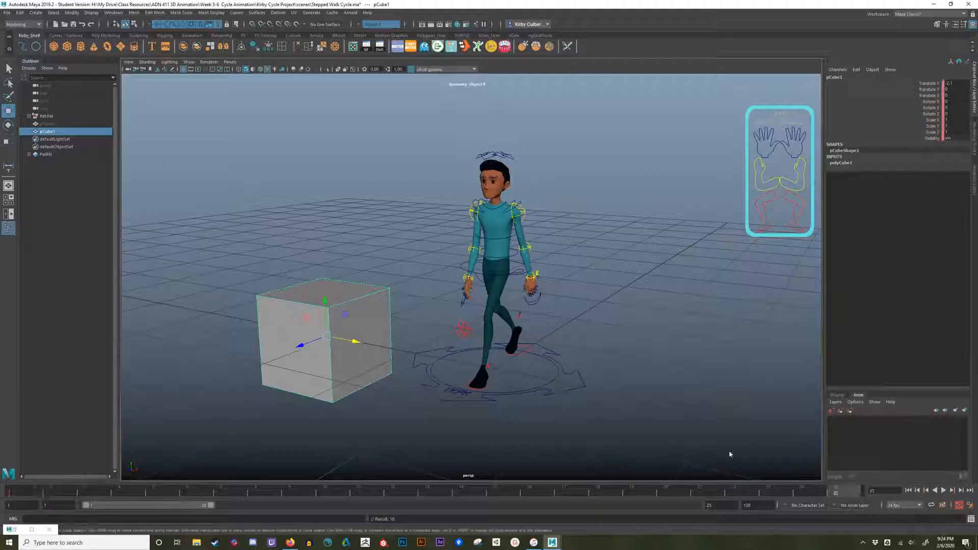
{"action": "left_click_drag", "start_coordinate": [355, 340], "coordinate": [748, 422]}
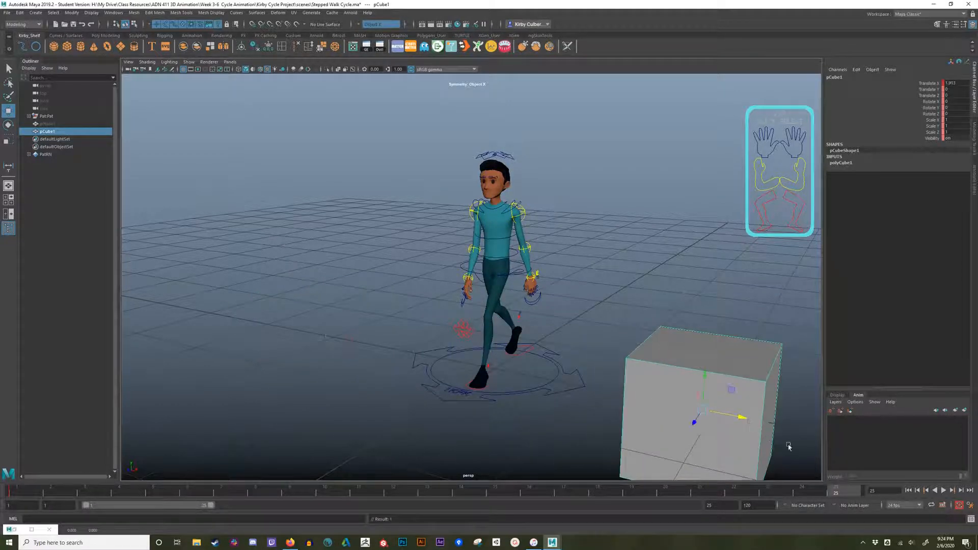
Set the cube's keyframe tangent at frame 1 to Linear and preview its motion
{"action": "left_click", "coordinate": [23, 492]}
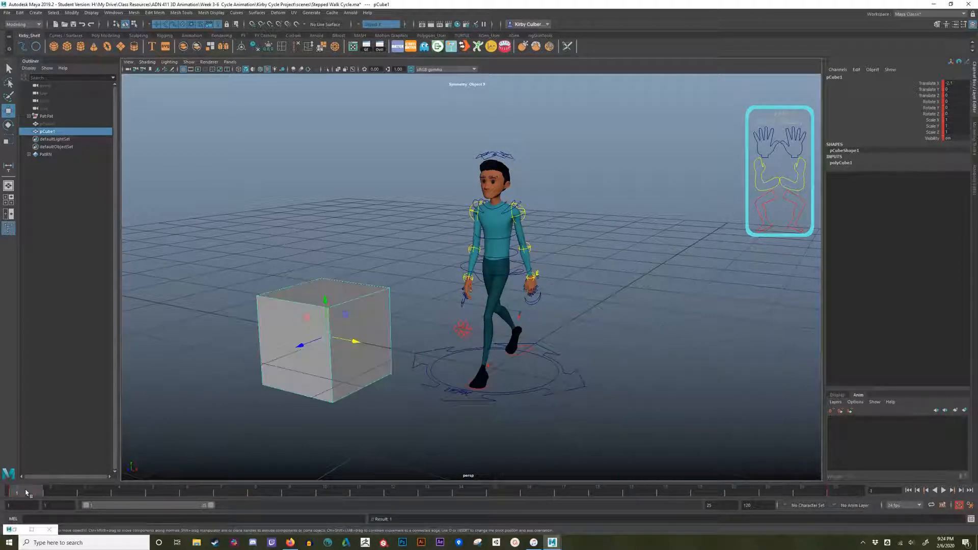
{"action": "right_click", "coordinate": [31, 492]}
{"action": "mouse_move", "coordinate": [77, 407]}
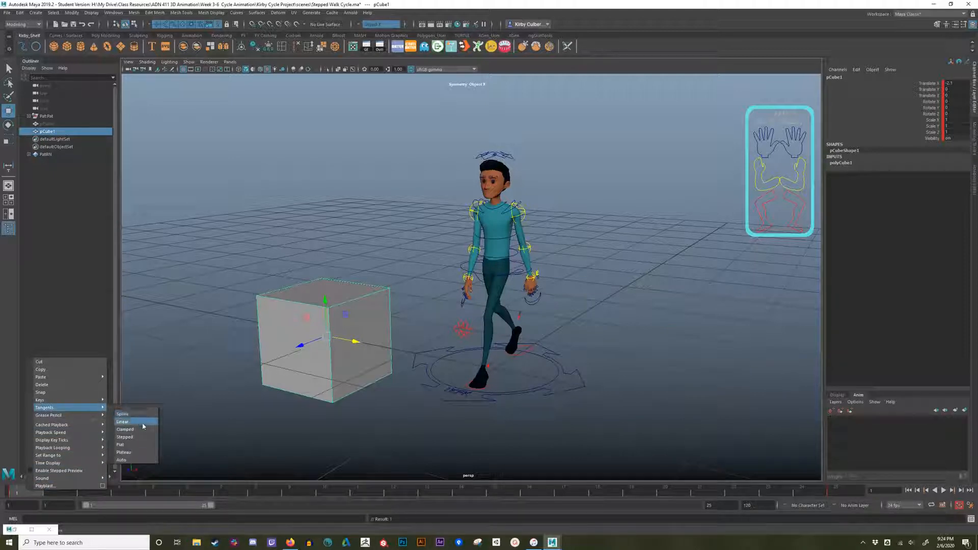
{"action": "left_click", "coordinate": [123, 422]}
{"action": "left_click", "coordinate": [290, 492]}
Delete all of the cube's keyframes across the playback range, and delete the cube itself
{"action": "left_click_drag", "start_coordinate": [299, 498], "coordinate": [19, 471]}
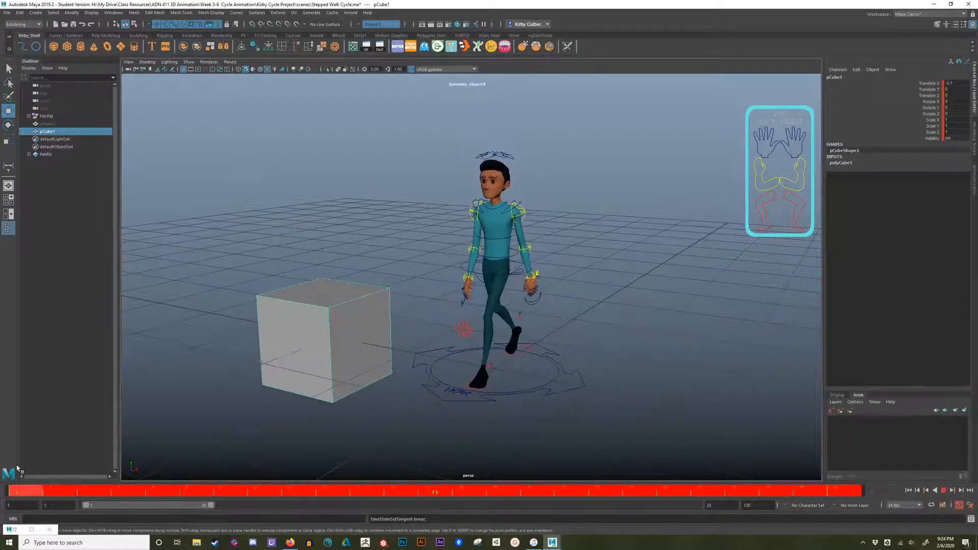
{"action": "right_click", "coordinate": [115, 493]}
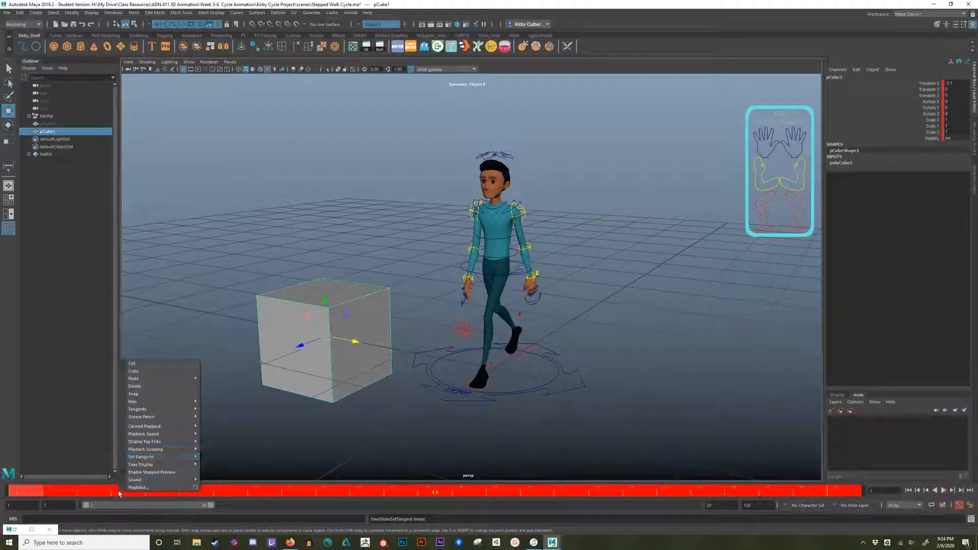
{"action": "left_click", "coordinate": [169, 387]}
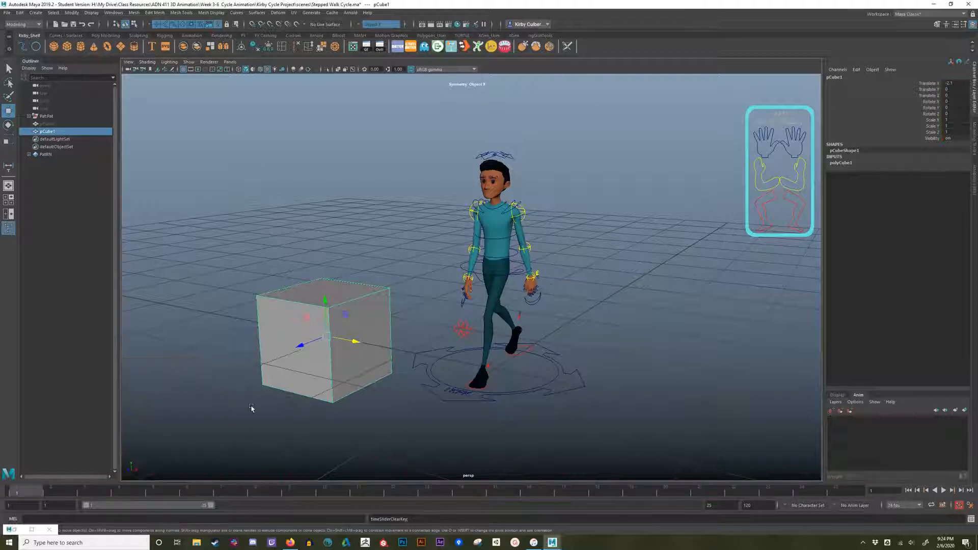
{"action": "left_click", "coordinate": [355, 272]}
{"action": "left_click", "coordinate": [325, 309]}
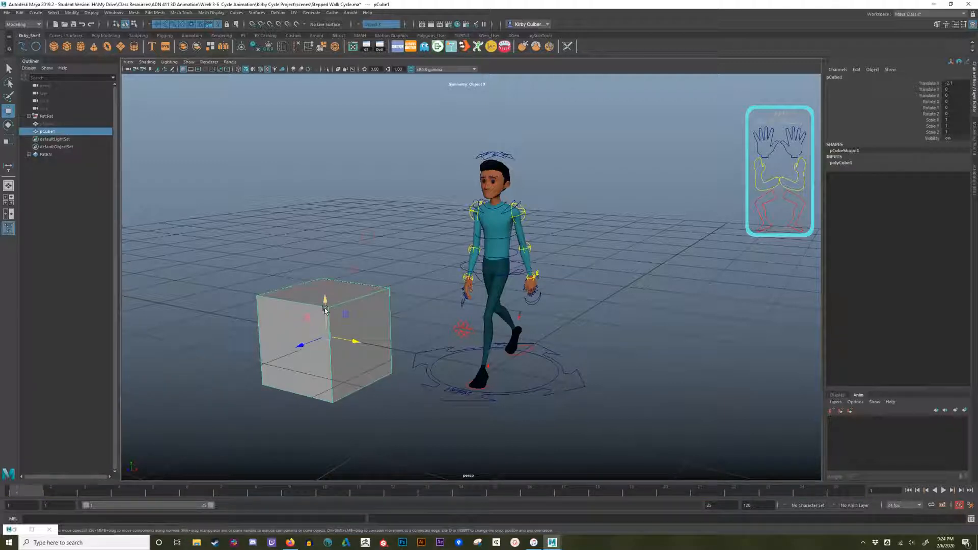
{"action": "key", "text": "Delete"}
Select the character's right foot IK control to inspect its keyframes on the timeline
{"action": "left_click_drag", "start_coordinate": [385, 342], "coordinate": [420, 330], "text": "alt"}
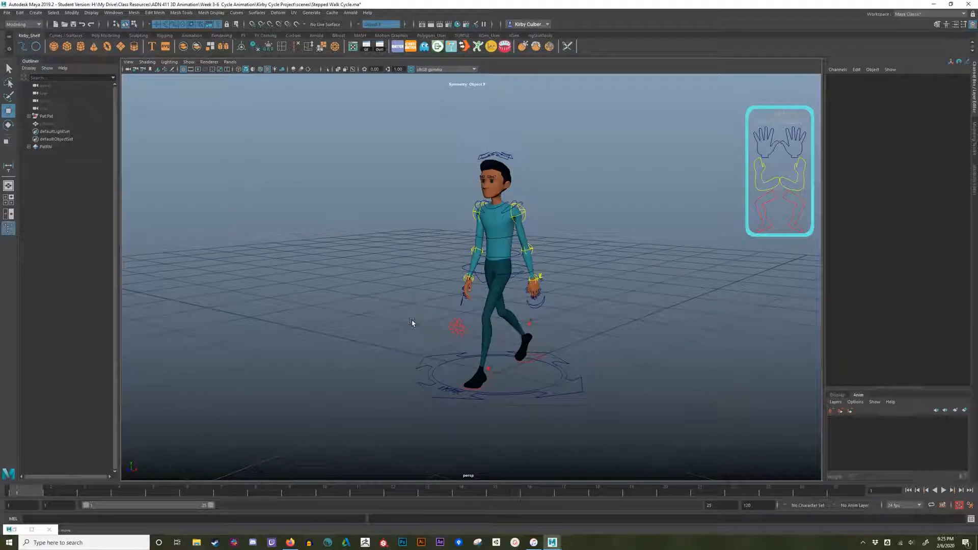
{"action": "right_click_drag", "start_coordinate": [413, 322], "coordinate": [479, 334], "text": "alt"}
{"action": "left_click_drag", "start_coordinate": [479, 318], "coordinate": [438, 324], "text": "alt"}
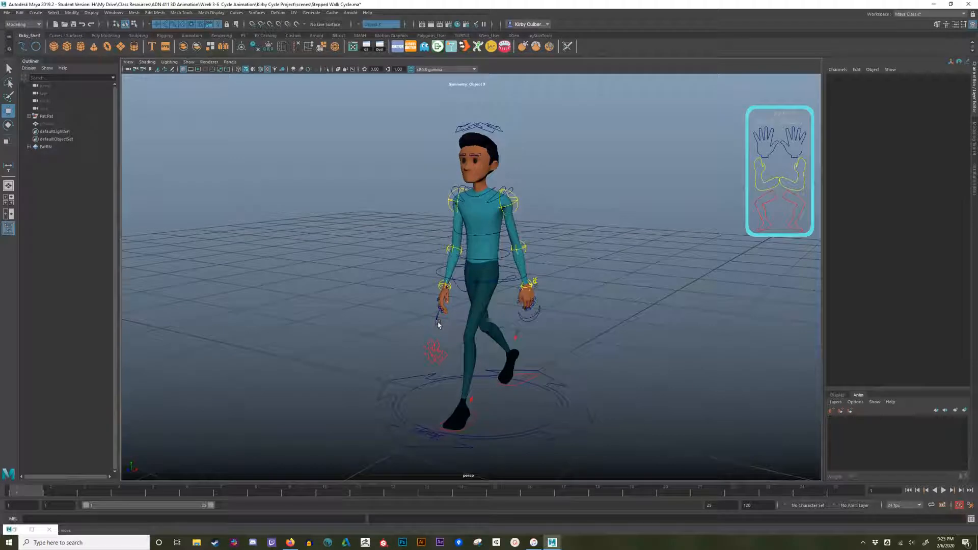
{"action": "left_click_drag", "start_coordinate": [452, 326], "coordinate": [448, 326], "text": "alt"}
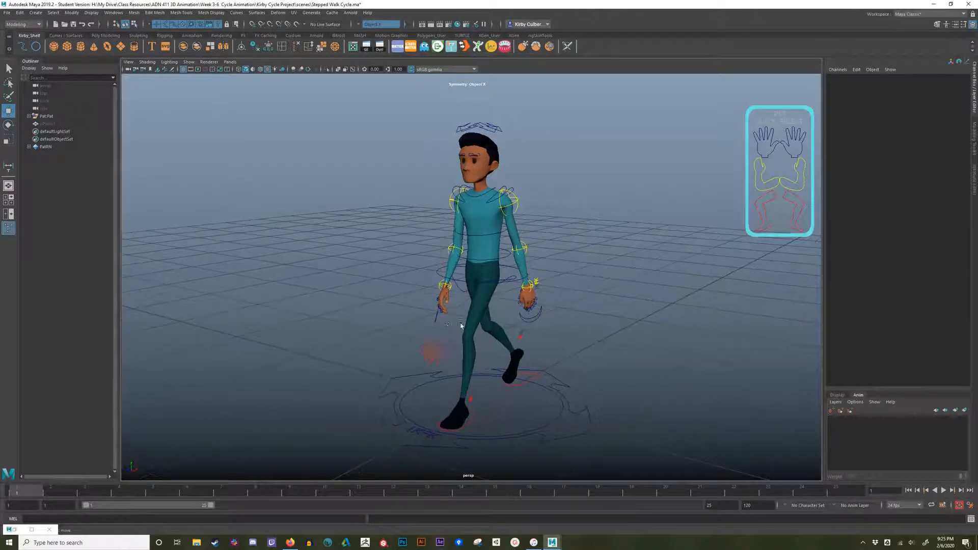
{"action": "left_click_drag", "start_coordinate": [512, 333], "coordinate": [512, 347], "text": "alt"}
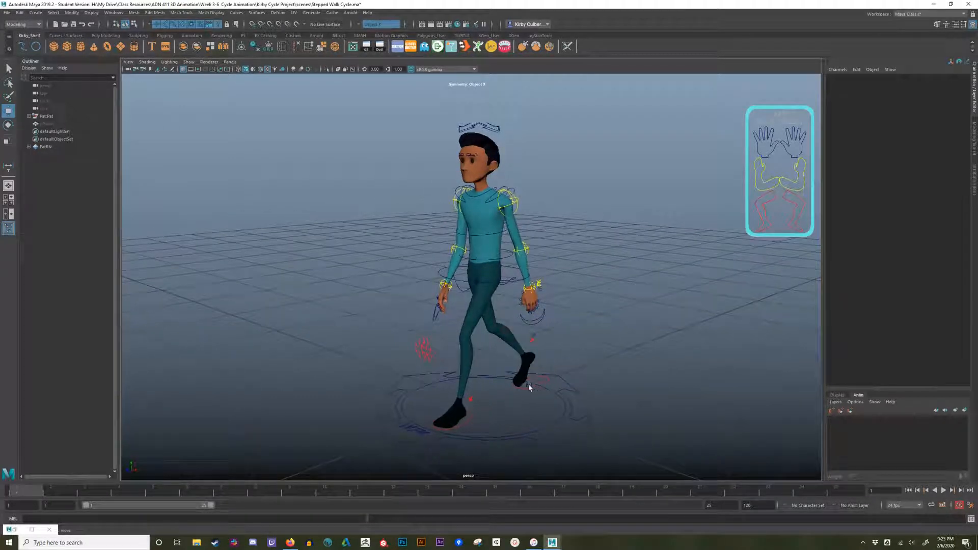
{"action": "left_click", "coordinate": [526, 395]}
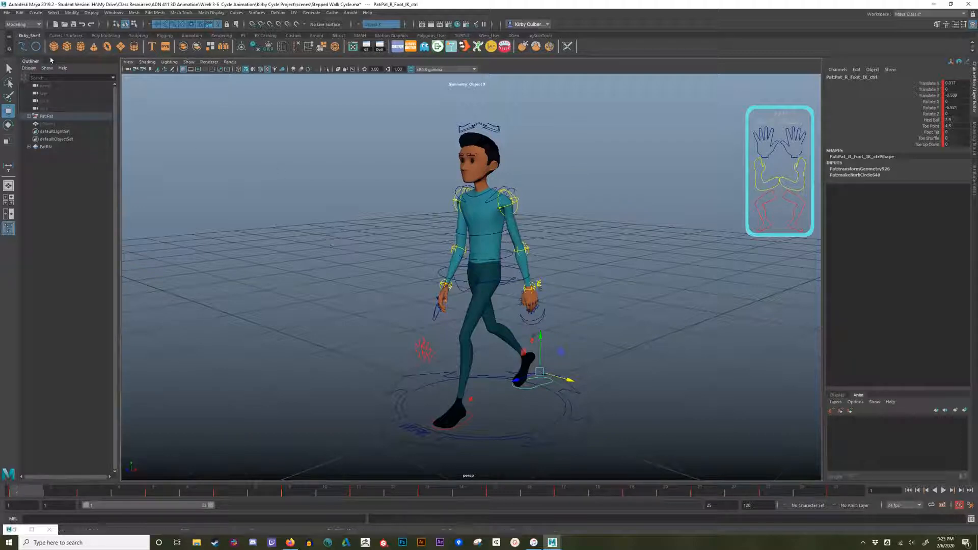
Create a new empty scene in place of the open Stepped Walk Cycle scene
{"action": "left_click", "coordinate": [11, 18]}
{"action": "left_click", "coordinate": [24, 28]}
{"action": "left_click", "coordinate": [487, 275]}
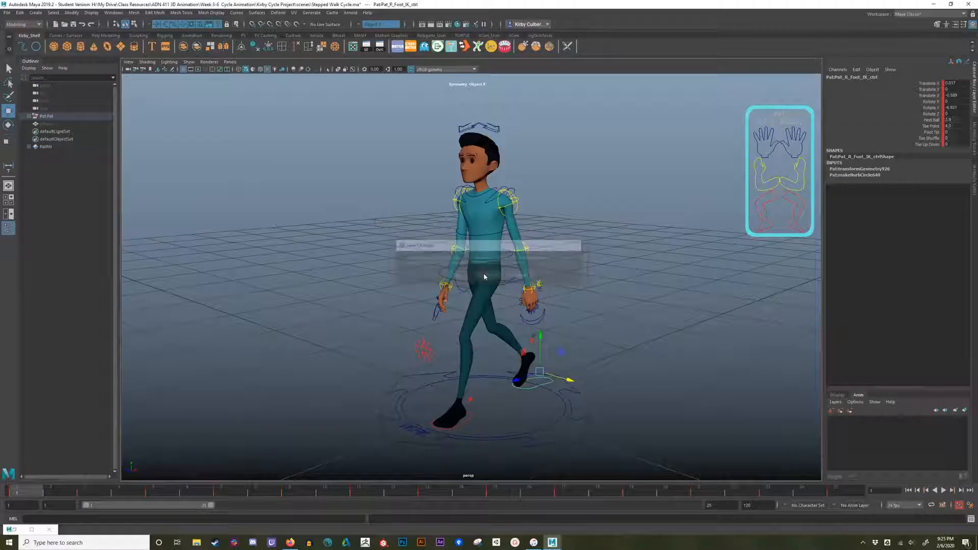
Set the project to the Cycle Project folder inside the Week 3-6 Cycle Animation directory
{"action": "left_click", "coordinate": [7, 14]}
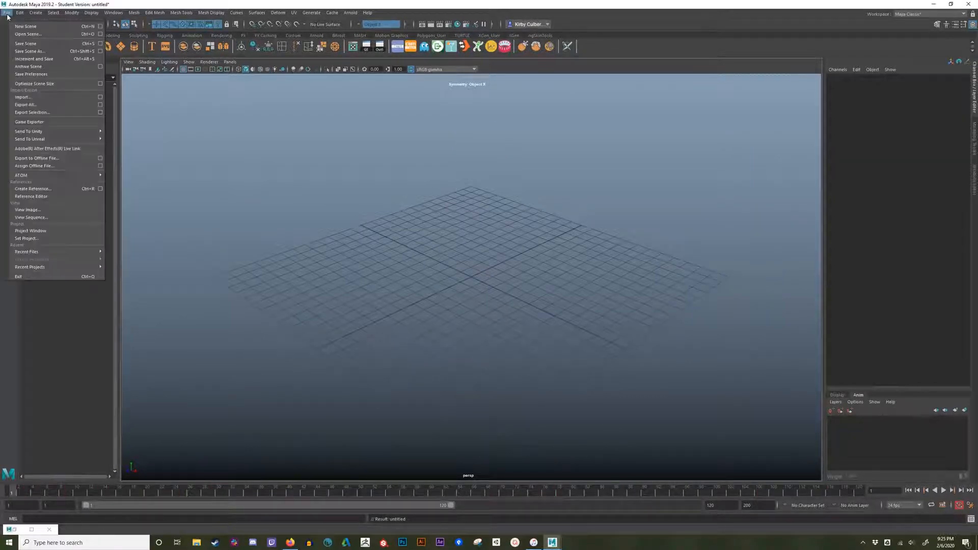
{"action": "left_click", "coordinate": [56, 238]}
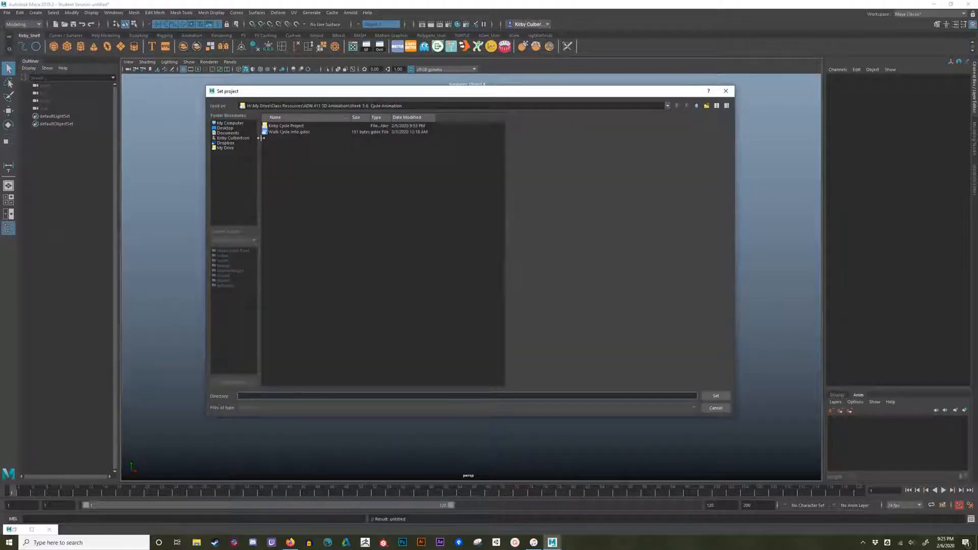
{"action": "left_click", "coordinate": [286, 126]}
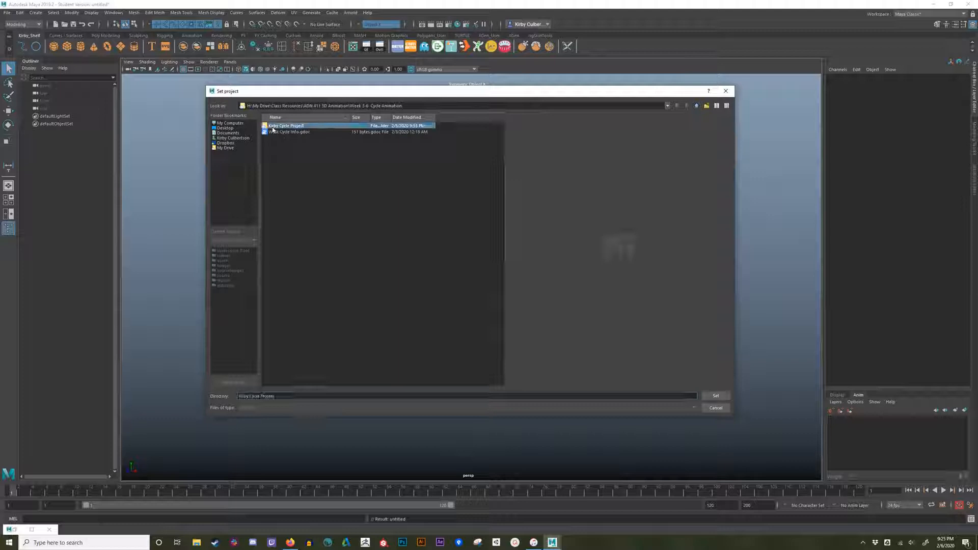
{"action": "double_click", "coordinate": [302, 127]}
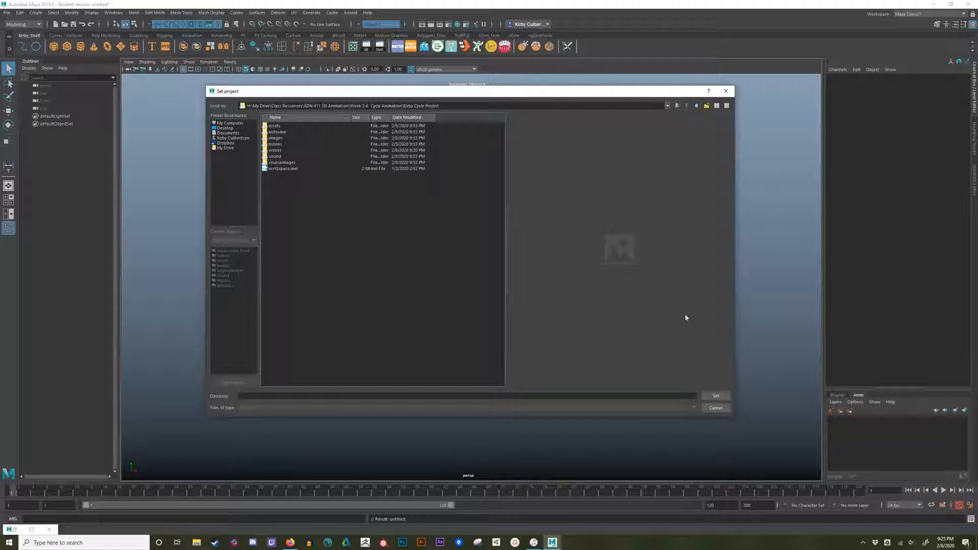
{"action": "left_click", "coordinate": [716, 396]}
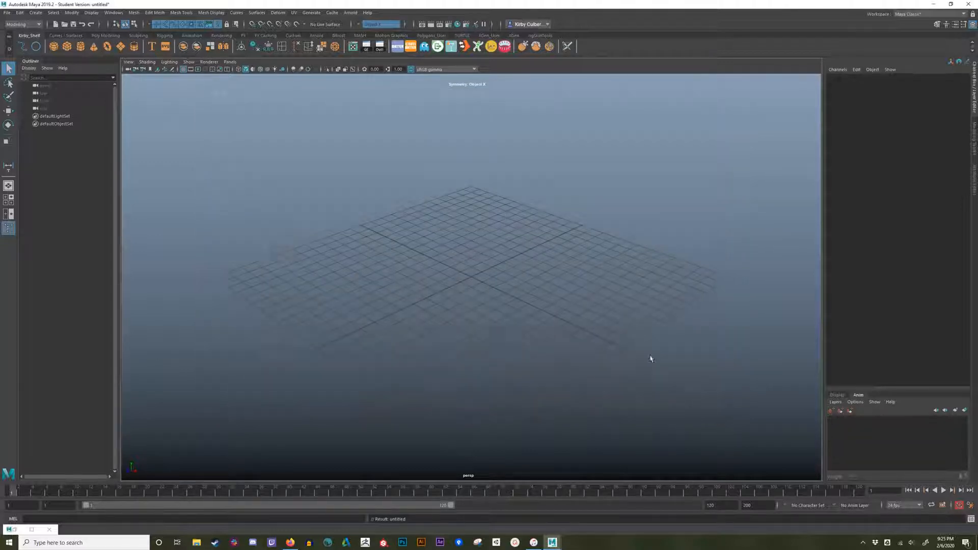
Check the scene files offered in the project's scenes folder without opening any of them
{"action": "left_click", "coordinate": [7, 12]}
{"action": "left_click", "coordinate": [19, 28]}
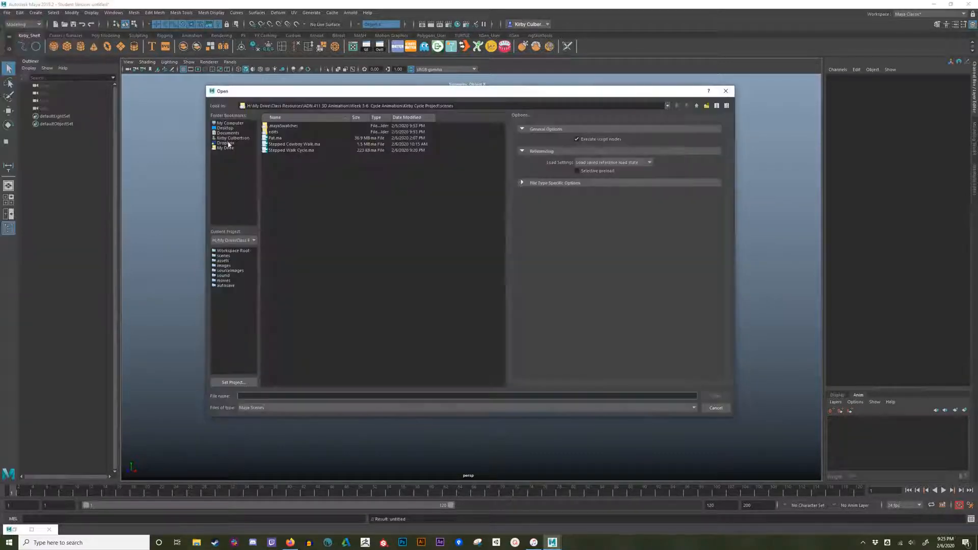
{"action": "left_click", "coordinate": [715, 408]}
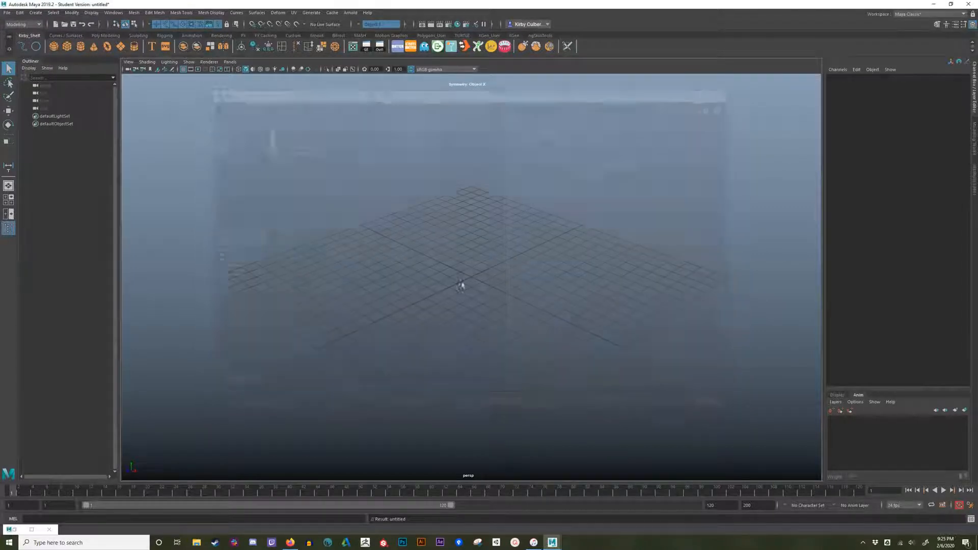
Reference the Pat.ma character rig into the scene using the Reference Editor, and close the editor
{"action": "left_click", "coordinate": [7, 12]}
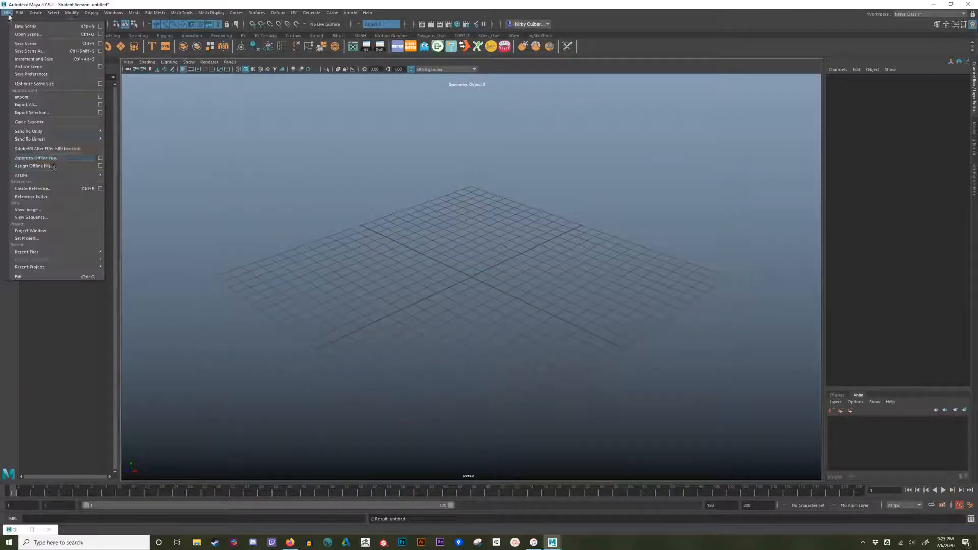
{"action": "left_click", "coordinate": [54, 196]}
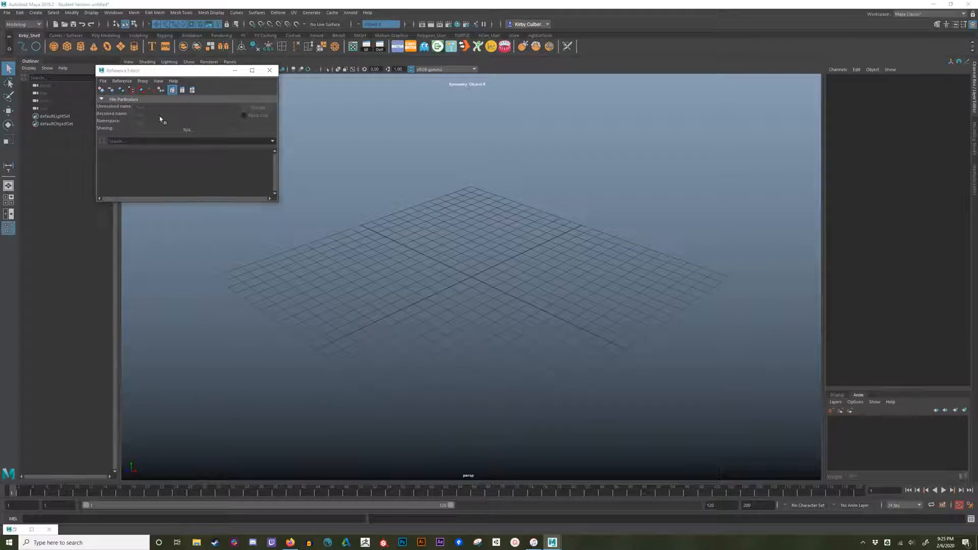
{"action": "left_click", "coordinate": [104, 91]}
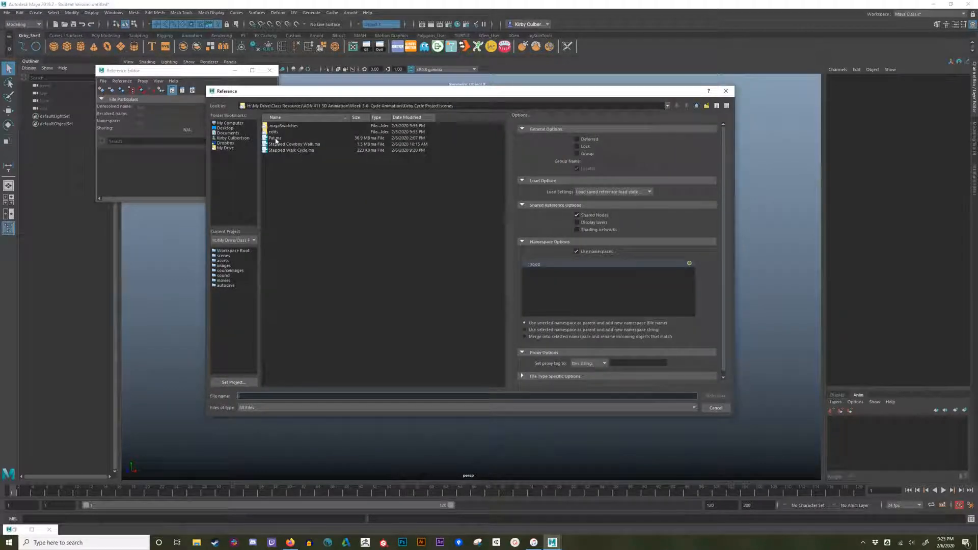
{"action": "left_click", "coordinate": [275, 139]}
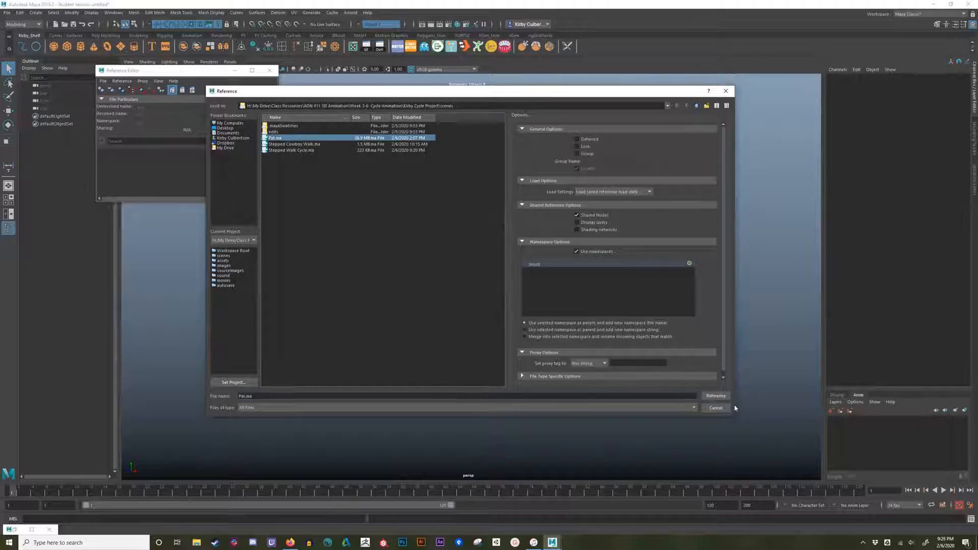
{"action": "left_click", "coordinate": [716, 396]}
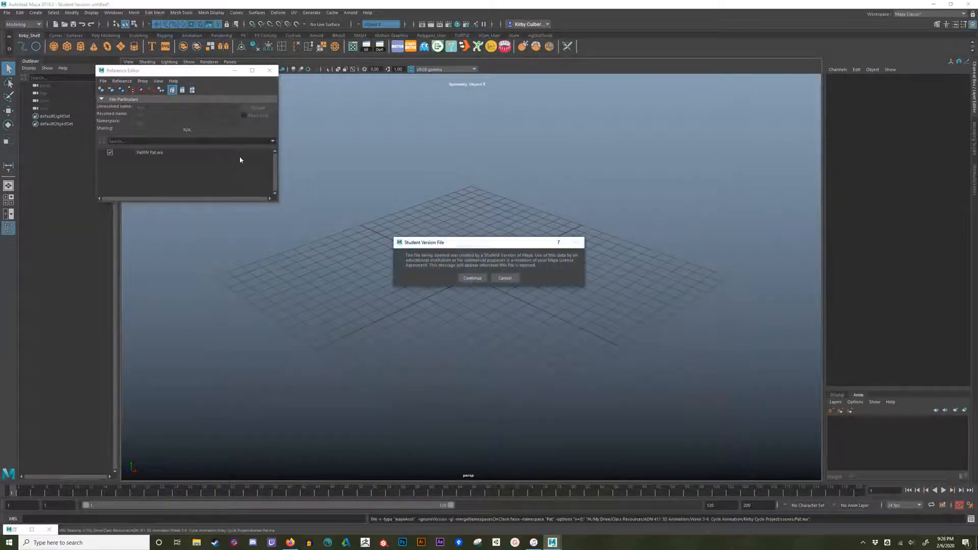
{"action": "left_click", "coordinate": [472, 277]}
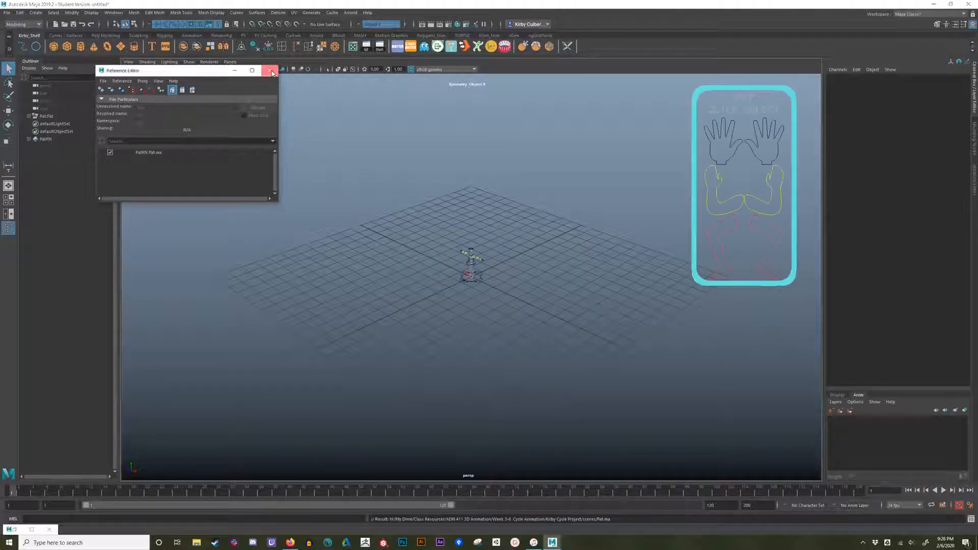
{"action": "left_click", "coordinate": [270, 71]}
Frame the Pat rig in the perspective view and display it with its coloured materials
{"action": "right_click_drag", "start_coordinate": [384, 285], "coordinate": [518, 305], "text": "alt"}
{"action": "left_click", "coordinate": [481, 292]}
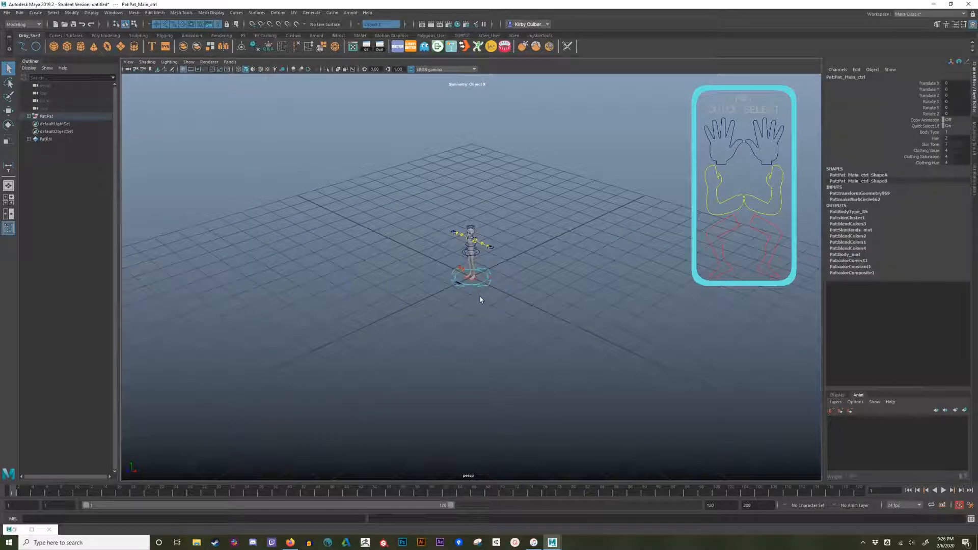
{"action": "key", "text": "f"}
{"action": "middle_click_drag", "start_coordinate": [575, 187], "coordinate": [580, 288], "text": "alt"}
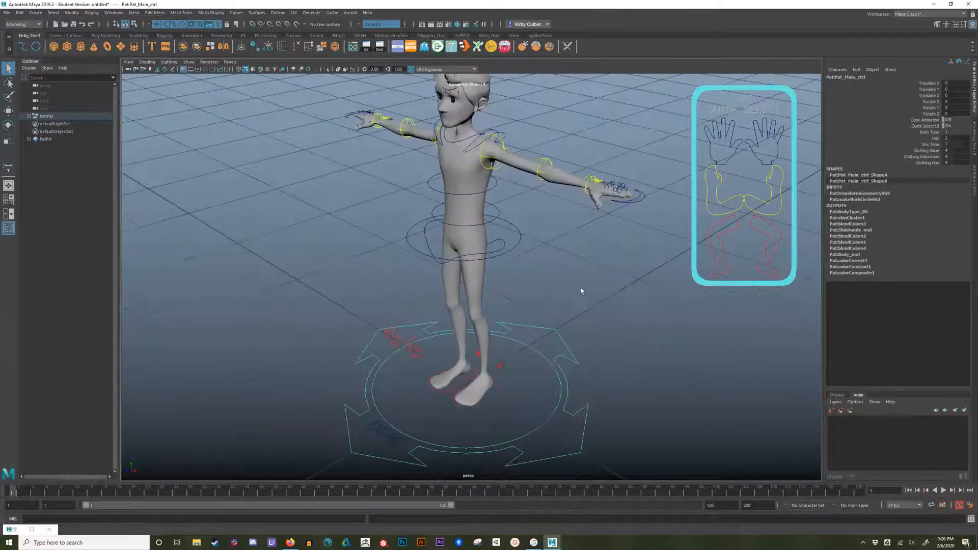
{"action": "right_click_drag", "start_coordinate": [581, 289], "coordinate": [518, 274], "text": "alt"}
{"action": "left_click_drag", "start_coordinate": [517, 274], "coordinate": [565, 269], "text": "alt"}
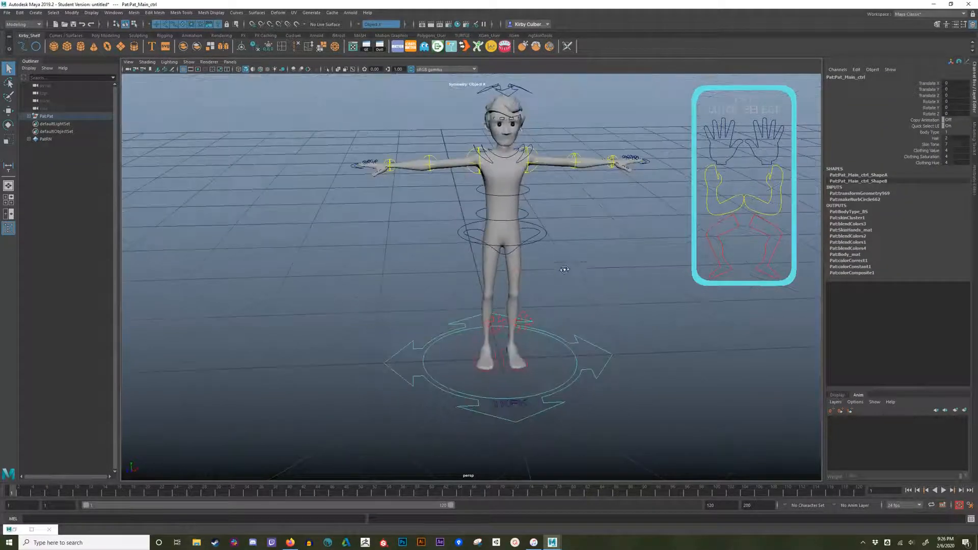
{"action": "left_click", "coordinate": [268, 70]}
{"action": "left_click_drag", "start_coordinate": [369, 279], "coordinate": [433, 266], "text": "alt"}
{"action": "middle_click_drag", "start_coordinate": [433, 266], "coordinate": [395, 283], "text": "alt"}
{"action": "right_click_drag", "start_coordinate": [396, 283], "coordinate": [476, 297], "text": "alt"}
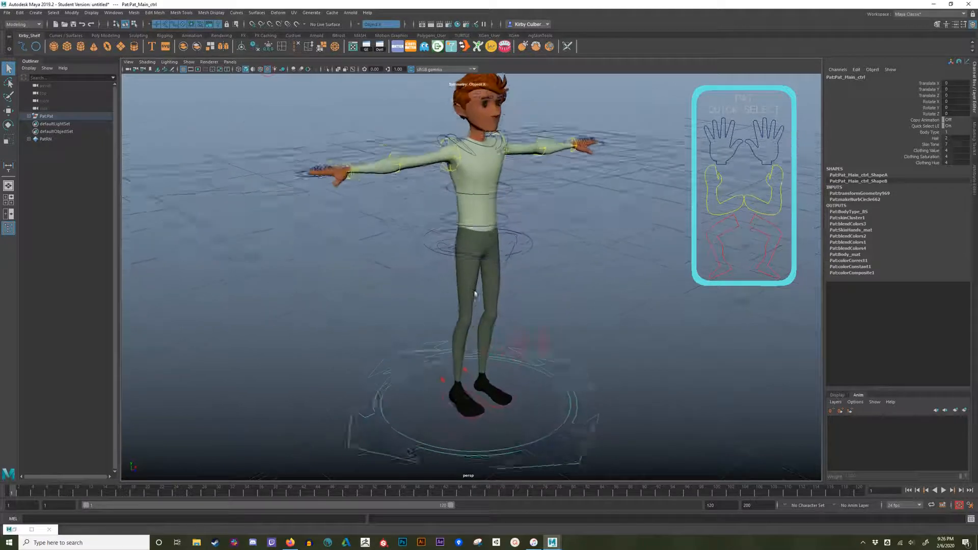
{"action": "left_click_drag", "start_coordinate": [475, 296], "coordinate": [488, 267], "text": "alt"}
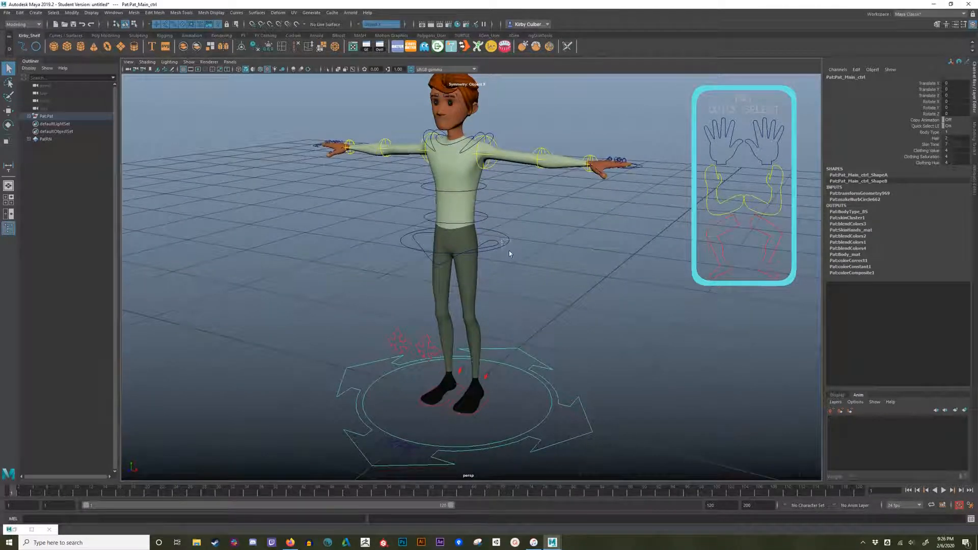
Hide all object types in the viewport except NURBS curves, NURBS surfaces and polygons, and clear the selection
{"action": "left_click", "coordinate": [509, 251]}
{"action": "middle_click_drag", "start_coordinate": [528, 261], "coordinate": [547, 277], "text": "alt"}
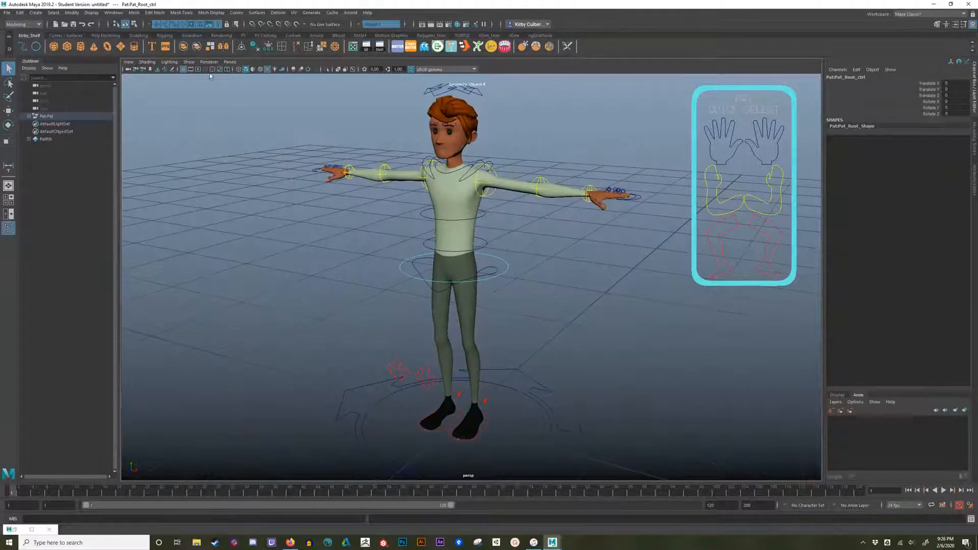
{"action": "left_click", "coordinate": [189, 62]}
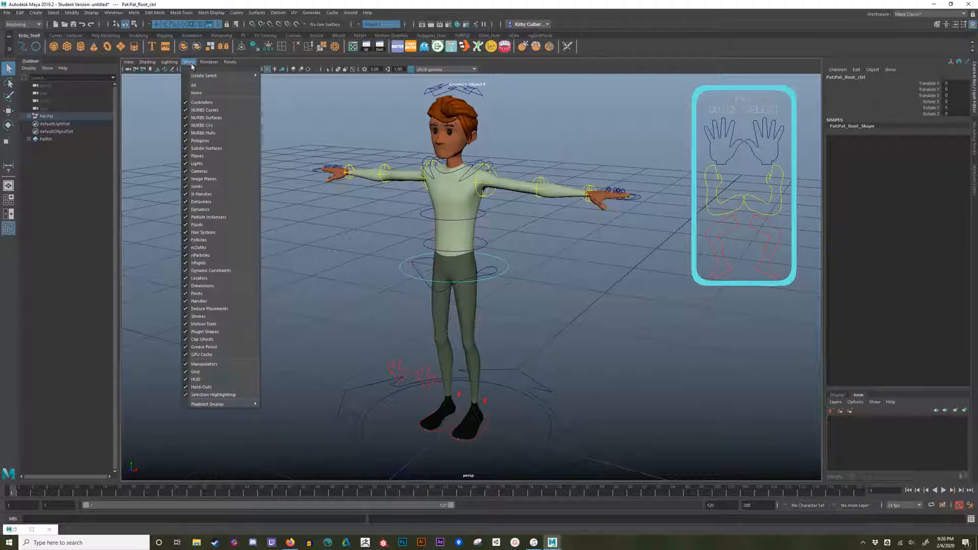
{"action": "left_click", "coordinate": [199, 95]}
{"action": "left_click", "coordinate": [189, 61]}
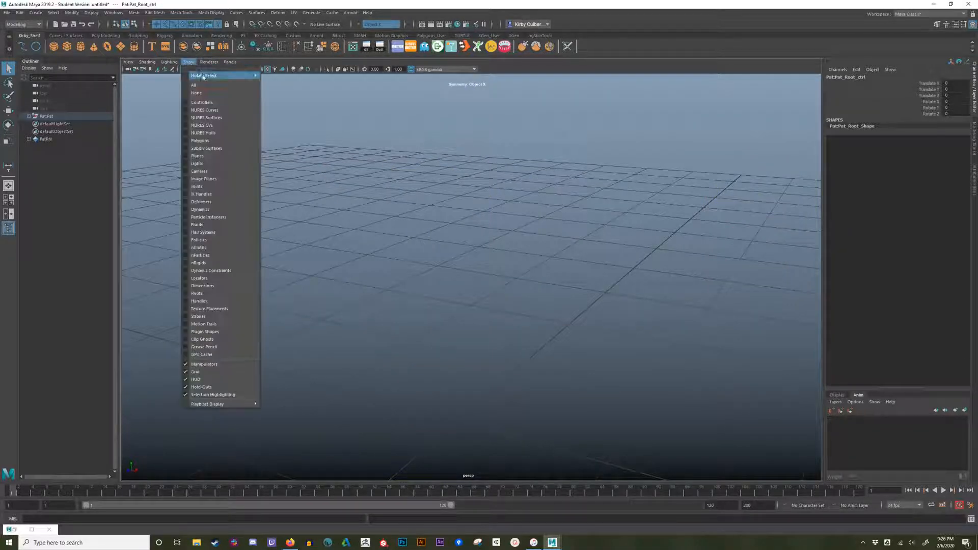
{"action": "left_click", "coordinate": [205, 110]}
{"action": "left_click", "coordinate": [189, 61]}
{"action": "left_click", "coordinate": [209, 117]}
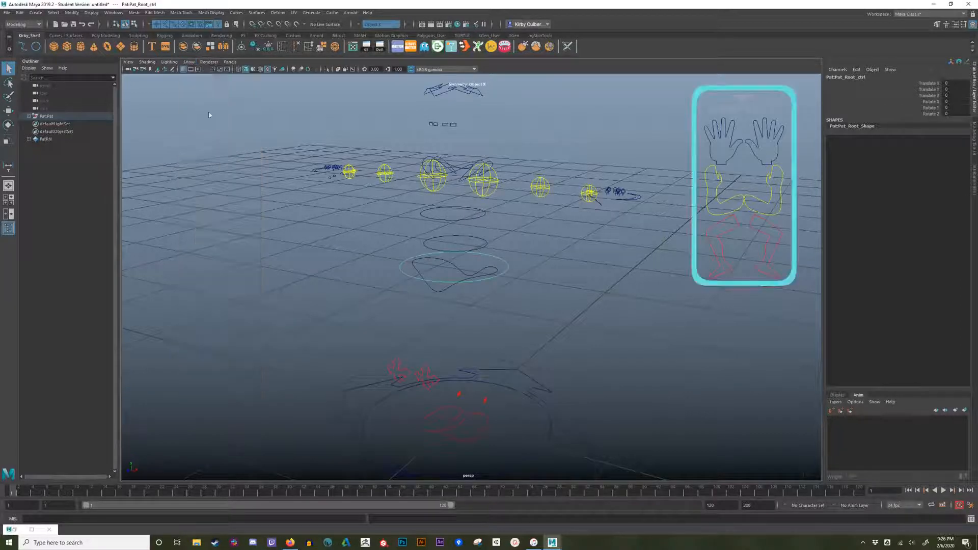
{"action": "left_click", "coordinate": [188, 61]}
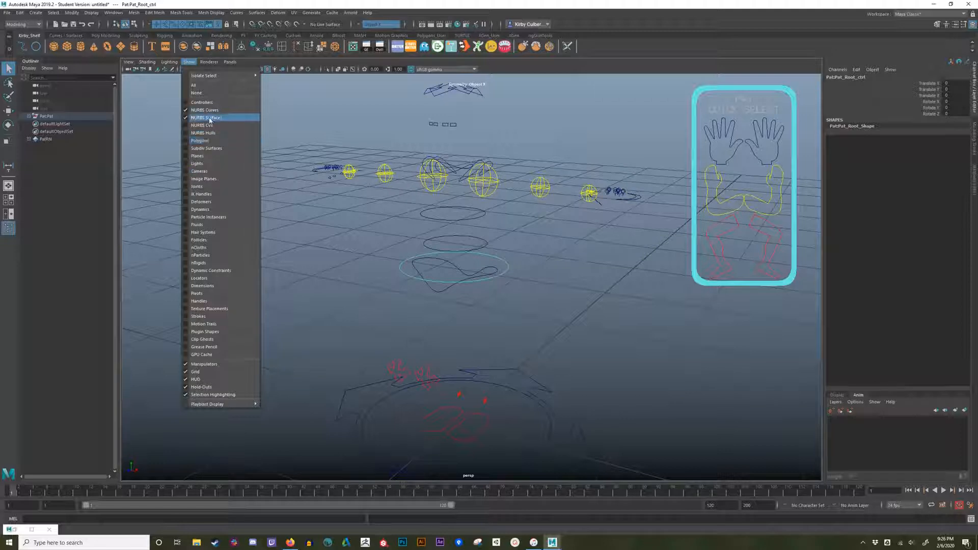
{"action": "left_click", "coordinate": [197, 141]}
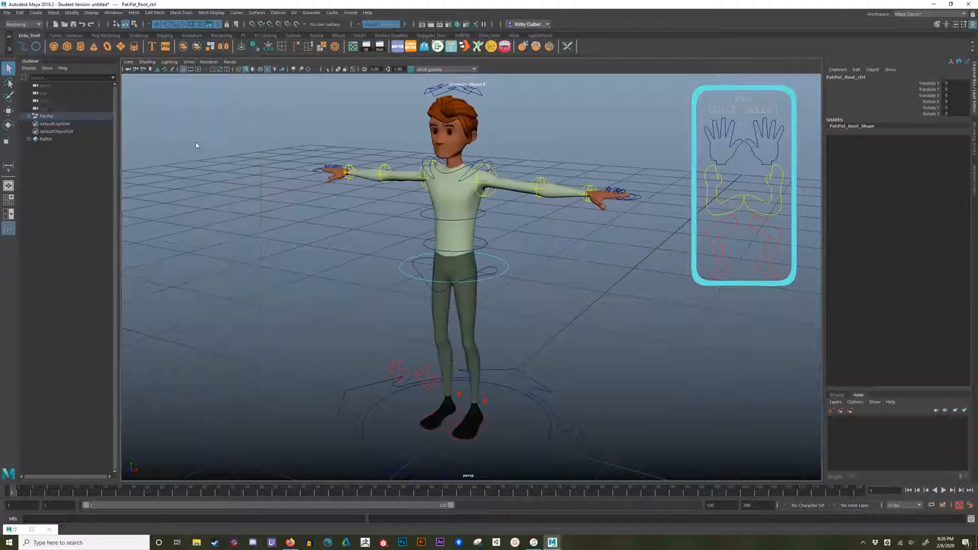
{"action": "left_click", "coordinate": [323, 246]}
Test-pick the spine control, other rig controls and the body mesh to check what can be selected
{"action": "left_click_drag", "start_coordinate": [322, 246], "coordinate": [521, 286], "text": "alt"}
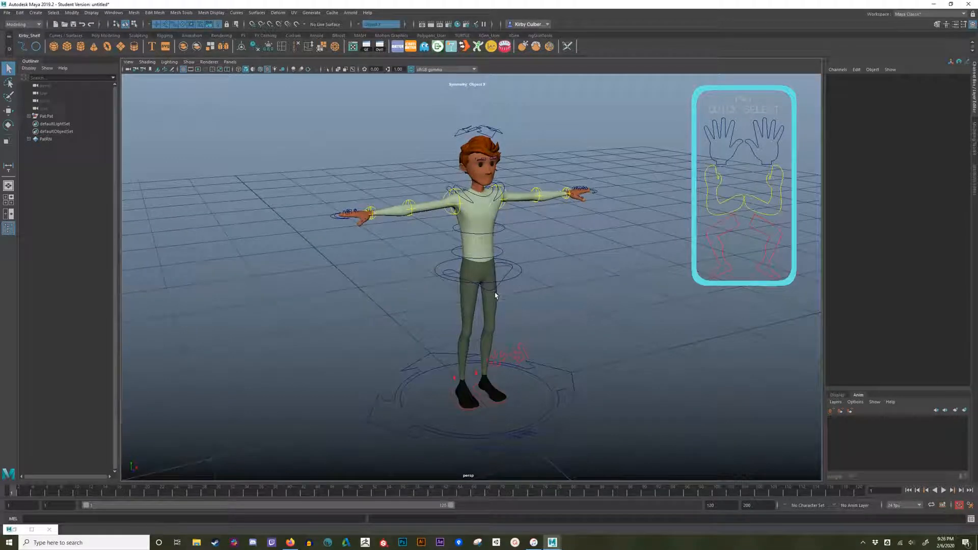
{"action": "left_click_drag", "start_coordinate": [556, 306], "coordinate": [590, 281], "text": "alt"}
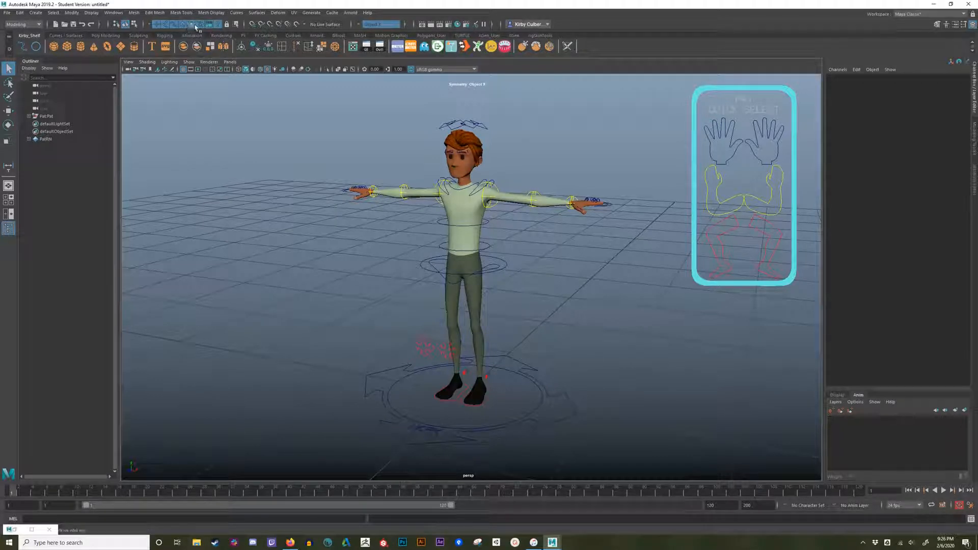
{"action": "left_click", "coordinate": [468, 246]}
{"action": "left_click", "coordinate": [522, 206]}
{"action": "left_click", "coordinate": [429, 271]}
{"action": "left_click", "coordinate": [482, 252]}
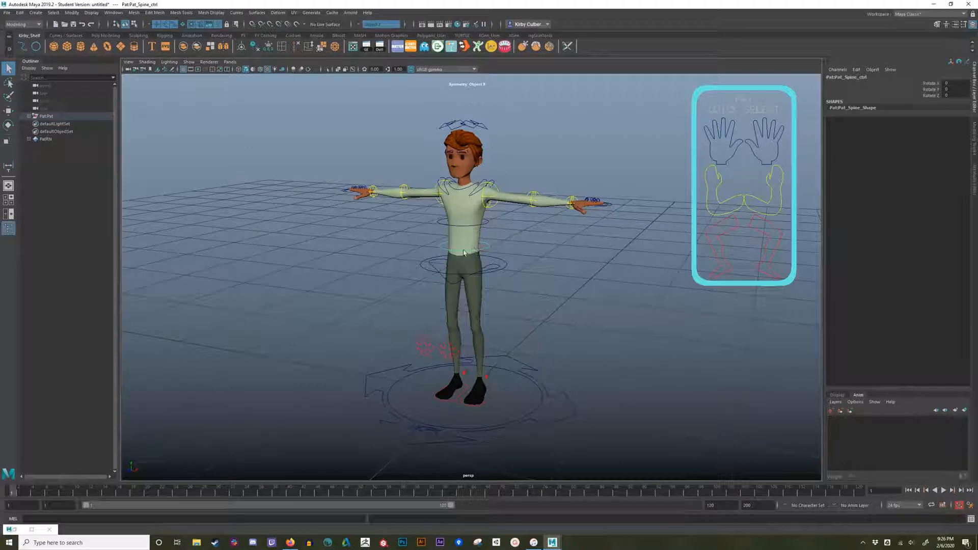
{"action": "left_click", "coordinate": [463, 252]}
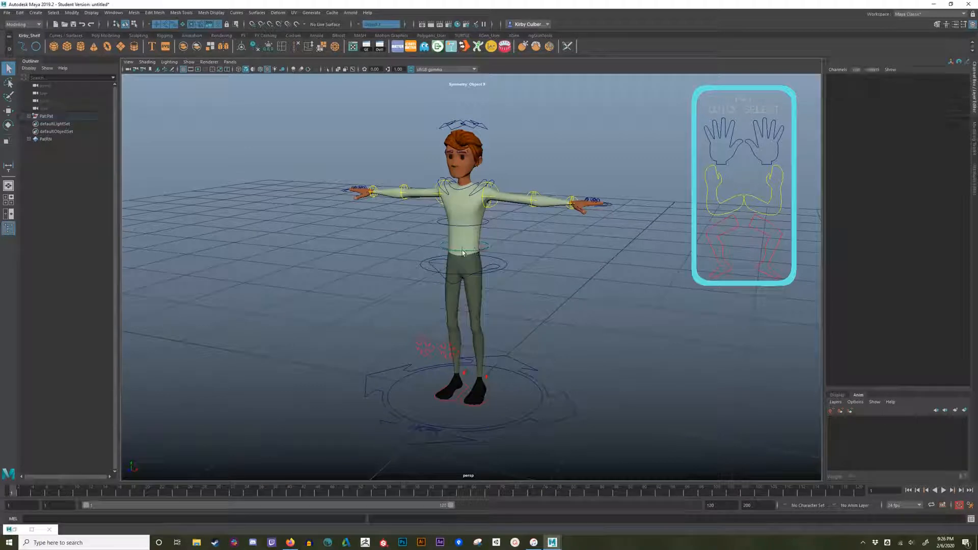
{"action": "left_click", "coordinate": [405, 196]}
{"action": "left_click", "coordinate": [517, 255]}
{"action": "middle_click_drag", "start_coordinate": [544, 313], "coordinate": [535, 301], "text": "alt"}
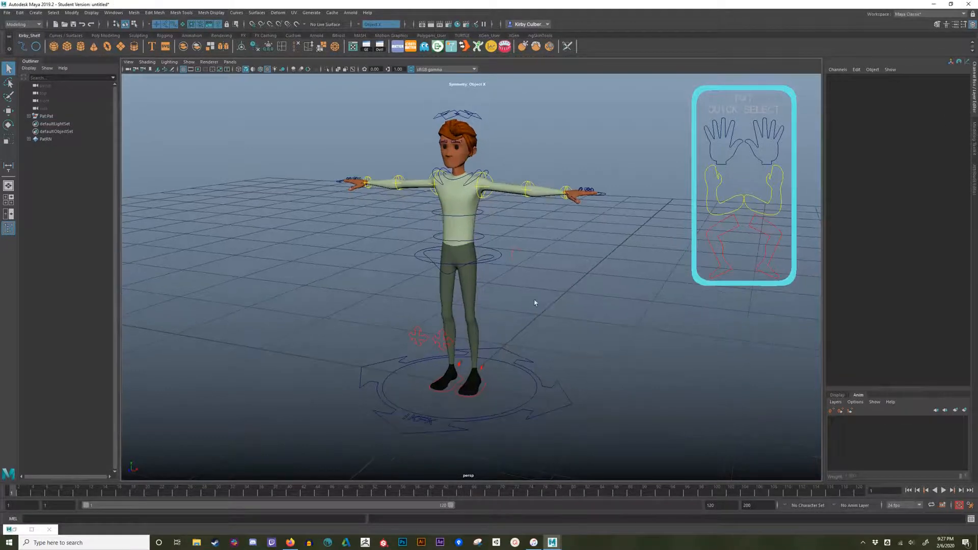
Select the root control at the hips and key only its Translate Y at frame 1
{"action": "left_click_drag", "start_coordinate": [535, 303], "coordinate": [607, 318], "text": "alt"}
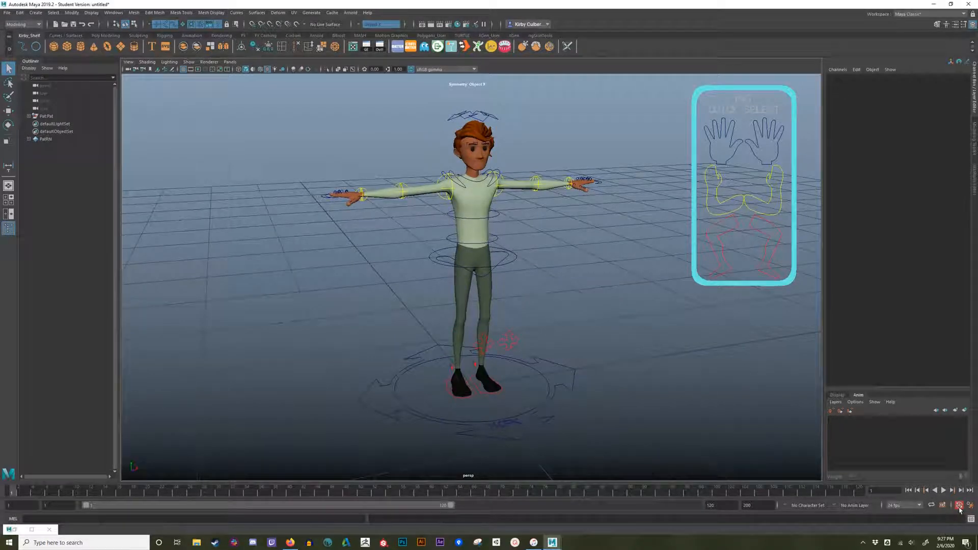
{"action": "left_click", "coordinate": [540, 189]}
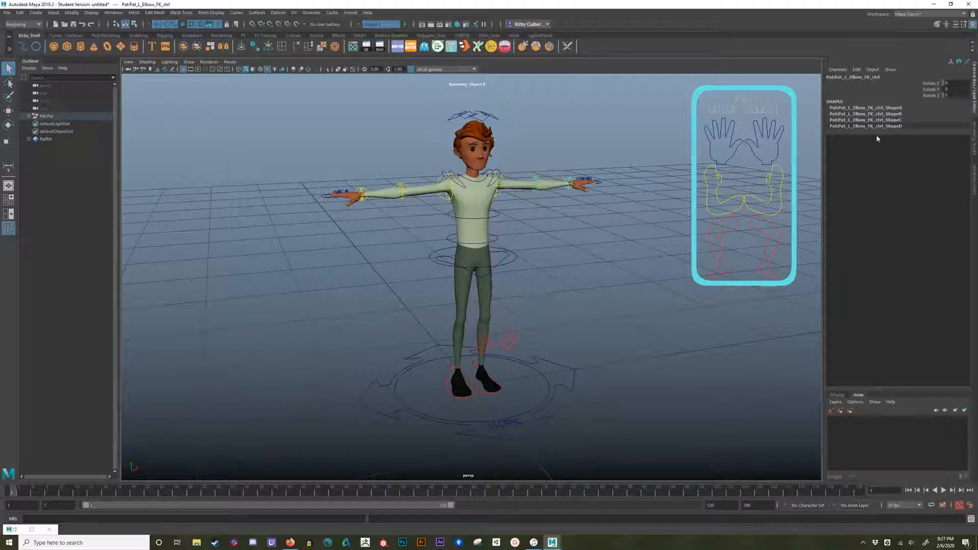
{"action": "left_click", "coordinate": [514, 264]}
{"action": "left_click_drag", "start_coordinate": [555, 266], "coordinate": [468, 268], "text": "alt"}
{"action": "key", "text": "w"}
{"action": "left_click", "coordinate": [927, 90]}
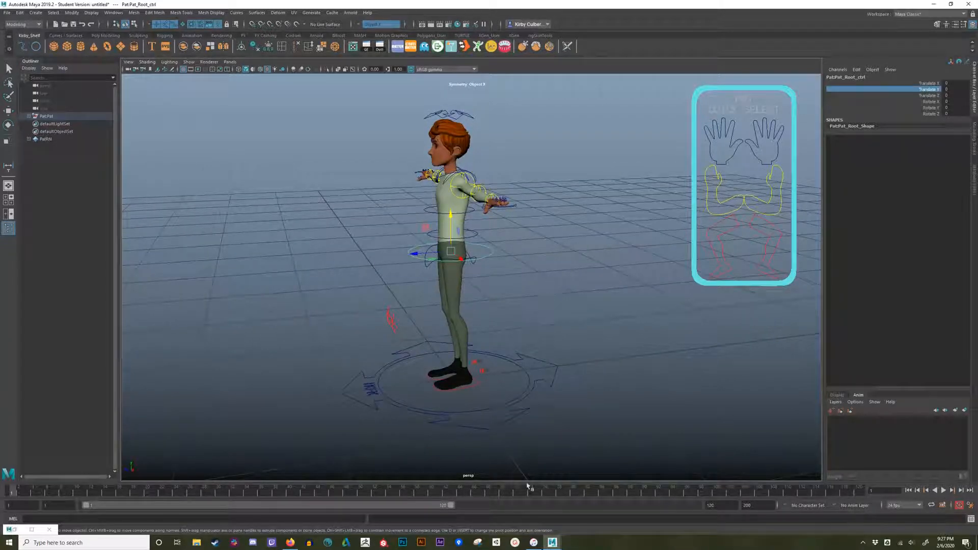
{"action": "right_click", "coordinate": [897, 91]}
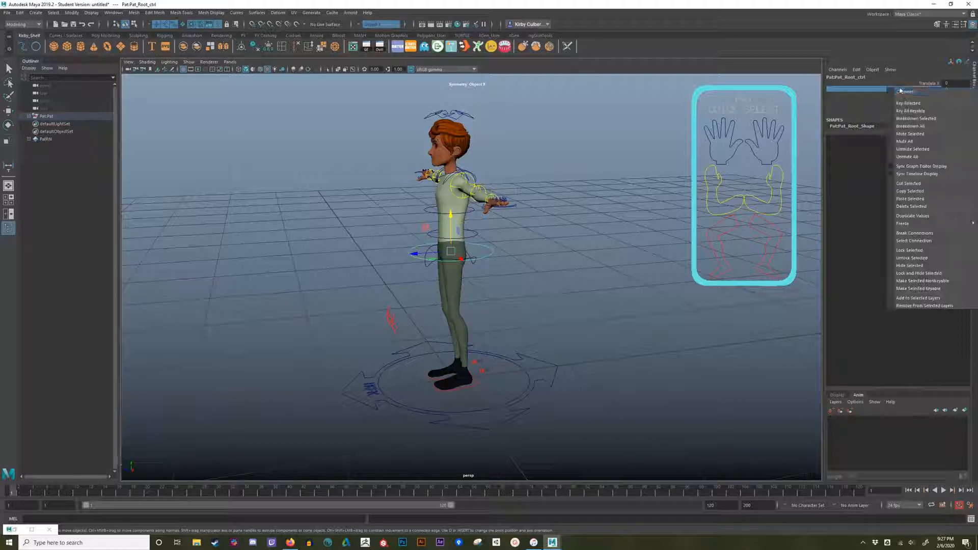
{"action": "left_click", "coordinate": [906, 105]}
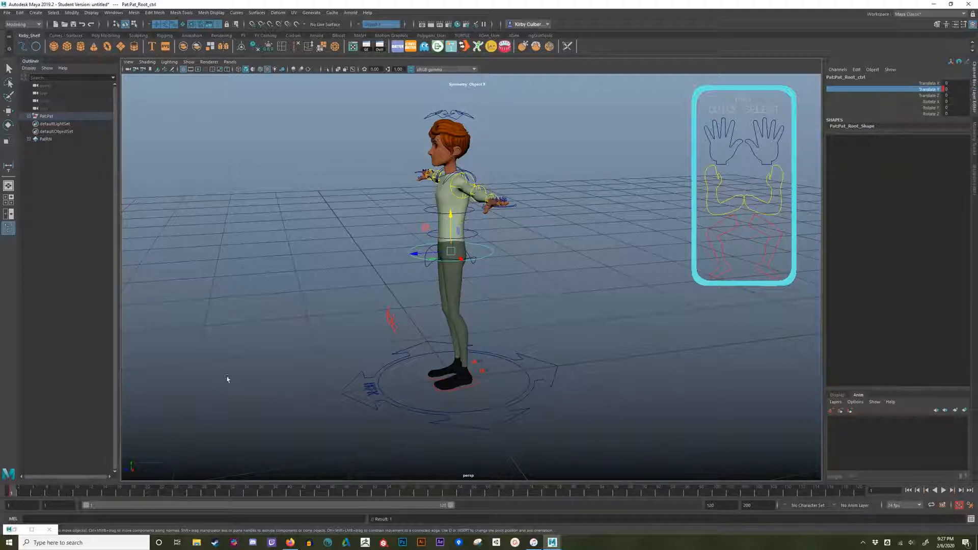
Go to frame 12 and lower the root control to a Translate Y of about -0.064
{"action": "key", "text": "alt+v"}
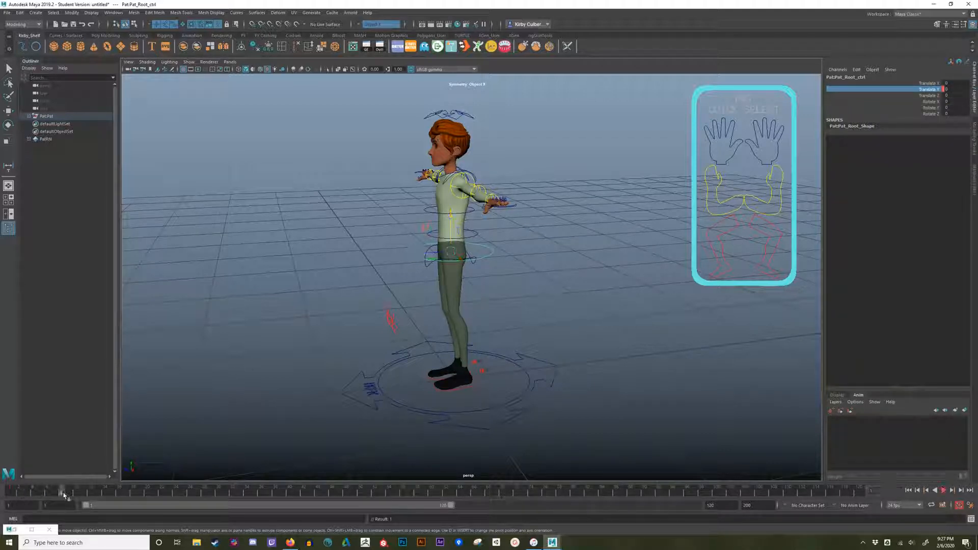
{"action": "key", "text": "alt+v"}
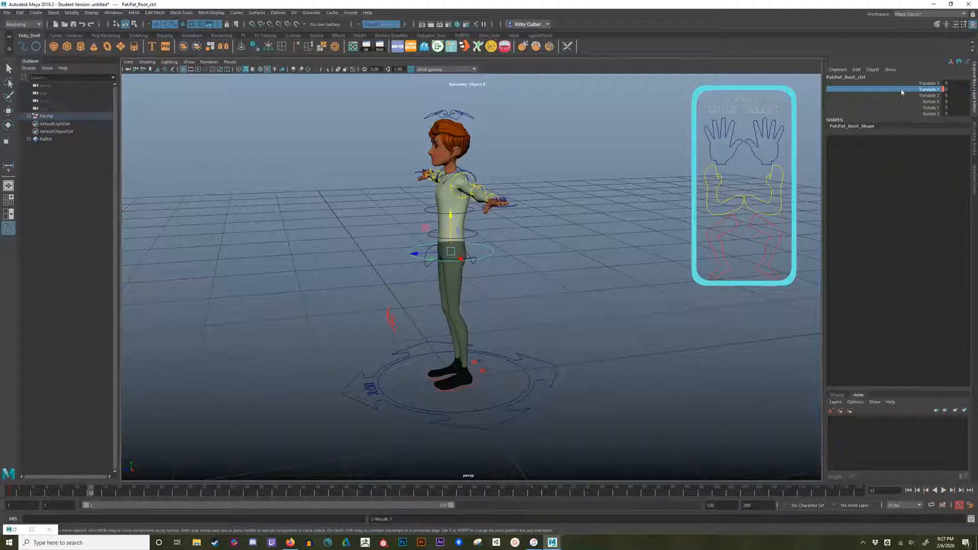
{"action": "key", "text": "w"}
{"action": "left_click_drag", "start_coordinate": [451, 216], "coordinate": [450, 227]}
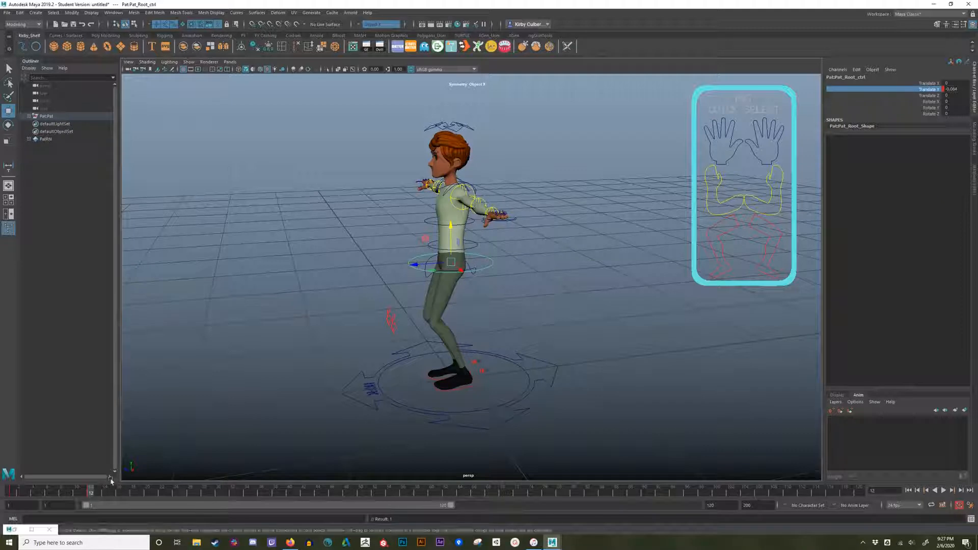
Delete the root control's test keys across frames 1 to 12 on the timeline
{"action": "mouse_move", "coordinate": [92, 490]}
{"action": "left_mouse_down"}
{"action": "mouse_move", "coordinate": [73, 491]}
{"action": "mouse_move", "coordinate": [90, 493]}
{"action": "left_mouse_up"}
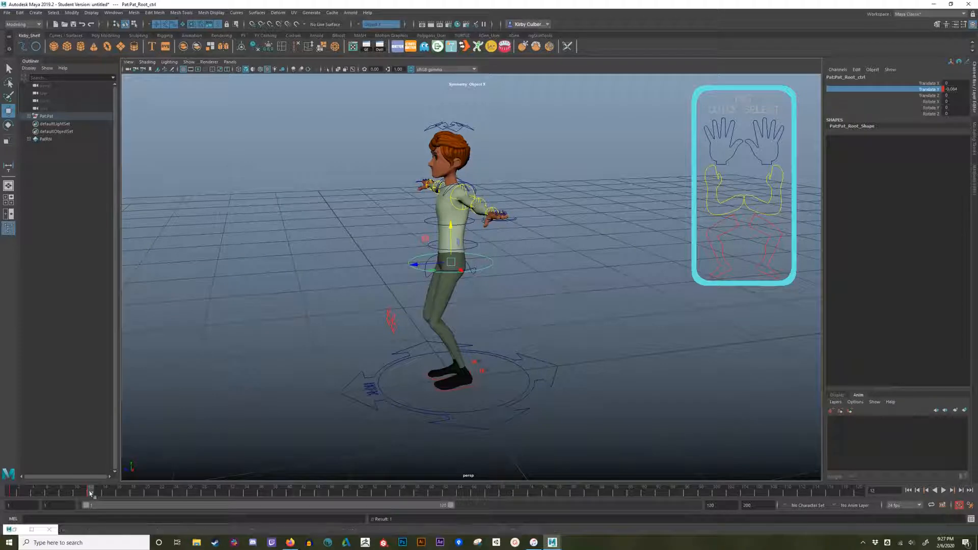
{"action": "left_click_drag", "start_coordinate": [91, 493], "coordinate": [10, 492], "text": "shift"}
{"action": "right_click", "coordinate": [44, 492]}
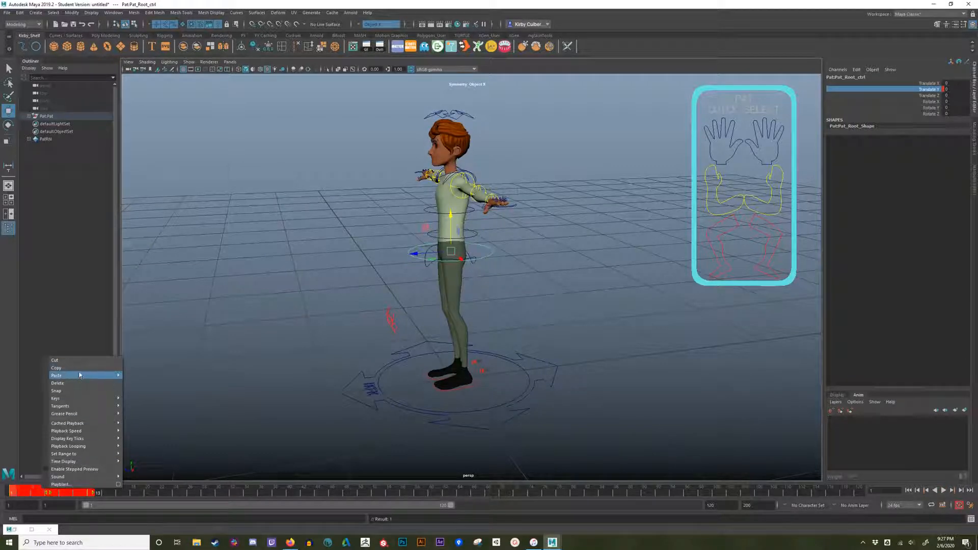
{"action": "left_click", "coordinate": [77, 390]}
{"action": "right_click", "coordinate": [65, 487]}
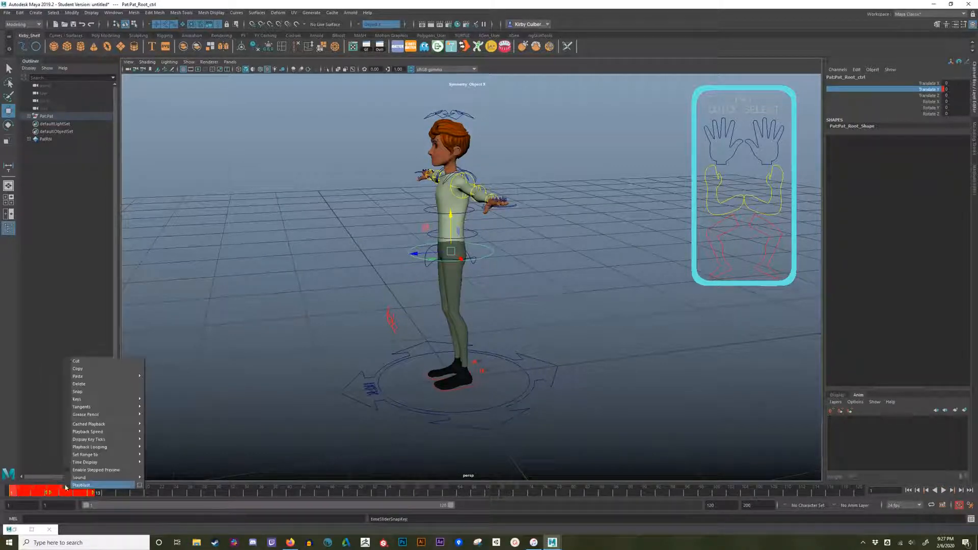
{"action": "left_click", "coordinate": [79, 384]}
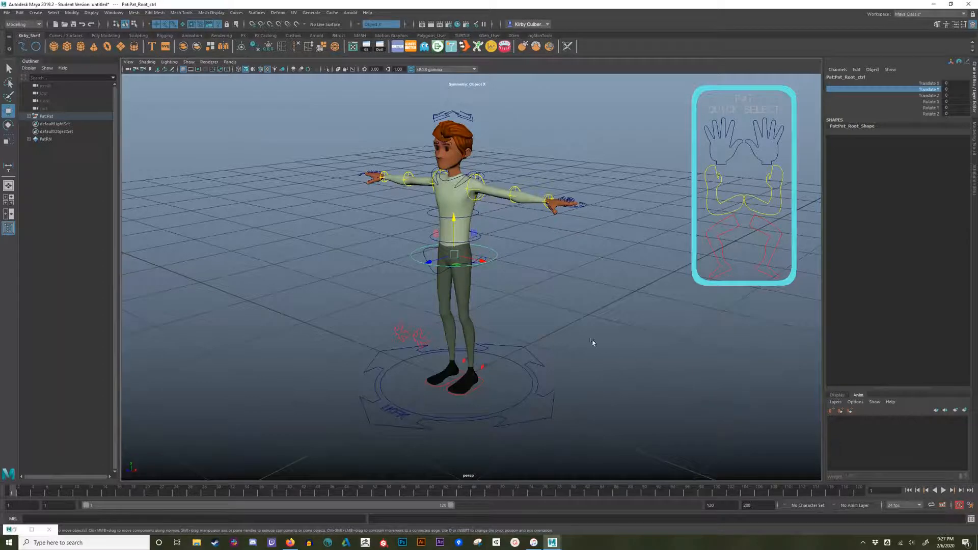
Open the Animation category of the Preferences
{"action": "left_click_drag", "start_coordinate": [592, 340], "coordinate": [634, 335], "text": "alt"}
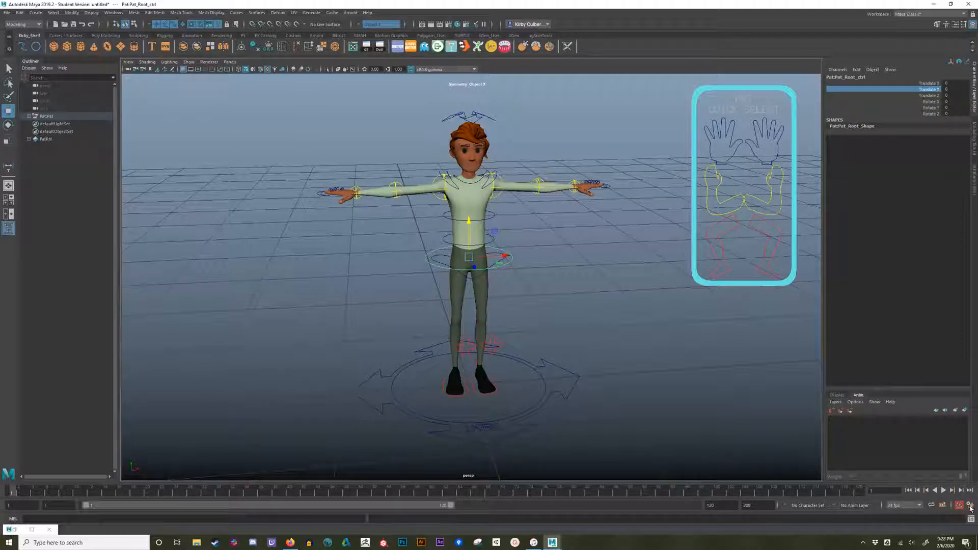
{"action": "left_click", "coordinate": [969, 506]}
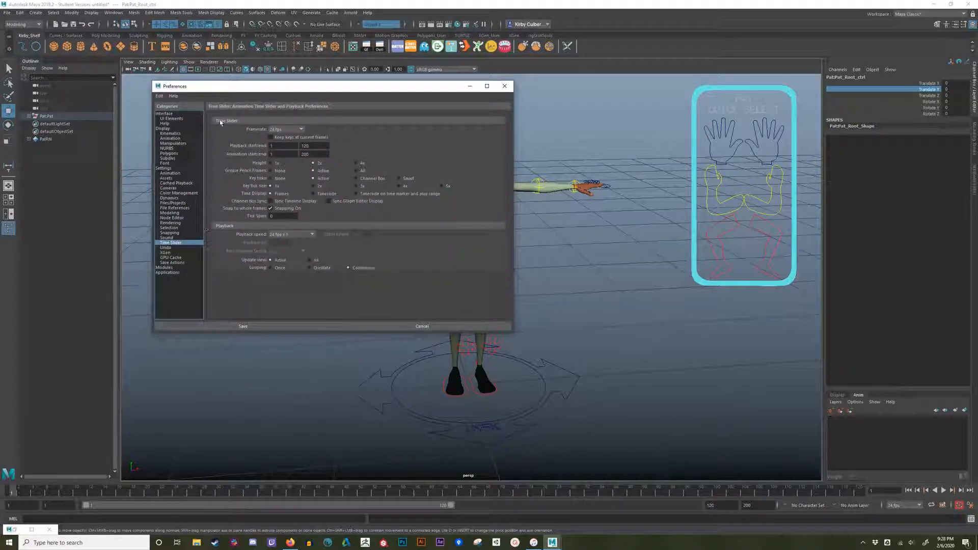
{"action": "left_click", "coordinate": [175, 173]}
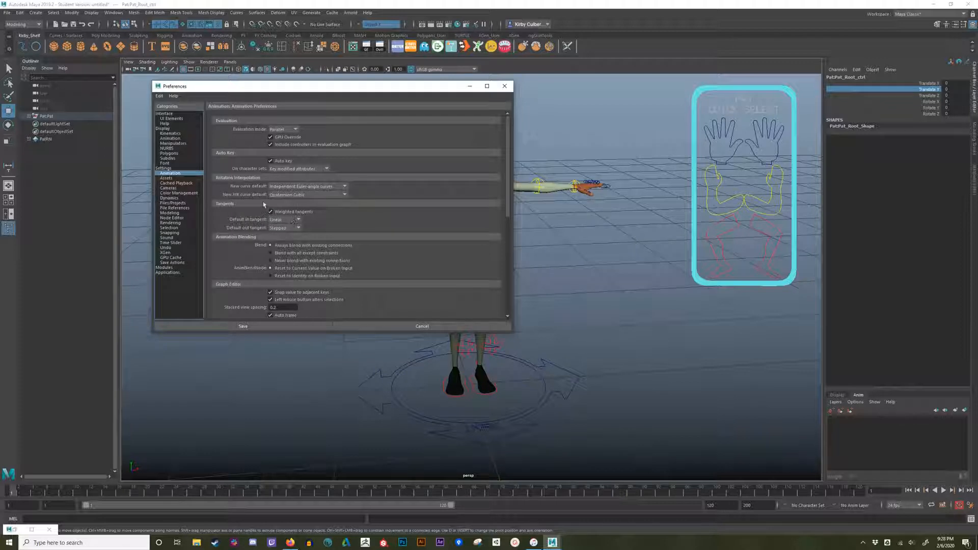
Set both the default in tangent and the default out tangent to Auto
{"action": "left_click", "coordinate": [288, 220]}
{"action": "left_click", "coordinate": [282, 265]}
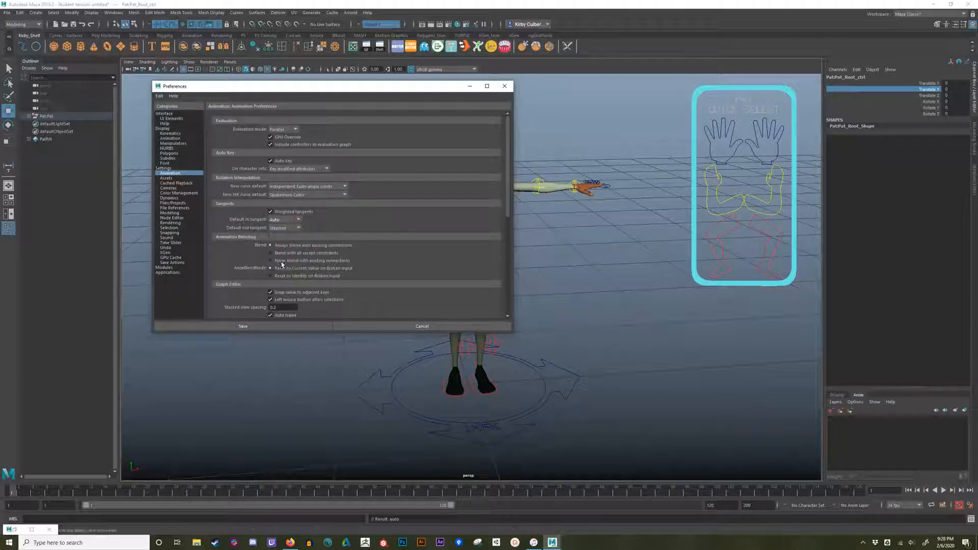
{"action": "left_click", "coordinate": [285, 228]}
{"action": "left_click", "coordinate": [282, 283]}
Set the default in tangent to Linear and the default out tangent to Stepped
{"action": "left_click", "coordinate": [294, 221]}
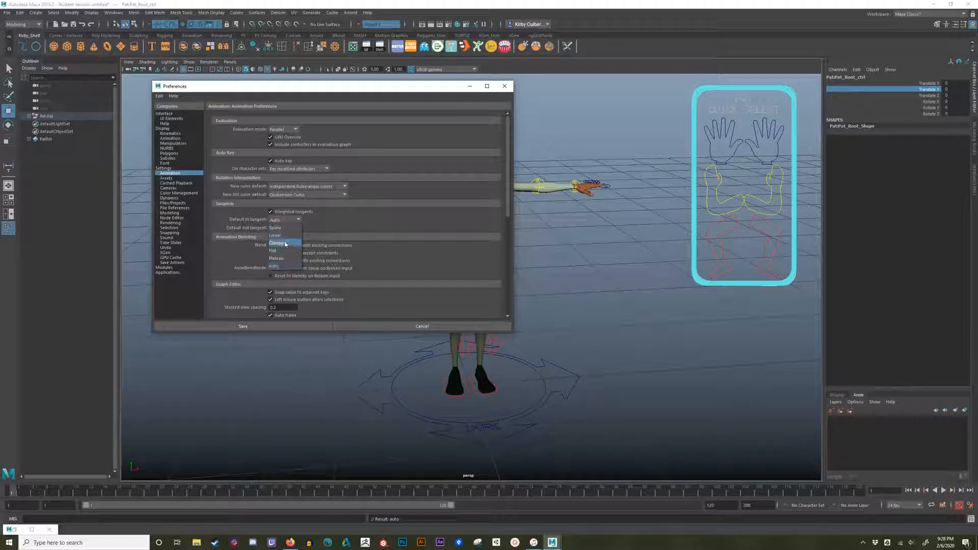
{"action": "left_click", "coordinate": [283, 229]}
{"action": "left_click", "coordinate": [284, 228]}
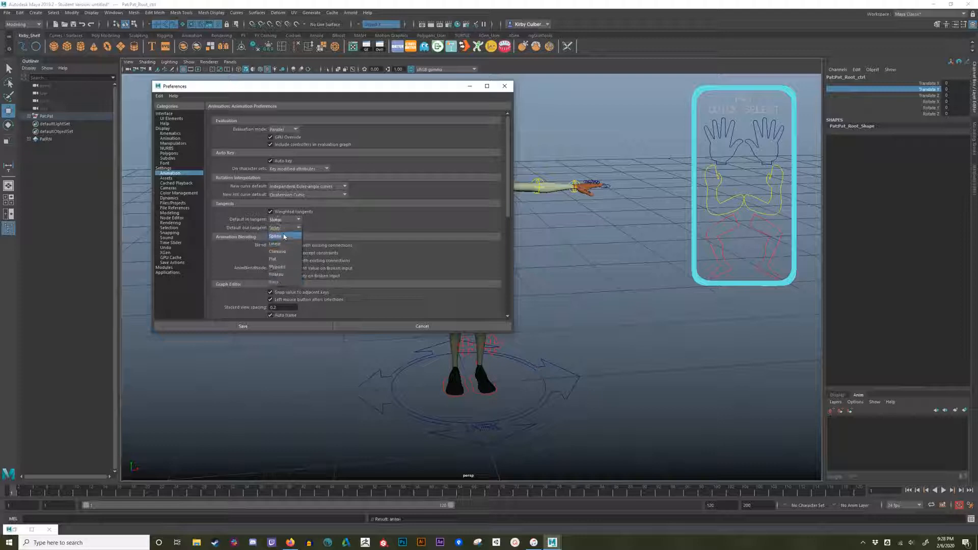
{"action": "left_click", "coordinate": [279, 267]}
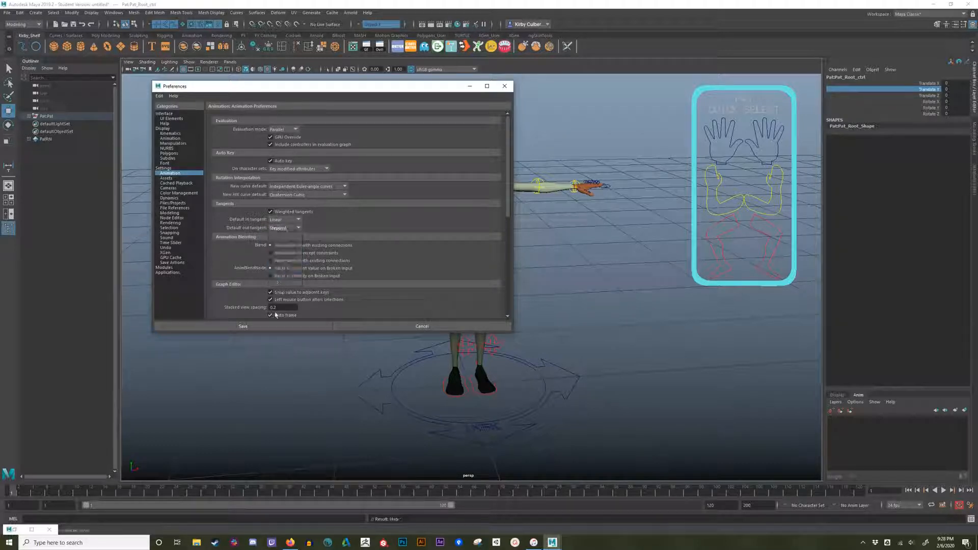
Save the animation preferences and select the rig's root control
{"action": "left_click", "coordinate": [273, 327]}
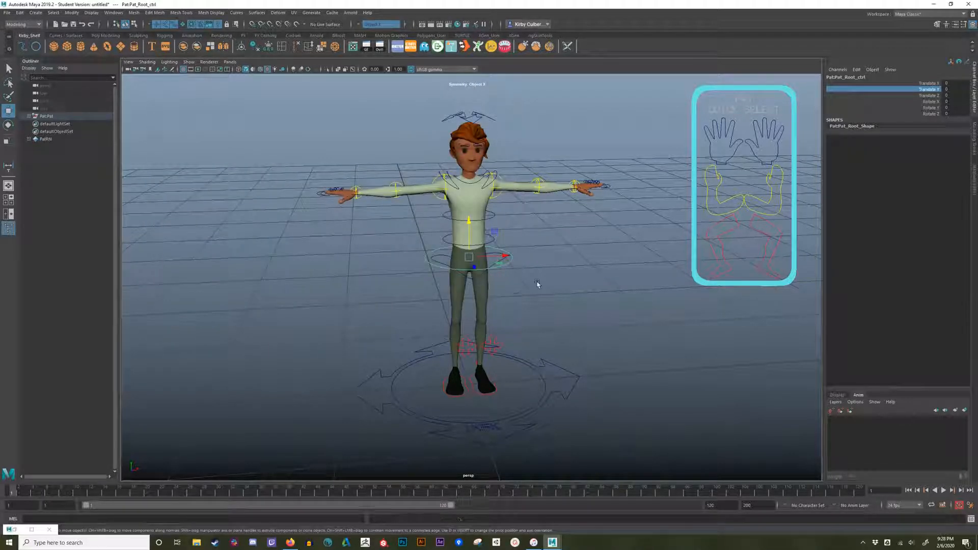
{"action": "left_click", "coordinate": [510, 264]}
{"action": "left_click", "coordinate": [510, 262]}
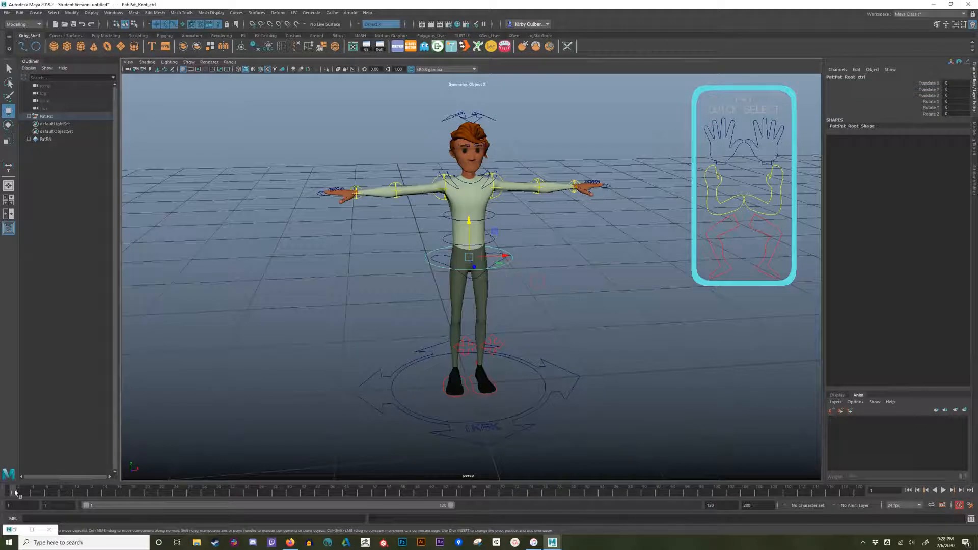
Key the root control at frame 1 and lower it to a Translate Y of about -0.179 at frame 12 as a stepped-tangent test
{"action": "key", "text": "s"}
{"action": "key", "text": "alt+v"}
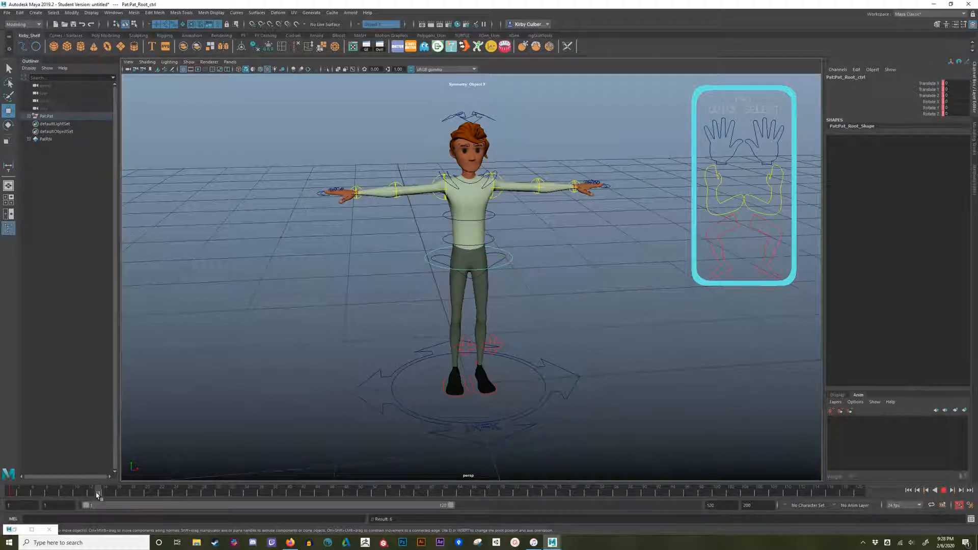
{"action": "left_click", "coordinate": [93, 494]}
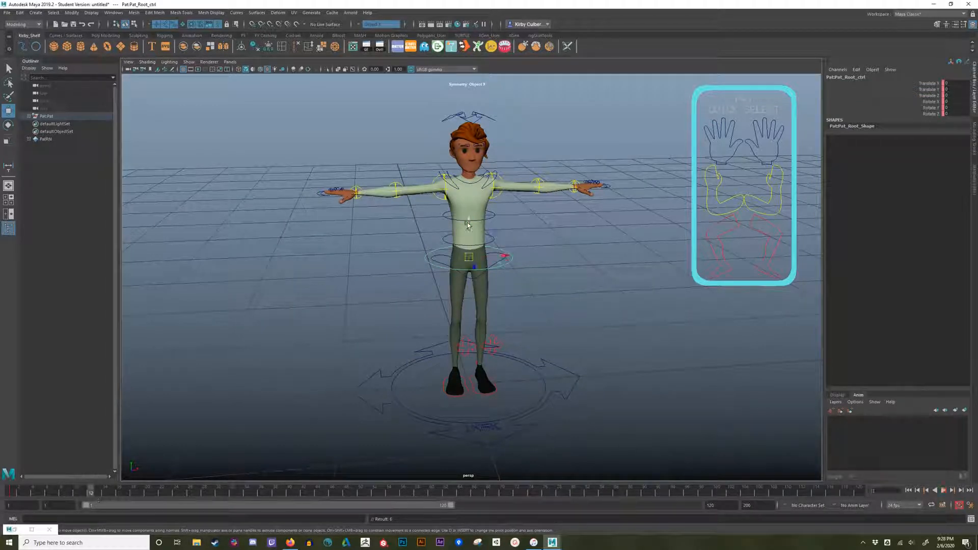
{"action": "left_click_drag", "start_coordinate": [468, 225], "coordinate": [468, 248]}
{"action": "key", "text": "alt+v"}
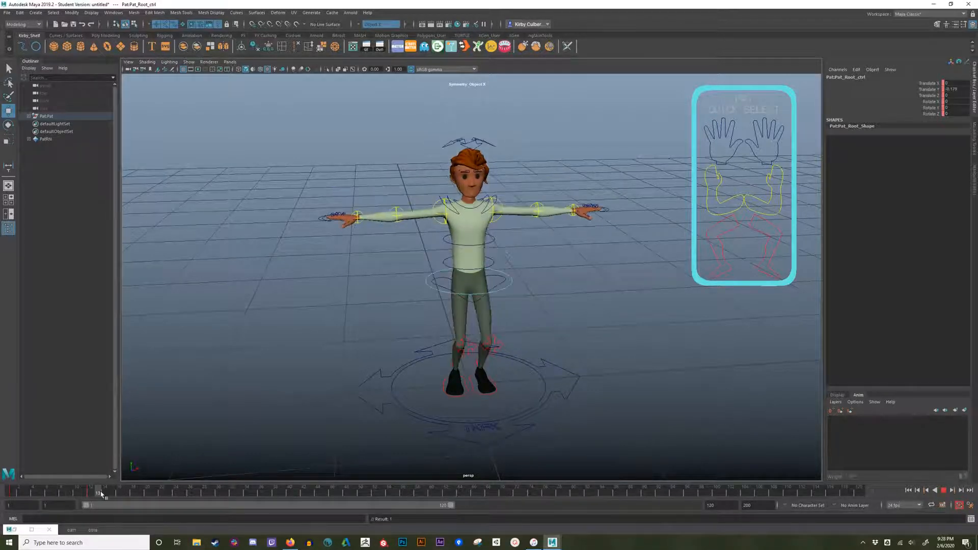
Delete the root control's stepped test keys from frame 1 through frame 12
{"action": "left_click_drag", "start_coordinate": [92, 494], "coordinate": [10, 493], "text": "shift"}
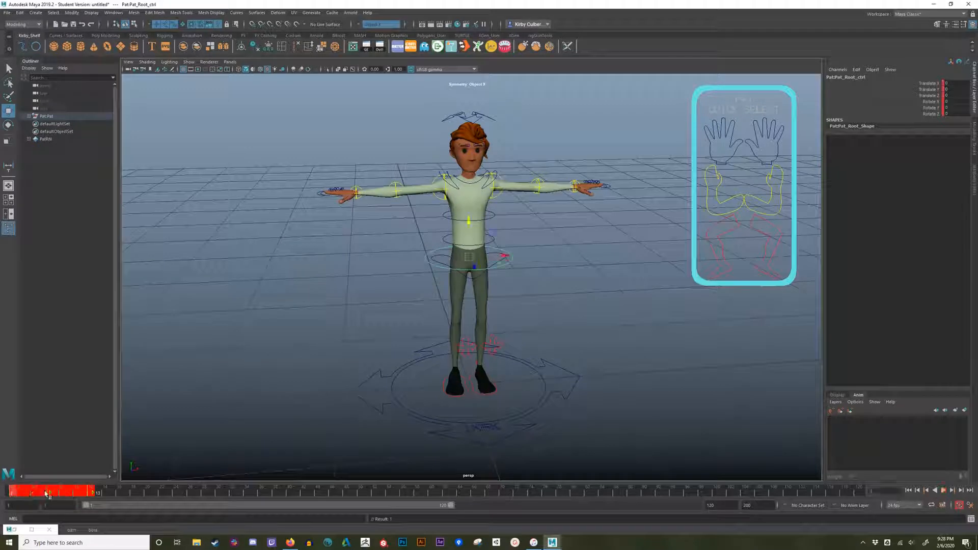
{"action": "right_click", "coordinate": [64, 493]}
{"action": "mouse_move", "coordinate": [97, 407]}
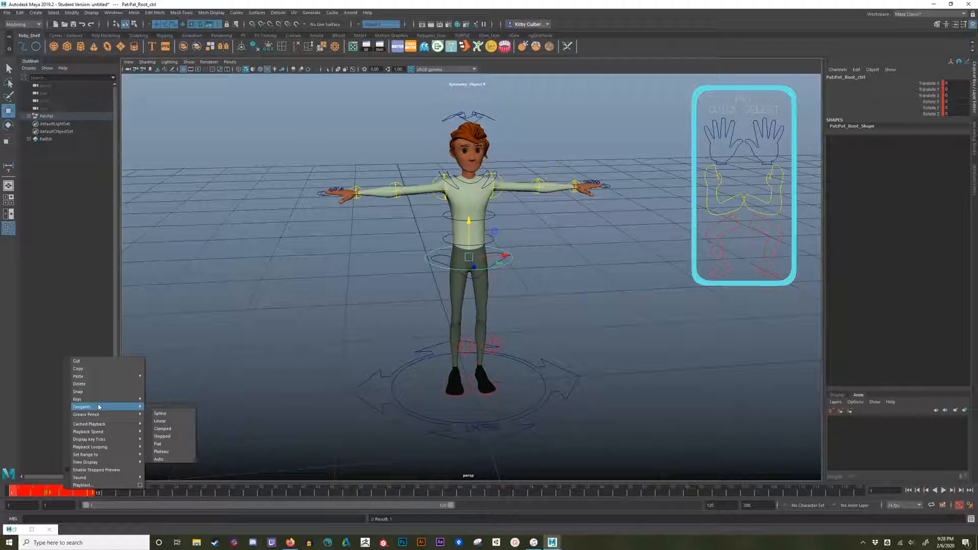
{"action": "left_click", "coordinate": [87, 384]}
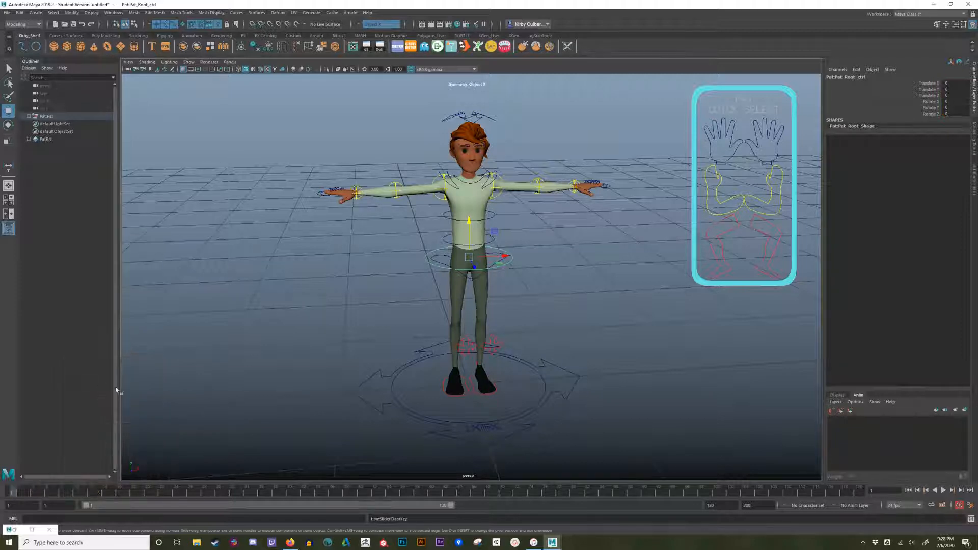
Set the end frame of the playback range to 25
{"action": "double_click", "coordinate": [728, 504]}
{"action": "left_click_drag", "start_coordinate": [291, 385], "coordinate": [328, 384], "text": "alt"}
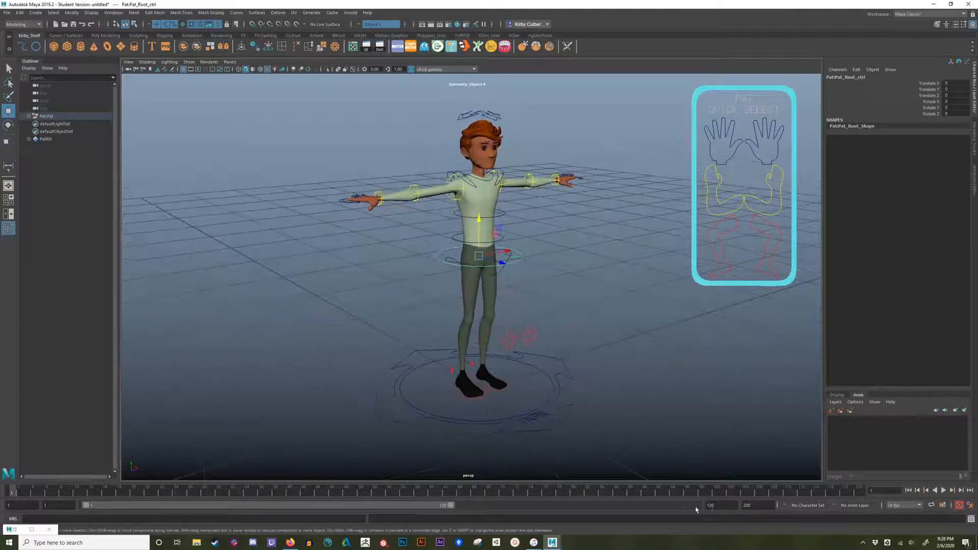
{"action": "left_click", "coordinate": [729, 506]}
{"action": "double_click", "coordinate": [728, 506]}
{"action": "key", "text": "Return"}
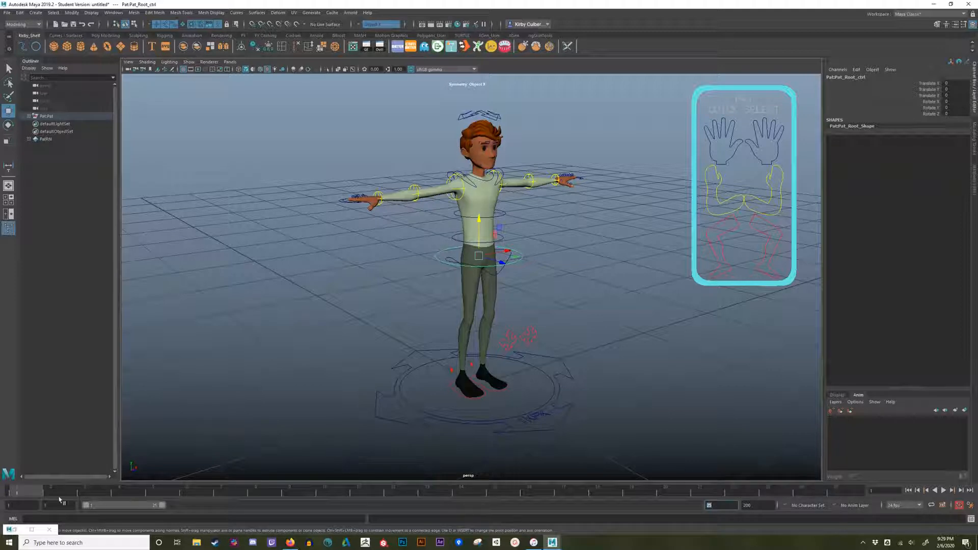
Review the planned pose frames 1, 25, 13, 7 and 19 on the timeline and inspect the rig from its side
{"action": "key", "text": "alt+v"}
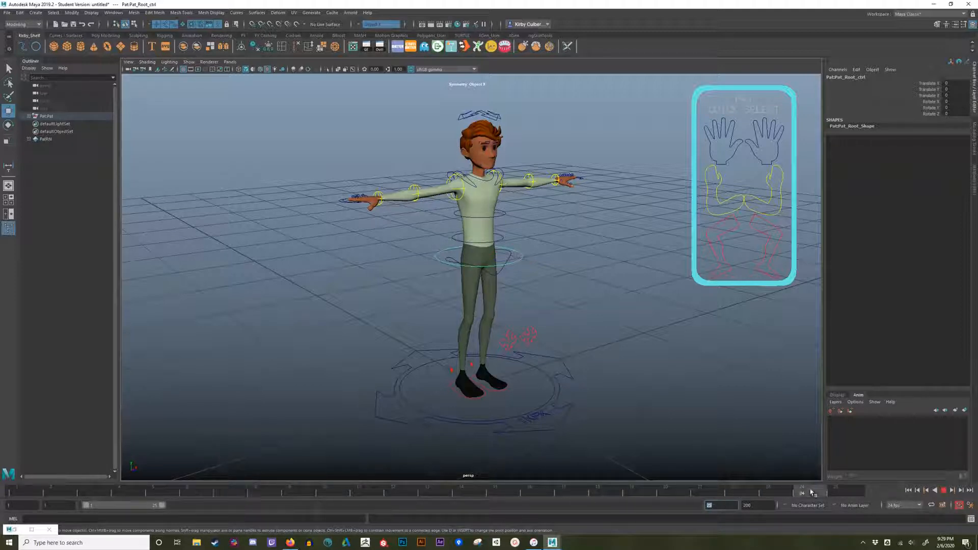
{"action": "left_click", "coordinate": [23, 492]}
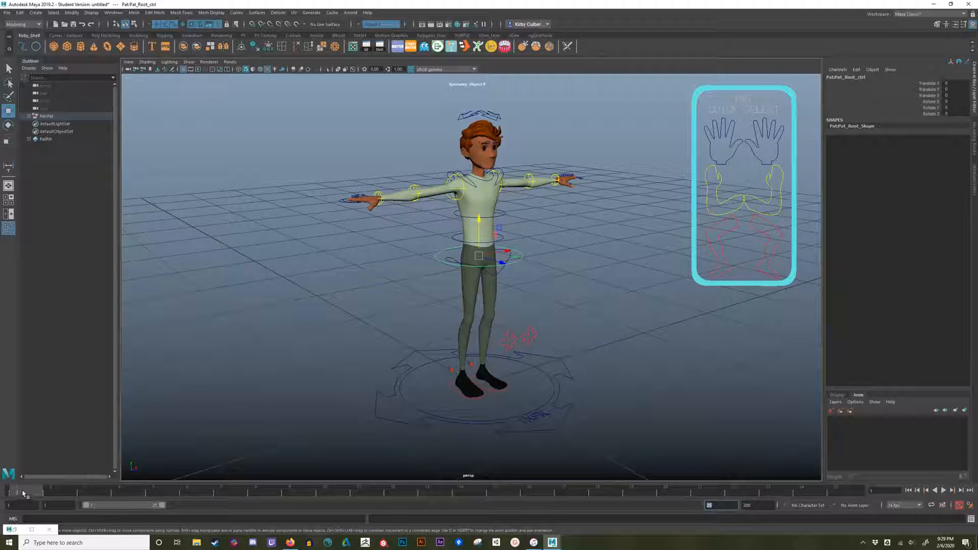
{"action": "left_click", "coordinate": [847, 493]}
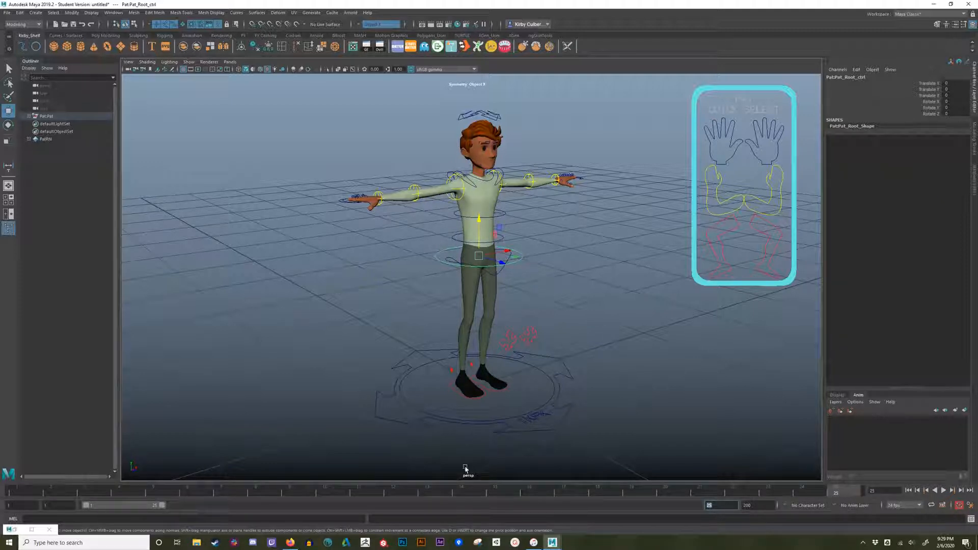
{"action": "left_click", "coordinate": [430, 492]}
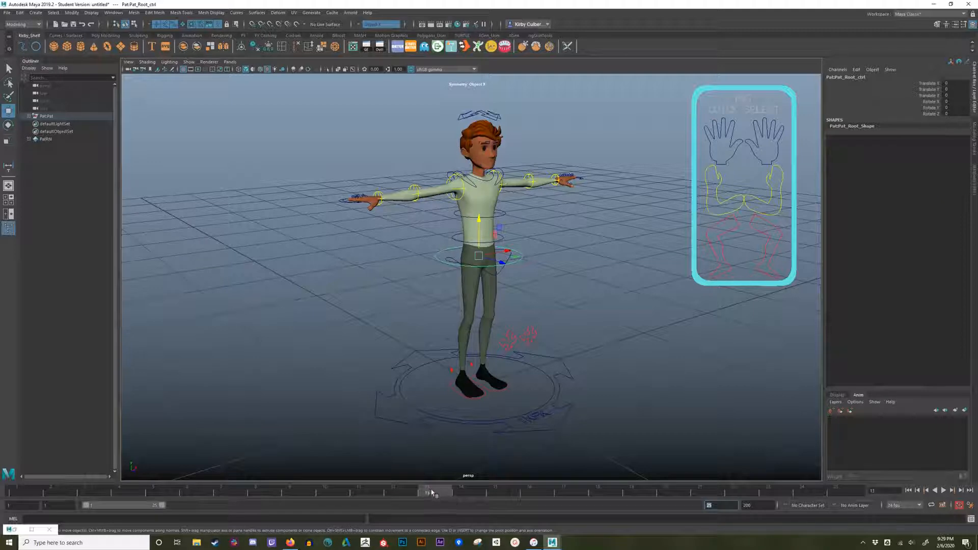
{"action": "left_click", "coordinate": [219, 490]}
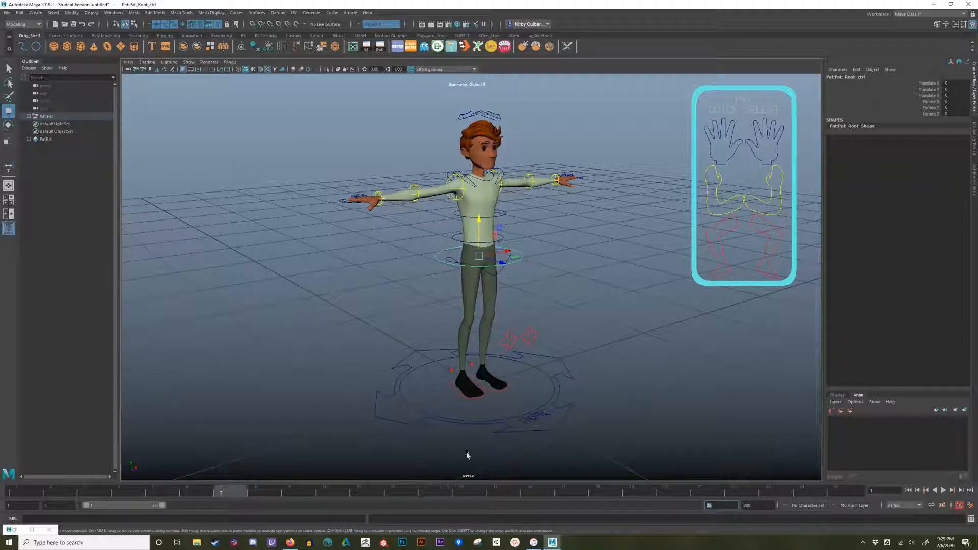
{"action": "left_click", "coordinate": [438, 494]}
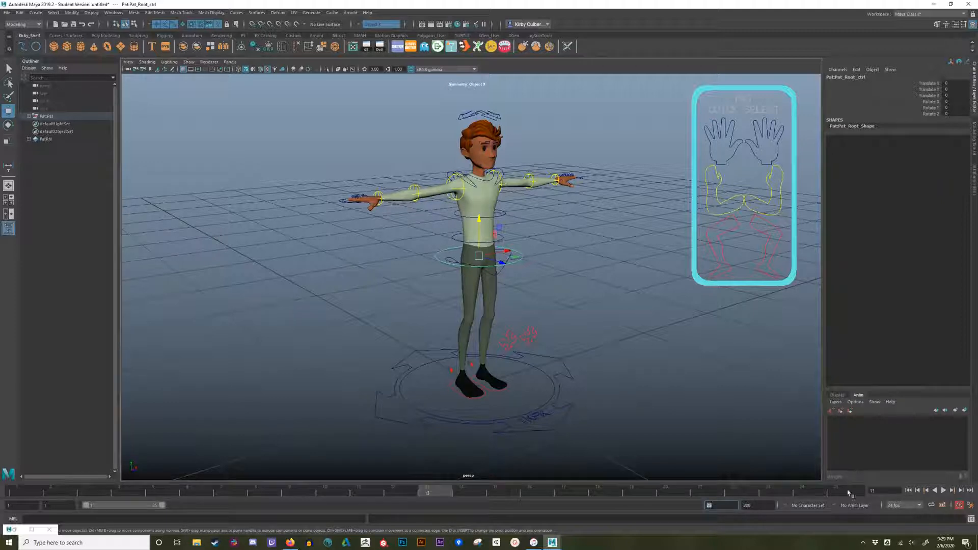
{"action": "left_click", "coordinate": [643, 494]}
{"action": "left_click", "coordinate": [633, 338]}
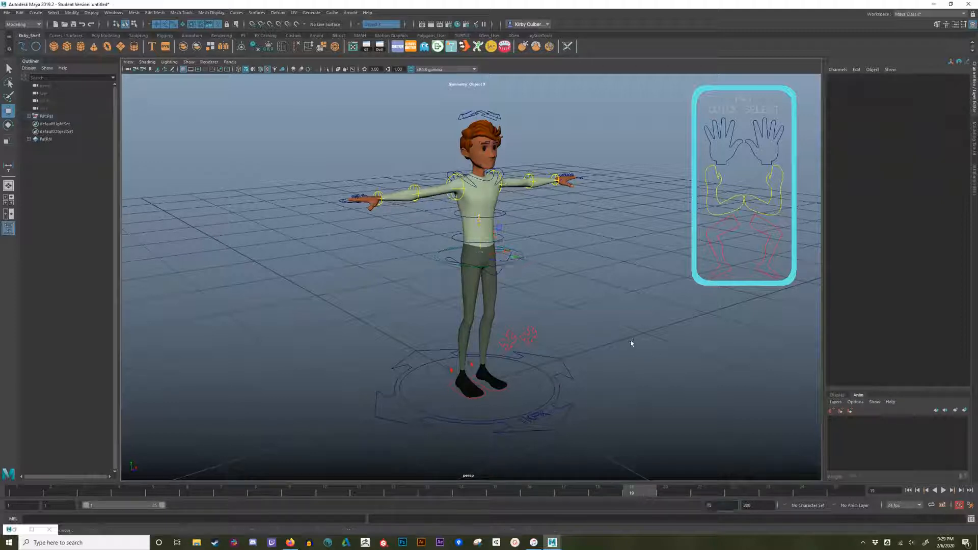
{"action": "left_click_drag", "start_coordinate": [633, 338], "coordinate": [614, 338], "text": "alt"}
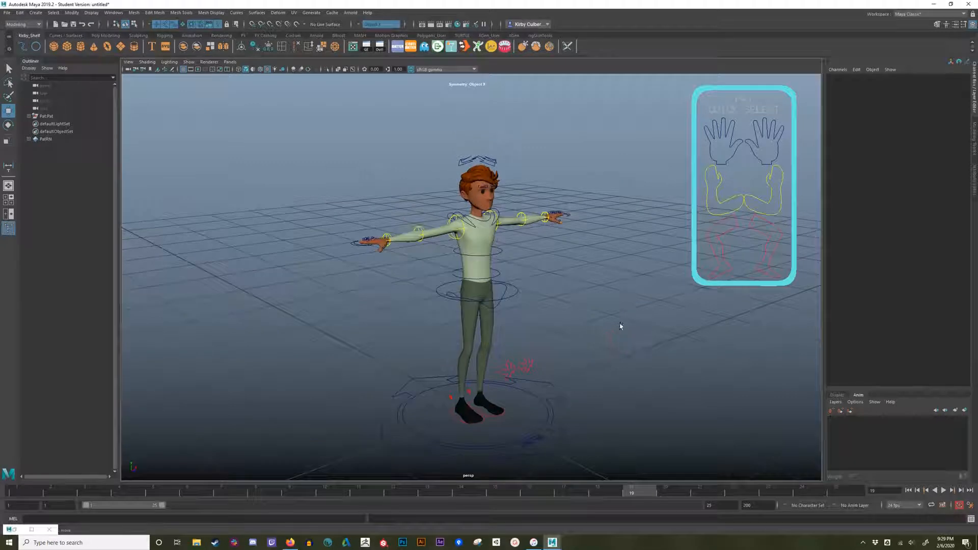
{"action": "left_click_drag", "start_coordinate": [625, 322], "coordinate": [552, 304], "text": "alt"}
{"action": "left_click", "coordinate": [524, 278]}
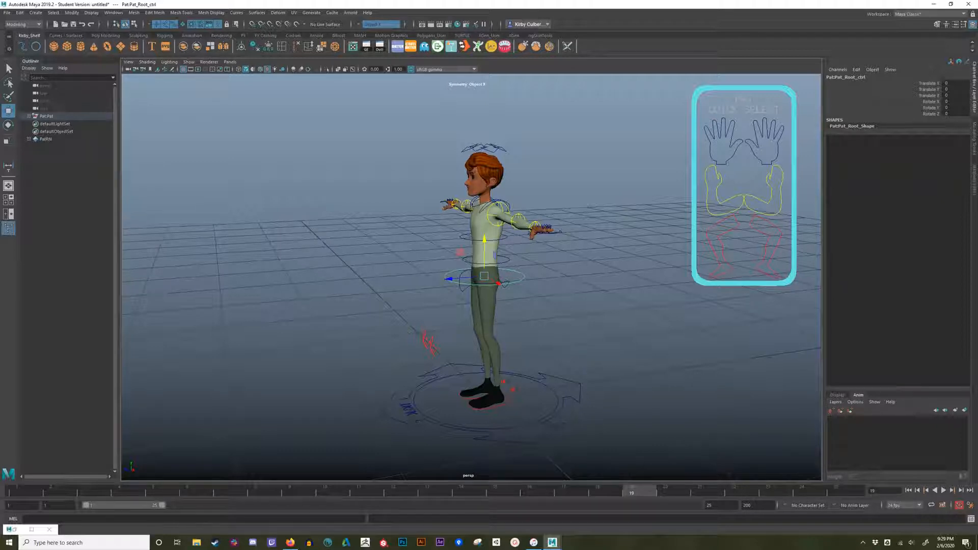
Switch to the Walk Cycle Info document in the browser, enlarge it to 200%, and examine the contact, down, passing and up poses
{"action": "key", "text": "alt+Tab"}
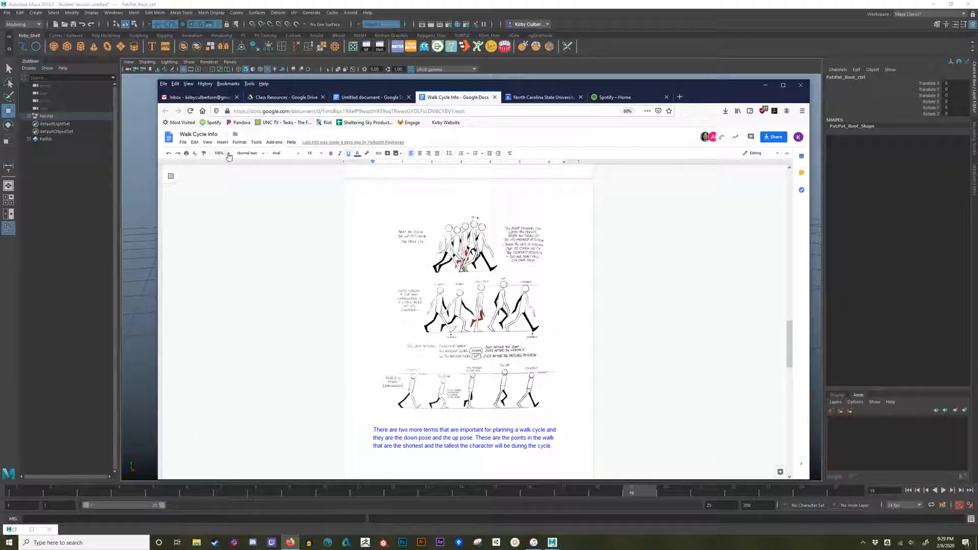
{"action": "left_click", "coordinate": [228, 153]}
{"action": "left_click", "coordinate": [227, 240]}
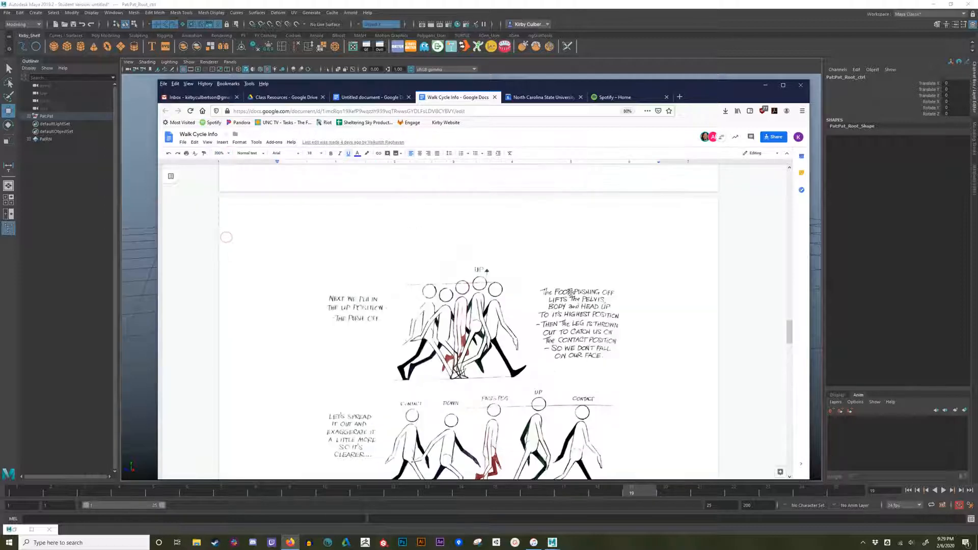
{"action": "scroll", "coordinate": [657, 273], "scroll_direction": "down", "scroll_amount": 4}
{"action": "scroll", "coordinate": [657, 272], "scroll_direction": "down", "scroll_amount": 1}
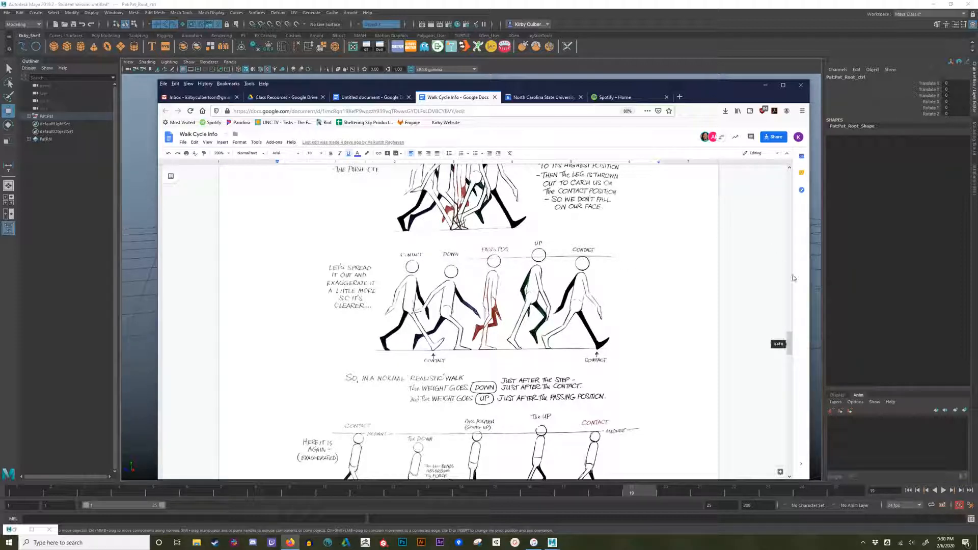
{"action": "left_click", "coordinate": [765, 85]}
At frame 1 in Maya, lower the root control to a Translate Y of about -0.06 so the knees bend
{"action": "left_click", "coordinate": [558, 289]}
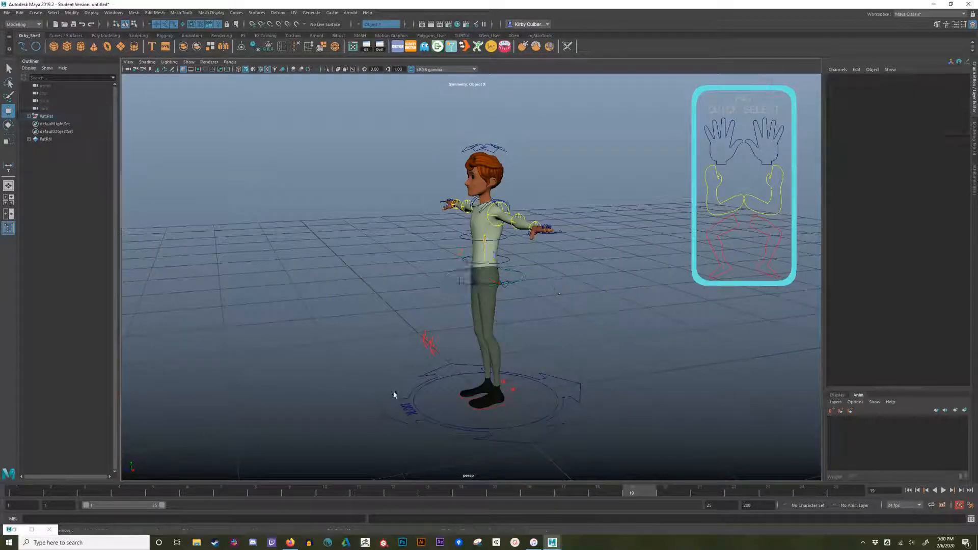
{"action": "left_click", "coordinate": [30, 492]}
{"action": "left_click_drag", "start_coordinate": [546, 287], "coordinate": [482, 252], "text": "alt"}
{"action": "left_click", "coordinate": [520, 279]}
{"action": "left_click_drag", "start_coordinate": [413, 271], "coordinate": [443, 267], "text": "alt"}
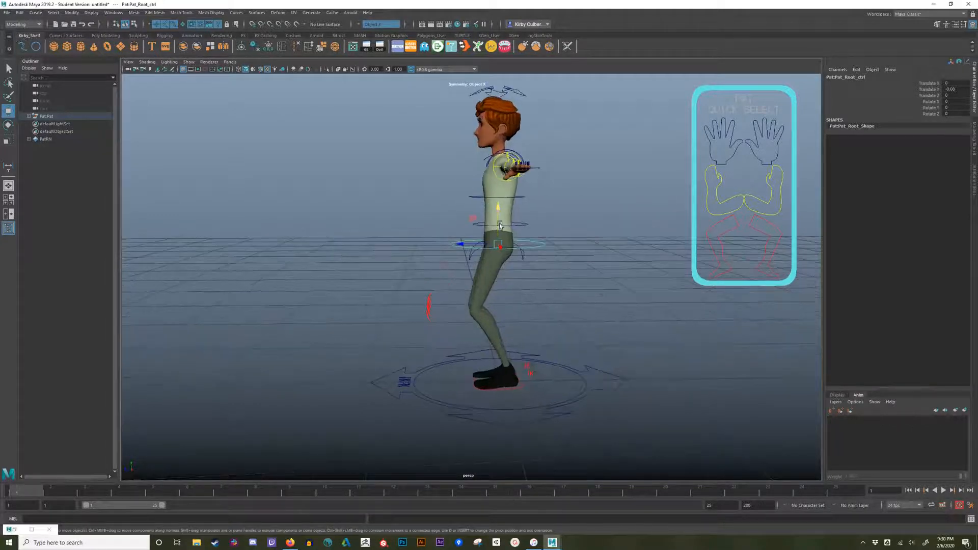
{"action": "left_click_drag", "start_coordinate": [497, 219], "coordinate": [498, 215]}
{"action": "left_click_drag", "start_coordinate": [498, 215], "coordinate": [498, 215]}
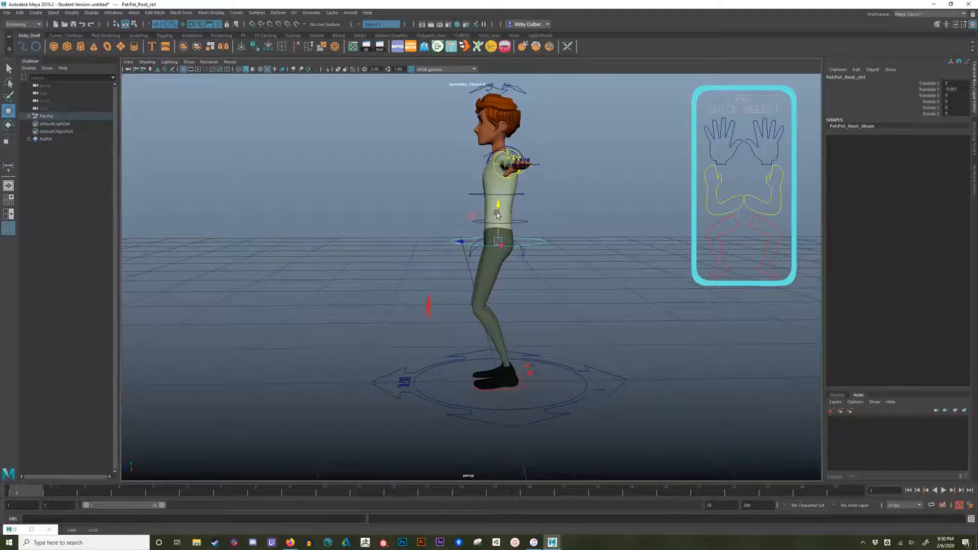
{"action": "left_click_drag", "start_coordinate": [517, 342], "coordinate": [572, 281], "text": "alt"}
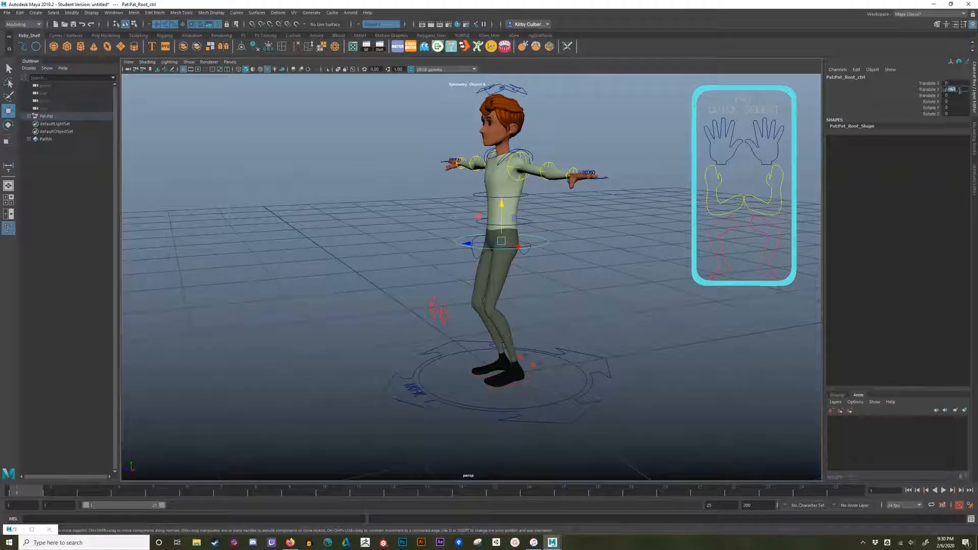
{"action": "double_click", "coordinate": [957, 89]}
Move the left foot IK control forward to a Translate Z of about 0.2 and check the contact pose in the walk cycle document
{"action": "left_click_drag", "start_coordinate": [555, 257], "coordinate": [528, 326], "text": "alt"}
{"action": "left_click", "coordinate": [521, 389]}
{"action": "left_click_drag", "start_coordinate": [521, 389], "coordinate": [446, 374], "text": "alt"}
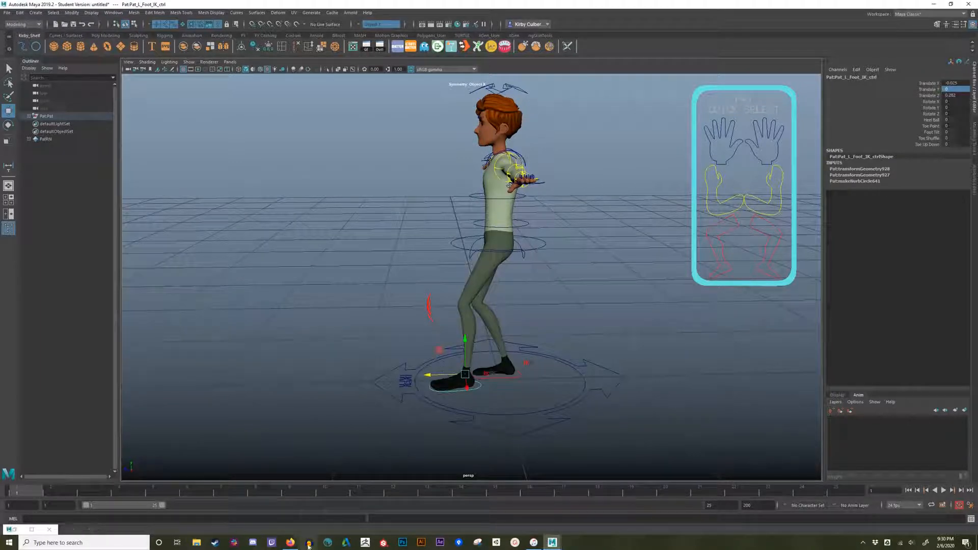
{"action": "left_click", "coordinate": [290, 541]}
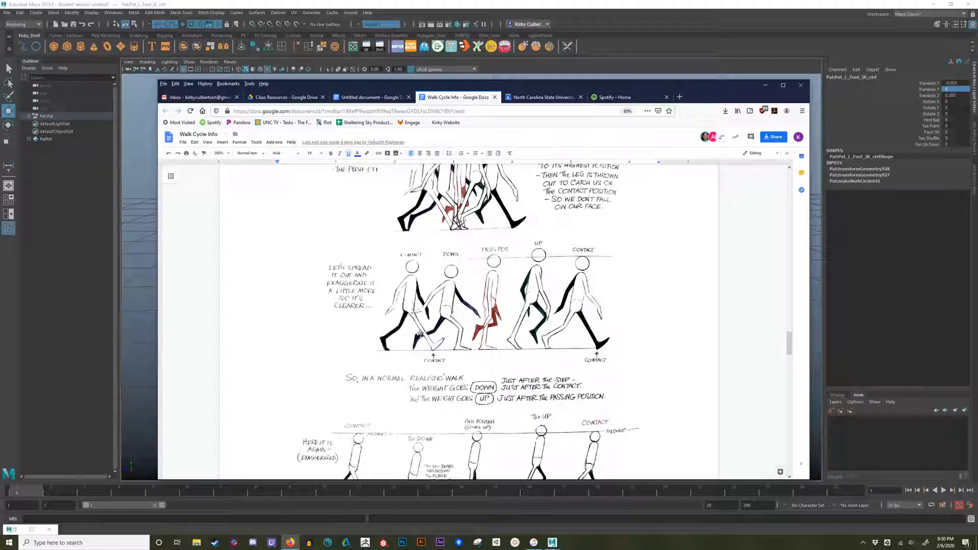
{"action": "left_click", "coordinate": [765, 85]}
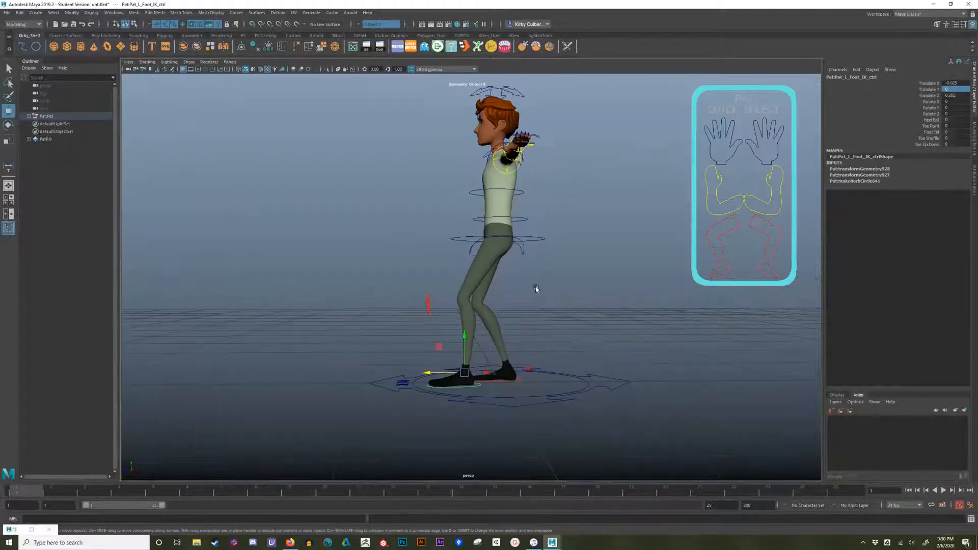
Move the left foot IK control further forward to a Translate Z of about 0.34
{"action": "left_click", "coordinate": [541, 237]}
{"action": "left_click_drag", "start_coordinate": [548, 251], "coordinate": [554, 256], "text": "alt"}
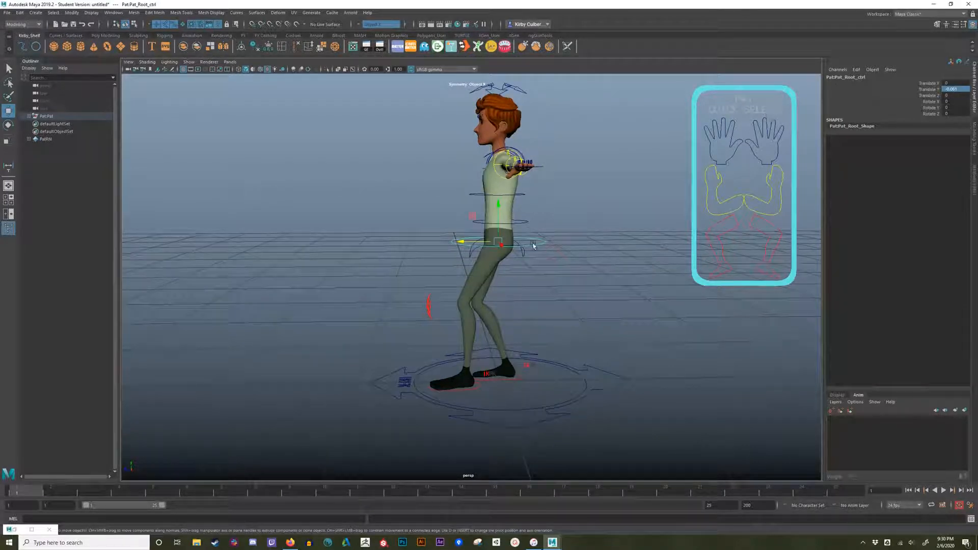
{"action": "left_click", "coordinate": [478, 392]}
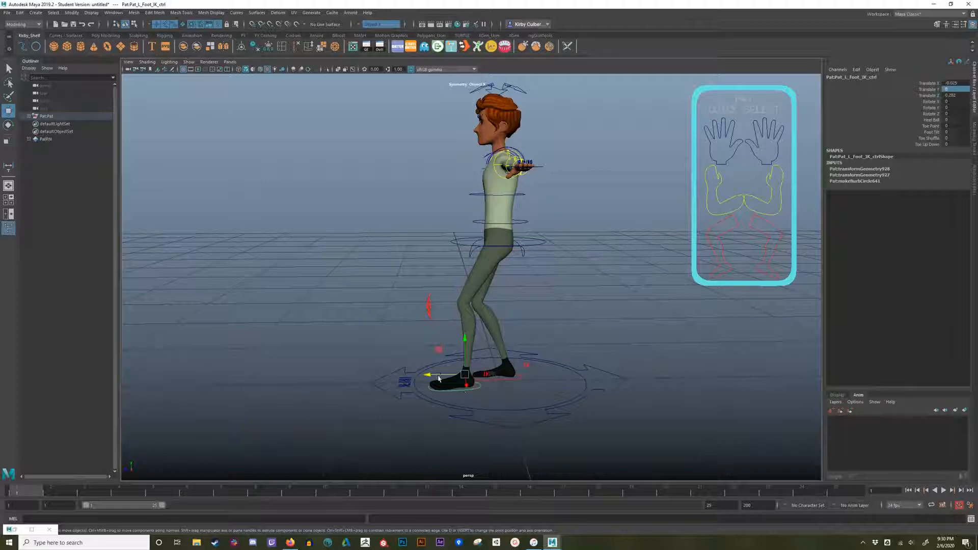
{"action": "mouse_move", "coordinate": [439, 375]}
{"action": "left_mouse_down"}
{"action": "mouse_move", "coordinate": [424, 374]}
{"action": "mouse_move", "coordinate": [563, 392]}
{"action": "mouse_move", "coordinate": [438, 371]}
{"action": "left_mouse_up"}
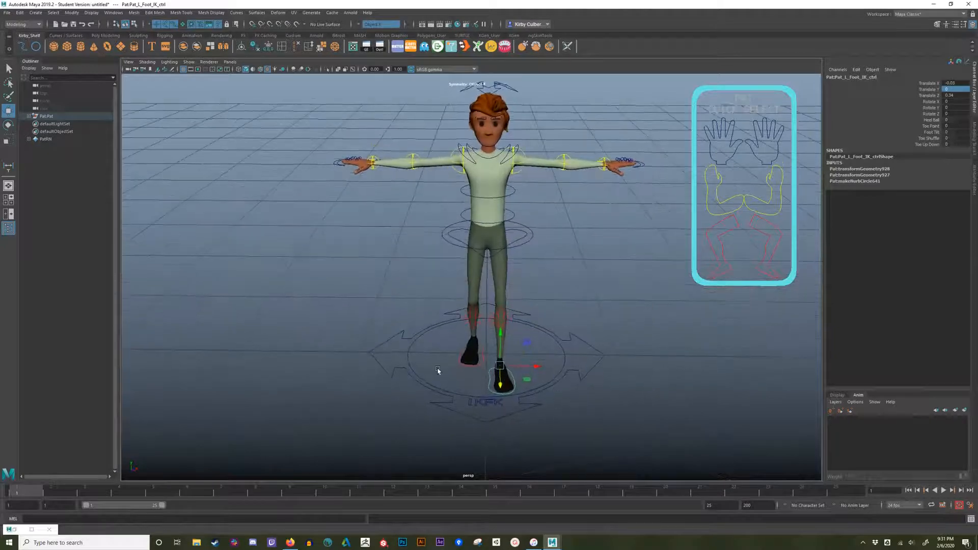
Adjust the stance from the front and move the right foot IK control back to a Translate Z of about -0.445
{"action": "right_click_drag", "start_coordinate": [437, 371], "coordinate": [525, 389], "text": "alt"}
{"action": "middle_click_drag", "start_coordinate": [525, 389], "coordinate": [517, 333], "text": "alt"}
{"action": "left_click_drag", "start_coordinate": [521, 333], "coordinate": [489, 352]}
{"action": "key", "text": "e"}
{"action": "left_click", "coordinate": [525, 197]}
{"action": "key", "text": "w"}
{"action": "left_click_drag", "start_coordinate": [508, 187], "coordinate": [316, 173]}
{"action": "left_click", "coordinate": [499, 389]}
{"action": "left_click_drag", "start_coordinate": [498, 390], "coordinate": [435, 371], "text": "alt"}
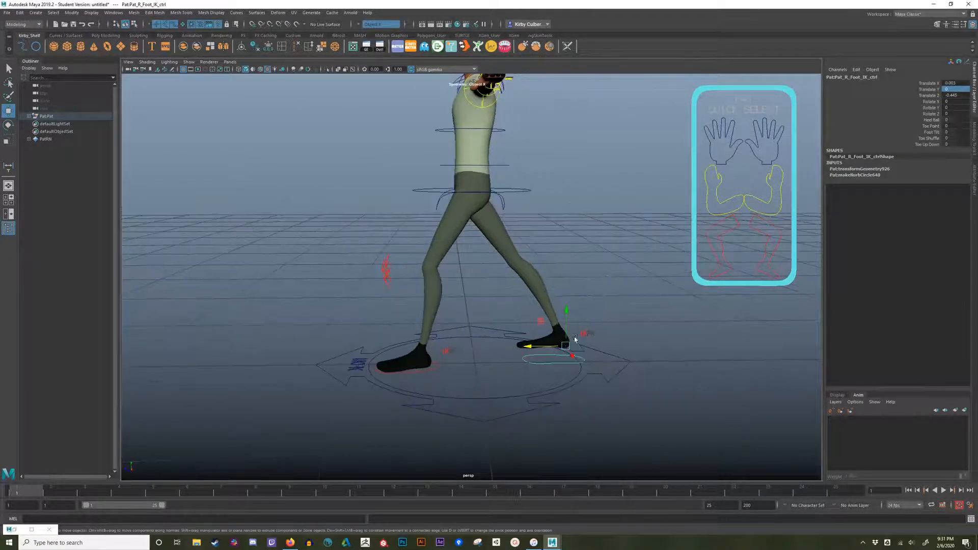
Raise the right foot's heel using Heel Ball and Toe Point, and move the foot back to a Translate Z of about -0.5
{"action": "left_click", "coordinate": [933, 121]}
{"action": "middle_click_drag", "start_coordinate": [596, 227], "coordinate": [622, 226]}
{"action": "left_click", "coordinate": [933, 127]}
{"action": "key", "text": "w"}
{"action": "left_click_drag", "start_coordinate": [530, 350], "coordinate": [561, 338]}
{"action": "left_click", "coordinate": [929, 127]}
{"action": "middle_click_drag", "start_coordinate": [614, 227], "coordinate": [619, 227]}
{"action": "key", "text": "w"}
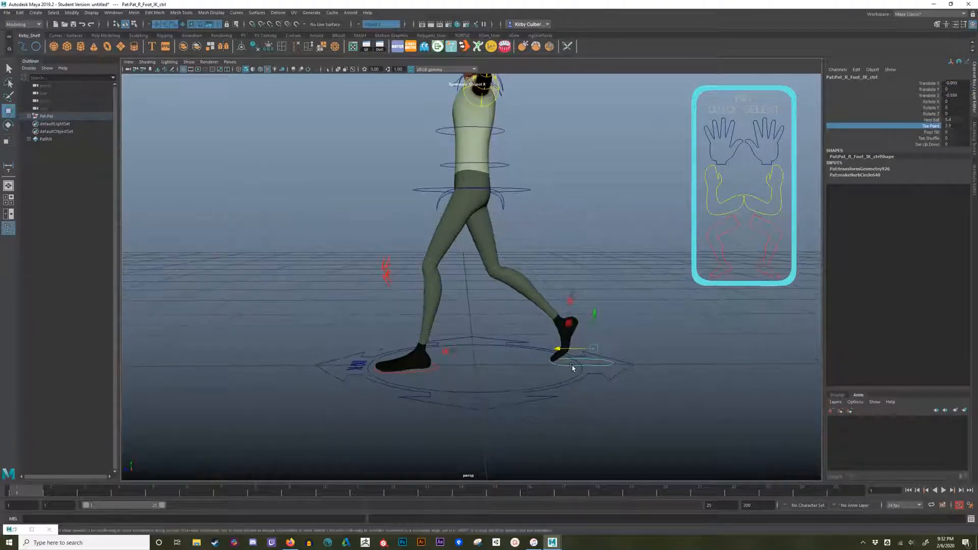
Rotate the chest control to a Rotate X of about 4.2 degrees so the upper body leans forward
{"action": "left_click_drag", "start_coordinate": [573, 367], "coordinate": [479, 251], "text": "alt"}
{"action": "left_click", "coordinate": [502, 239]}
{"action": "key", "text": "e"}
{"action": "left_click_drag", "start_coordinate": [480, 251], "coordinate": [501, 229], "text": "alt"}
{"action": "left_click_drag", "start_coordinate": [506, 221], "coordinate": [505, 218]}
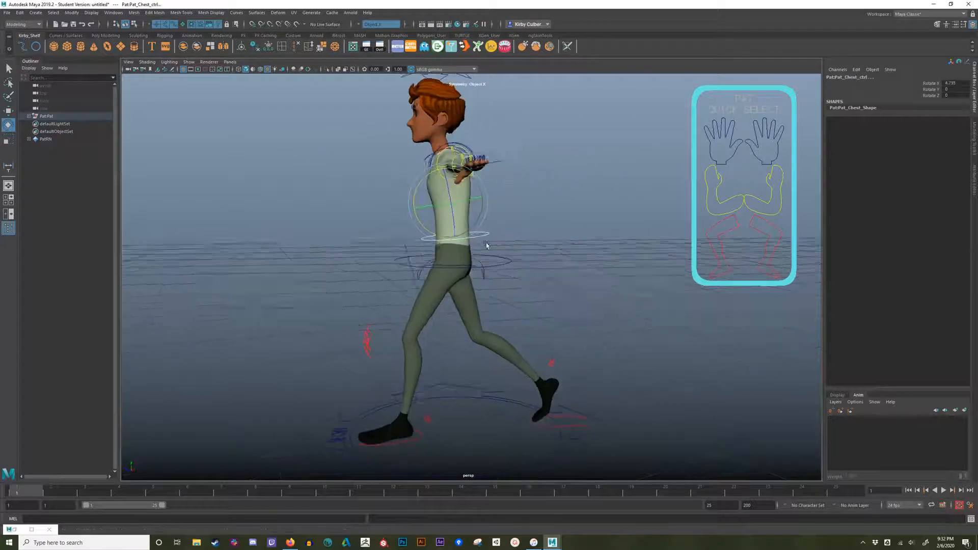
Rotate the shoulder FK controls to lower both arms from the T-pose to the body's sides
{"action": "left_click", "coordinate": [470, 234]}
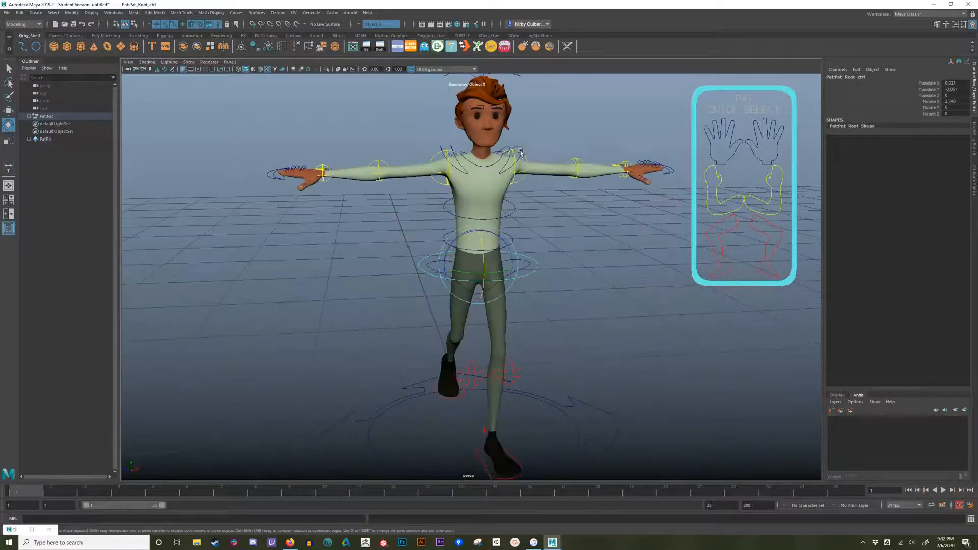
{"action": "left_click", "coordinate": [415, 171]}
{"action": "left_click_drag", "start_coordinate": [440, 153], "coordinate": [441, 137]}
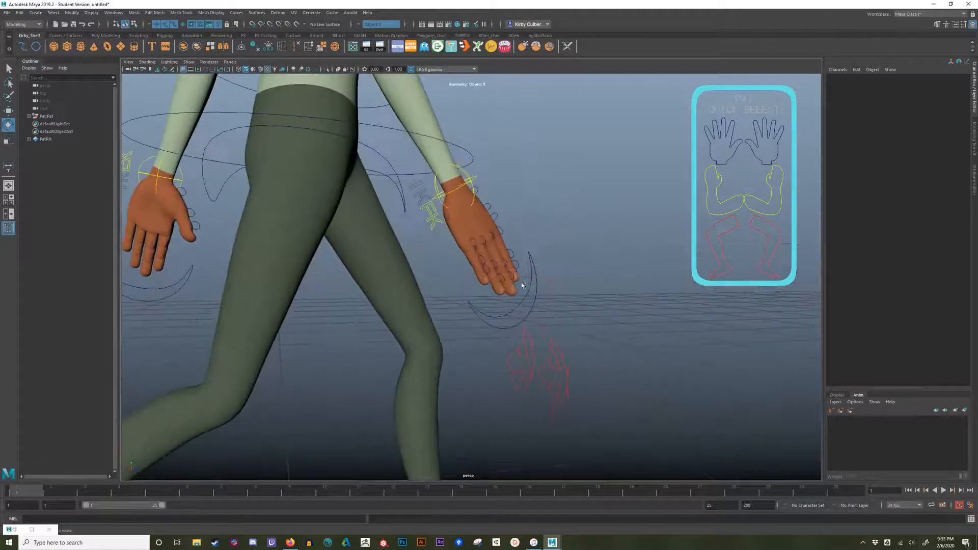
Curl the right hand's fingers into a relaxed pose and key their controls at frame 1
{"action": "left_click", "coordinate": [496, 219]}
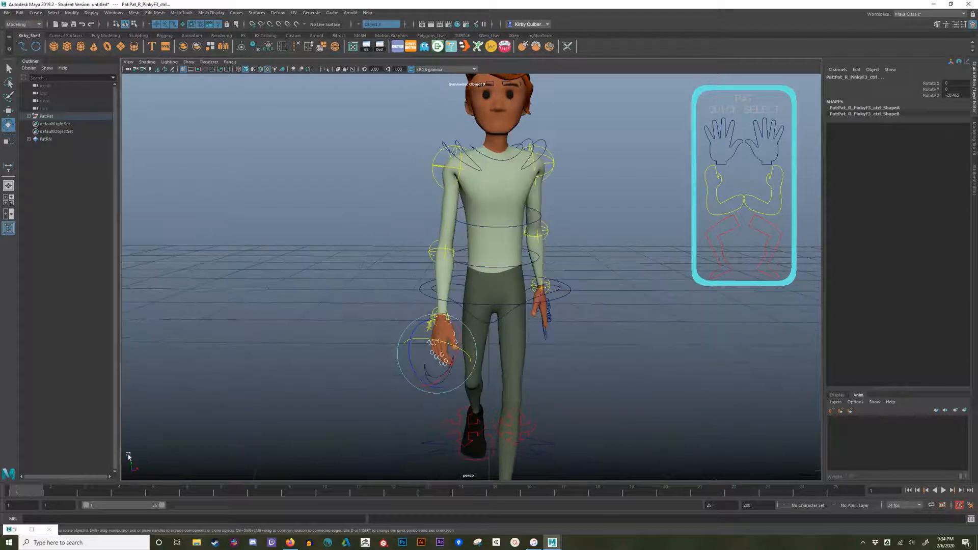
{"action": "key", "text": "s"}
{"action": "right_click", "coordinate": [235, 490]}
{"action": "left_click", "coordinate": [246, 465]}
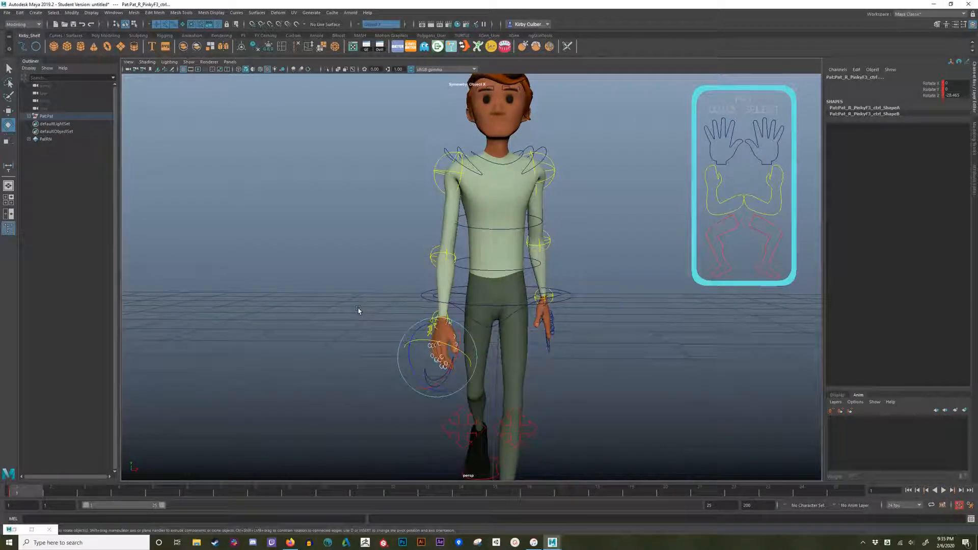
Inspect the right elbow FK control's rotation and examine the right arm and hand from several angles
{"action": "left_click", "coordinate": [354, 311]}
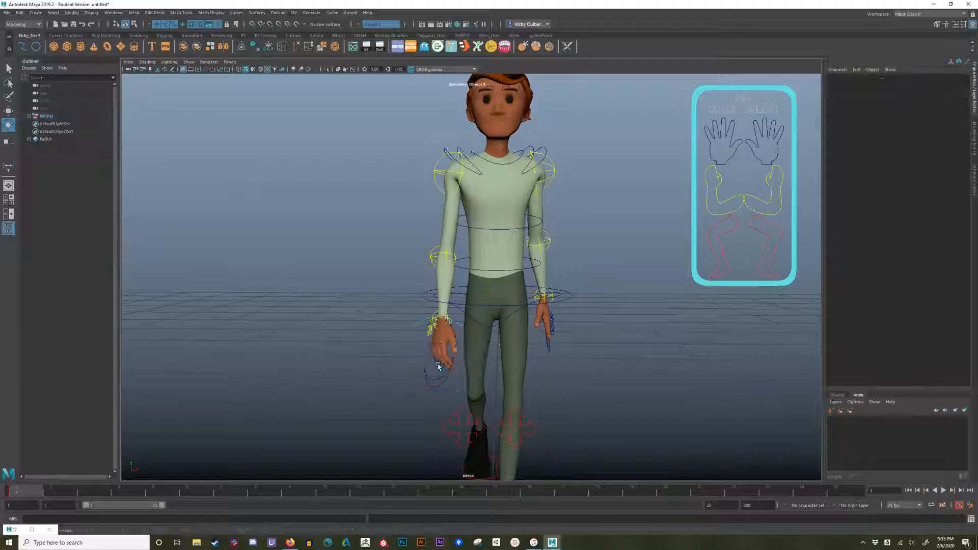
{"action": "left_click_drag", "start_coordinate": [438, 365], "coordinate": [421, 369], "text": "alt"}
{"action": "right_click_drag", "start_coordinate": [421, 312], "coordinate": [448, 333], "text": "alt"}
{"action": "left_click_drag", "start_coordinate": [436, 334], "coordinate": [485, 306], "text": "alt"}
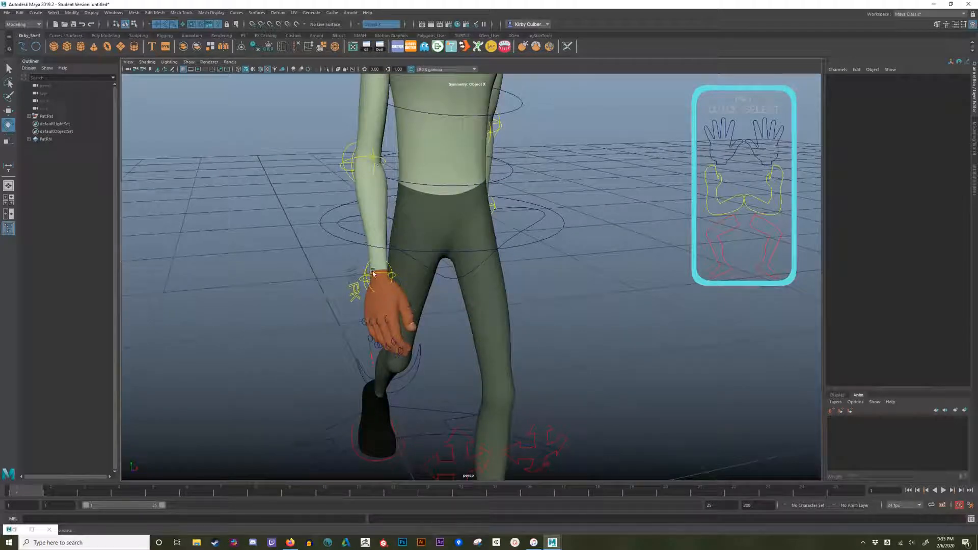
{"action": "left_click", "coordinate": [378, 162]}
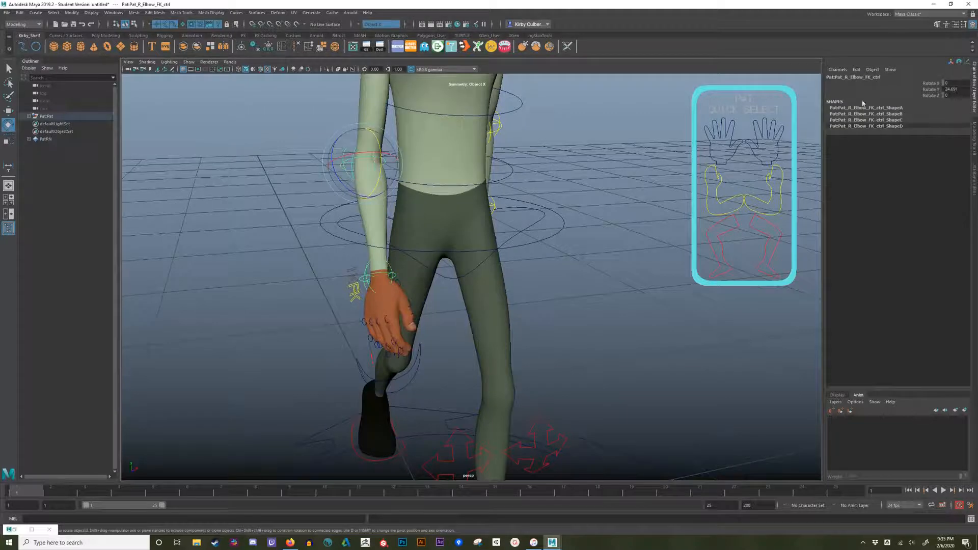
{"action": "left_click_drag", "start_coordinate": [533, 306], "coordinate": [322, 295], "text": "alt"}
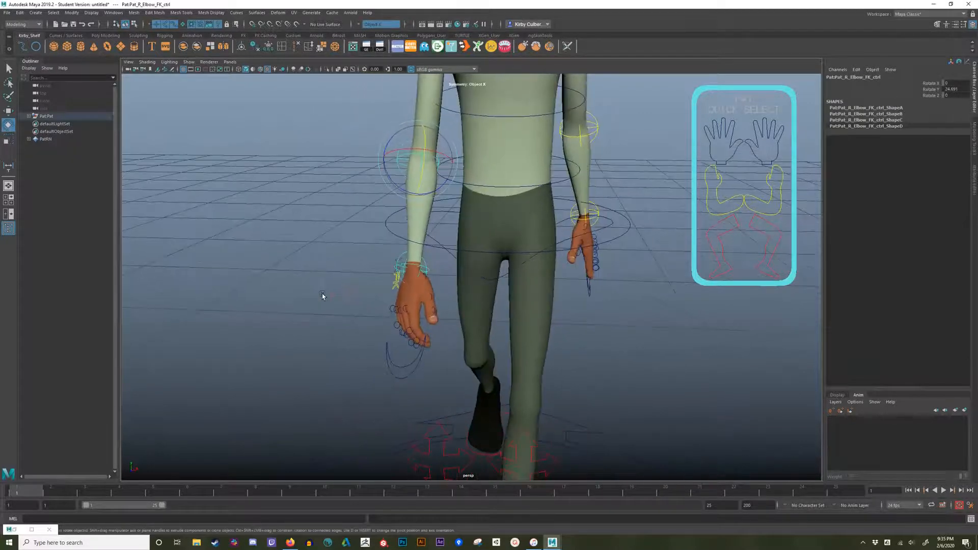
{"action": "left_click_drag", "start_coordinate": [399, 338], "coordinate": [424, 298], "text": "alt"}
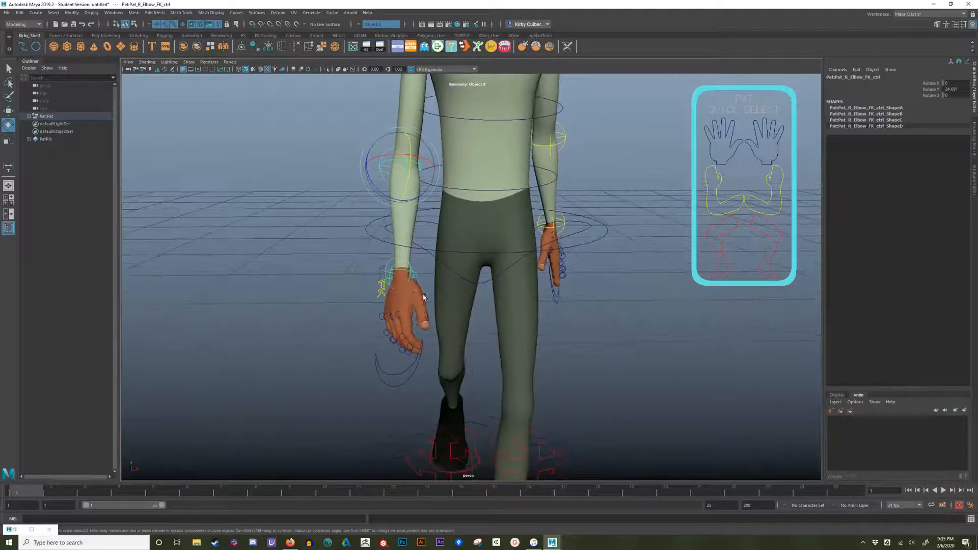
{"action": "left_click", "coordinate": [366, 330]}
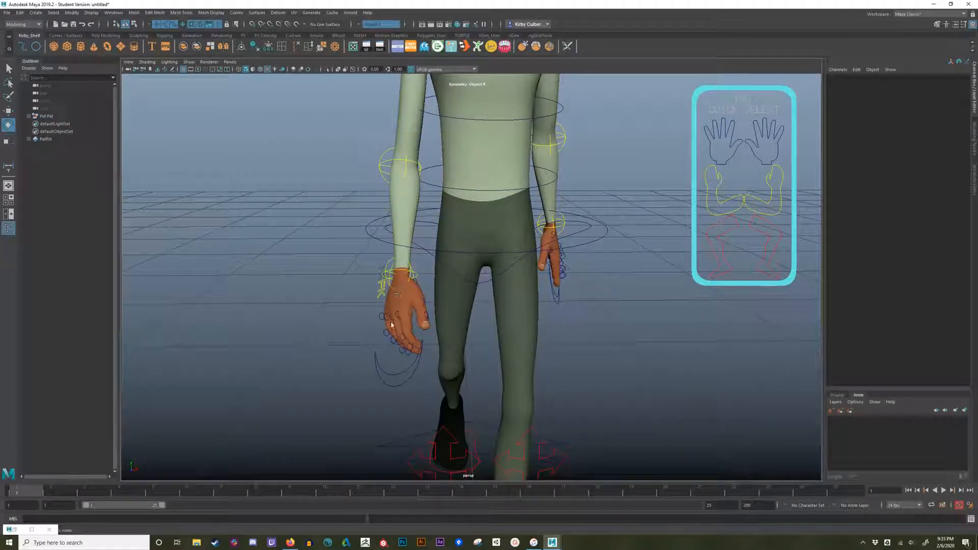
Turn the main control's Quick Select UI attribute off and back on
{"action": "mouse_move", "coordinate": [503, 352]}
{"action": "left_mouse_down", "text": "alt"}
{"action": "mouse_move", "coordinate": [480, 354]}
{"action": "mouse_move", "coordinate": [497, 346]}
{"action": "left_mouse_up", "text": "alt"}
{"action": "left_click_drag", "start_coordinate": [724, 367], "coordinate": [640, 393], "text": "alt"}
{"action": "left_click", "coordinate": [617, 410]}
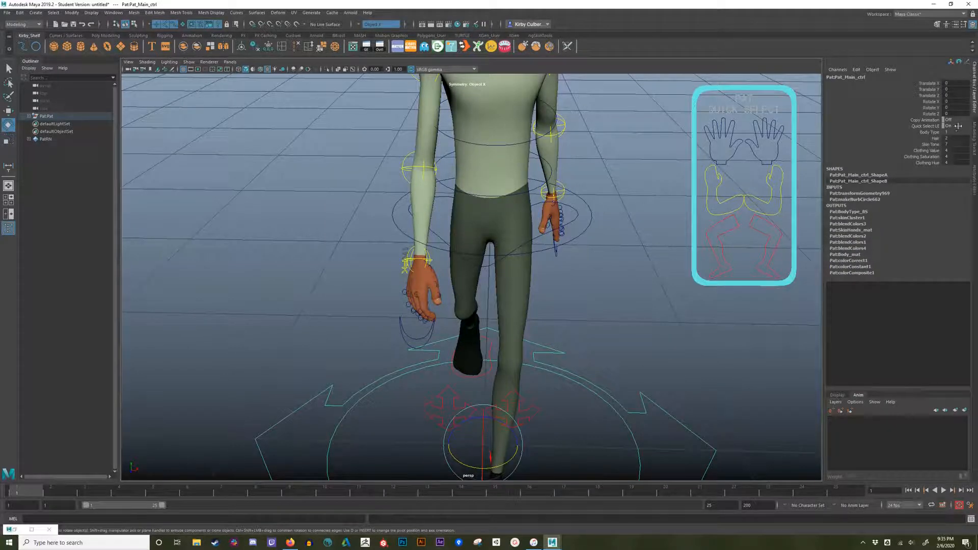
{"action": "left_click", "coordinate": [957, 126]}
{"action": "left_click", "coordinate": [961, 139]}
{"action": "left_click", "coordinate": [956, 126]}
{"action": "left_click", "coordinate": [960, 135]}
{"action": "left_click", "coordinate": [958, 125]}
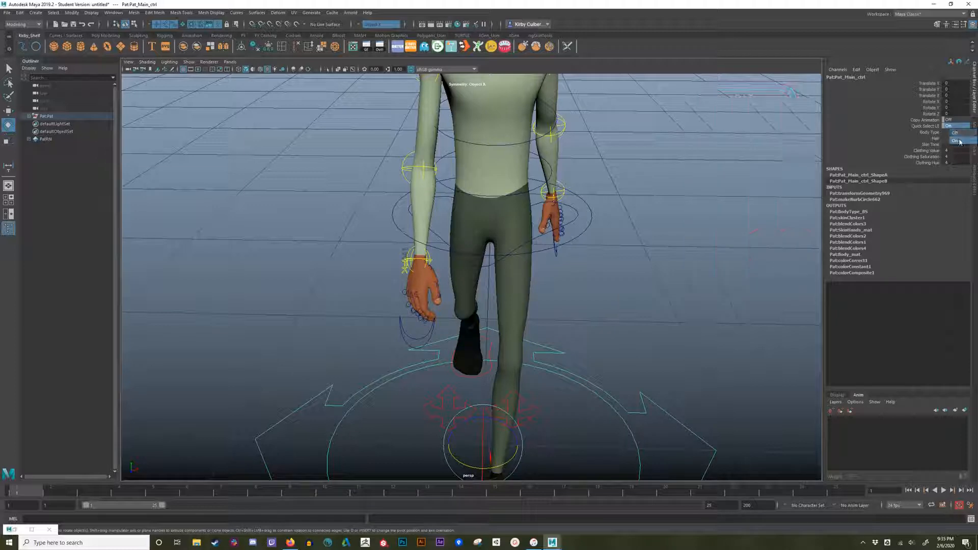
{"action": "left_click", "coordinate": [957, 139]}
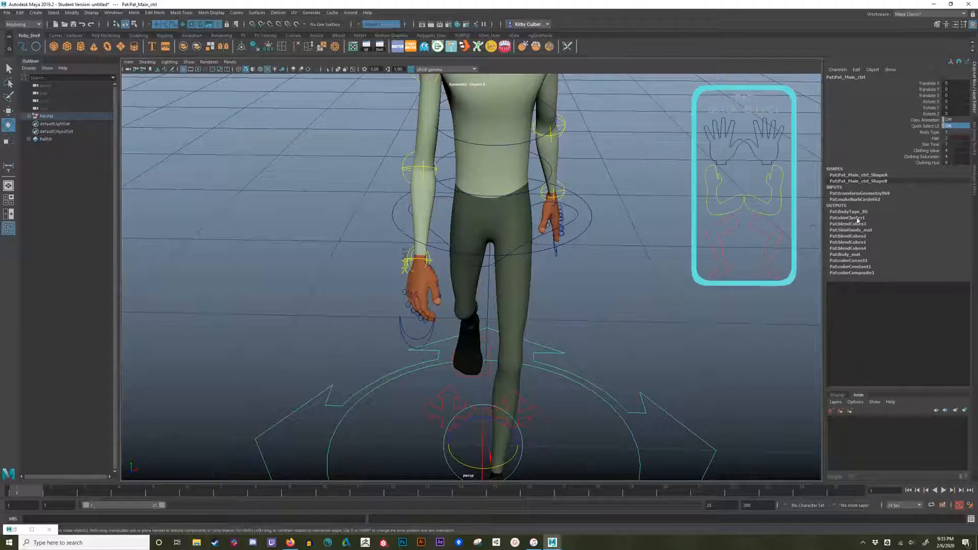
Select all right-hand finger controls with the rig's quick-select hand and copy their keys at frame 1
{"action": "left_click", "coordinate": [738, 157]}
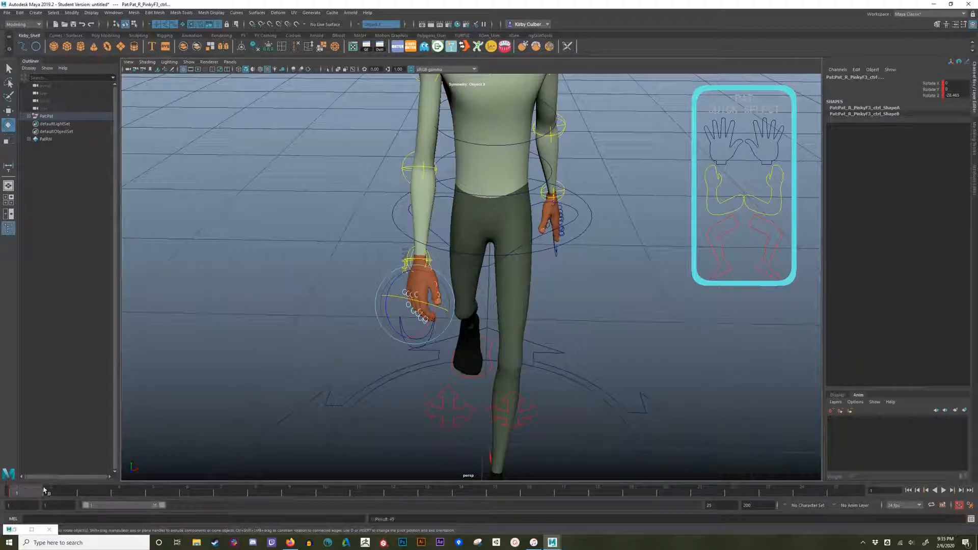
{"action": "right_click_drag", "start_coordinate": [269, 326], "coordinate": [316, 326], "text": "alt"}
{"action": "left_click_drag", "start_coordinate": [317, 325], "coordinate": [313, 316], "text": "alt"}
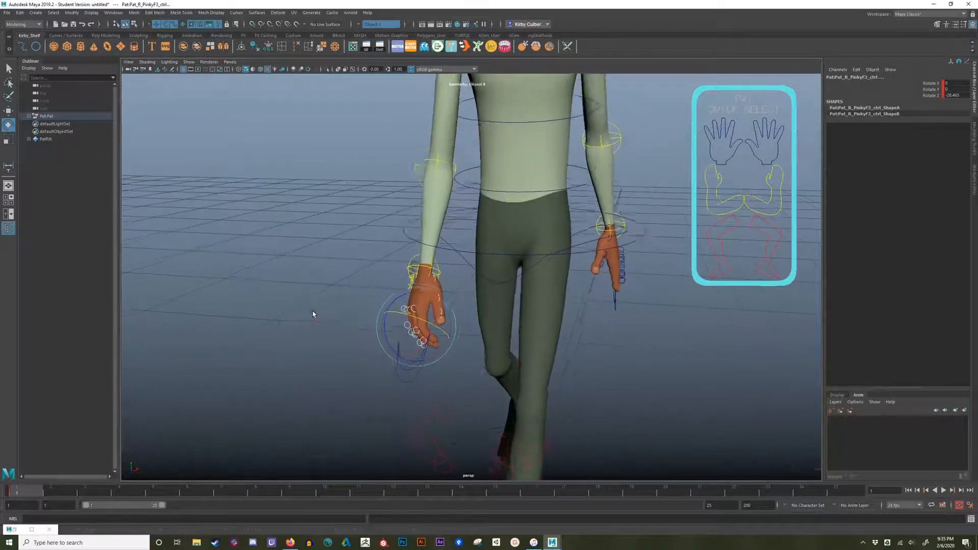
{"action": "middle_click_drag", "start_coordinate": [312, 316], "coordinate": [316, 280], "text": "alt"}
{"action": "right_click_drag", "start_coordinate": [254, 306], "coordinate": [278, 301], "text": "alt"}
{"action": "left_click_drag", "start_coordinate": [278, 301], "coordinate": [245, 290], "text": "alt"}
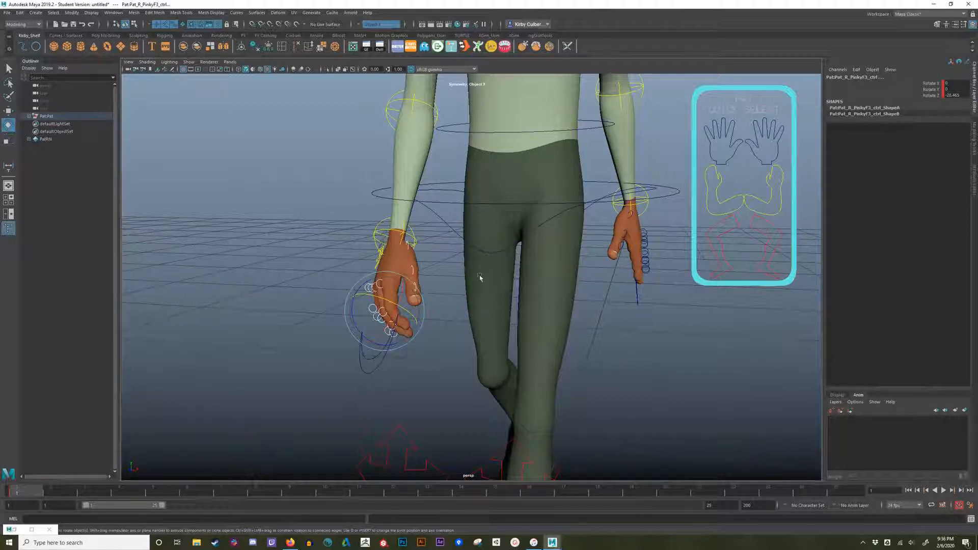
{"action": "right_click", "coordinate": [23, 492]}
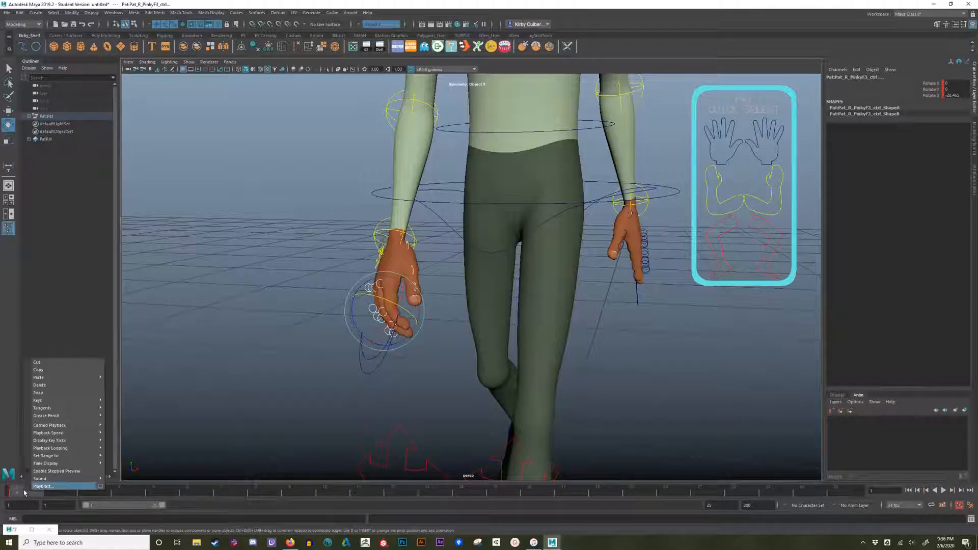
{"action": "left_click", "coordinate": [41, 373]}
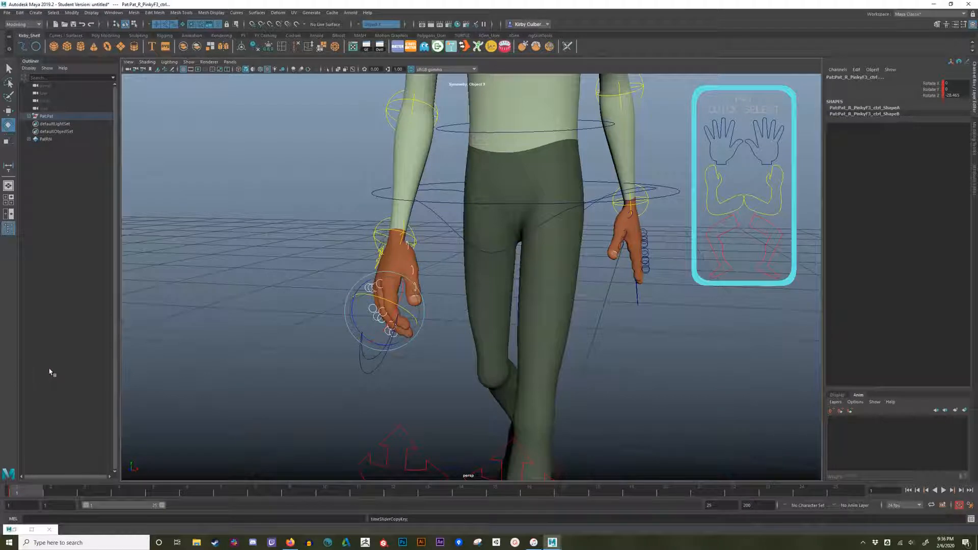
Select all left-hand finger controls and paste the copied finger keys at frame 1
{"action": "left_click", "coordinate": [768, 130]}
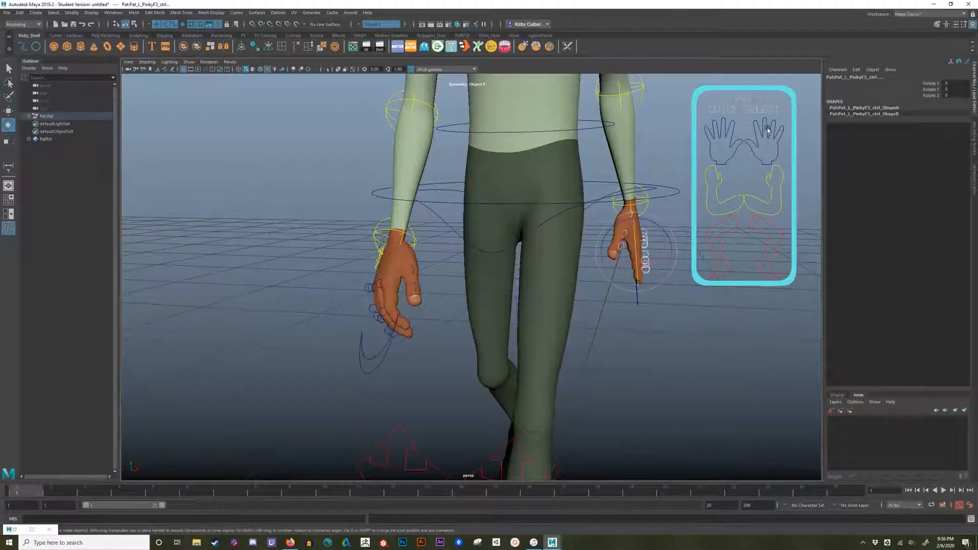
{"action": "right_click", "coordinate": [25, 493]}
{"action": "mouse_move", "coordinate": [41, 379]}
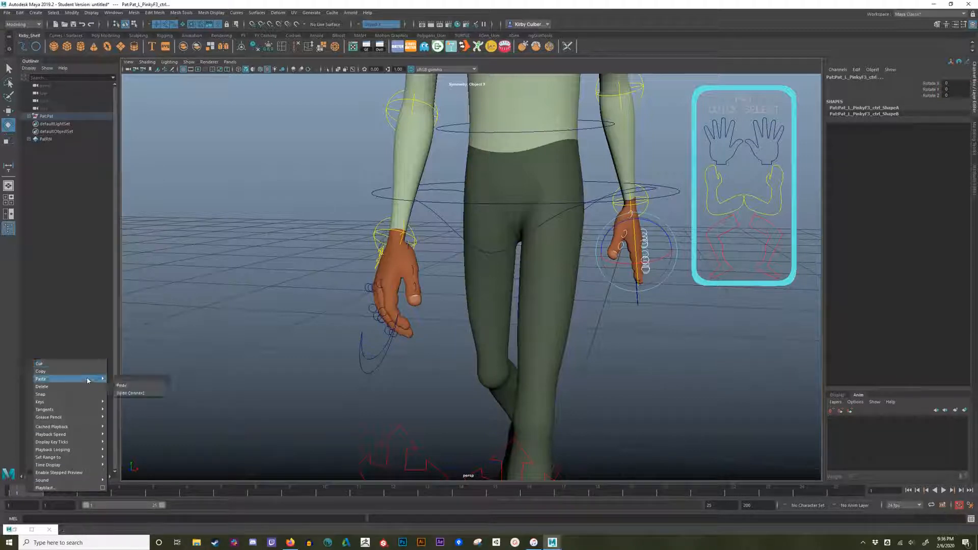
{"action": "left_click", "coordinate": [130, 387]}
Examine the left hand's finger pose and the whole character's stance from the front and side
{"action": "left_click_drag", "start_coordinate": [657, 341], "coordinate": [633, 334], "text": "alt"}
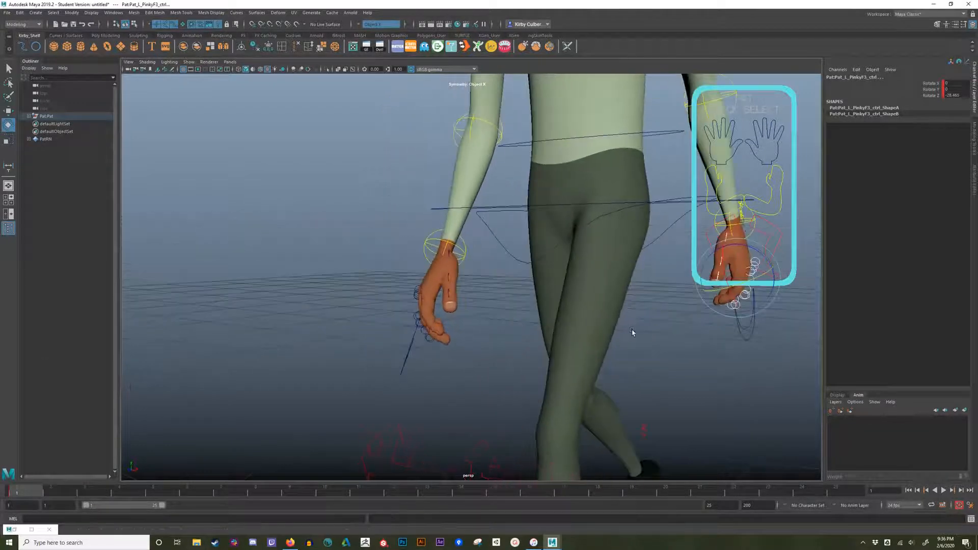
{"action": "middle_click_drag", "start_coordinate": [745, 332], "coordinate": [650, 393], "text": "alt"}
{"action": "left_click_drag", "start_coordinate": [650, 393], "coordinate": [513, 393], "text": "alt"}
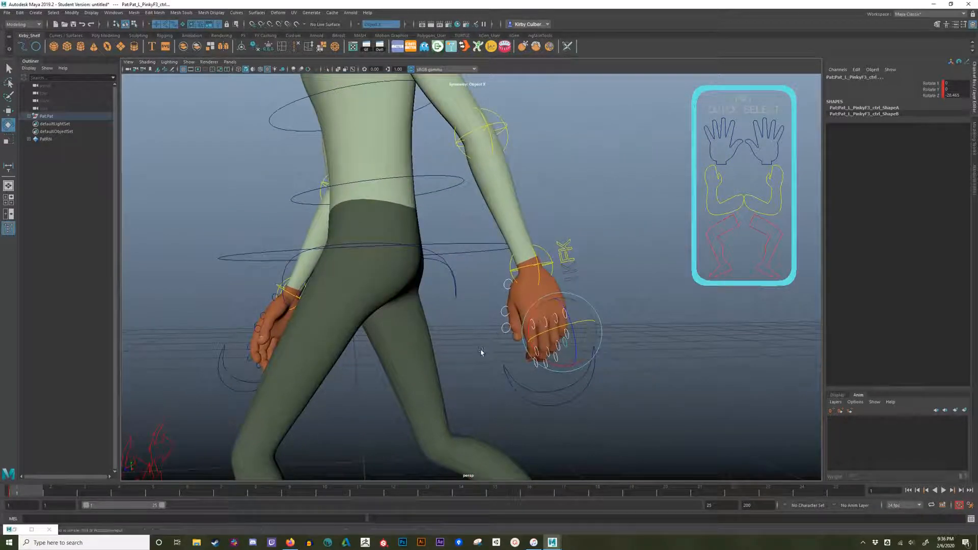
{"action": "left_click_drag", "start_coordinate": [480, 350], "coordinate": [401, 294], "text": "alt"}
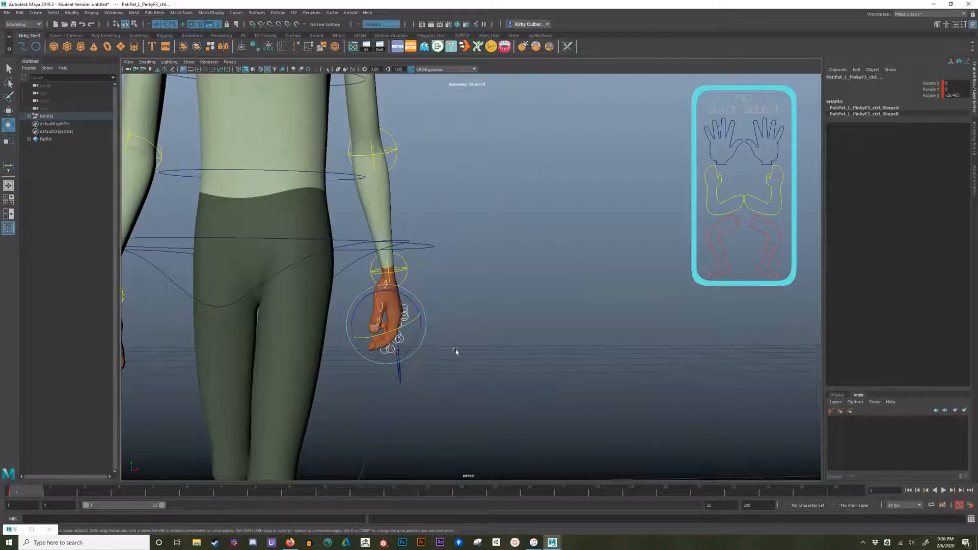
{"action": "middle_click_drag", "start_coordinate": [504, 381], "coordinate": [596, 387], "text": "alt"}
{"action": "right_click_drag", "start_coordinate": [596, 386], "coordinate": [433, 359], "text": "alt"}
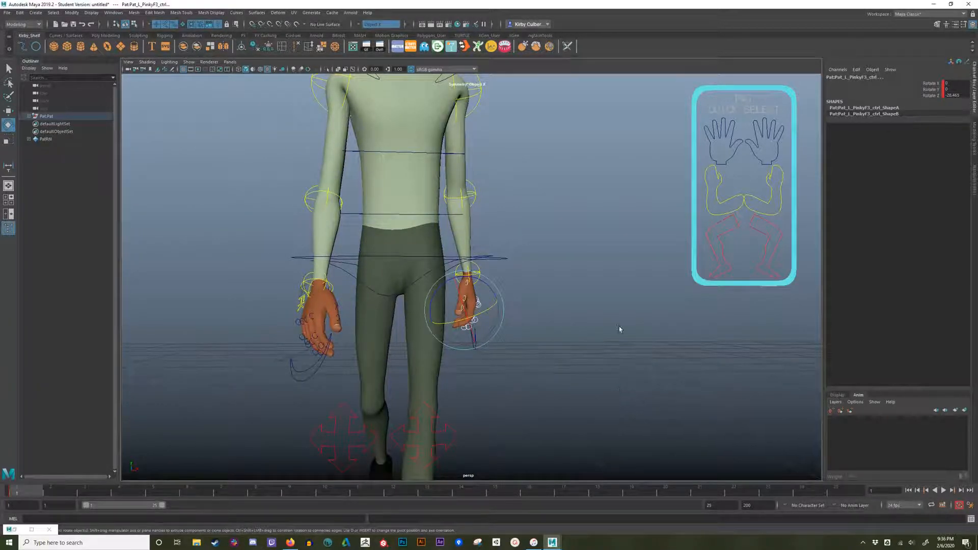
{"action": "right_click_drag", "start_coordinate": [619, 329], "coordinate": [585, 321], "text": "alt"}
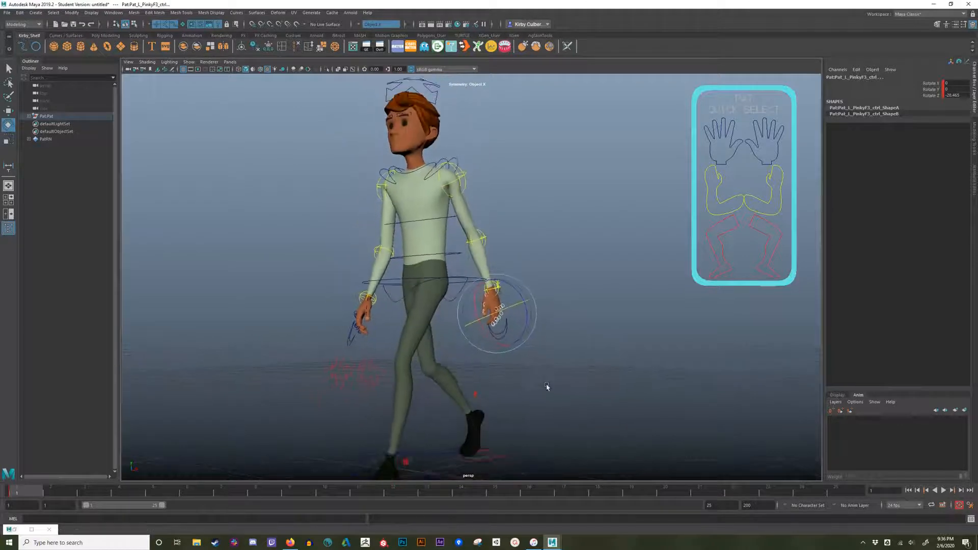
{"action": "left_click_drag", "start_coordinate": [547, 387], "coordinate": [638, 378], "text": "alt"}
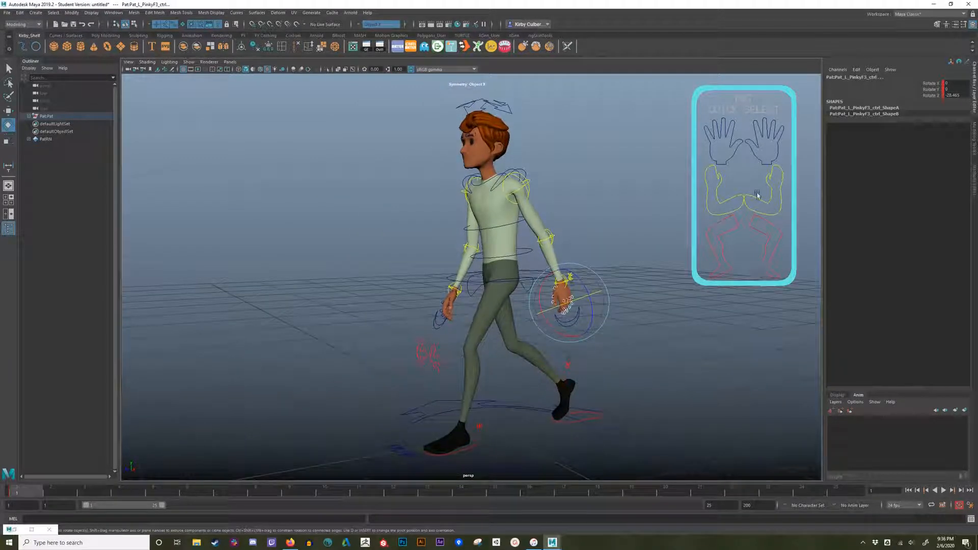
{"action": "left_click_drag", "start_coordinate": [681, 232], "coordinate": [714, 159], "text": "alt"}
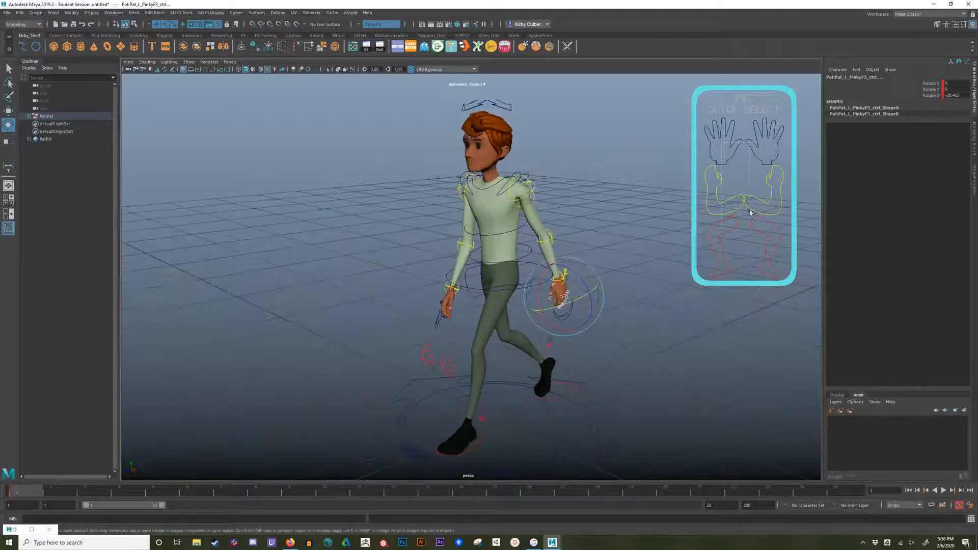
Select all body controls through the quick-select figure and key the contact pose at frames 1 and 25
{"action": "left_click_drag", "start_coordinate": [765, 237], "coordinate": [764, 237]}
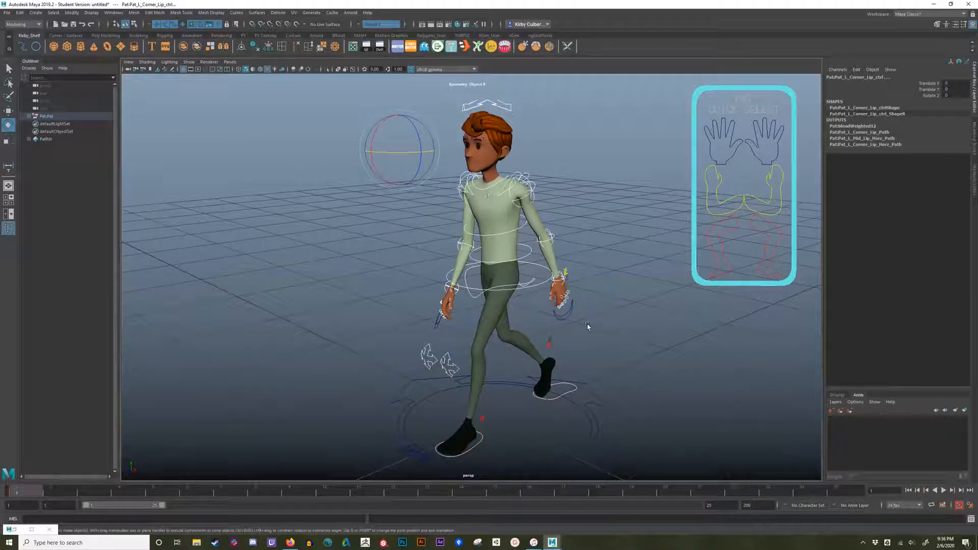
{"action": "left_click_drag", "start_coordinate": [588, 327], "coordinate": [628, 337], "text": "alt"}
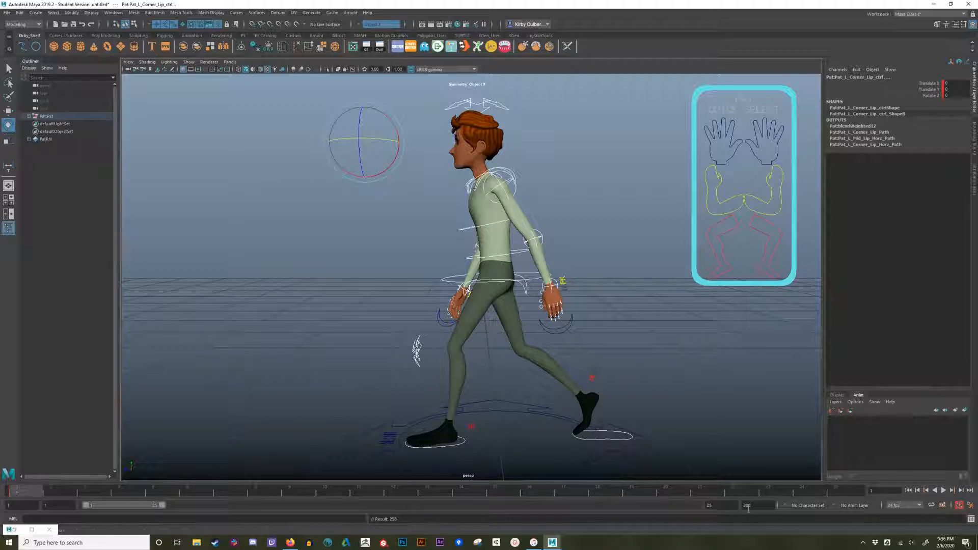
{"action": "left_click", "coordinate": [847, 495]}
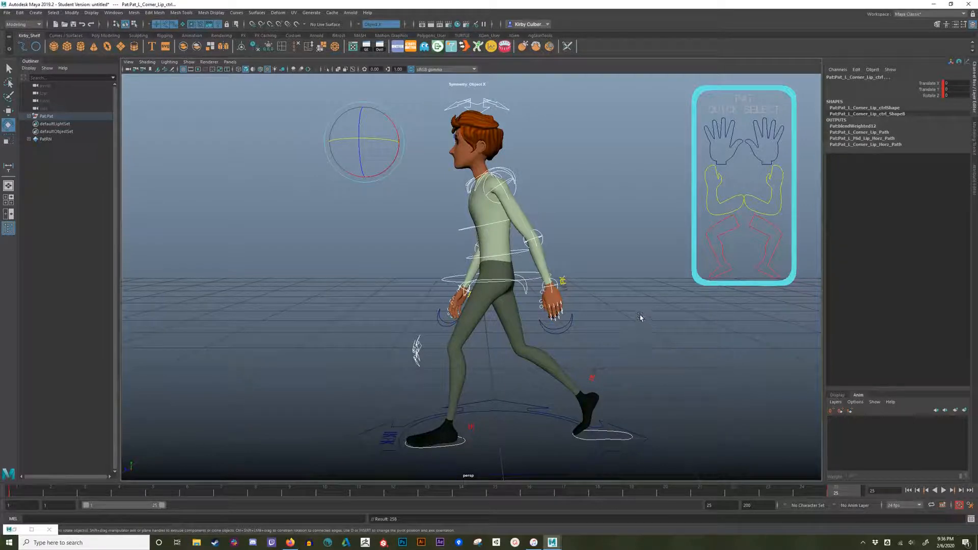
{"action": "left_click_drag", "start_coordinate": [640, 317], "coordinate": [600, 321], "text": "alt"}
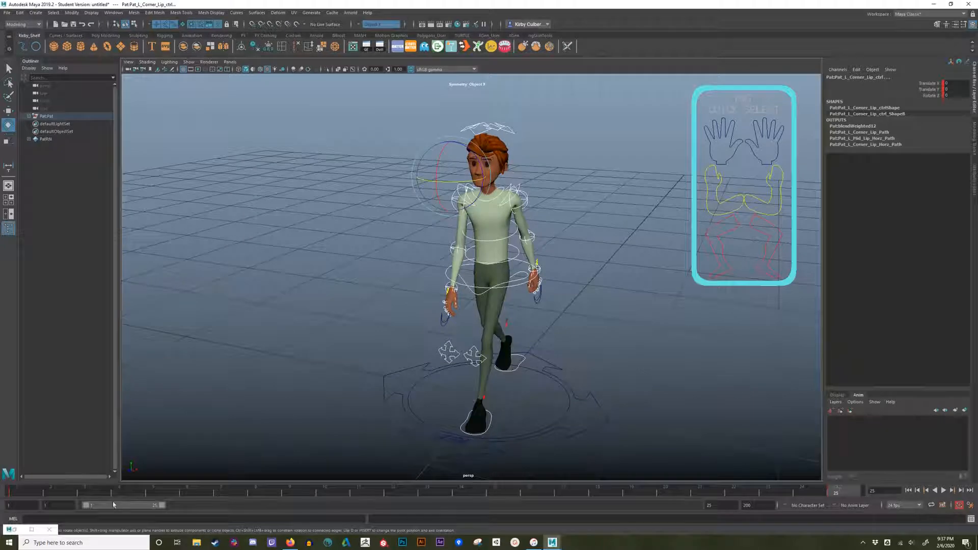
{"action": "left_click_drag", "start_coordinate": [683, 381], "coordinate": [575, 317], "text": "alt"}
Key the same contact pose on all selected controls at frame 13
{"action": "left_click", "coordinate": [427, 491]}
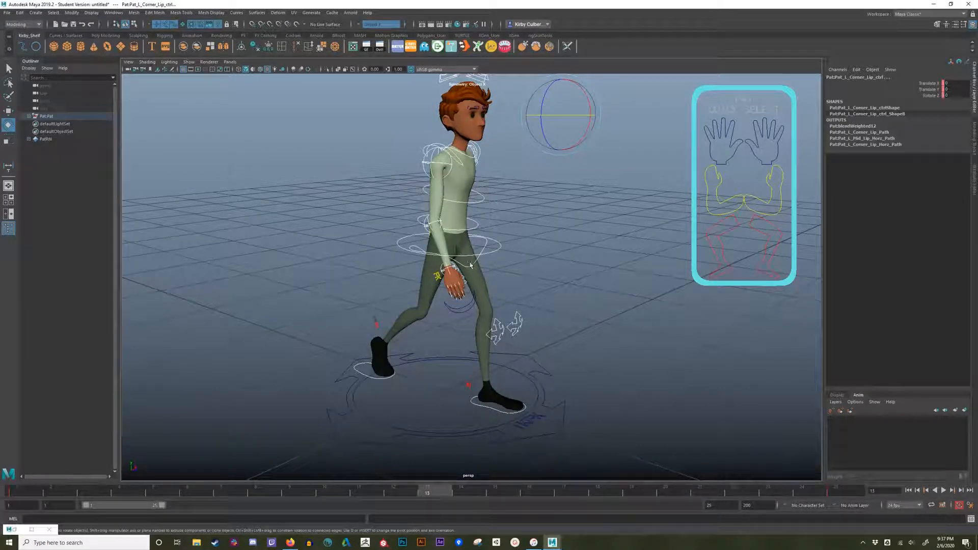
{"action": "left_click_drag", "start_coordinate": [593, 279], "coordinate": [511, 279], "text": "alt"}
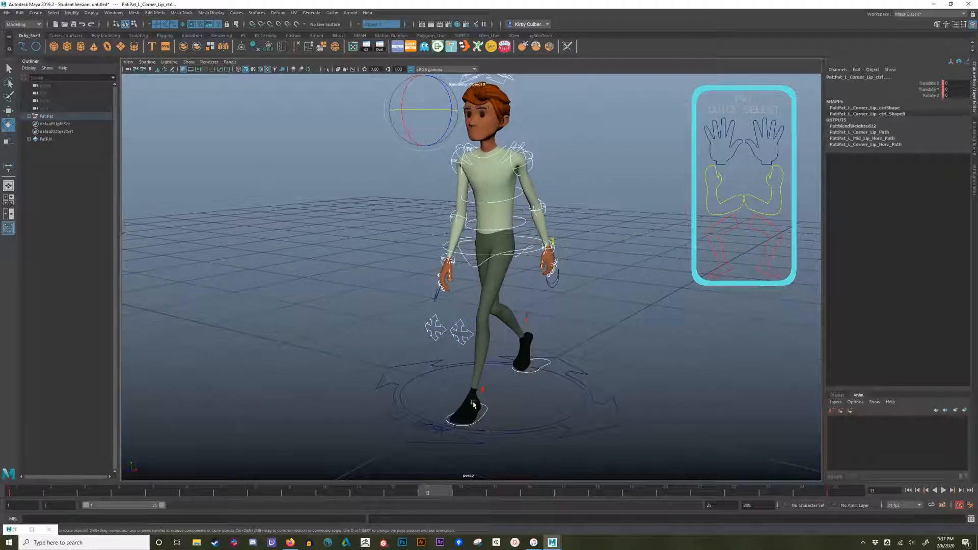
{"action": "key", "text": "s"}
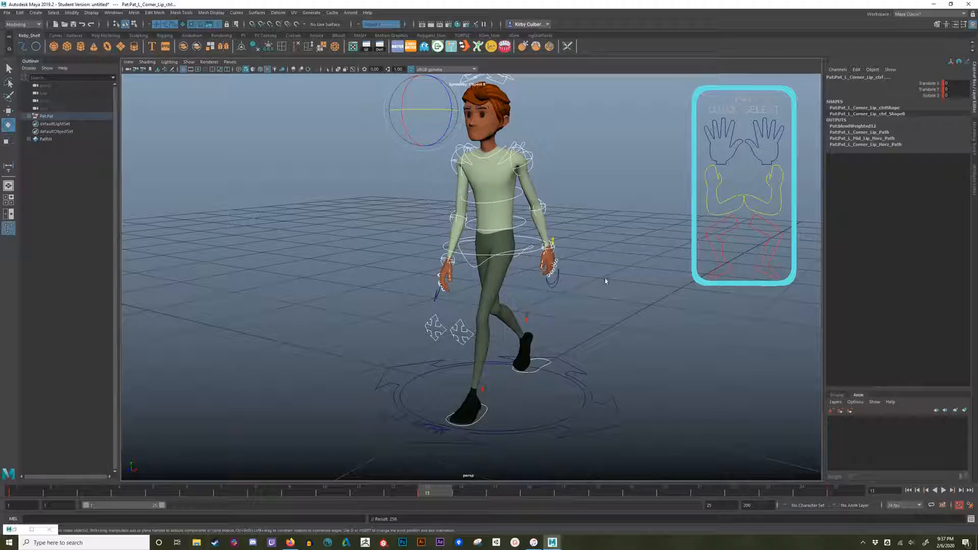
{"action": "left_click_drag", "start_coordinate": [520, 270], "coordinate": [492, 441], "text": "alt"}
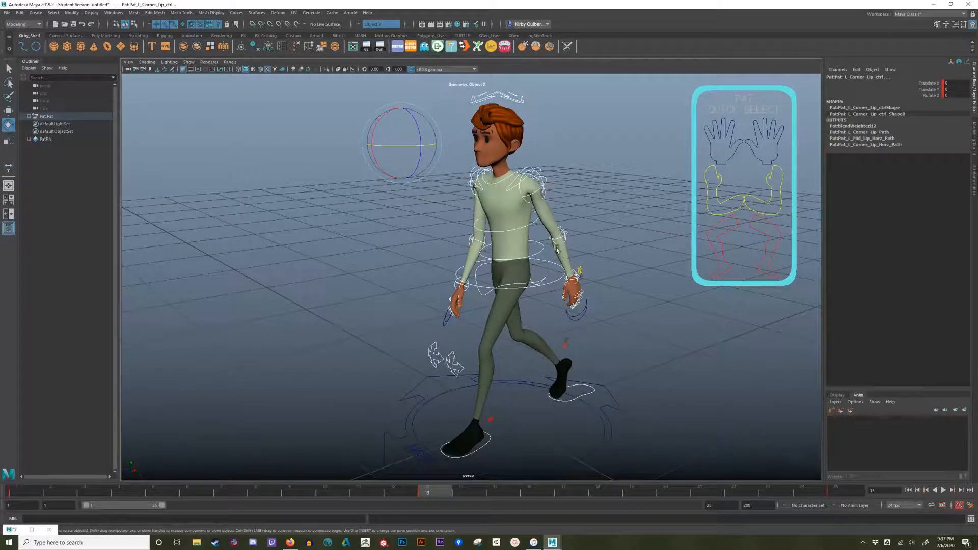
Select the right arm controls through the quick-select figure and copy their keys at frame 1
{"action": "left_click_drag", "start_coordinate": [558, 249], "coordinate": [520, 350], "text": "alt"}
{"action": "left_click", "coordinate": [462, 258]}
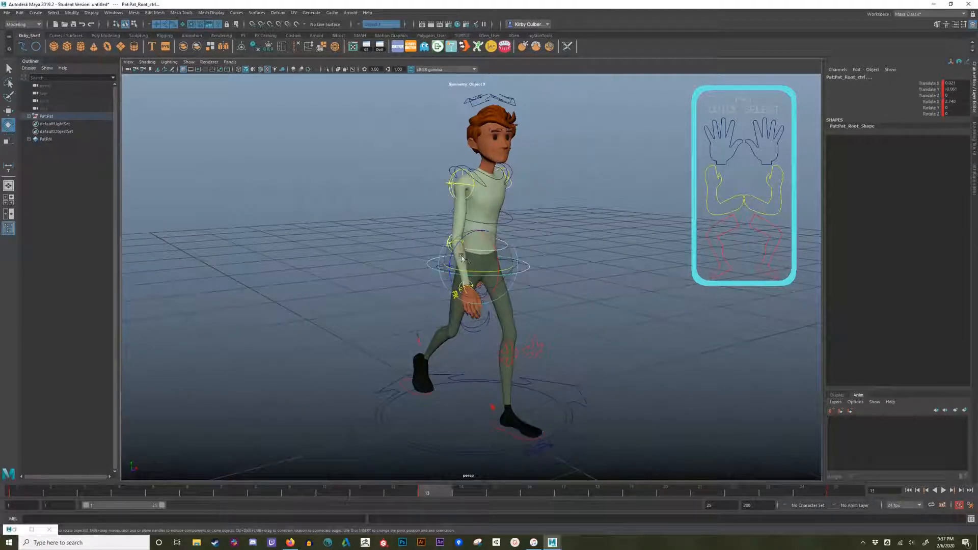
{"action": "left_click_drag", "start_coordinate": [462, 258], "coordinate": [607, 267], "text": "alt"}
{"action": "left_click", "coordinate": [607, 267]}
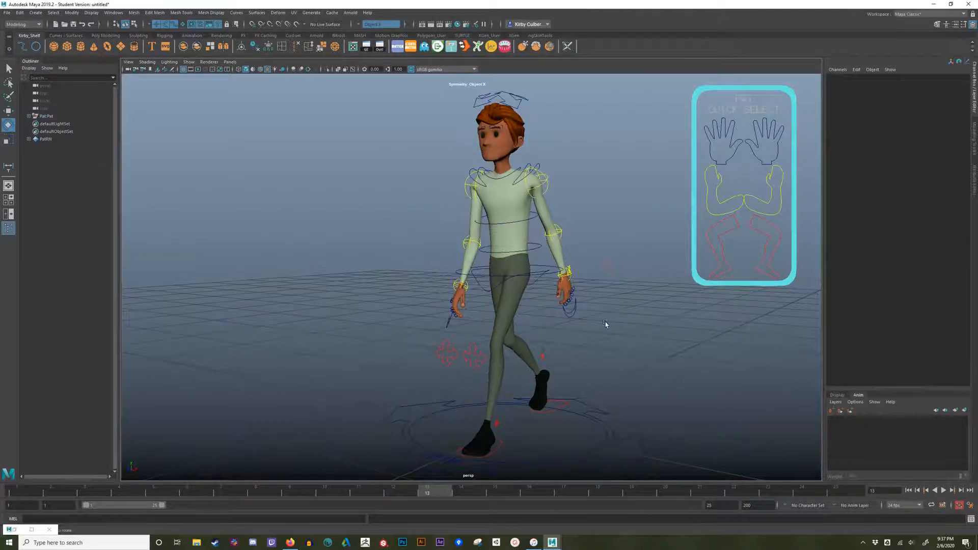
{"action": "left_click_drag", "start_coordinate": [606, 324], "coordinate": [639, 327], "text": "alt"}
{"action": "right_click_drag", "start_coordinate": [579, 300], "coordinate": [654, 315], "text": "alt"}
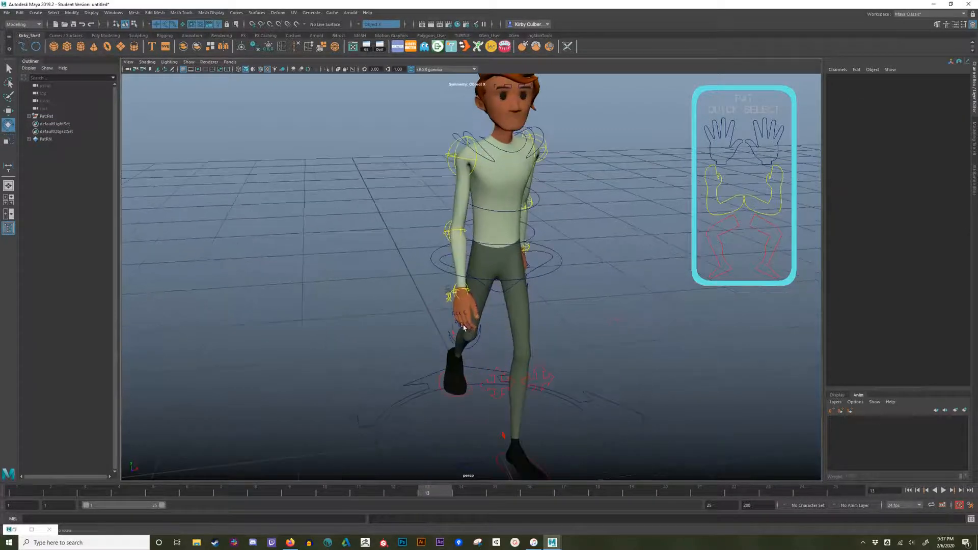
{"action": "left_click", "coordinate": [718, 178]}
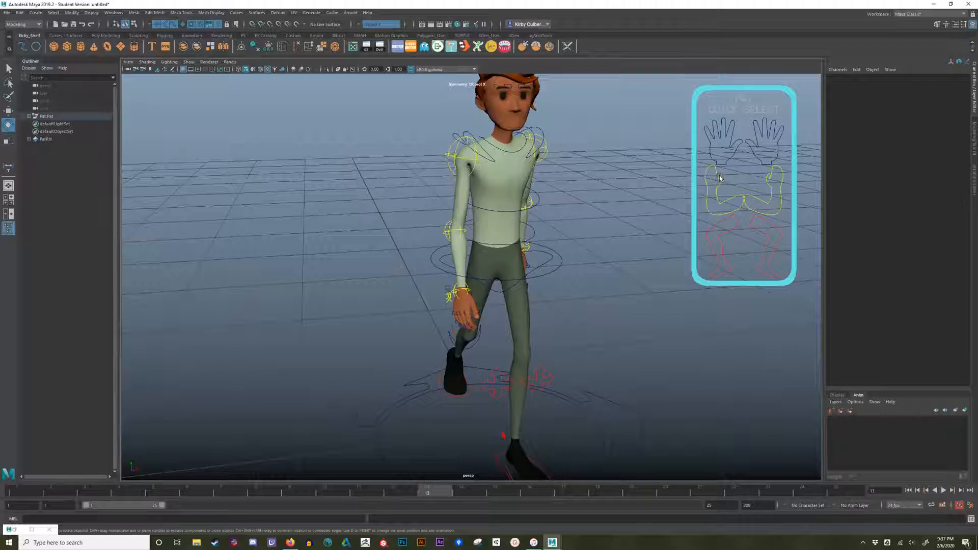
{"action": "left_click_drag", "start_coordinate": [521, 165], "coordinate": [448, 168], "text": "alt"}
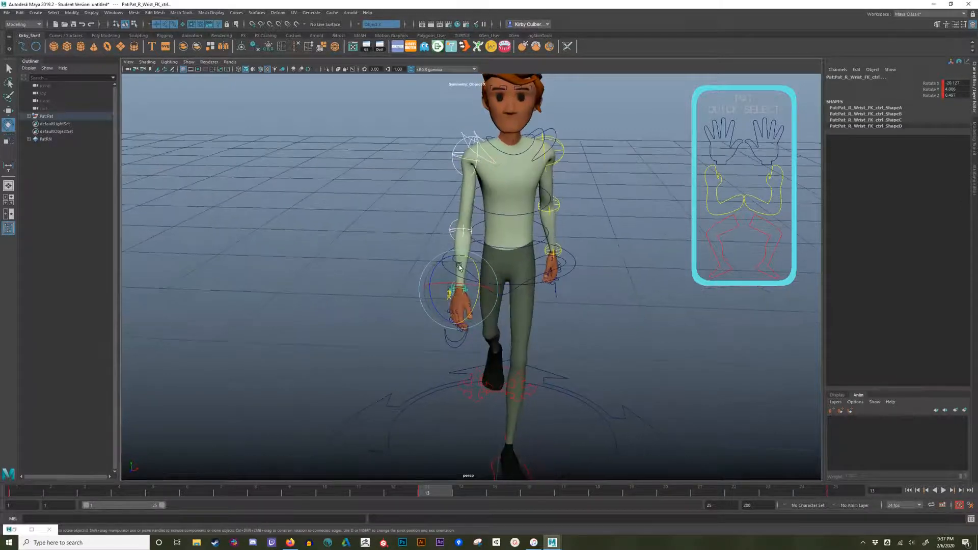
{"action": "left_click", "coordinate": [29, 493]}
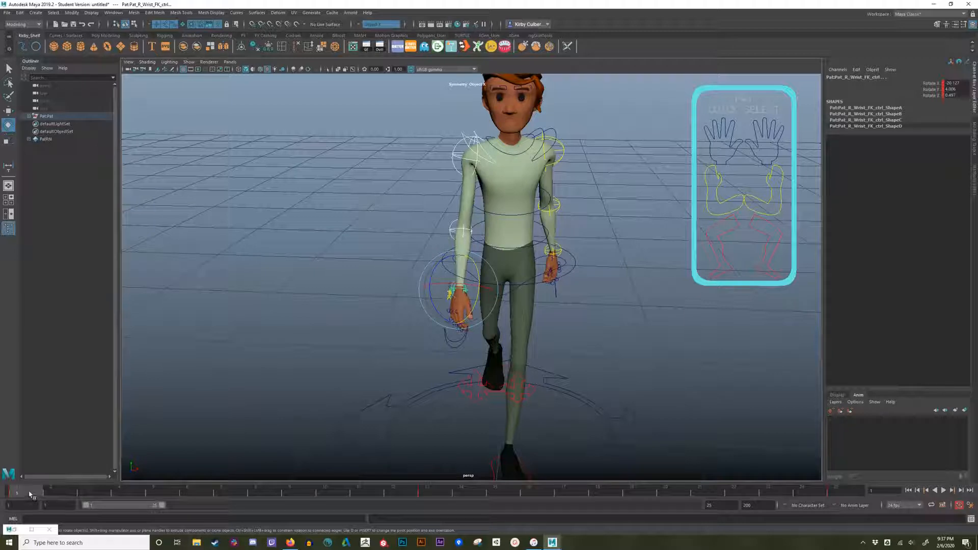
{"action": "right_click", "coordinate": [29, 493]}
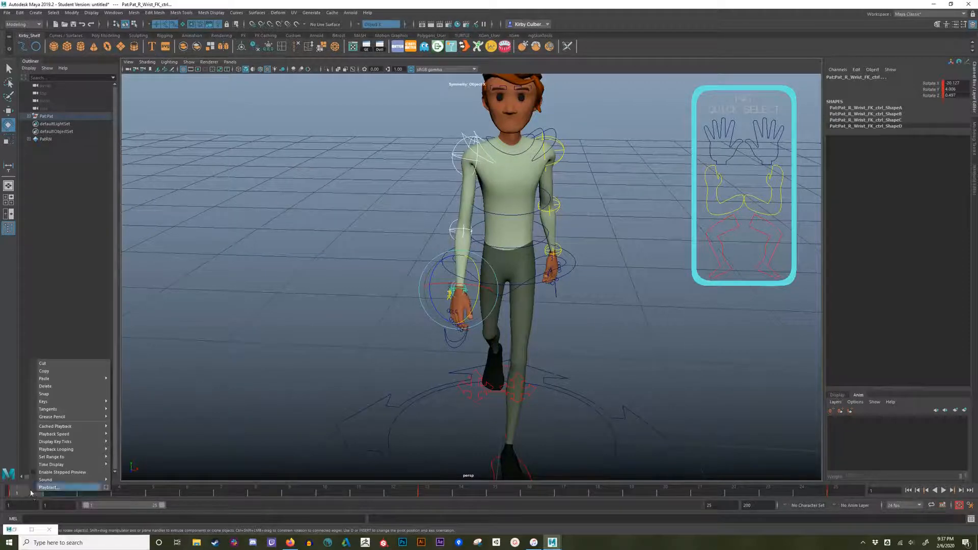
{"action": "left_click", "coordinate": [54, 371]}
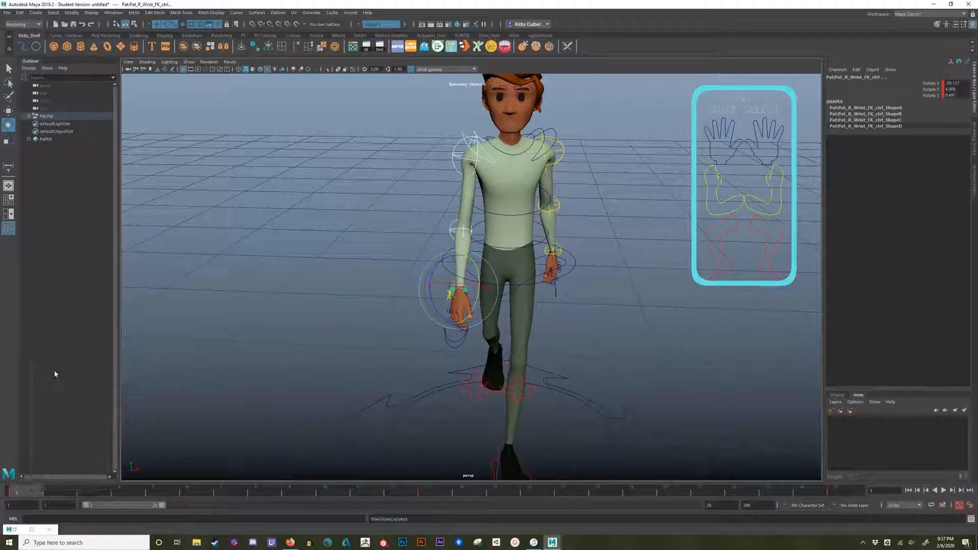
Select the left arm controls and paste the copied right-arm keys onto them at frame 13
{"action": "left_click", "coordinate": [768, 179]}
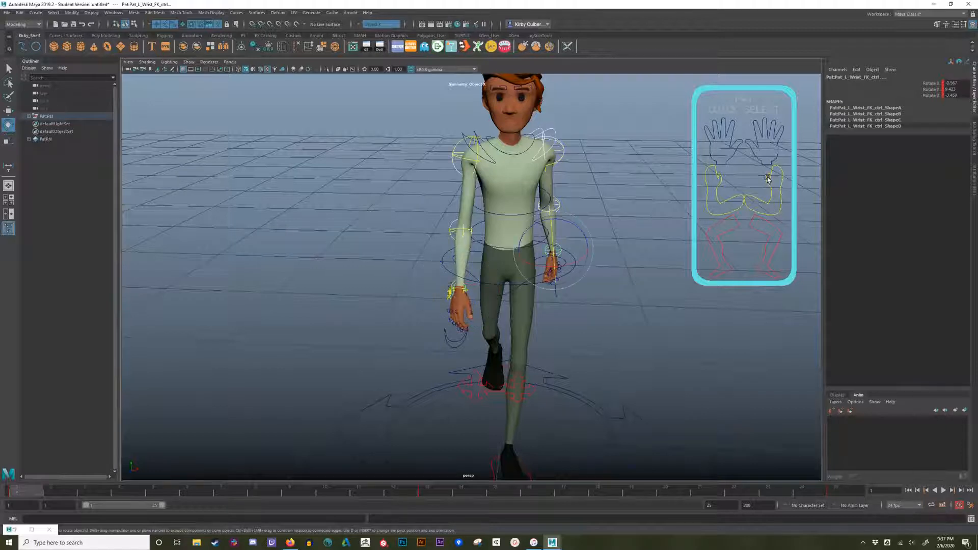
{"action": "left_click", "coordinate": [429, 490]}
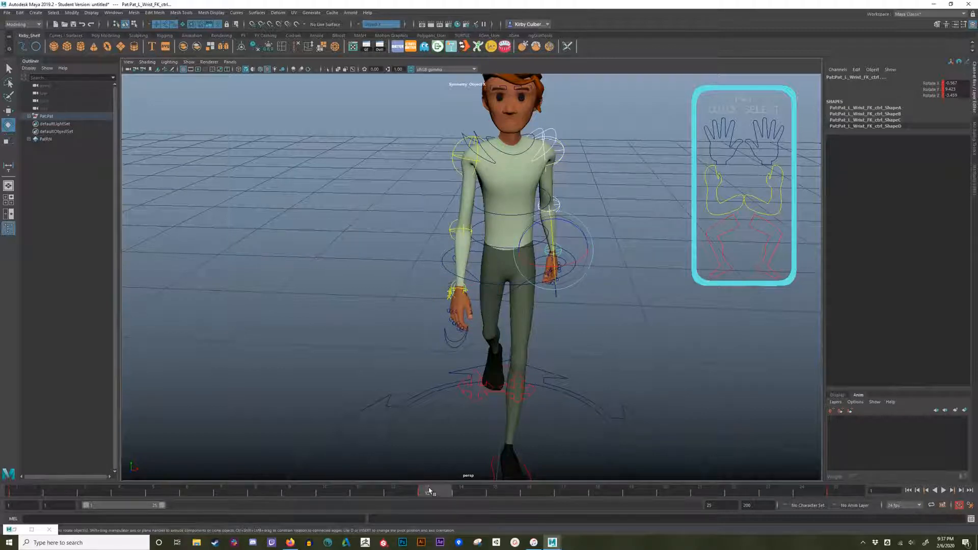
{"action": "right_click", "coordinate": [429, 492]}
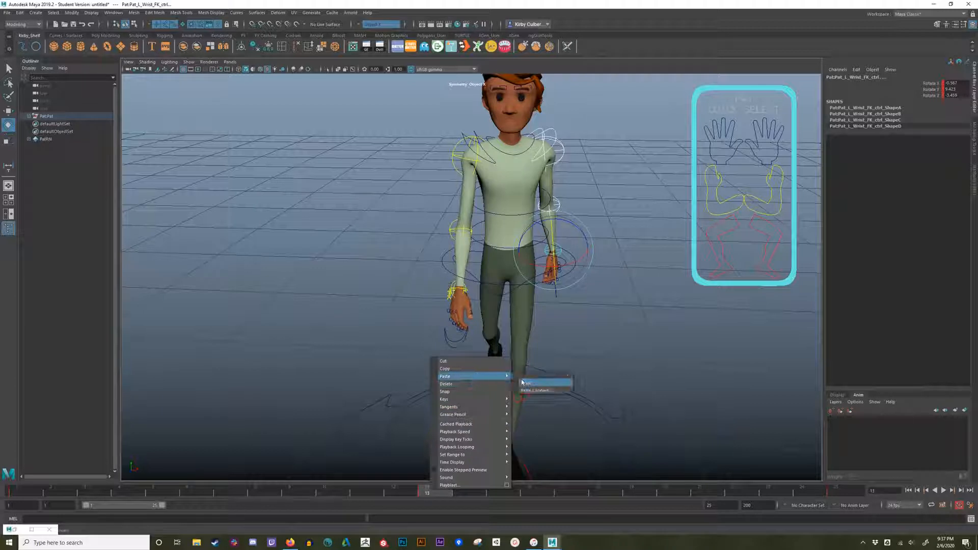
{"action": "left_click", "coordinate": [527, 380]}
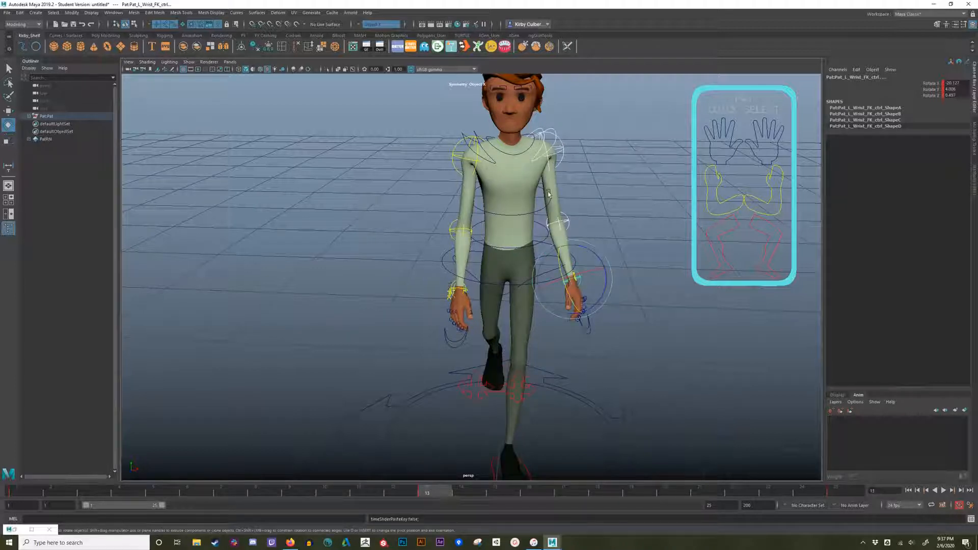
Copy the left arm's keys at frame 1 and paste them onto the right arm controls at frame 13
{"action": "left_click", "coordinate": [29, 494]}
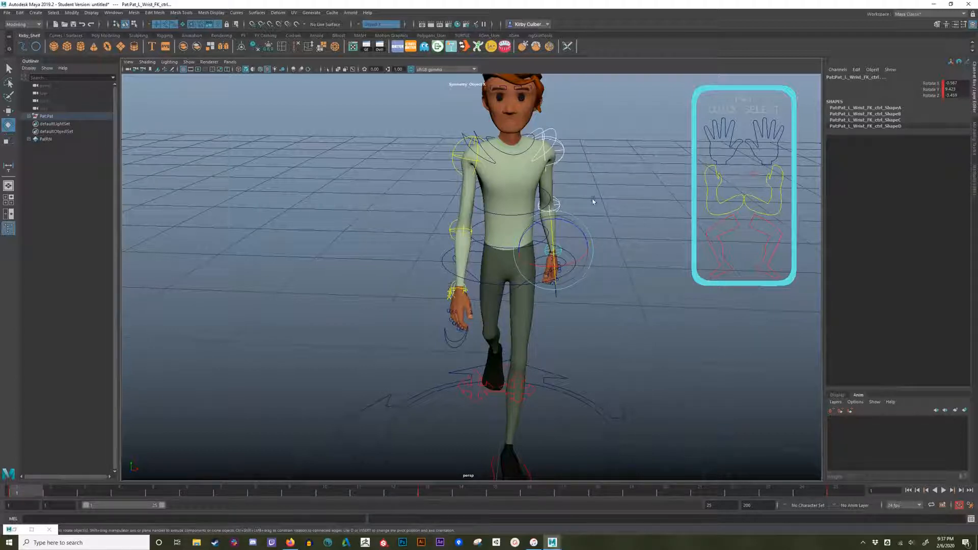
{"action": "right_click", "coordinate": [34, 493]}
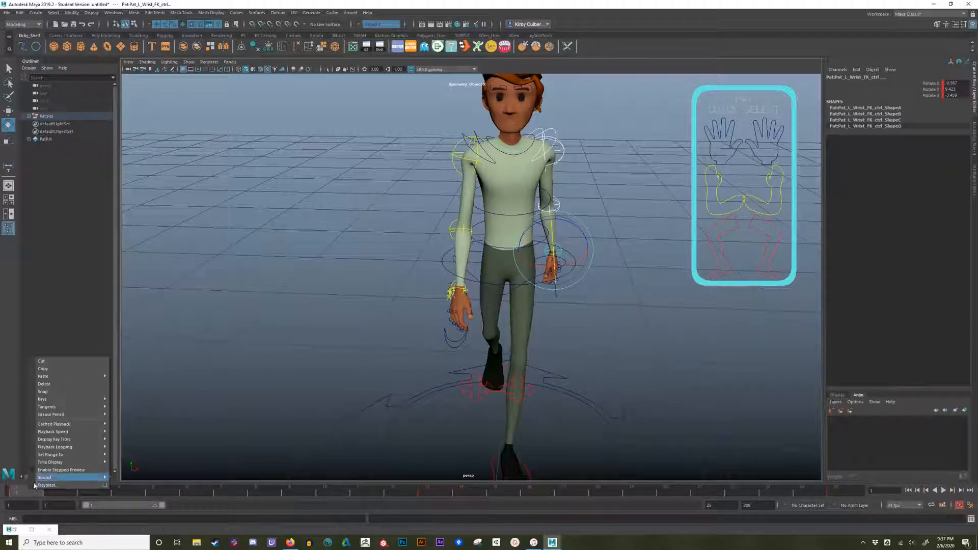
{"action": "left_click", "coordinate": [55, 369]}
{"action": "left_click", "coordinate": [427, 493]}
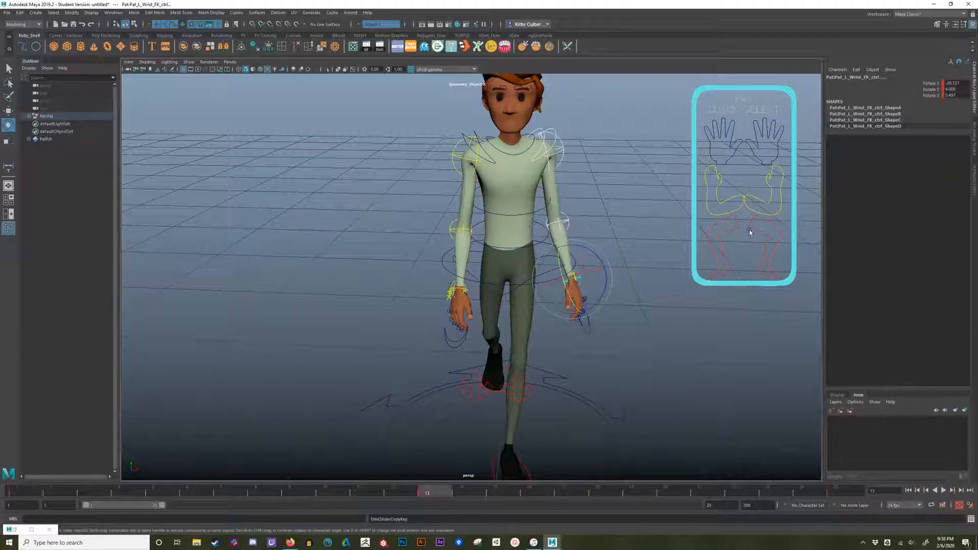
{"action": "left_click", "coordinate": [719, 179]}
{"action": "right_click", "coordinate": [441, 493]}
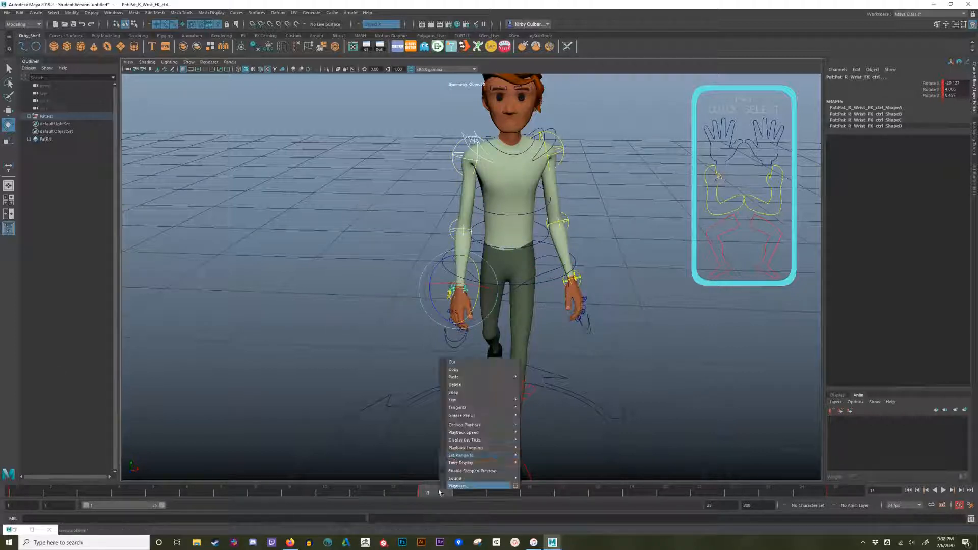
{"action": "mouse_move", "coordinate": [510, 377]}
{"action": "left_click", "coordinate": [542, 384]}
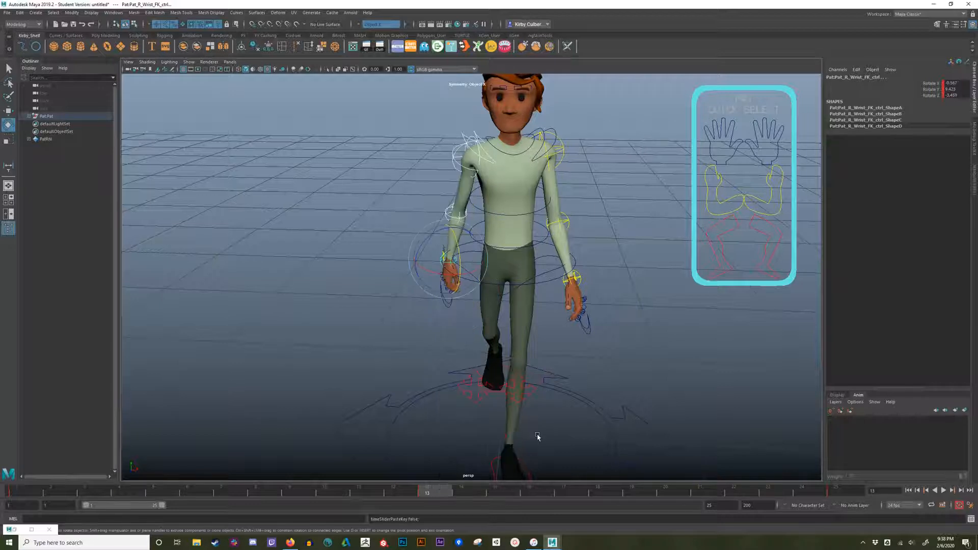
Select the spine and chest controls and negate their Rotate Y and Rotate Z values at frame 13
{"action": "left_click", "coordinate": [546, 242]}
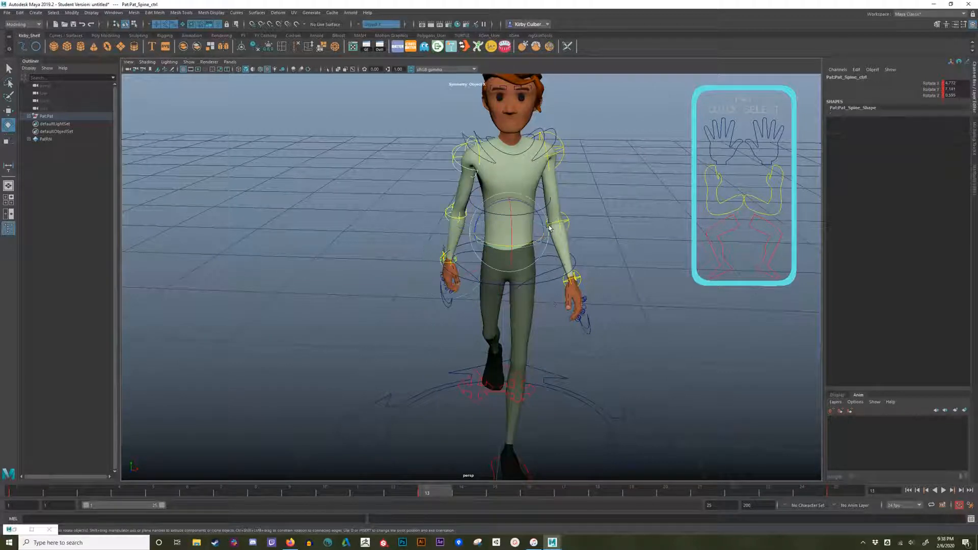
{"action": "key", "text": "q"}
{"action": "left_click", "coordinate": [541, 212], "text": "shift"}
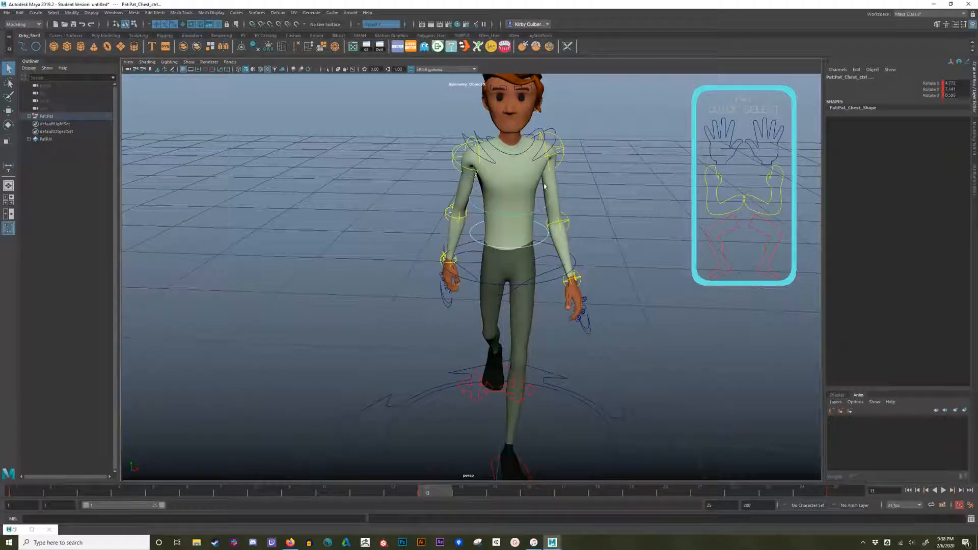
{"action": "double_click", "coordinate": [958, 89]}
{"action": "left_click", "coordinate": [930, 89]}
{"action": "double_click", "coordinate": [949, 89]}
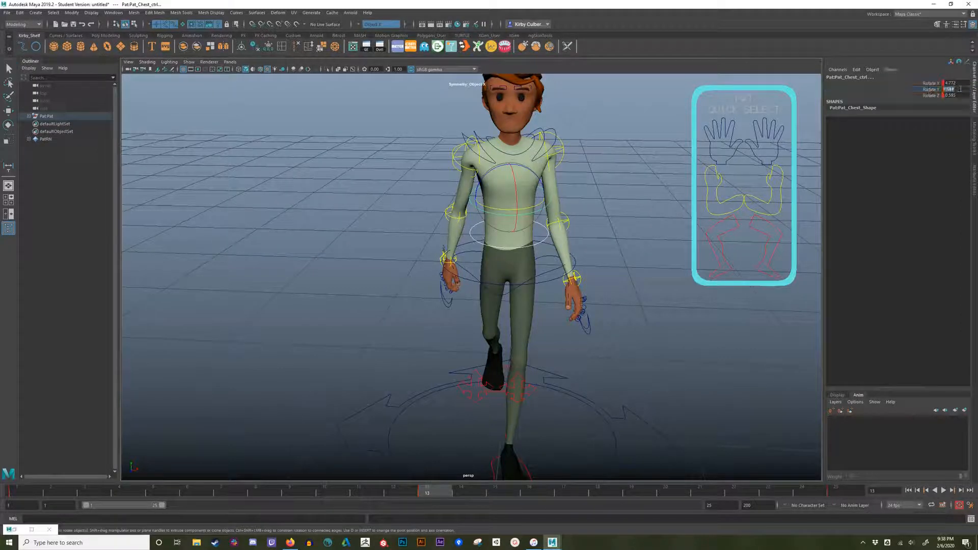
{"action": "key", "text": "Left"}
{"action": "key", "text": "Left"}
{"action": "type", "text": "-"}
{"action": "key", "text": "Return"}
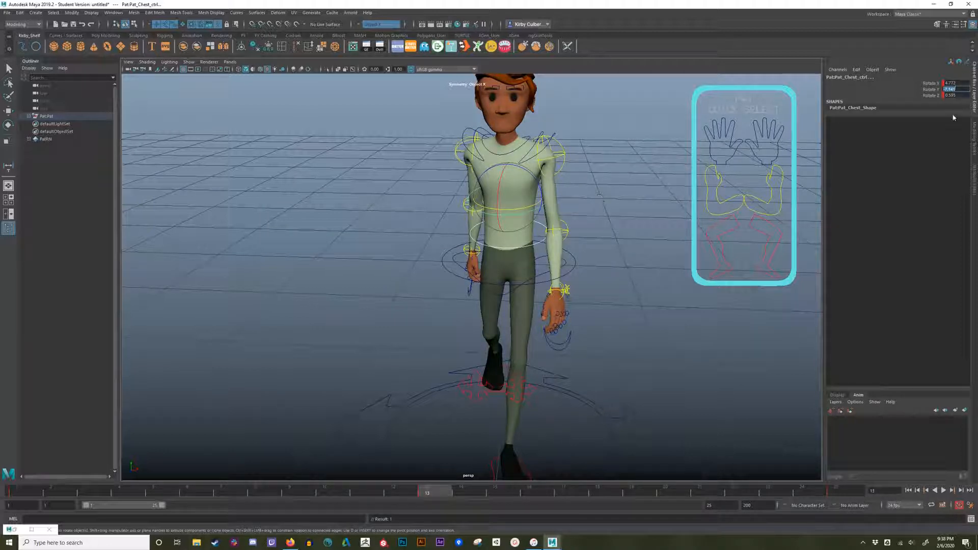
{"action": "left_click", "coordinate": [960, 95]}
{"action": "type", "text": "-"}
{"action": "key", "text": "Return"}
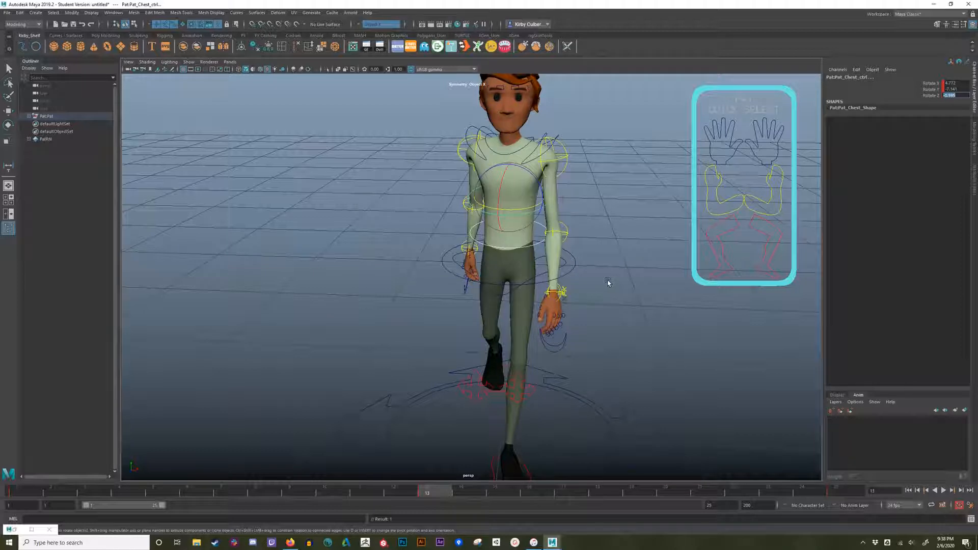
Select the hip control and reverse the sign of its Rotate Y and Rotate Z values at frame 13
{"action": "left_click_drag", "start_coordinate": [614, 330], "coordinate": [588, 279], "text": "alt"}
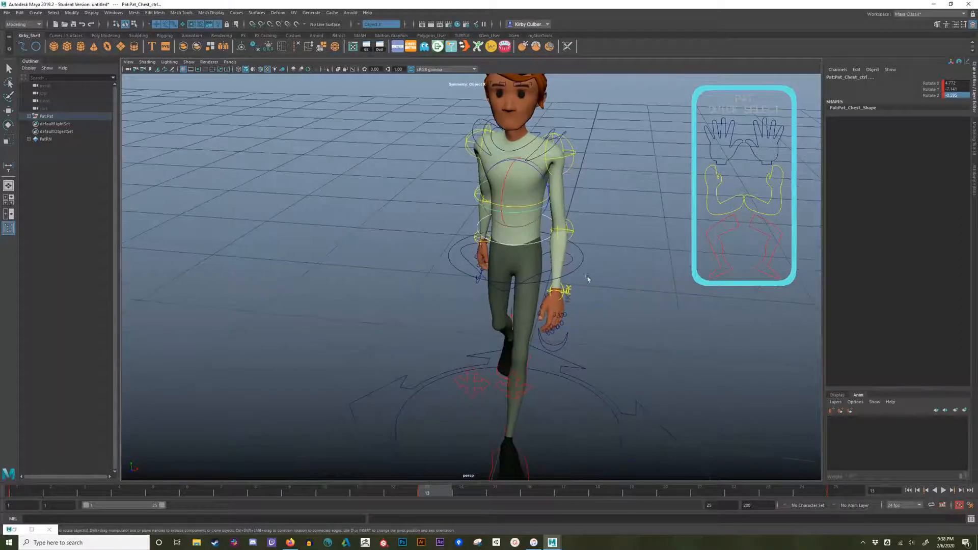
{"action": "left_click", "coordinate": [548, 274]}
{"action": "key", "text": "q"}
{"action": "left_click", "coordinate": [963, 88]}
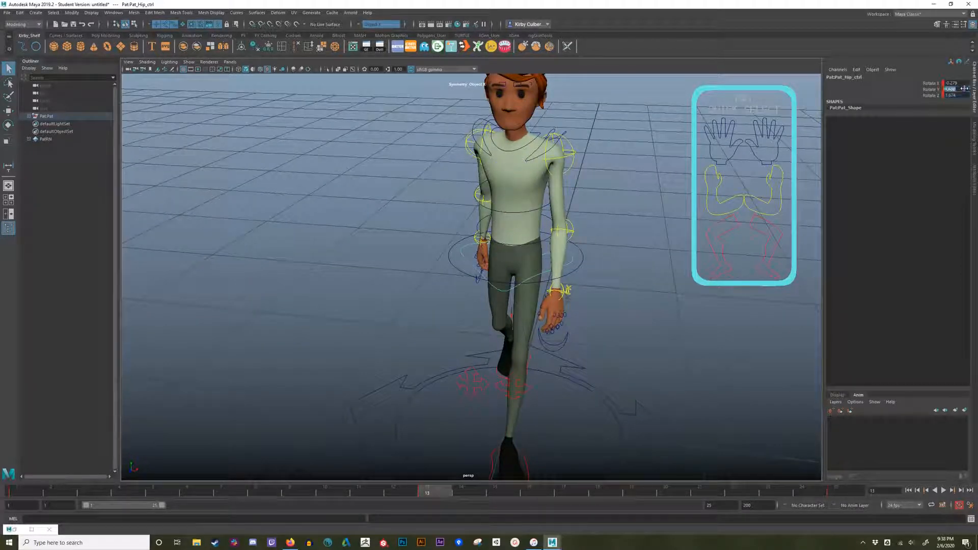
{"action": "left_click", "coordinate": [951, 89]}
{"action": "key", "text": "Return"}
{"action": "double_click", "coordinate": [950, 95]}
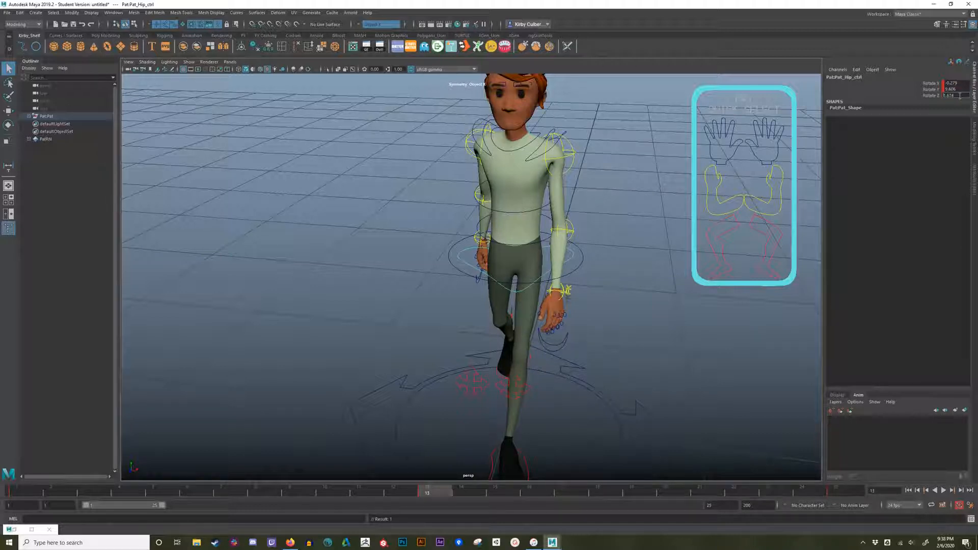
{"action": "double_click", "coordinate": [959, 96]}
Copy the left foot IK control's keys at frame 13 and paste them onto the right foot IK control at the same frame
{"action": "scroll", "coordinate": [639, 210], "scroll_direction": "up", "scroll_amount": 5}
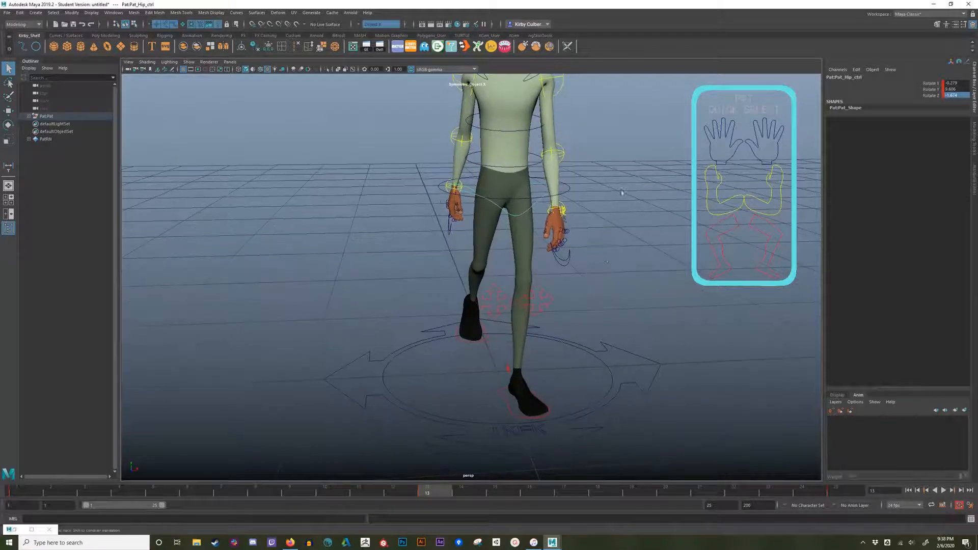
{"action": "left_click", "coordinate": [504, 403]}
{"action": "mouse_move", "coordinate": [535, 414]}
{"action": "left_mouse_down", "text": "alt"}
{"action": "mouse_move", "coordinate": [546, 400]}
{"action": "mouse_move", "coordinate": [518, 406]}
{"action": "left_mouse_up", "text": "alt"}
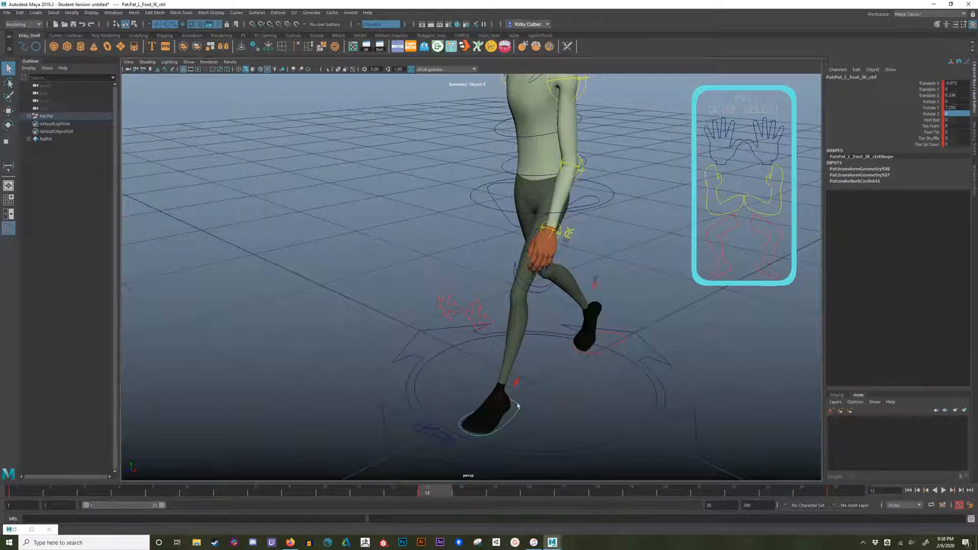
{"action": "right_click", "coordinate": [433, 493]}
{"action": "mouse_move", "coordinate": [452, 381]}
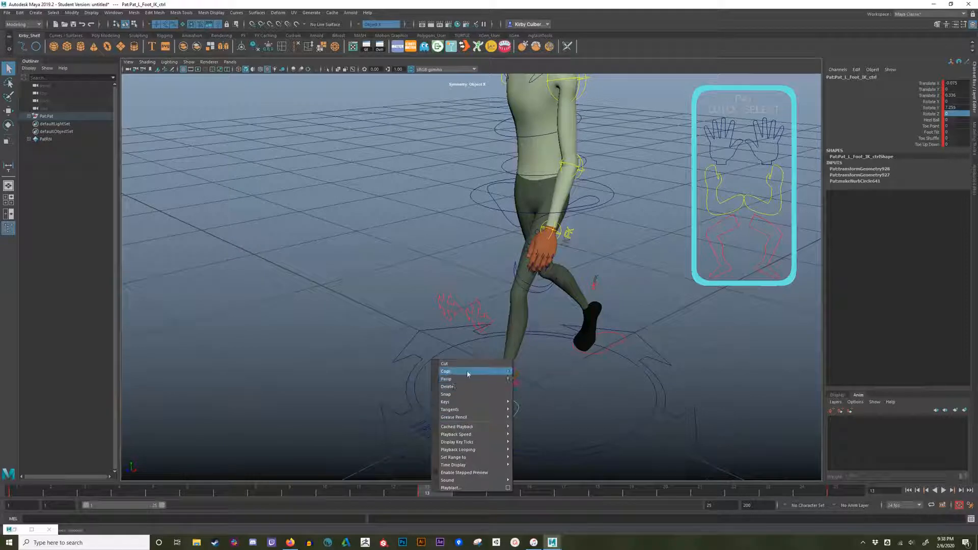
{"action": "left_click", "coordinate": [468, 374]}
{"action": "left_click", "coordinate": [592, 353]}
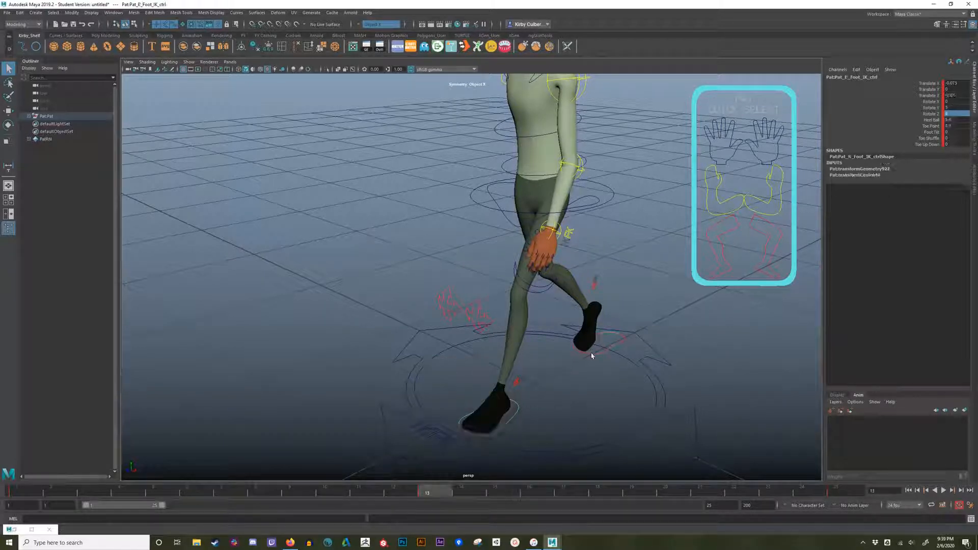
{"action": "right_click", "coordinate": [430, 493]}
{"action": "mouse_move", "coordinate": [479, 376]}
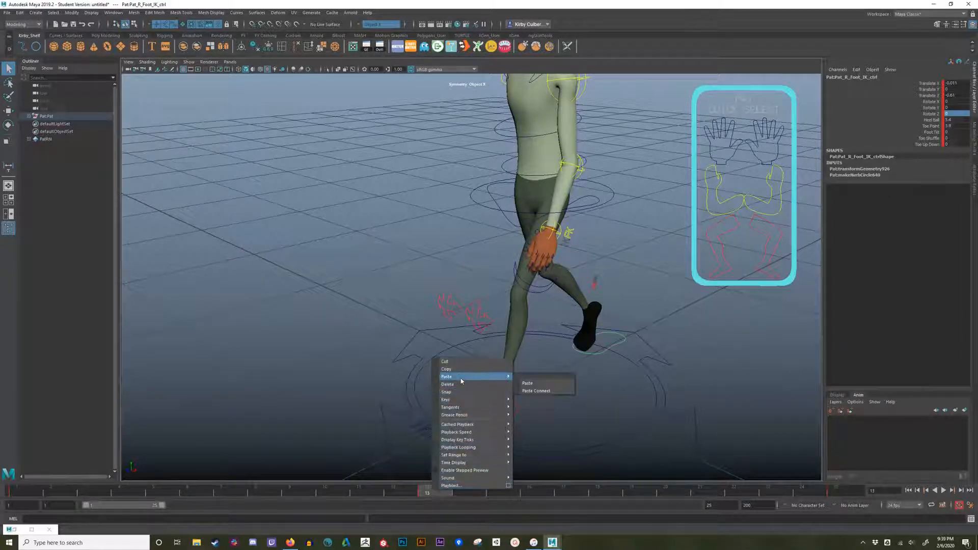
{"action": "left_click", "coordinate": [527, 383]}
Mirror the right foot IK control at frame 13 by setting Translate X to 0.075 and Rotate Y to -7.255
{"action": "left_click_drag", "start_coordinate": [504, 399], "coordinate": [479, 406], "text": "alt"}
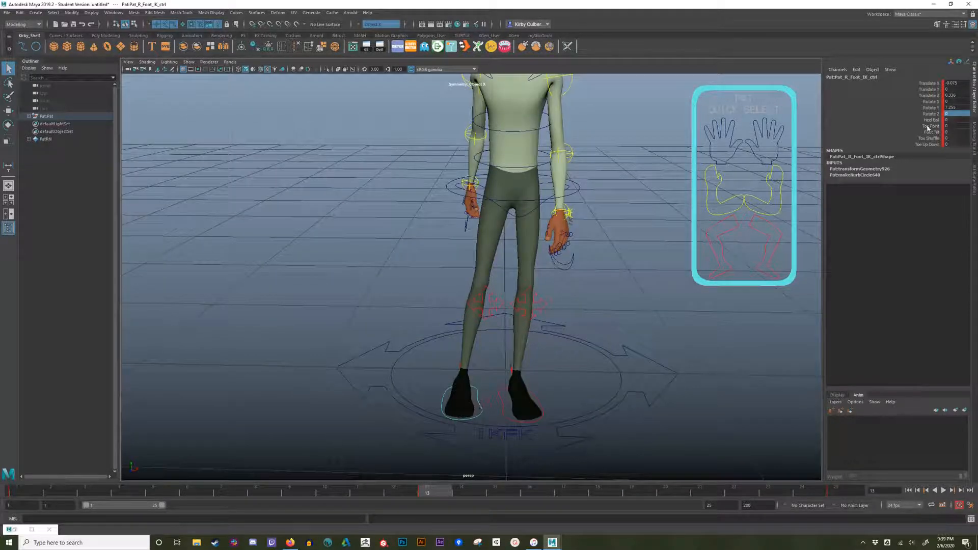
{"action": "double_click", "coordinate": [958, 83]}
{"action": "type", "text": "-0.075"}
{"action": "key", "text": "Return"}
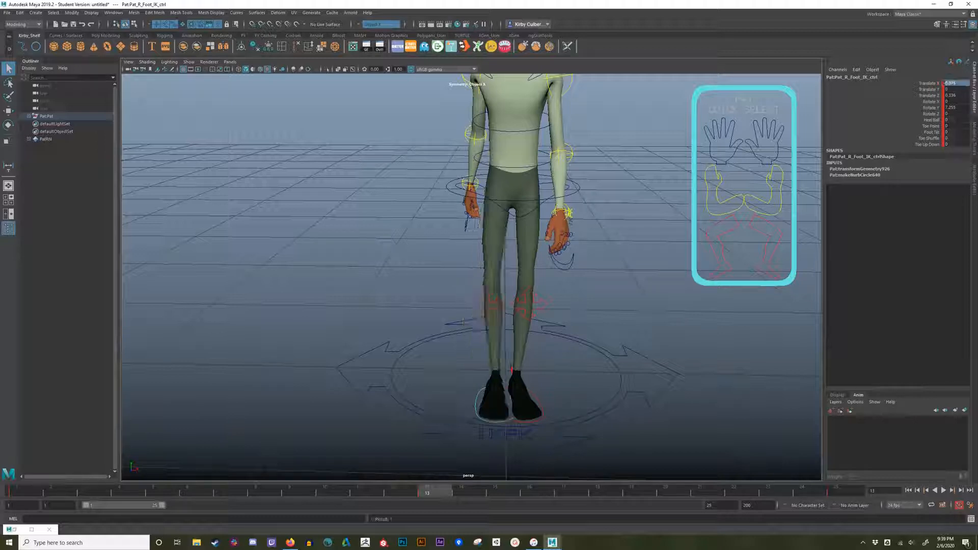
{"action": "double_click", "coordinate": [957, 107]}
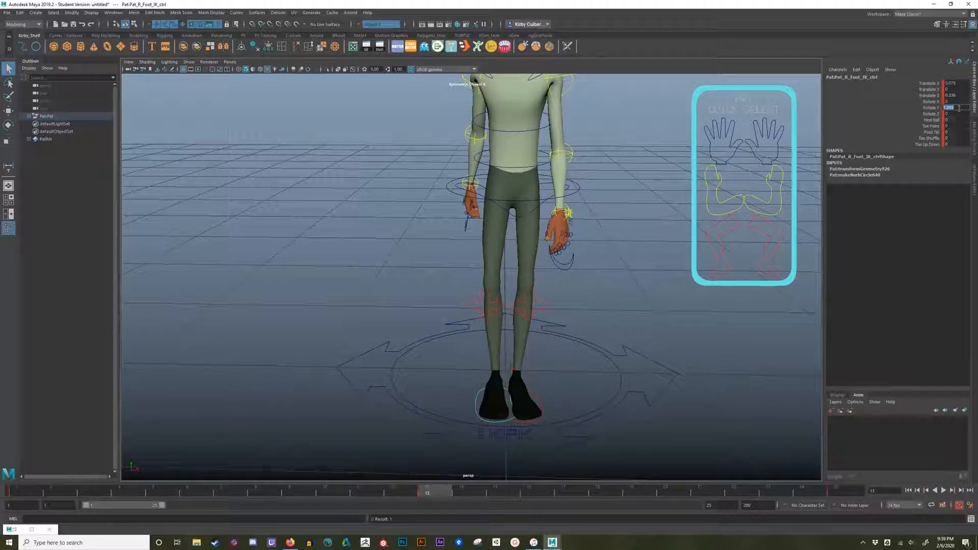
{"action": "key", "text": "Left"}
{"action": "type", "text": "-"}
{"action": "key", "text": "Return"}
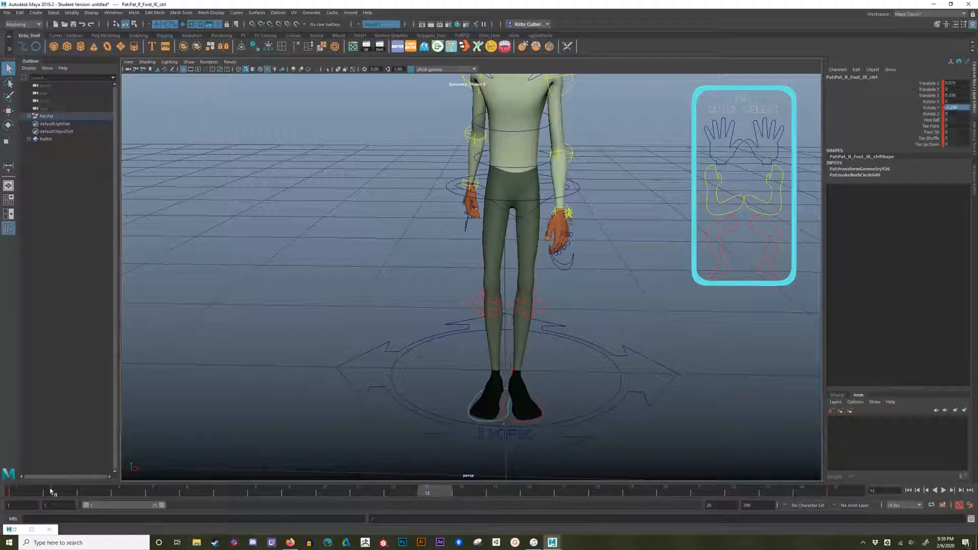
Copy the right foot IK control's keys at frame 1 and paste them onto the left foot IK control at frame 13
{"action": "left_click", "coordinate": [22, 493]}
{"action": "right_click", "coordinate": [23, 492]}
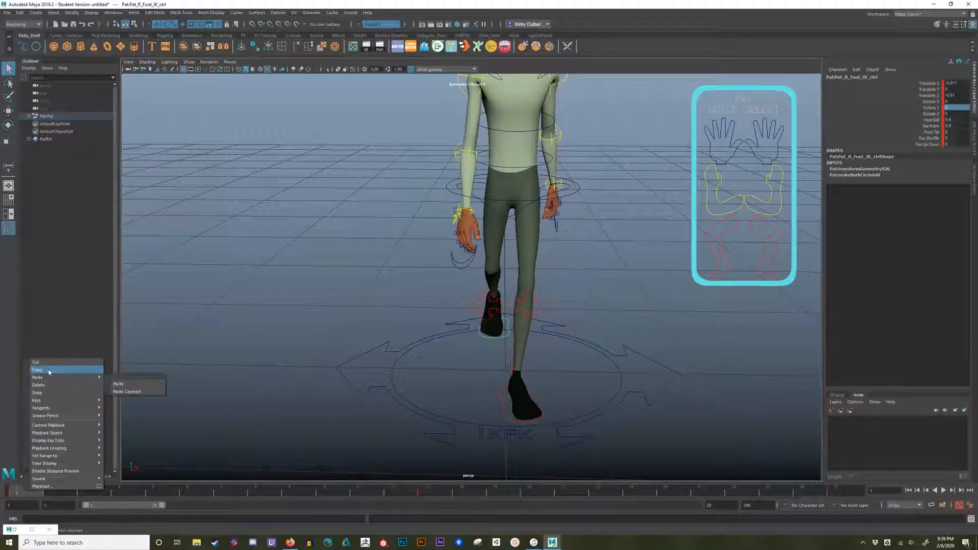
{"action": "left_click", "coordinate": [48, 372]}
{"action": "left_click", "coordinate": [501, 409]}
{"action": "left_click", "coordinate": [434, 491]}
{"action": "right_click", "coordinate": [434, 490]}
{"action": "mouse_move", "coordinate": [458, 380]}
{"action": "left_click", "coordinate": [537, 382]}
Mirror the root control at frame 13 by setting its Translate X to -0.021
{"action": "scroll", "coordinate": [588, 382], "scroll_direction": "down", "scroll_amount": 3}
{"action": "mouse_move", "coordinate": [588, 382]}
{"action": "left_mouse_down", "text": "alt"}
{"action": "mouse_move", "coordinate": [520, 376]}
{"action": "mouse_move", "coordinate": [586, 400]}
{"action": "left_mouse_up", "text": "alt"}
{"action": "left_click", "coordinate": [541, 258]}
{"action": "left_click", "coordinate": [948, 83]}
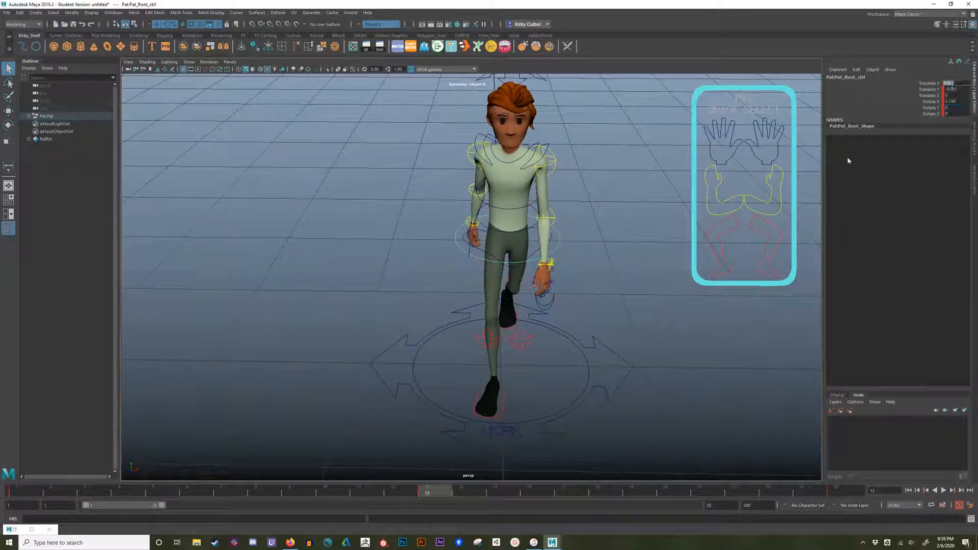
{"action": "left_click", "coordinate": [944, 84]}
{"action": "type", "text": "-"}
{"action": "key", "text": "Return"}
Select all of the rig's controls and key the complete pose at frame 13
{"action": "mouse_move", "coordinate": [429, 492]}
{"action": "left_mouse_down"}
{"action": "mouse_move", "coordinate": [458, 493]}
{"action": "mouse_move", "coordinate": [428, 492]}
{"action": "left_mouse_up"}
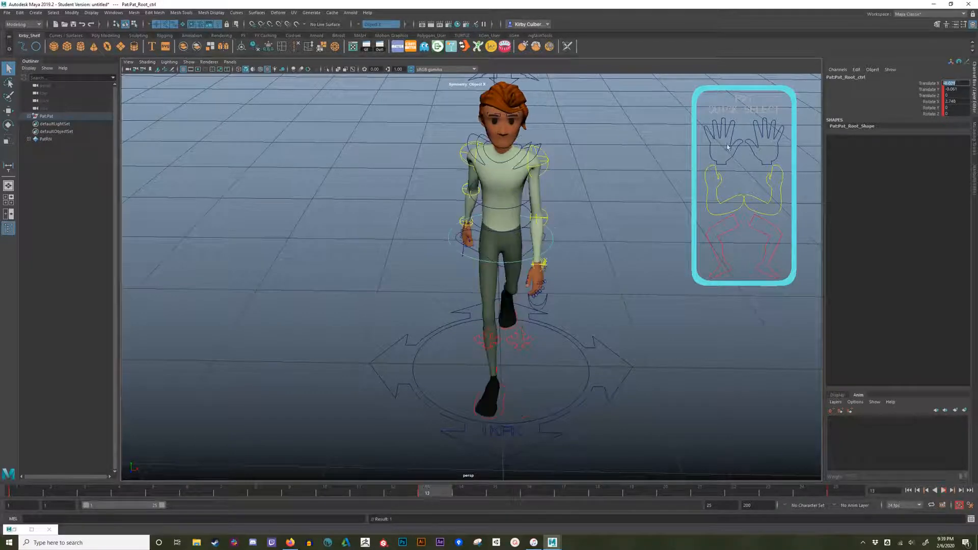
{"action": "left_click", "coordinate": [727, 259]}
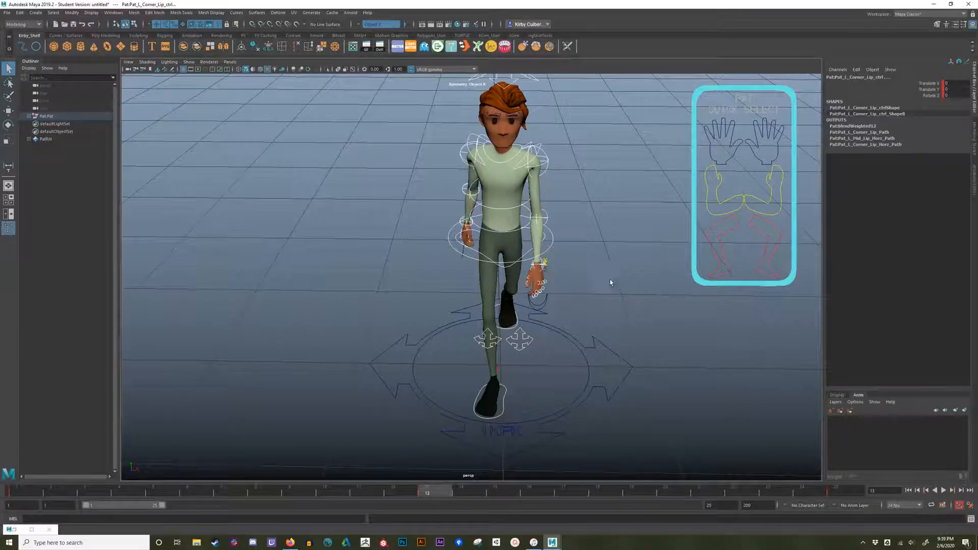
{"action": "mouse_move", "coordinate": [610, 280]}
{"action": "right_mouse_down", "text": "alt"}
{"action": "mouse_move", "coordinate": [627, 275]}
{"action": "mouse_move", "coordinate": [610, 275]}
{"action": "right_mouse_up", "text": "alt"}
{"action": "key", "text": "s"}
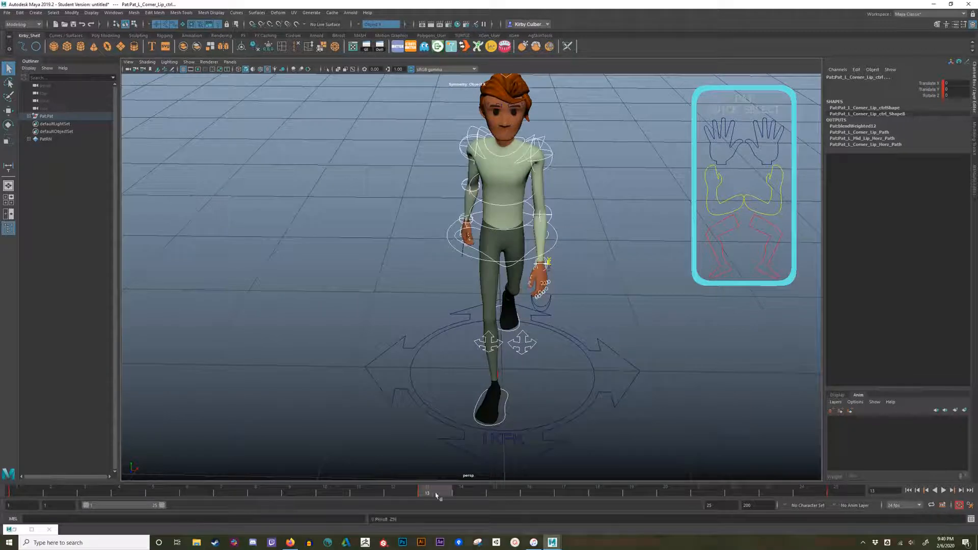
Play back the walk from frame 1 and compare the poses at frames 13, 7 and 19 from an angled side view
{"action": "left_click_drag", "start_coordinate": [436, 493], "coordinate": [16, 486]}
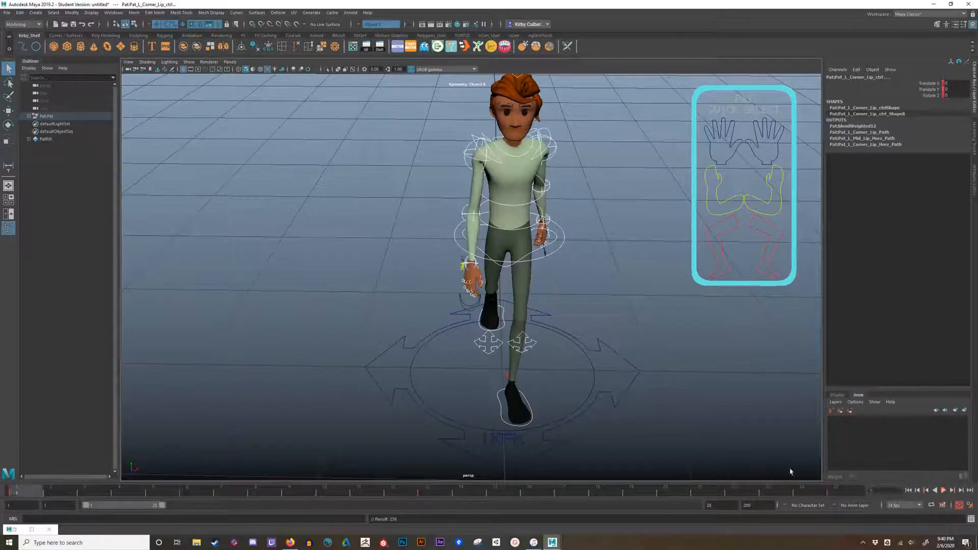
{"action": "left_click", "coordinate": [941, 491]}
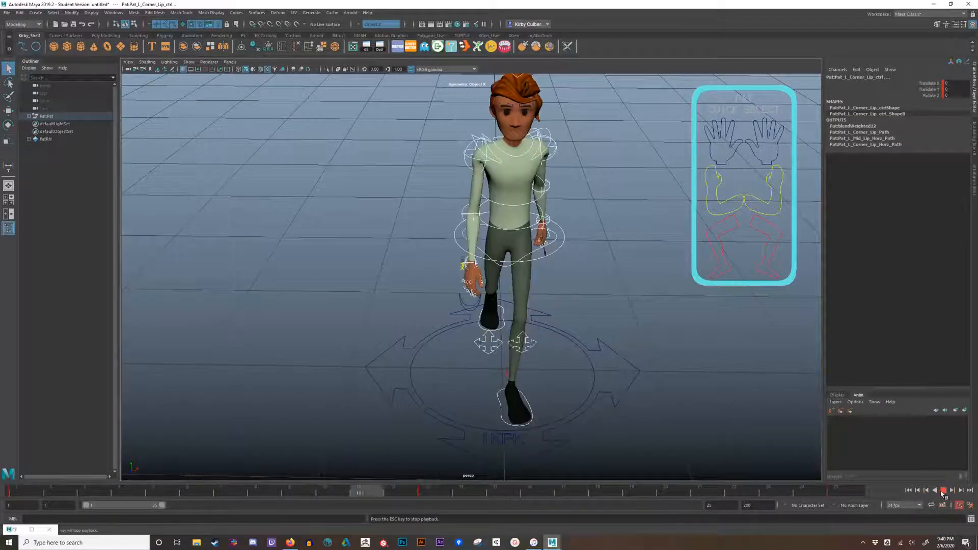
{"action": "left_click_drag", "start_coordinate": [730, 319], "coordinate": [692, 321], "text": "alt"}
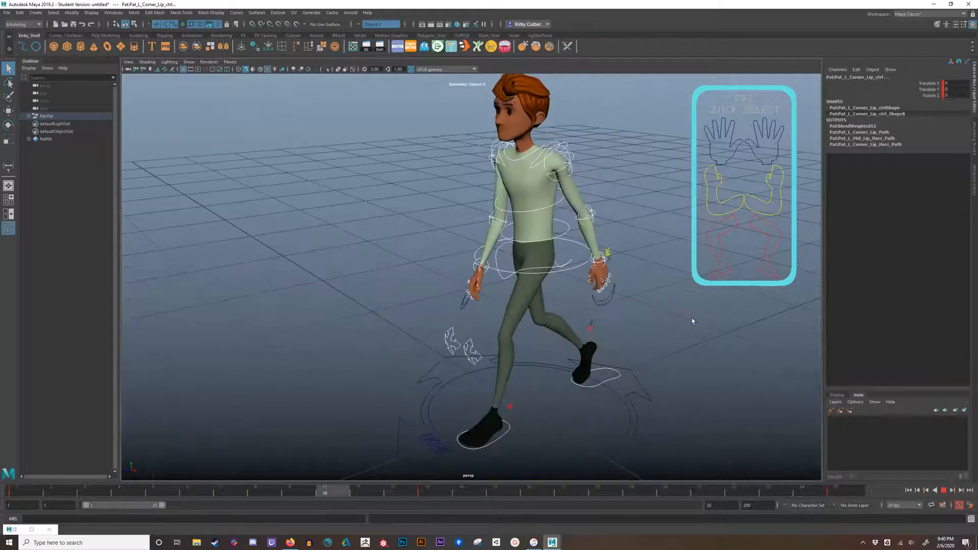
{"action": "key", "text": "Escape"}
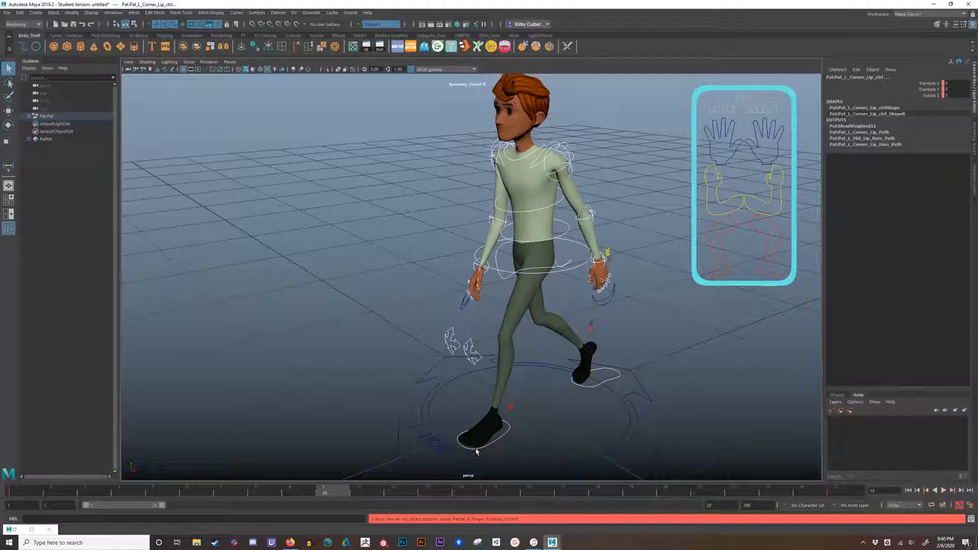
{"action": "left_click", "coordinate": [437, 492]}
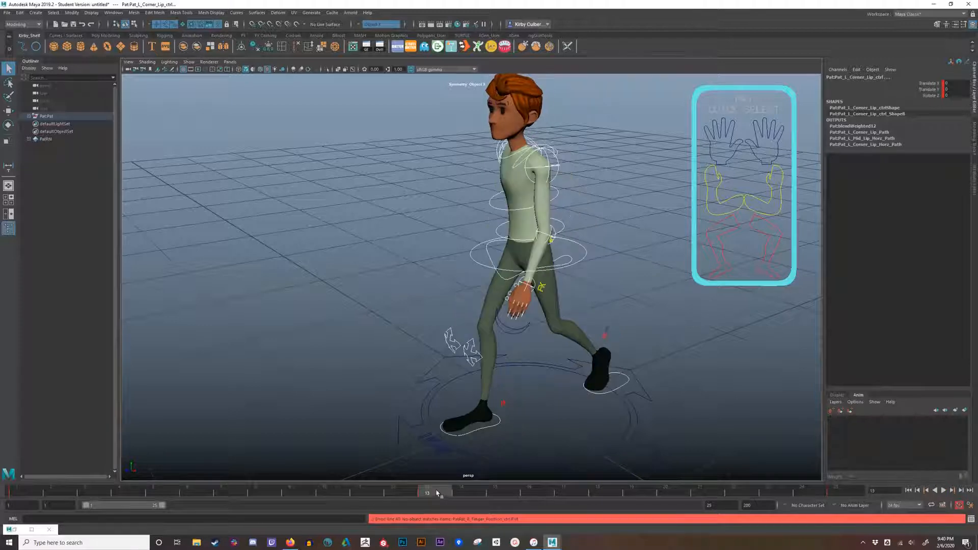
{"action": "left_click", "coordinate": [232, 493]}
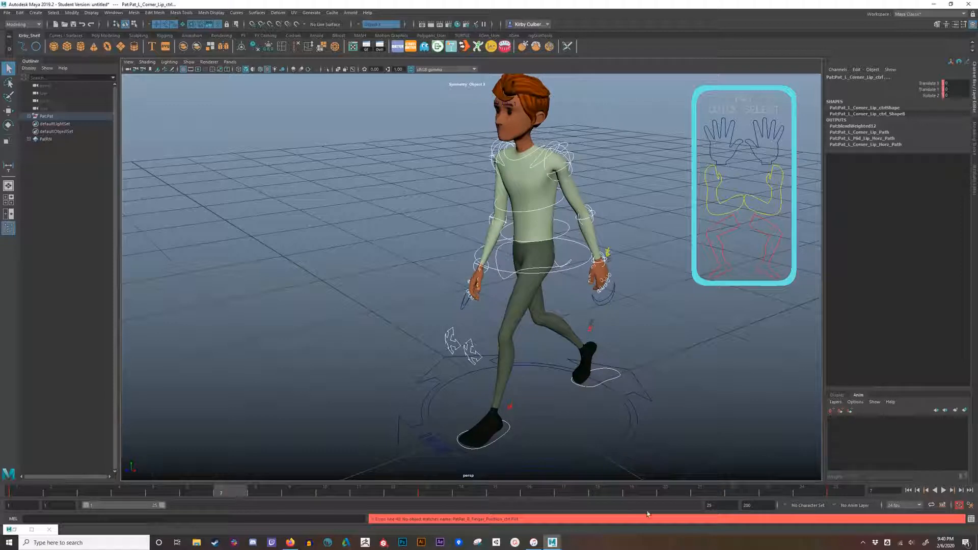
{"action": "left_click", "coordinate": [631, 492]}
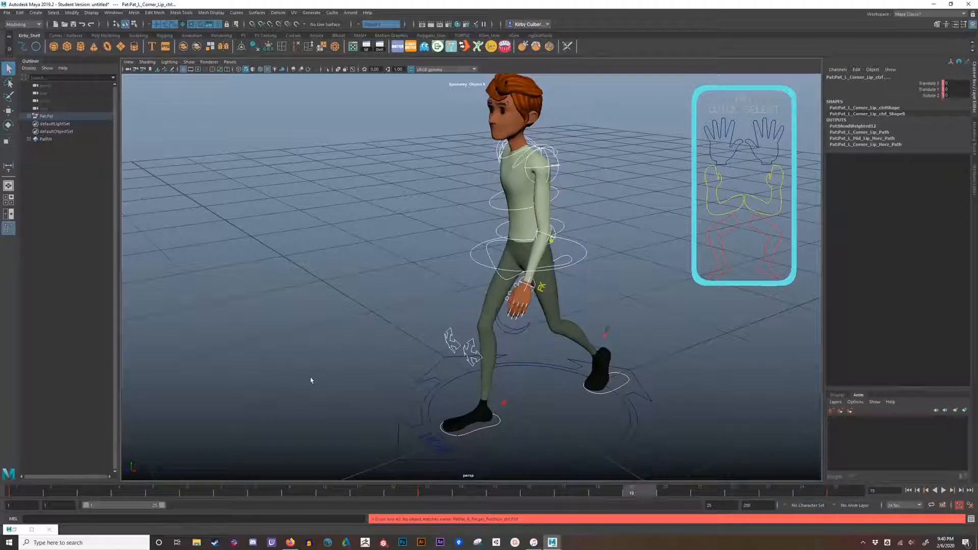
Select the root control and raise the body slightly at frame 7 for the passing pose
{"action": "left_click", "coordinate": [604, 276]}
{"action": "left_click", "coordinate": [590, 256]}
{"action": "mouse_move", "coordinate": [592, 259]}
{"action": "left_mouse_down", "text": "alt"}
{"action": "mouse_move", "coordinate": [617, 271]}
{"action": "mouse_move", "coordinate": [608, 267]}
{"action": "left_mouse_up", "text": "alt"}
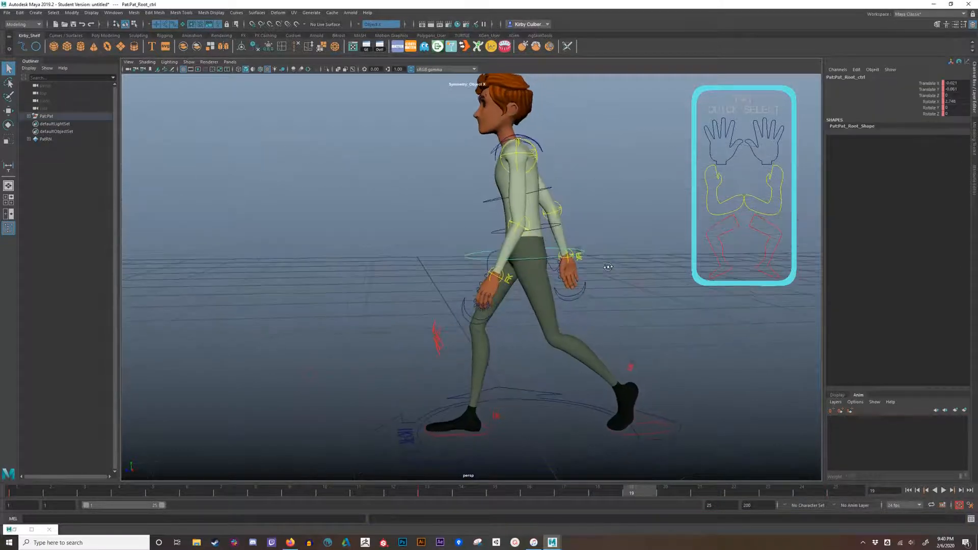
{"action": "left_click", "coordinate": [228, 493]}
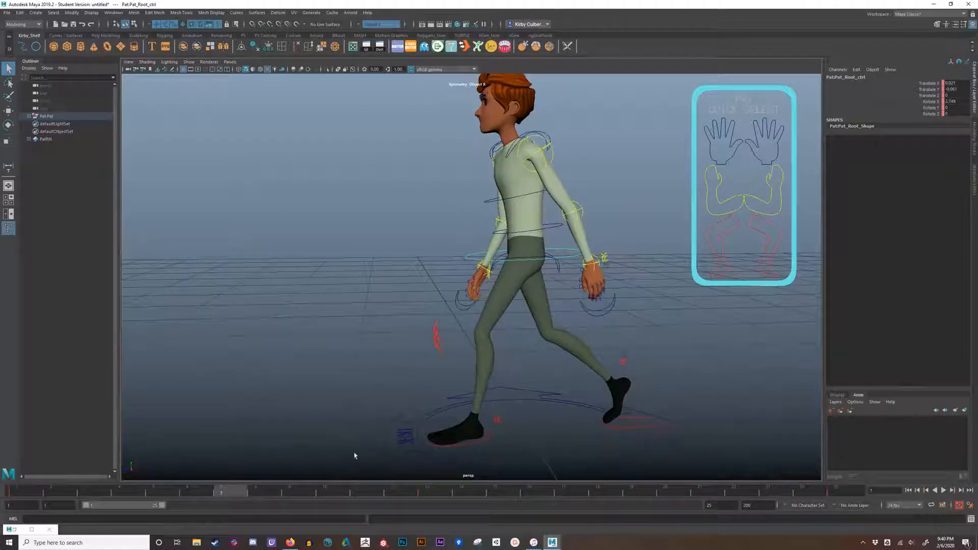
{"action": "left_click_drag", "start_coordinate": [542, 339], "coordinate": [538, 336], "text": "alt"}
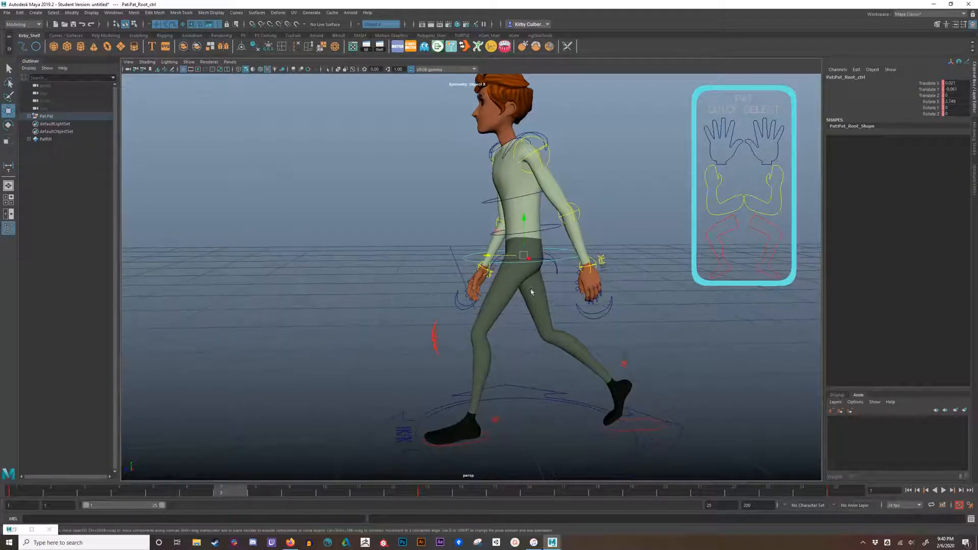
{"action": "key", "text": "w"}
{"action": "left_click_drag", "start_coordinate": [522, 240], "coordinate": [522, 232]}
Consult the walk cycle reference document, and slide the left foot IK control back under the body at frame 7, to Translate Z about -0.14
{"action": "left_click", "coordinate": [486, 442]}
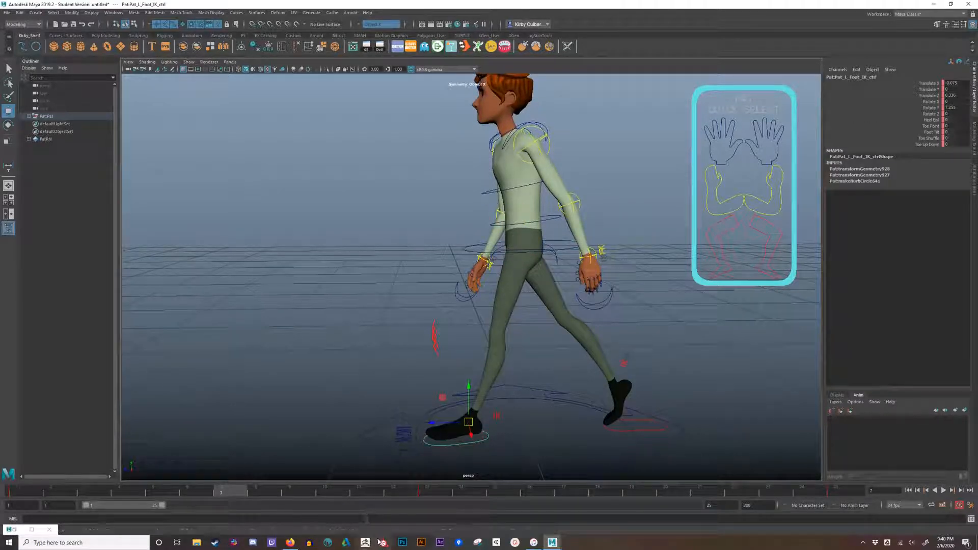
{"action": "left_click", "coordinate": [291, 542]}
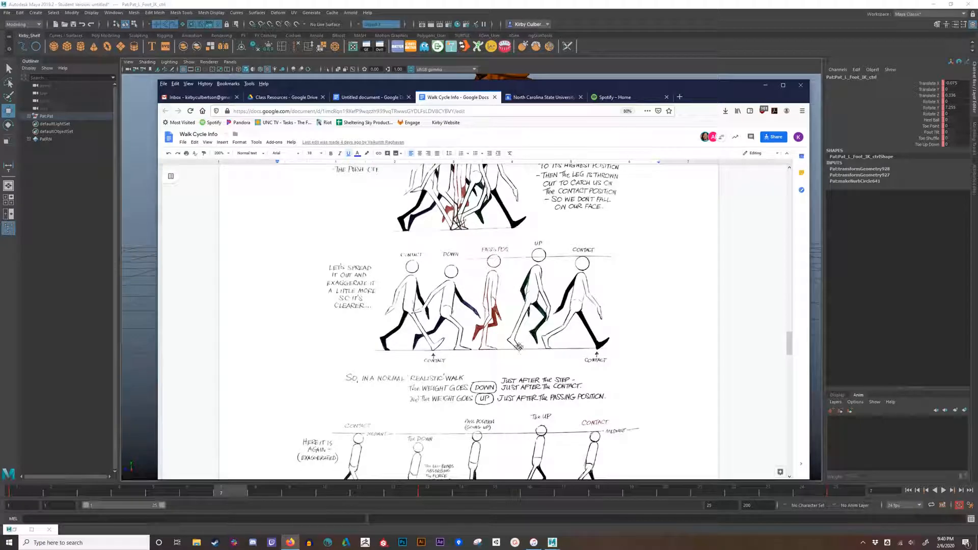
{"action": "left_click", "coordinate": [764, 84]}
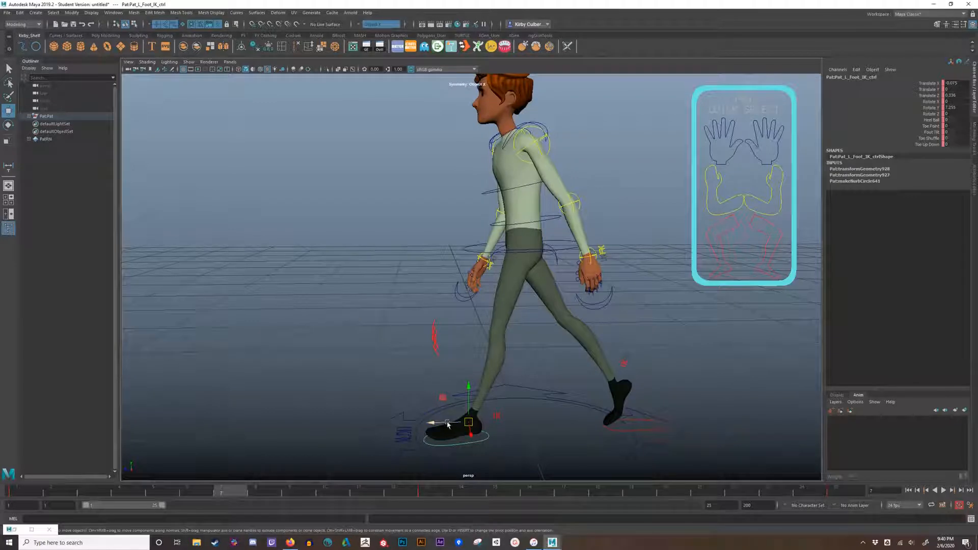
{"action": "left_click_drag", "start_coordinate": [447, 424], "coordinate": [531, 418]}
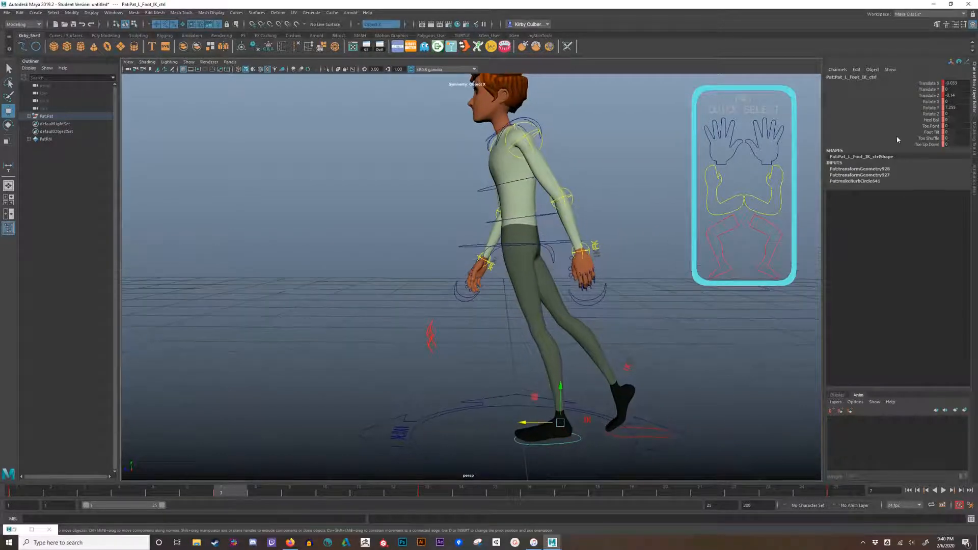
Raise the left foot's heel at frame 7 with a Heel Ball value of about 1.2
{"action": "left_click", "coordinate": [933, 121]}
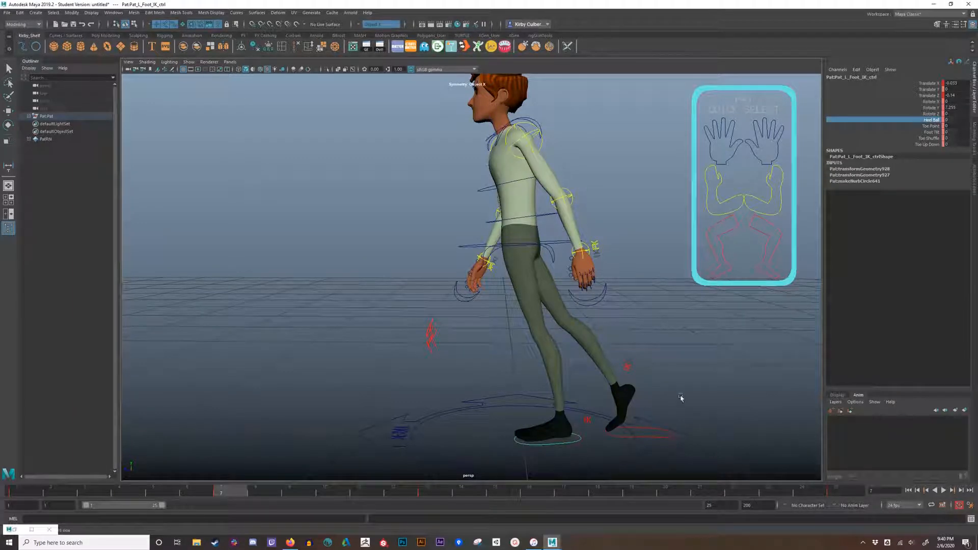
{"action": "middle_click_drag", "start_coordinate": [674, 320], "coordinate": [676, 322]}
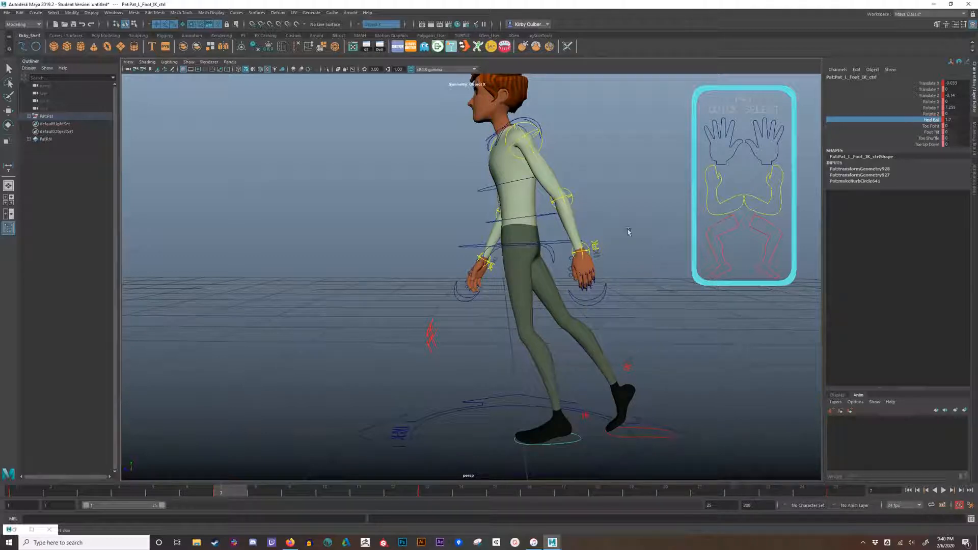
{"action": "middle_click_drag", "start_coordinate": [628, 232], "coordinate": [628, 230]}
{"action": "key", "text": "w"}
{"action": "left_click_drag", "start_coordinate": [538, 422], "coordinate": [557, 282]}
Select the hip control and set its Rotate Y to 0 at frame 7
{"action": "left_click", "coordinate": [538, 247]}
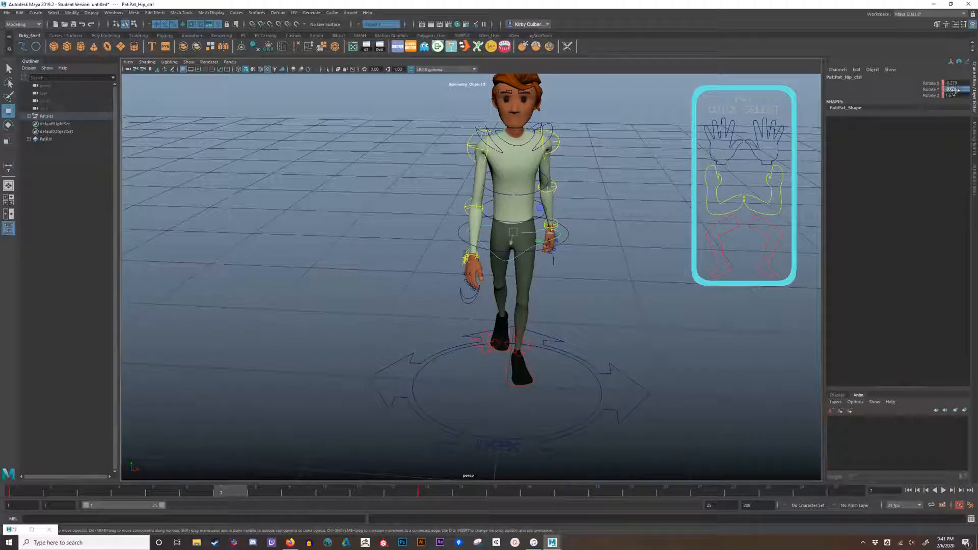
{"action": "type", "text": "0"}
{"action": "key", "text": "Return"}
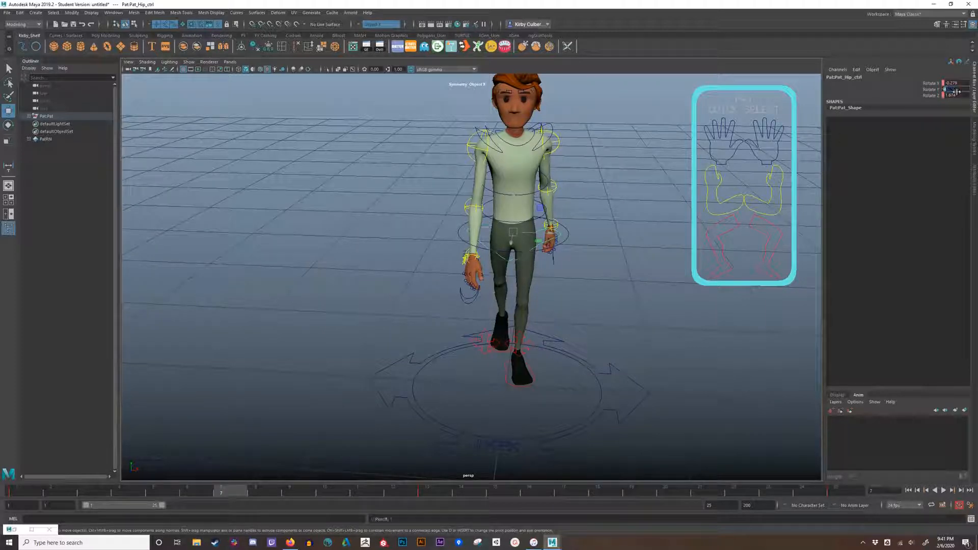
Select the spine and chest controls and set their Rotate Y and Rotate Z to 0 at frame 7
{"action": "left_click_drag", "start_coordinate": [602, 274], "coordinate": [580, 292], "text": "alt"}
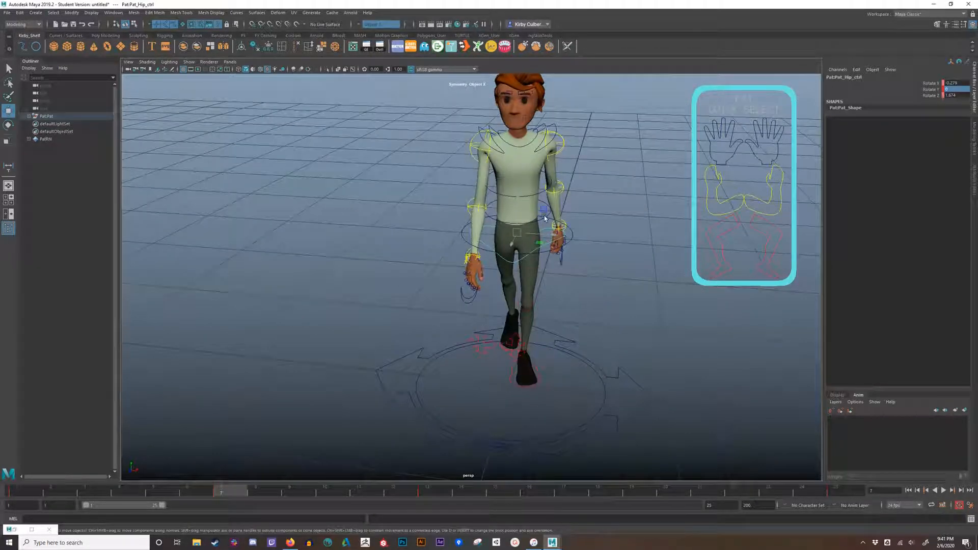
{"action": "left_click", "coordinate": [544, 192]}
{"action": "key", "text": "q"}
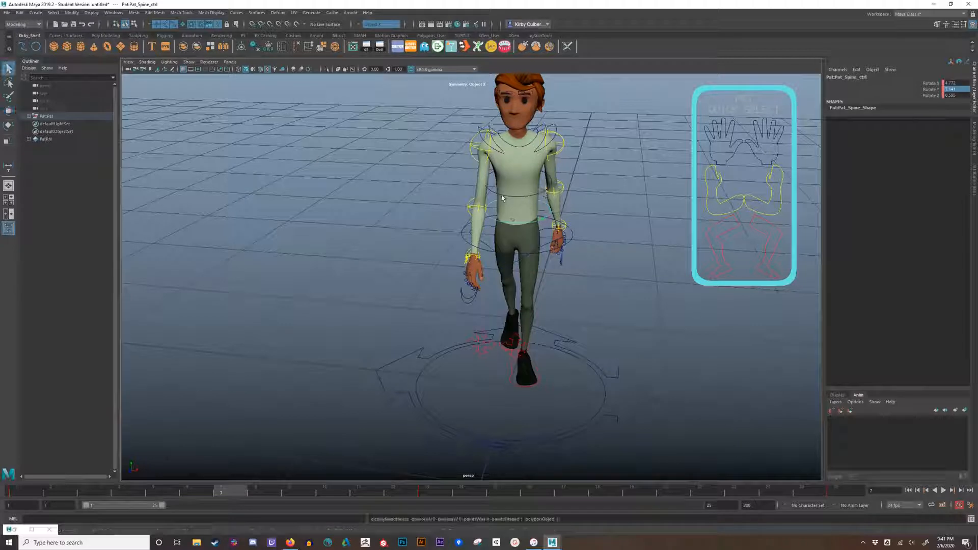
{"action": "left_click", "coordinate": [518, 199]}
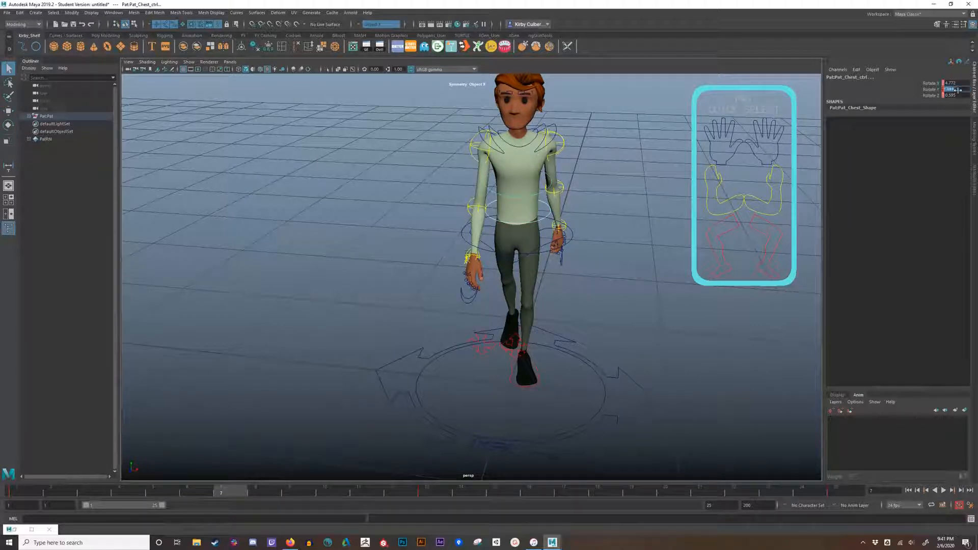
{"action": "type", "text": "0"}
{"action": "key", "text": "Return"}
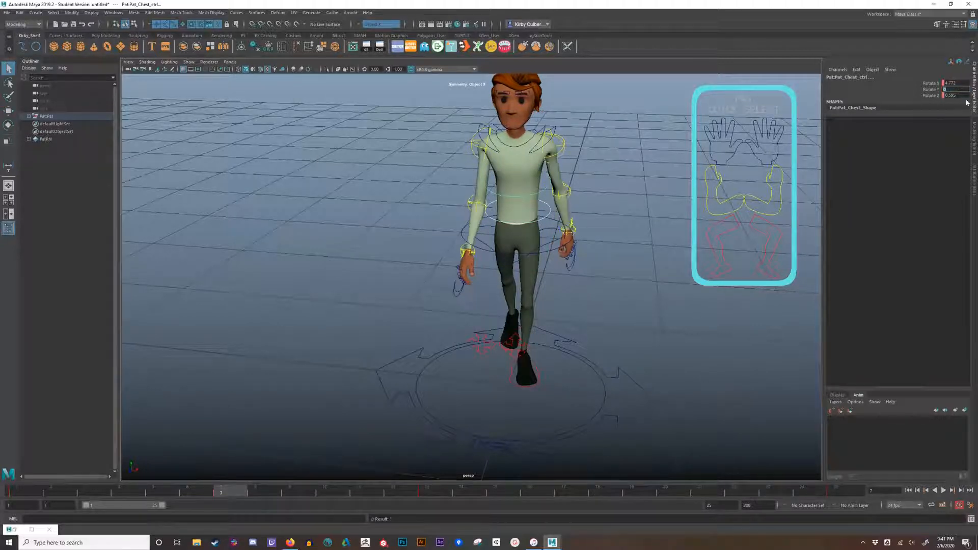
{"action": "type", "text": "0"}
{"action": "key", "text": "Return"}
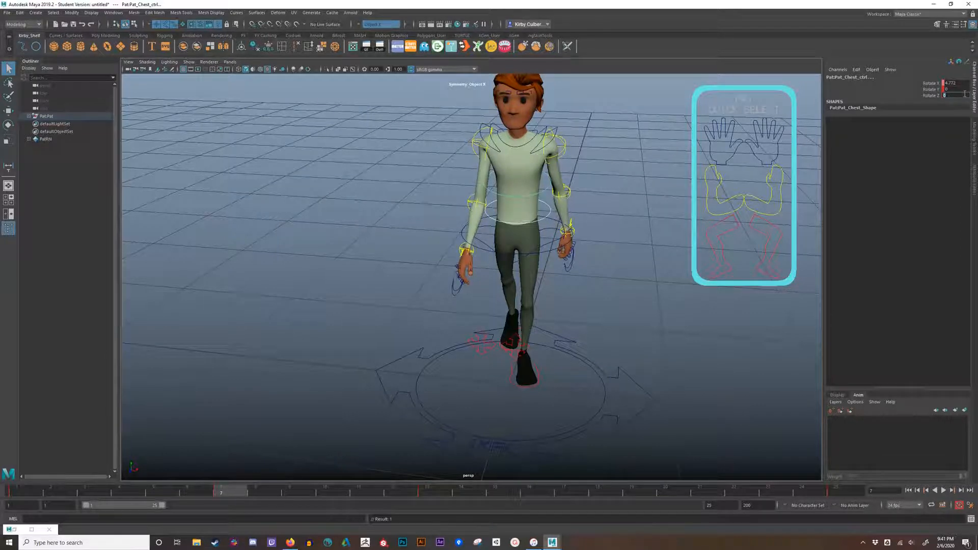
Rotate the right shoulder and elbow FK controls at frame 7 so the right arm hangs beside the body
{"action": "left_click_drag", "start_coordinate": [531, 227], "coordinate": [500, 161], "text": "alt"}
{"action": "left_click", "coordinate": [474, 148]}
{"action": "key", "text": "w"}
{"action": "key", "text": "e"}
{"action": "left_click_drag", "start_coordinate": [431, 157], "coordinate": [432, 163]}
{"action": "mouse_move", "coordinate": [472, 195]}
{"action": "left_mouse_down", "text": "alt"}
{"action": "mouse_move", "coordinate": [460, 197]}
{"action": "mouse_move", "coordinate": [465, 189]}
{"action": "left_mouse_up", "text": "alt"}
{"action": "left_click", "coordinate": [456, 202]}
{"action": "left_click_drag", "start_coordinate": [527, 194], "coordinate": [493, 200], "text": "alt"}
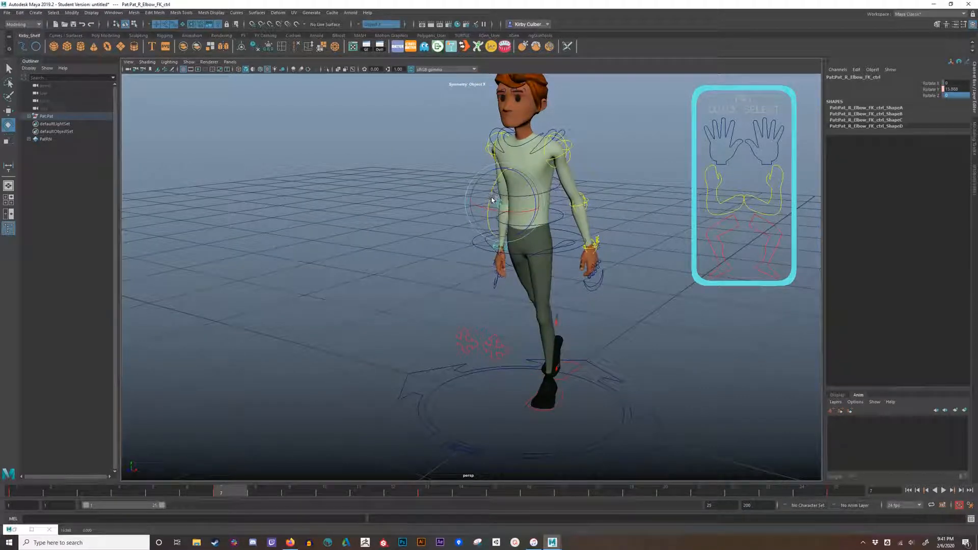
Rotate the left shoulder and wrist FK controls at frame 7 so the left arm hangs beside the body
{"action": "left_click", "coordinate": [563, 157]}
{"action": "left_click_drag", "start_coordinate": [555, 182], "coordinate": [543, 202]}
{"action": "left_click", "coordinate": [569, 211]}
{"action": "left_click", "coordinate": [565, 262]}
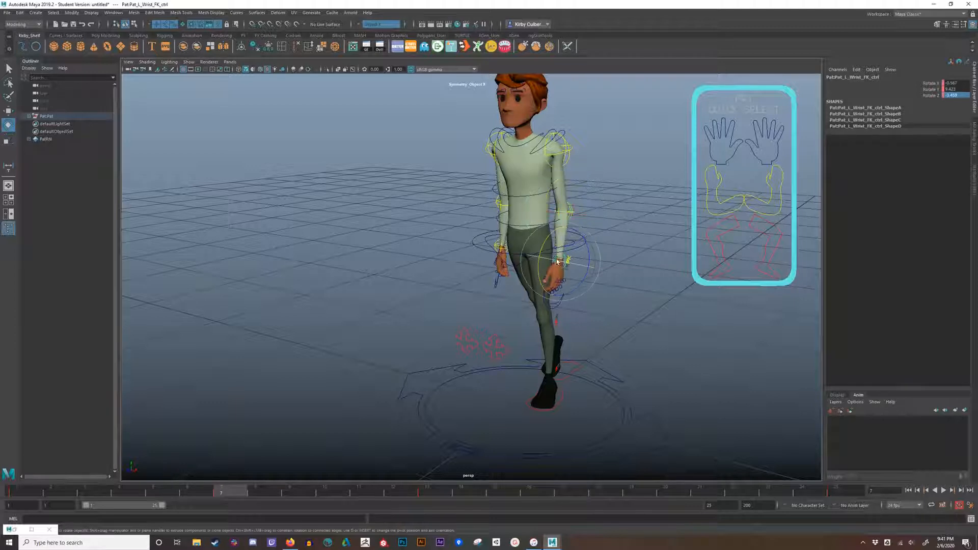
{"action": "left_click_drag", "start_coordinate": [544, 250], "coordinate": [597, 194]}
{"action": "left_click", "coordinate": [457, 247]}
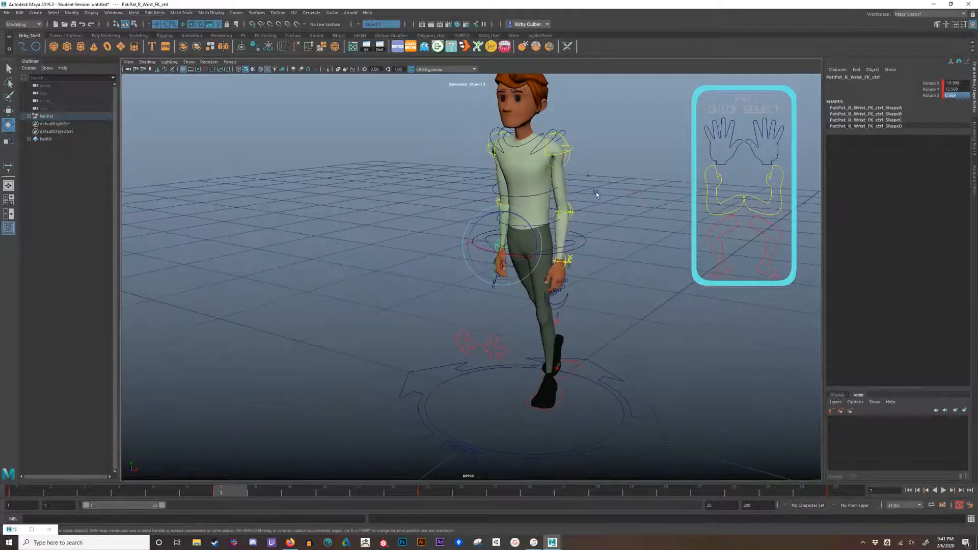
{"action": "left_click", "coordinate": [571, 153]}
{"action": "left_click_drag", "start_coordinate": [573, 154], "coordinate": [598, 153], "text": "alt"}
{"action": "left_click", "coordinate": [612, 214]}
Move the right foot IK control forward to Translate Z about -0.499 at frame 7, and set its Heel Ball and Toe Point to 0
{"action": "left_click_drag", "start_coordinate": [629, 281], "coordinate": [558, 305], "text": "alt"}
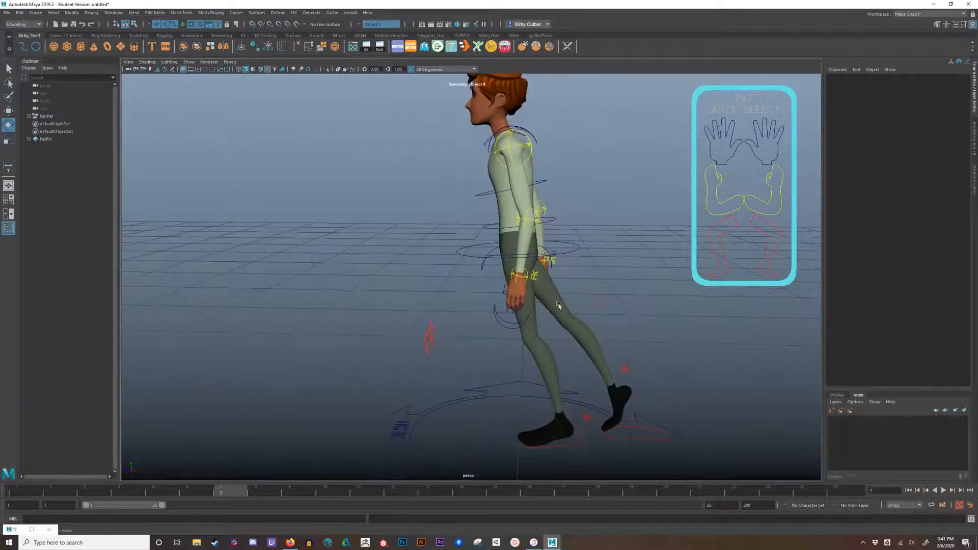
{"action": "left_click", "coordinate": [622, 441]}
{"action": "left_click_drag", "start_coordinate": [622, 441], "coordinate": [632, 381], "text": "alt"}
{"action": "key", "text": "w"}
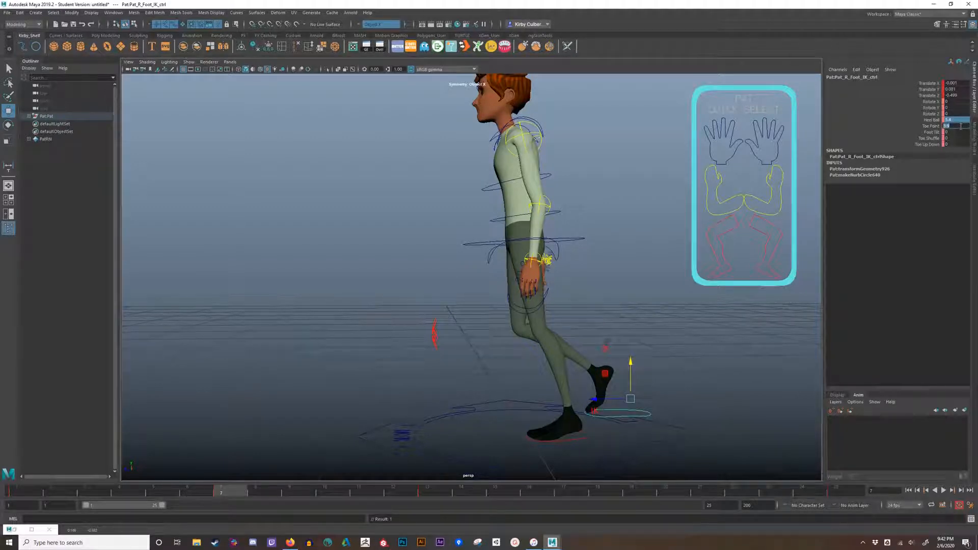
{"action": "type", "text": "0"}
{"action": "key", "text": "Return"}
Tilt the right foot IK control toe-down at frame 7 and move it forward beneath the body to Translate Z about -0.095
{"action": "left_click", "coordinate": [645, 415]}
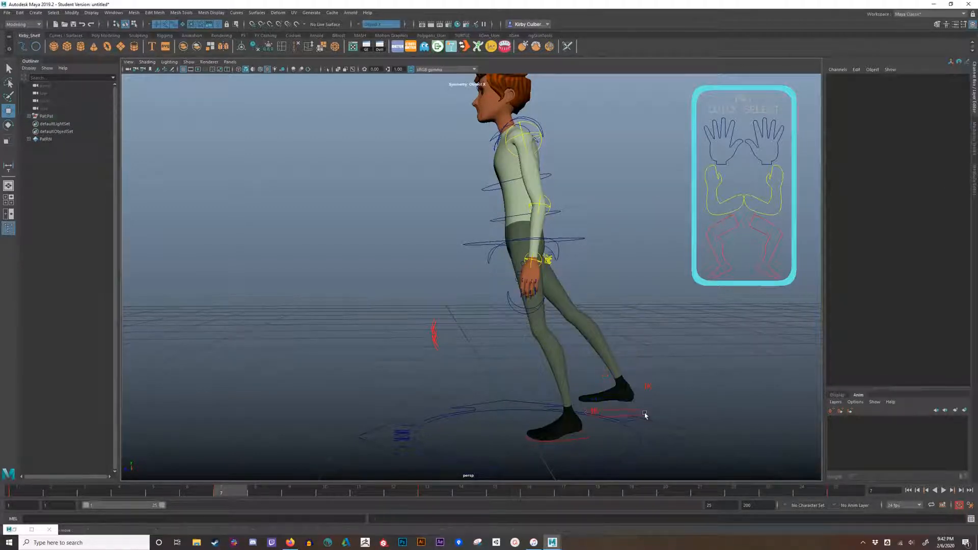
{"action": "key", "text": "e"}
{"action": "key", "text": "w"}
{"action": "key", "text": "e"}
{"action": "key", "text": "w"}
{"action": "left_click", "coordinate": [645, 411]}
{"action": "key", "text": "e"}
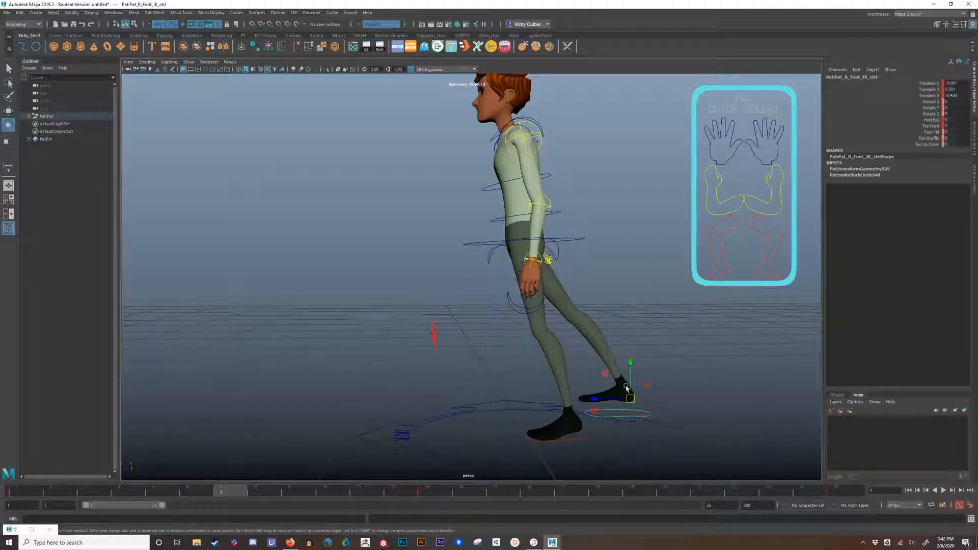
{"action": "mouse_move", "coordinate": [627, 388]}
{"action": "left_mouse_down"}
{"action": "mouse_move", "coordinate": [631, 400]}
{"action": "mouse_move", "coordinate": [630, 388]}
{"action": "left_mouse_up"}
{"action": "key", "text": "w"}
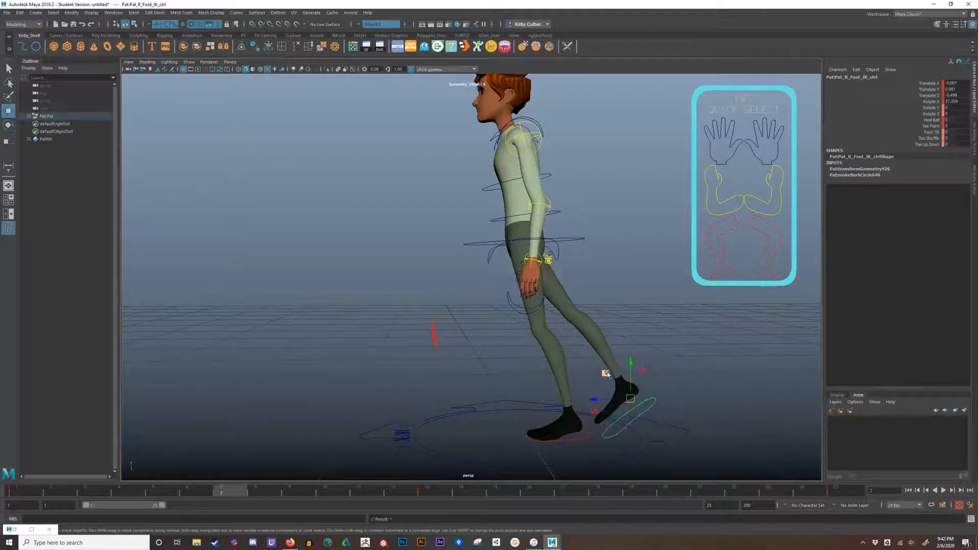
{"action": "middle_click_drag", "start_coordinate": [606, 373], "coordinate": [526, 366]}
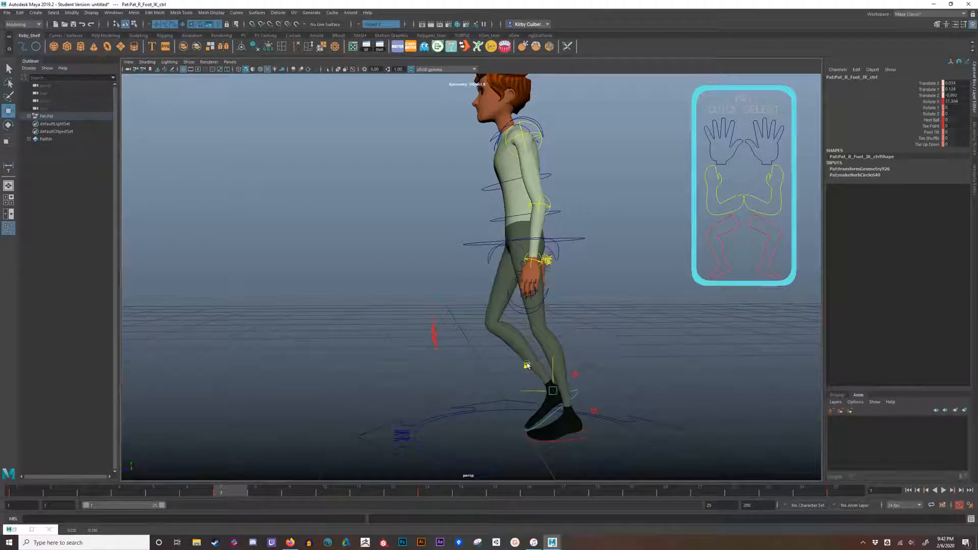
Reduce the right foot IK control's tilt at frame 7 to Rotate X about 22.5 and lower it to Translate Y about 0.095
{"action": "key", "text": "e"}
{"action": "mouse_move", "coordinate": [551, 358]}
{"action": "left_mouse_down"}
{"action": "mouse_move", "coordinate": [541, 353]}
{"action": "mouse_move", "coordinate": [562, 368]}
{"action": "left_mouse_up"}
{"action": "key", "text": "w"}
{"action": "key", "text": "e"}
{"action": "key", "text": "w"}
{"action": "middle_click_drag", "start_coordinate": [529, 371], "coordinate": [528, 374]}
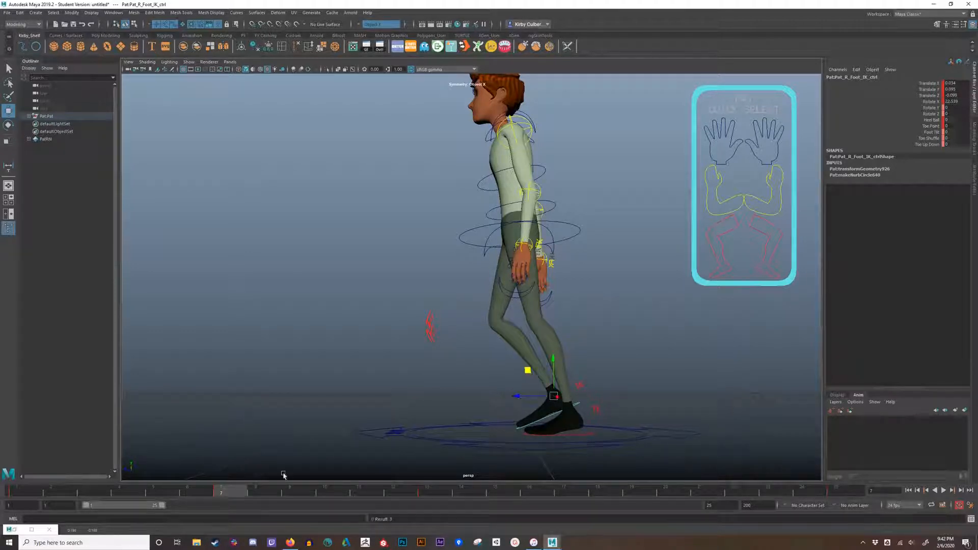
Shift the right foot IK control at frame 7 to about Translate X 0.01 and Translate Z -0.166
{"action": "left_click_drag", "start_coordinate": [33, 493], "coordinate": [220, 490]}
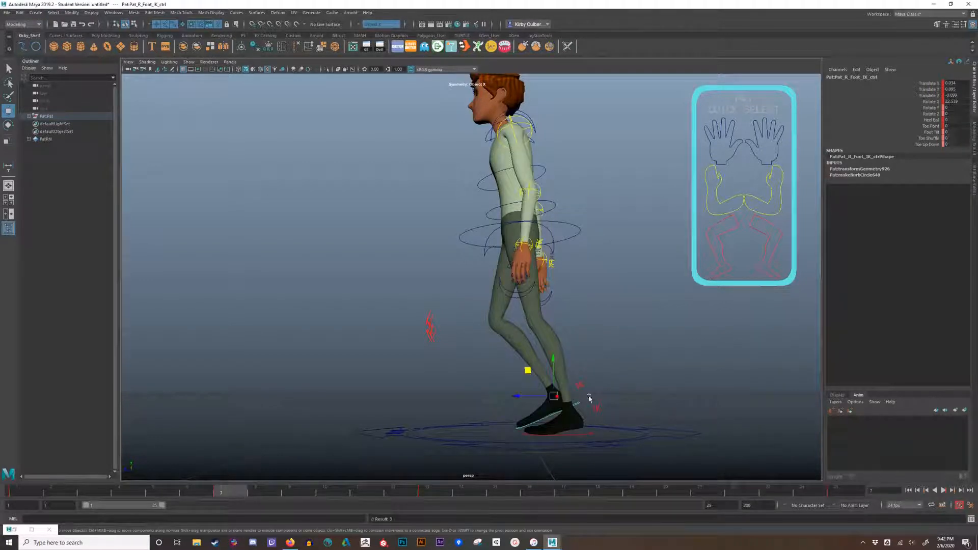
{"action": "left_click_drag", "start_coordinate": [536, 396], "coordinate": [555, 413]}
{"action": "left_click_drag", "start_coordinate": [425, 423], "coordinate": [439, 417]}
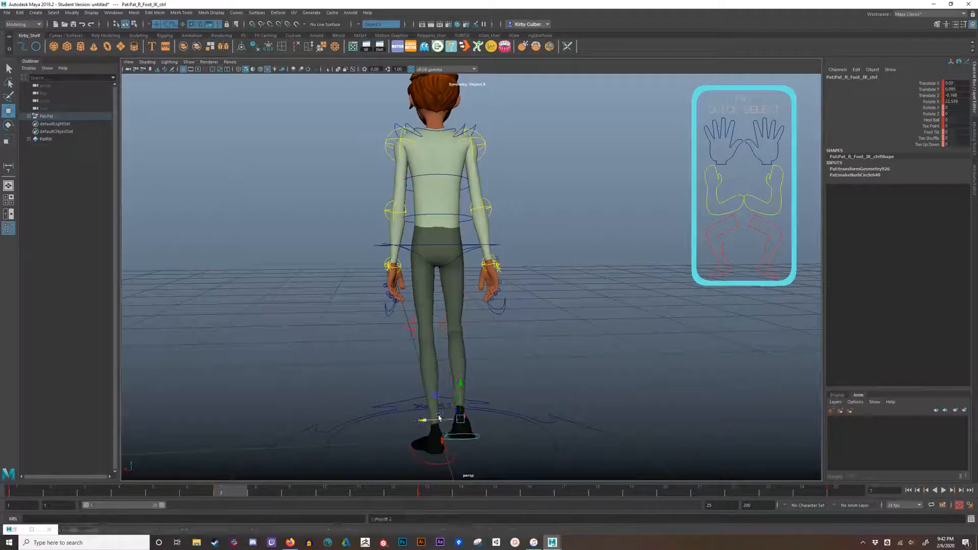
{"action": "left_click_drag", "start_coordinate": [546, 328], "coordinate": [299, 321], "text": "alt"}
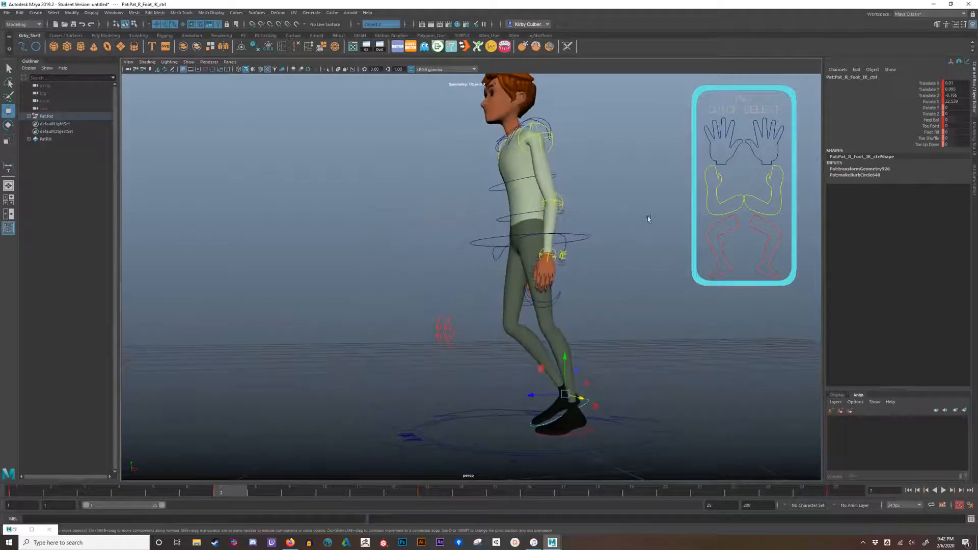
{"action": "scroll", "coordinate": [592, 256], "scroll_direction": "up", "scroll_amount": 3}
{"action": "left_click_drag", "start_coordinate": [592, 257], "coordinate": [589, 258], "text": "alt"}
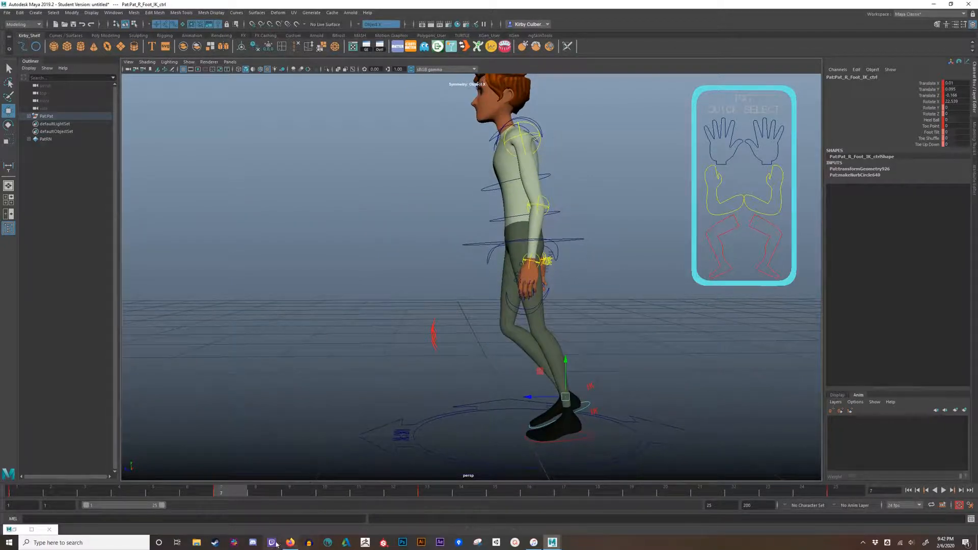
Consult the Walk Cycle Info document, and move the right foot IK control at frame 7 ahead to Translate Z about 0.125 with Rotate X about 19.43
{"action": "left_click", "coordinate": [293, 546]}
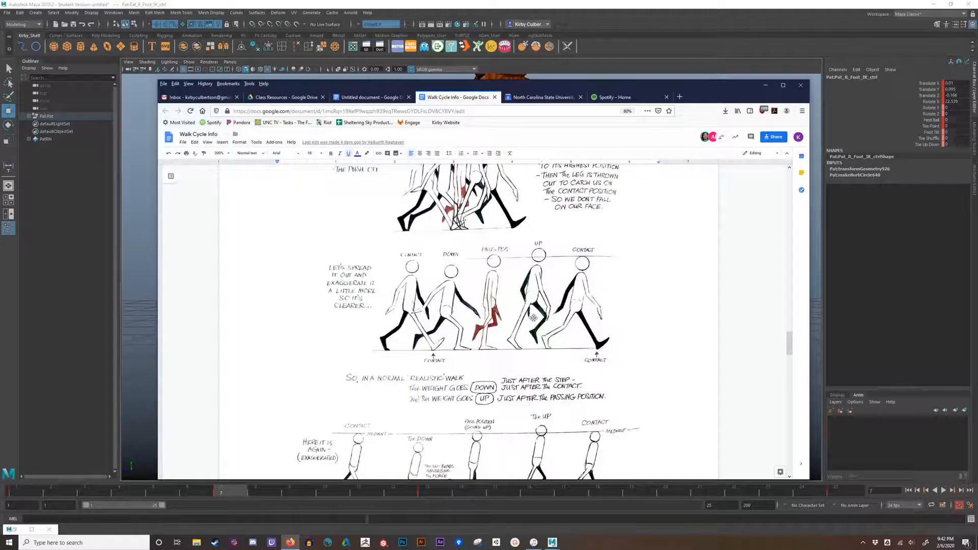
{"action": "left_click", "coordinate": [702, 65]}
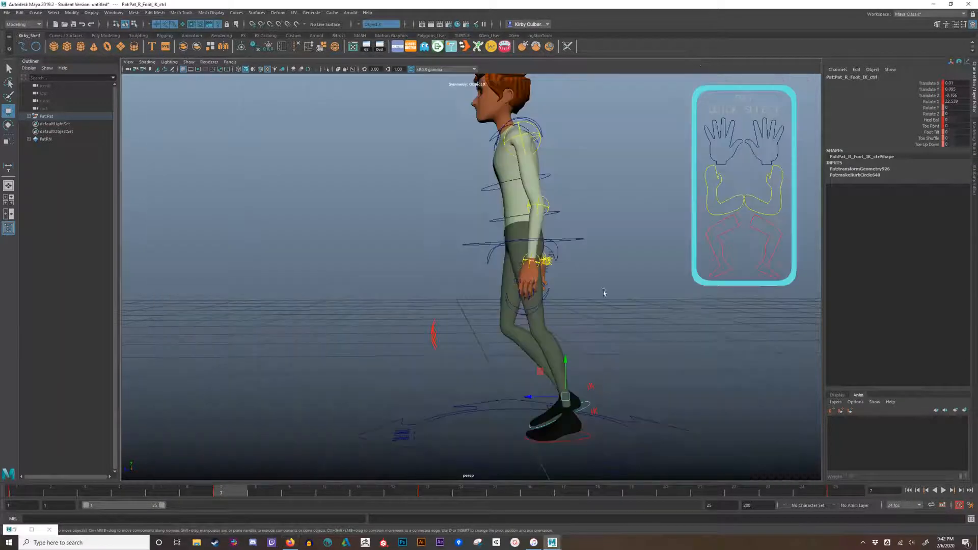
{"action": "left_click_drag", "start_coordinate": [541, 397], "coordinate": [484, 398]}
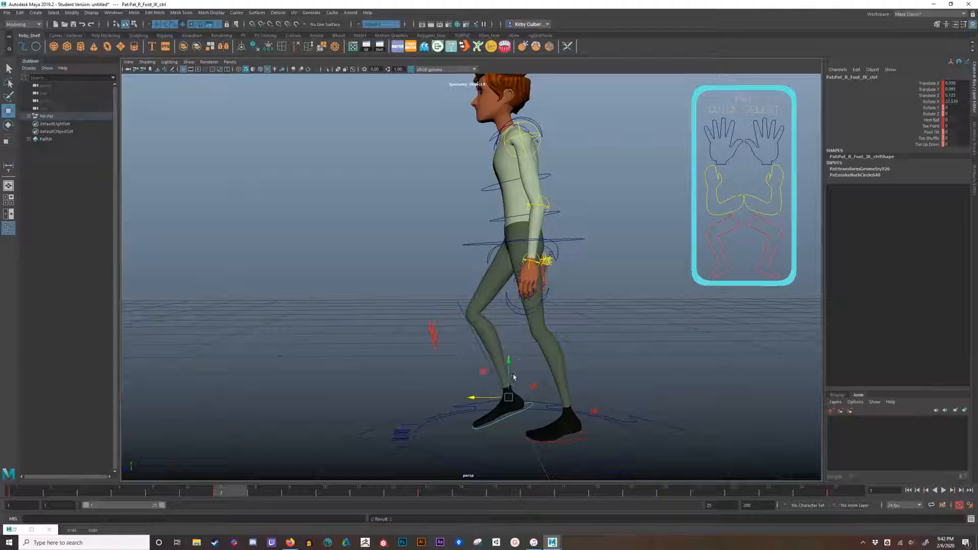
{"action": "key", "text": "e"}
{"action": "left_click_drag", "start_coordinate": [510, 363], "coordinate": [526, 371]}
{"action": "key", "text": "w"}
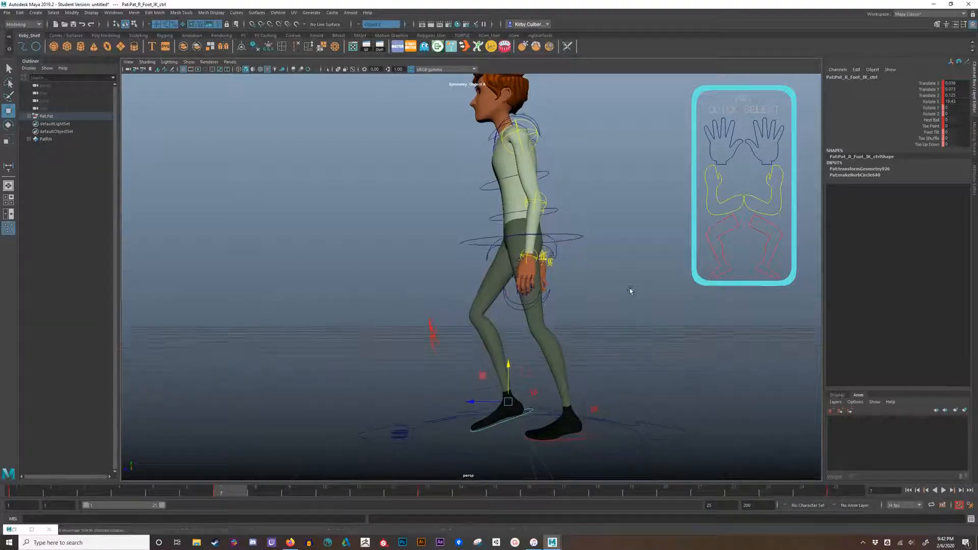
Rotate the left shoulder FK control at frame 7 to swing the left arm slightly in front of the body
{"action": "left_click_drag", "start_coordinate": [629, 288], "coordinate": [627, 319], "text": "alt"}
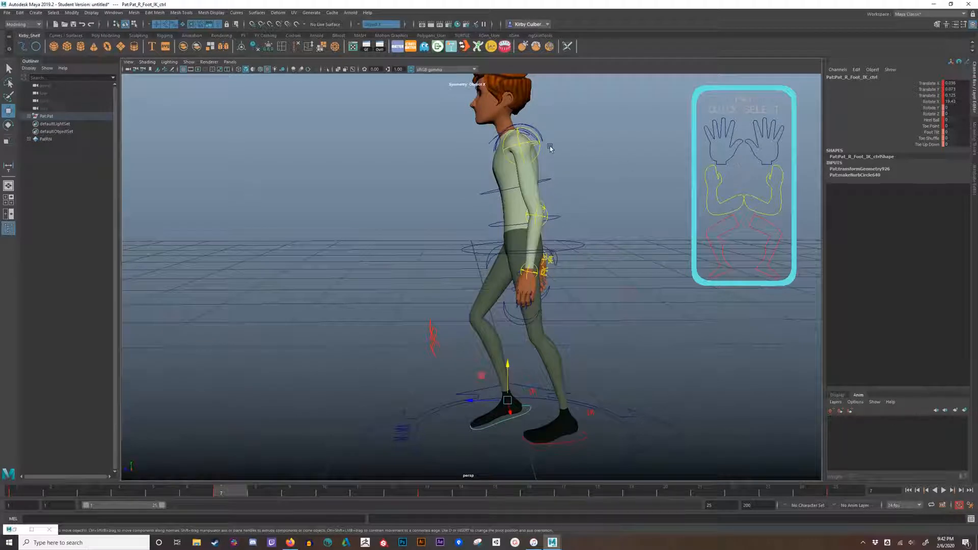
{"action": "left_click", "coordinate": [539, 154]}
{"action": "key", "text": "e"}
{"action": "left_click_drag", "start_coordinate": [537, 174], "coordinate": [525, 183]}
{"action": "key", "text": "q"}
{"action": "mouse_move", "coordinate": [591, 186]}
{"action": "left_mouse_down", "text": "alt"}
{"action": "mouse_move", "coordinate": [554, 177]}
{"action": "mouse_move", "coordinate": [591, 172]}
{"action": "left_mouse_up", "text": "alt"}
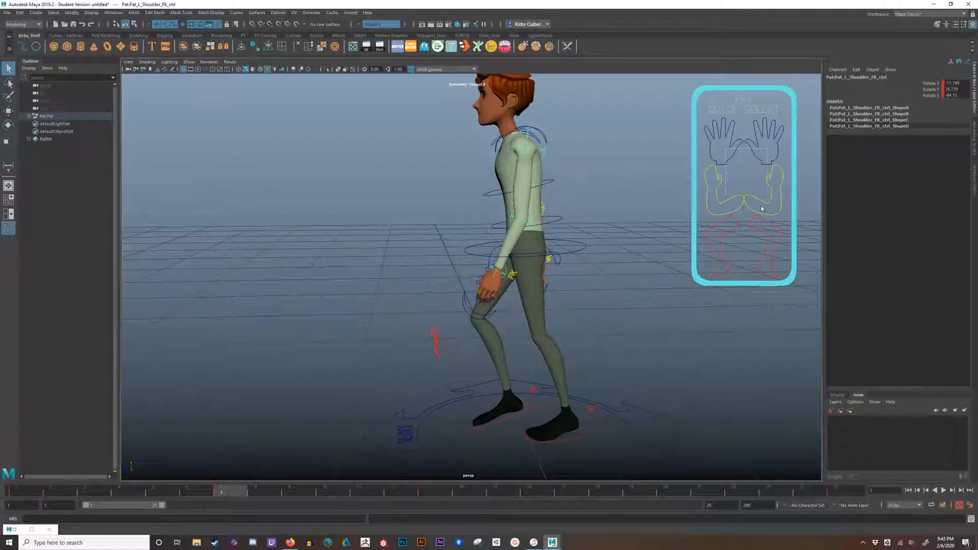
Select all of the rig's controls and copy their frame 7 pose to frame 19
{"action": "left_click_drag", "start_coordinate": [762, 209], "coordinate": [756, 236]}
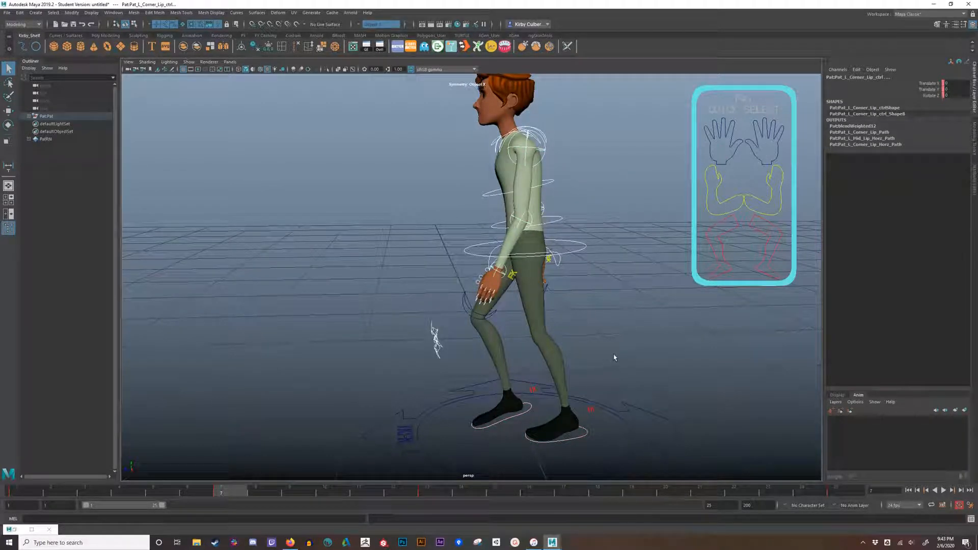
{"action": "right_click", "coordinate": [231, 494]}
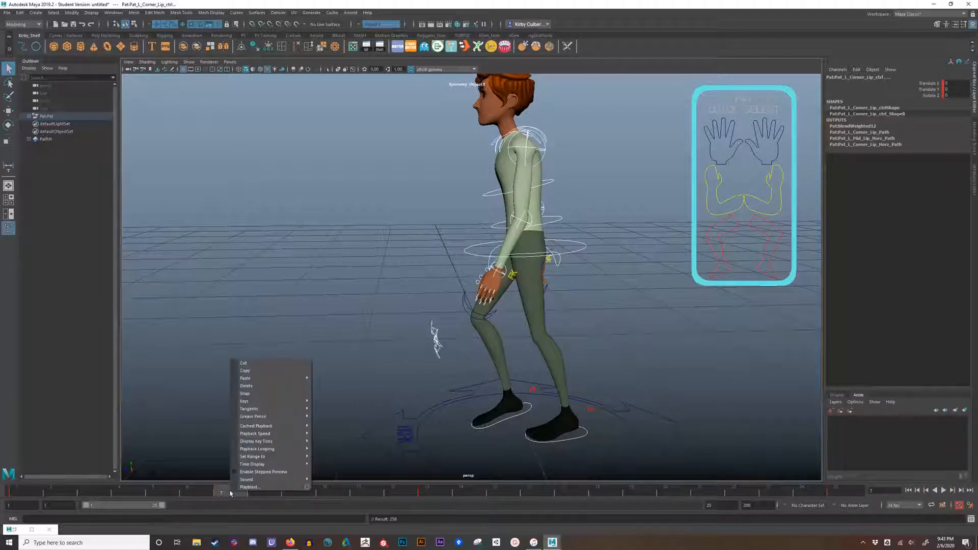
{"action": "left_click", "coordinate": [250, 375]}
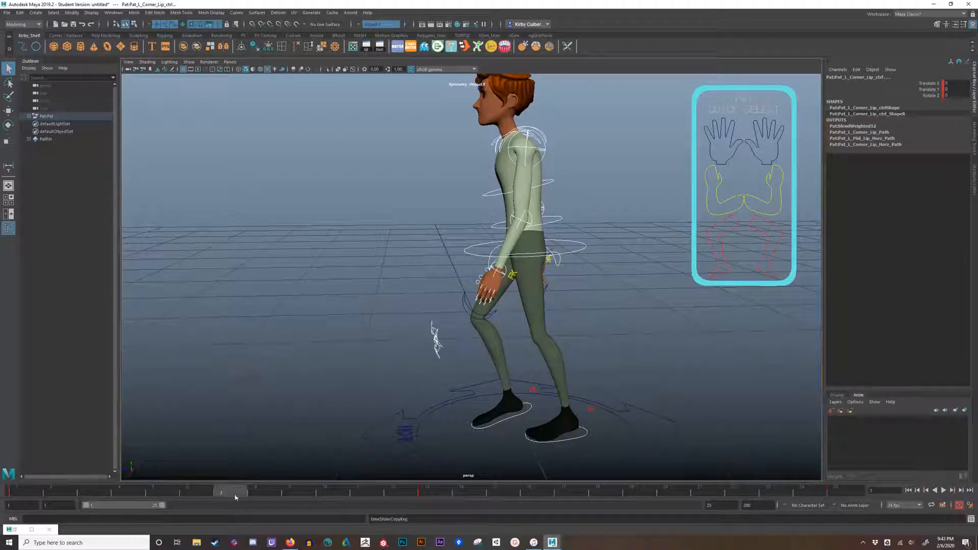
{"action": "left_click", "coordinate": [643, 489]}
{"action": "right_click", "coordinate": [643, 492]}
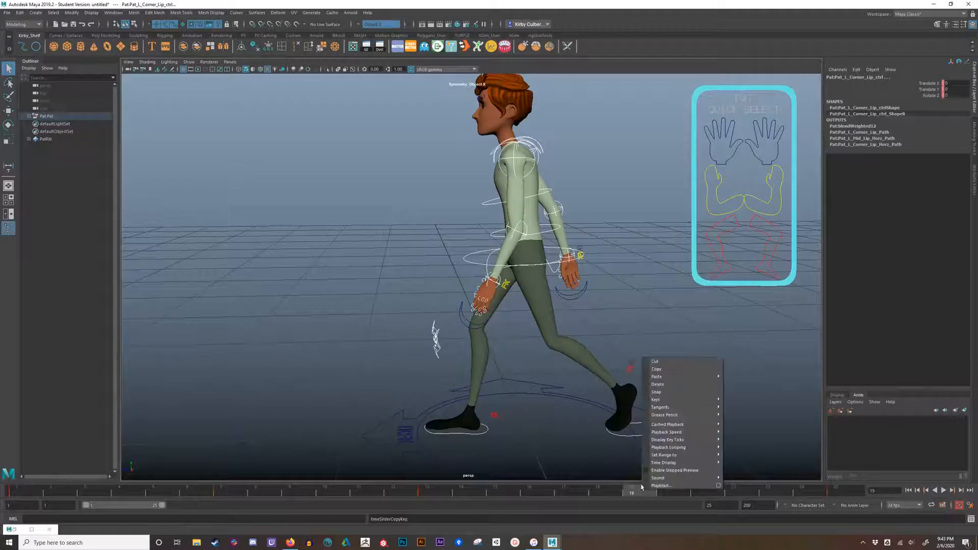
{"action": "mouse_move", "coordinate": [682, 376]}
{"action": "left_click", "coordinate": [739, 384]}
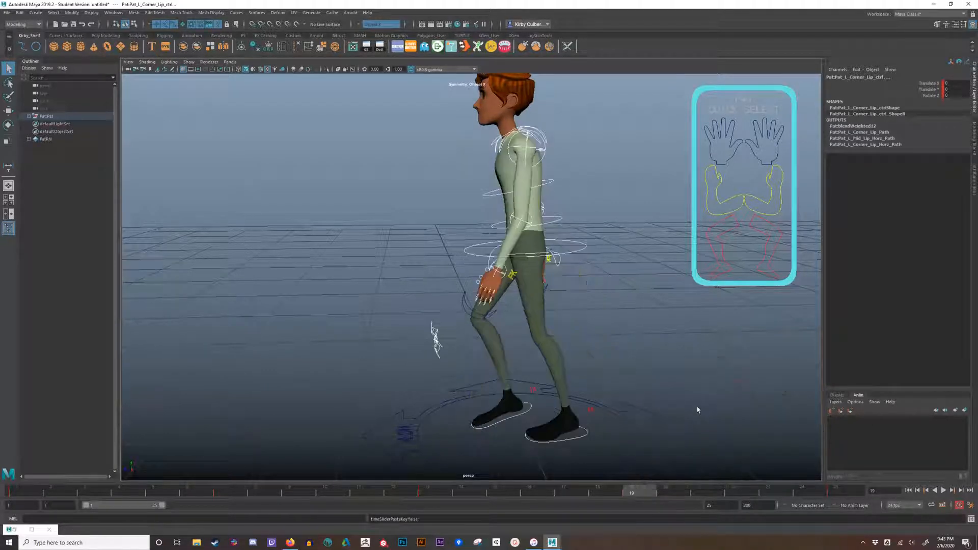
Copy the right foot IK control's pose at frame 19 onto the left foot IK control at the same frame
{"action": "left_click_drag", "start_coordinate": [671, 355], "coordinate": [621, 218], "text": "alt"}
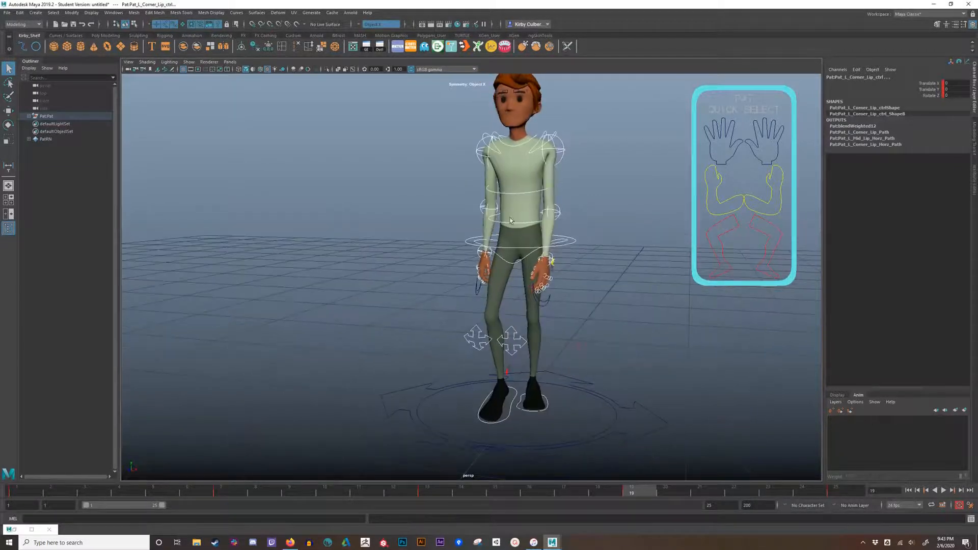
{"action": "left_click_drag", "start_coordinate": [511, 220], "coordinate": [504, 409], "text": "alt"}
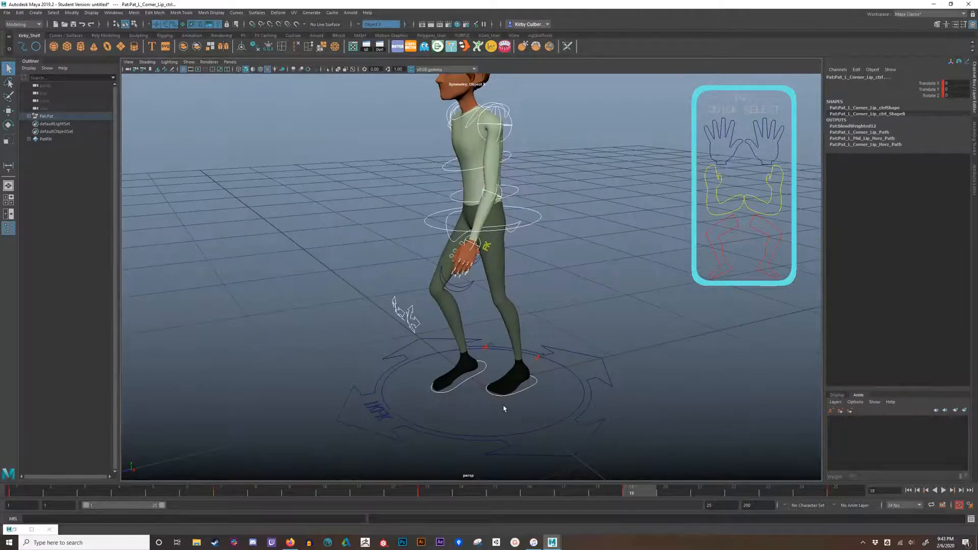
{"action": "left_click_drag", "start_coordinate": [475, 121], "coordinate": [457, 388], "text": "alt"}
{"action": "left_click", "coordinate": [457, 389]}
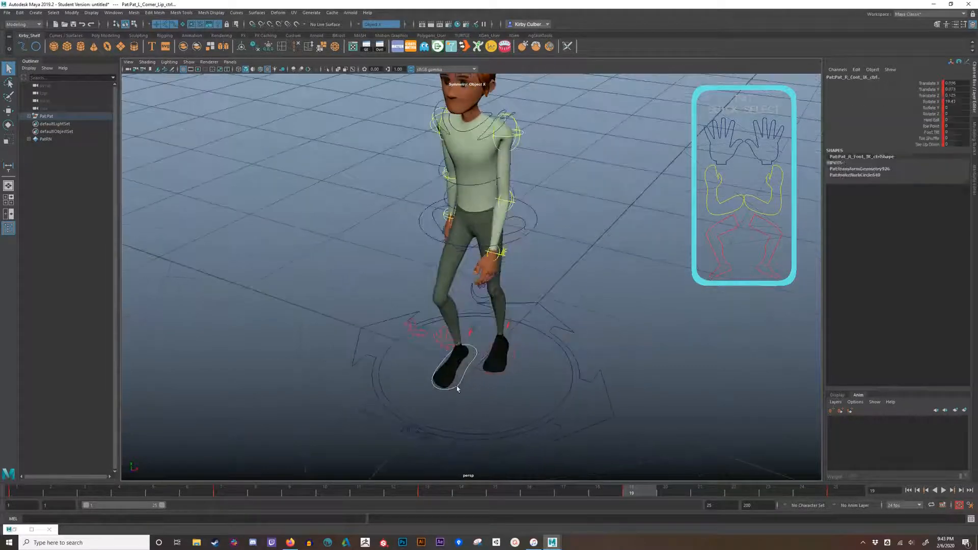
{"action": "right_click", "coordinate": [627, 491]}
{"action": "left_click", "coordinate": [640, 366]}
{"action": "left_click", "coordinate": [505, 369]}
{"action": "right_click", "coordinate": [638, 492]}
{"action": "mouse_move", "coordinate": [667, 378]}
{"action": "left_click", "coordinate": [736, 379]}
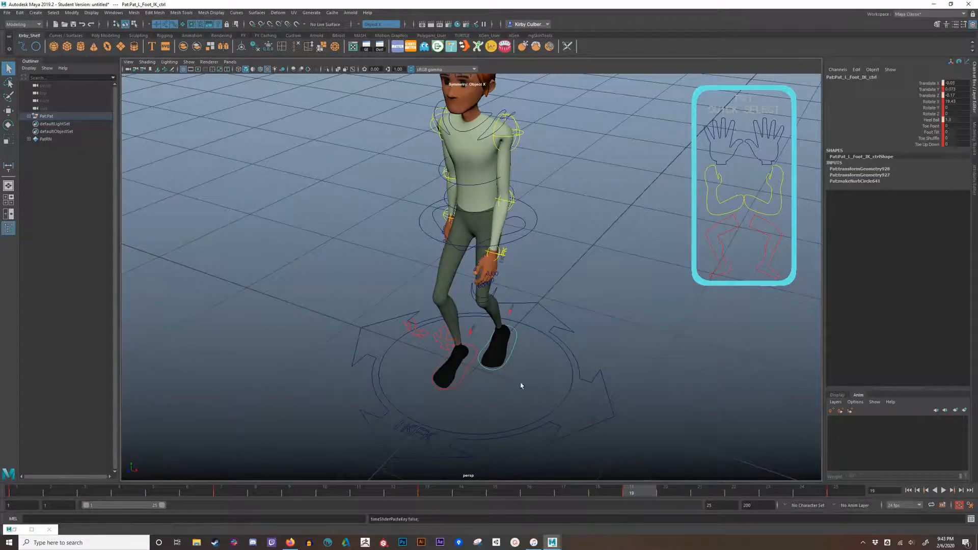
Make the left foot IK control's Translate X negative at frame 19
{"action": "left_click_drag", "start_coordinate": [521, 386], "coordinate": [548, 346], "text": "alt"}
{"action": "left_click", "coordinate": [634, 493]}
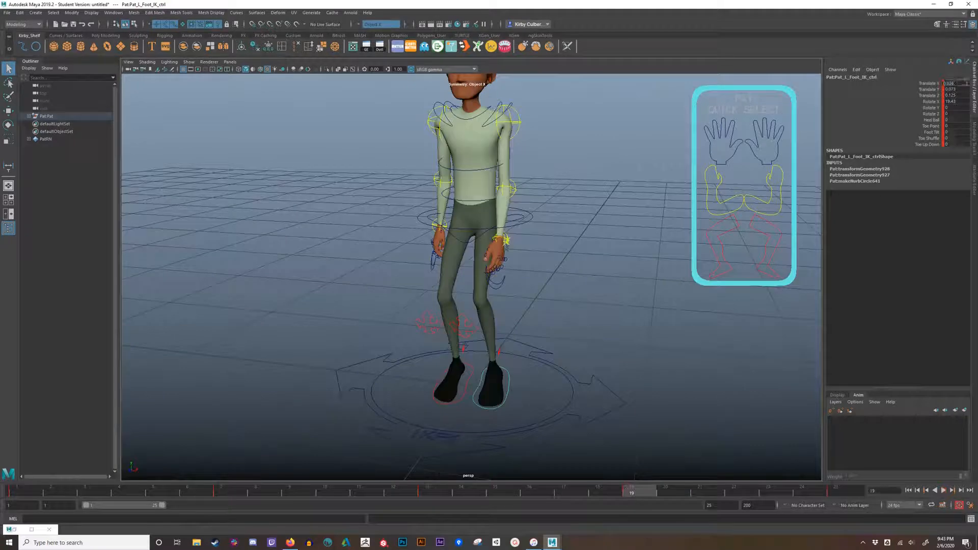
{"action": "type", "text": "-"}
{"action": "key", "text": "Return"}
{"action": "left_click_drag", "start_coordinate": [437, 373], "coordinate": [467, 396], "text": "alt"}
Copy the left foot IK pose from frame 7 onto the right foot IK control at frame 19 and flip the signs of Translate X and Rotate Y
{"action": "left_click", "coordinate": [455, 404]}
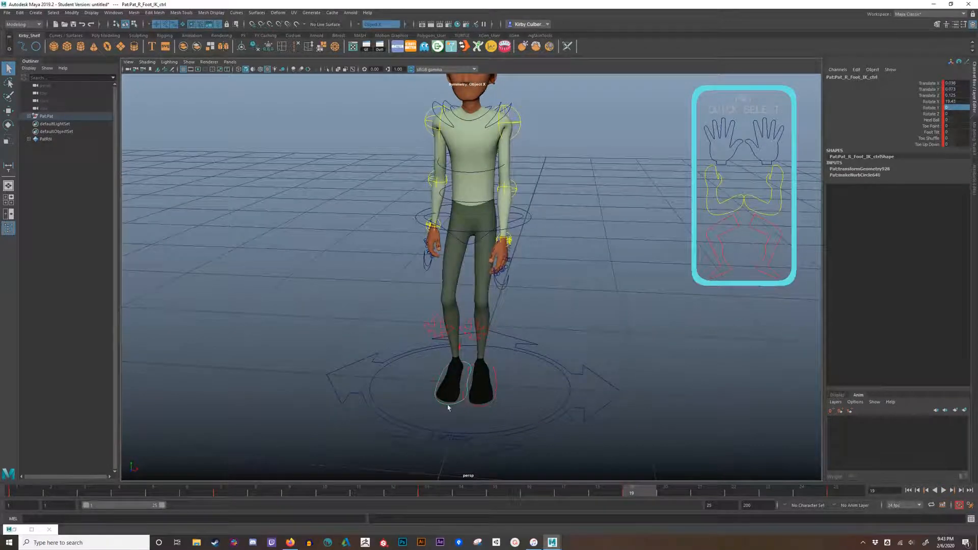
{"action": "left_click", "coordinate": [233, 493]}
{"action": "left_click_drag", "start_coordinate": [545, 414], "coordinate": [451, 390], "text": "alt"}
{"action": "left_click", "coordinate": [527, 399]}
{"action": "right_click", "coordinate": [239, 490]}
{"action": "left_click", "coordinate": [255, 367]}
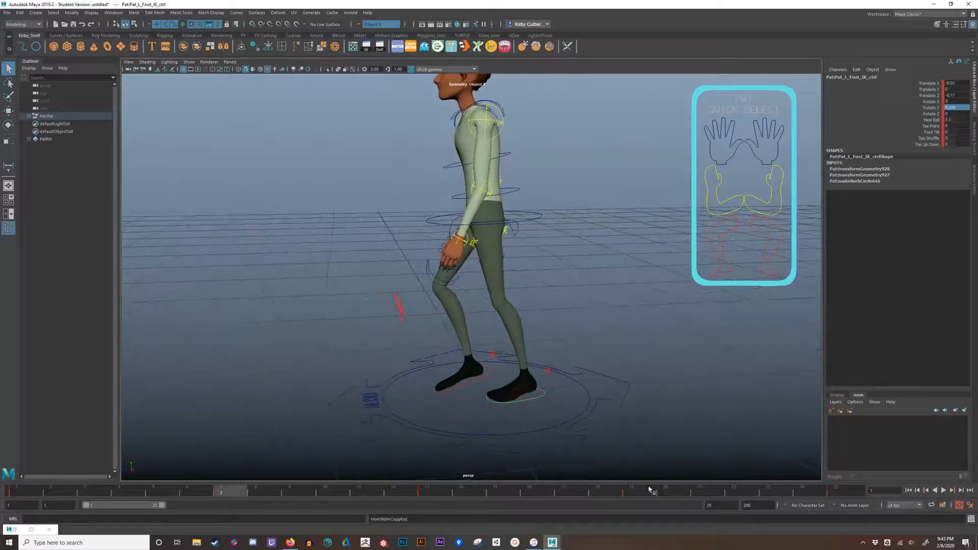
{"action": "left_click", "coordinate": [639, 491]}
{"action": "left_click", "coordinate": [461, 409]}
{"action": "left_click_drag", "start_coordinate": [387, 400], "coordinate": [534, 405], "text": "alt"}
{"action": "right_click", "coordinate": [639, 489]}
{"action": "left_click", "coordinate": [735, 381]}
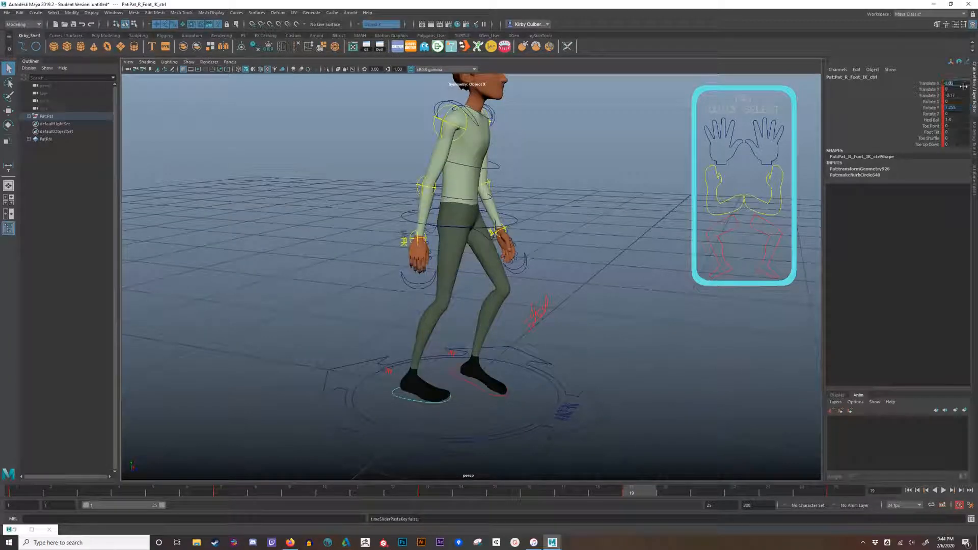
{"action": "key", "text": "Return"}
{"action": "key", "text": "Return"}
Copy the right arm FK controls' pose at frame 19 onto the left arm FK controls at the same frame
{"action": "left_click_drag", "start_coordinate": [545, 390], "coordinate": [447, 402], "text": "alt"}
{"action": "left_click", "coordinate": [708, 206]}
{"action": "right_click", "coordinate": [633, 490]}
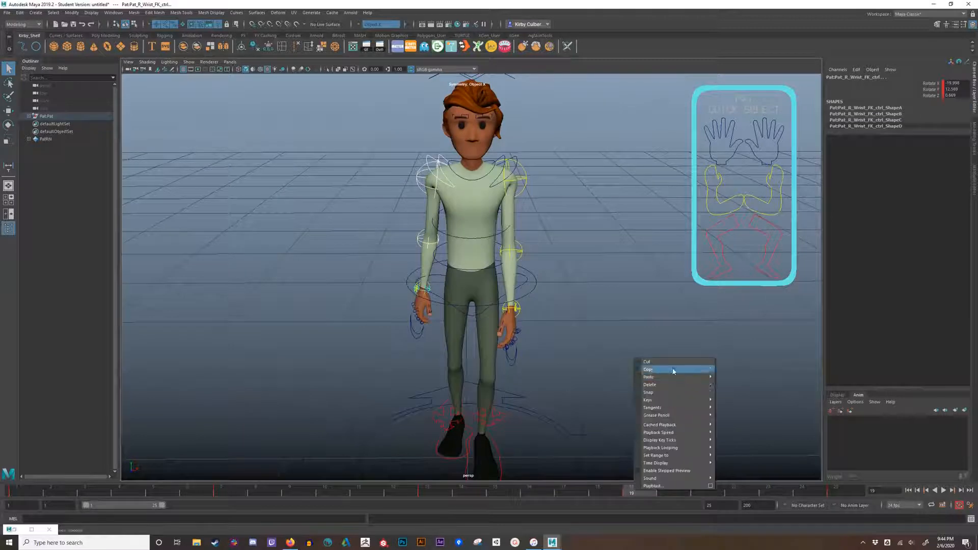
{"action": "left_click", "coordinate": [673, 370]}
{"action": "left_click", "coordinate": [780, 204]}
{"action": "right_click", "coordinate": [631, 487]}
{"action": "mouse_move", "coordinate": [675, 376]}
{"action": "left_click", "coordinate": [734, 377]}
Copy the left arm FK controls' pose from frame 7 onto the right arm FK controls at frame 19
{"action": "left_click", "coordinate": [234, 493]}
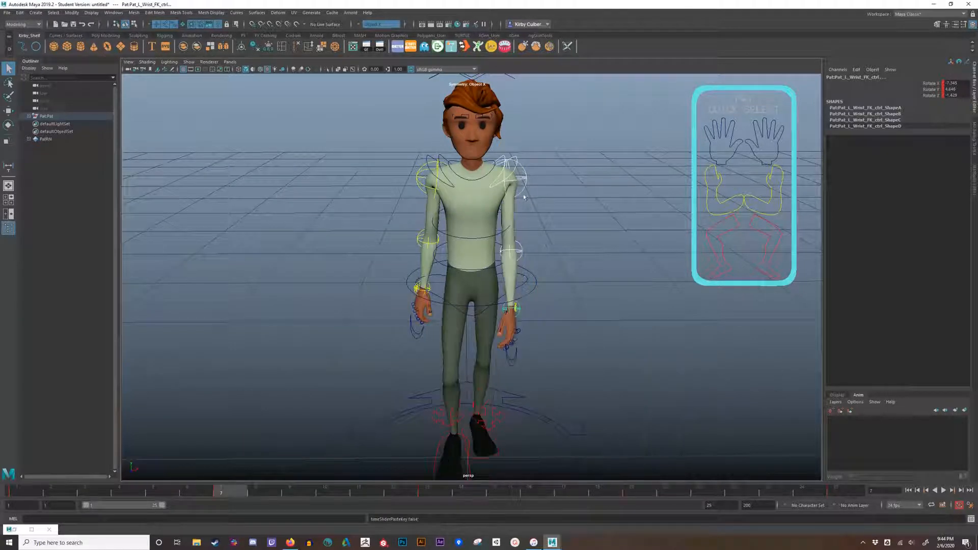
{"action": "right_click", "coordinate": [236, 494]}
{"action": "left_click", "coordinate": [275, 370]}
{"action": "left_click", "coordinate": [703, 207]}
{"action": "left_click", "coordinate": [641, 492]}
{"action": "right_click", "coordinate": [641, 493]}
{"action": "mouse_move", "coordinate": [682, 378]}
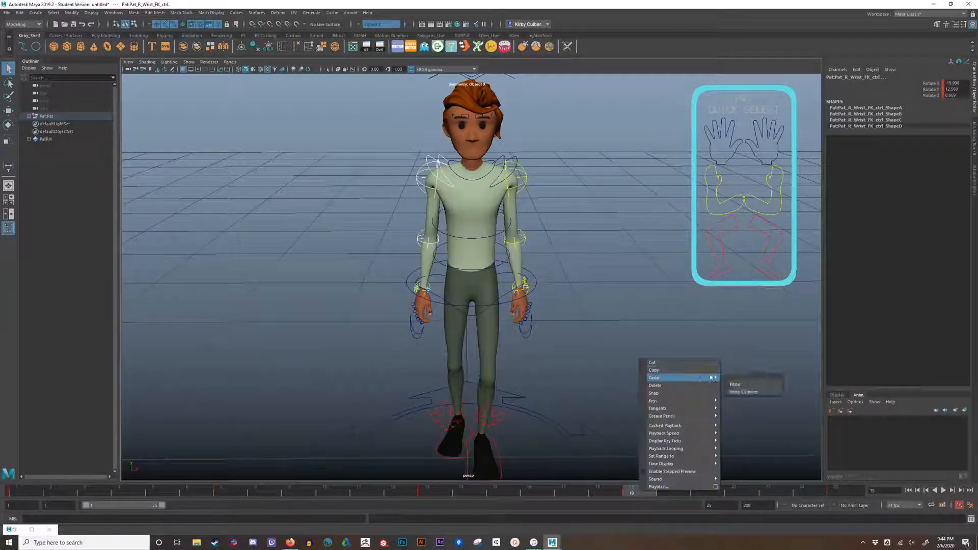
{"action": "left_click", "coordinate": [733, 383]}
Adjust the shoulder rotations in the frame 7 passing pose and key all of the rig's controls there
{"action": "left_click_drag", "start_coordinate": [698, 357], "coordinate": [585, 350], "text": "alt"}
{"action": "left_click_drag", "start_coordinate": [576, 490], "coordinate": [431, 484]}
{"action": "left_click_drag", "start_coordinate": [393, 282], "coordinate": [515, 303], "text": "alt"}
{"action": "mouse_move", "coordinate": [415, 491]}
{"action": "left_mouse_down"}
{"action": "mouse_move", "coordinate": [656, 487]}
{"action": "mouse_move", "coordinate": [558, 479]}
{"action": "mouse_move", "coordinate": [433, 491]}
{"action": "left_mouse_up"}
{"action": "left_click", "coordinate": [217, 493]}
{"action": "left_click_drag", "start_coordinate": [408, 265], "coordinate": [392, 303], "text": "alt"}
{"action": "left_click", "coordinate": [475, 205]}
{"action": "key", "text": "e"}
{"action": "left_click_drag", "start_coordinate": [616, 260], "coordinate": [489, 214], "text": "alt"}
{"action": "left_click", "coordinate": [520, 184]}
{"action": "left_click", "coordinate": [743, 109]}
{"action": "key", "text": "s"}
Adjust the shoulder FK rotations in the frame 19 passing pose and key all of the rig's controls there
{"action": "left_click_drag", "start_coordinate": [436, 490], "coordinate": [631, 490]}
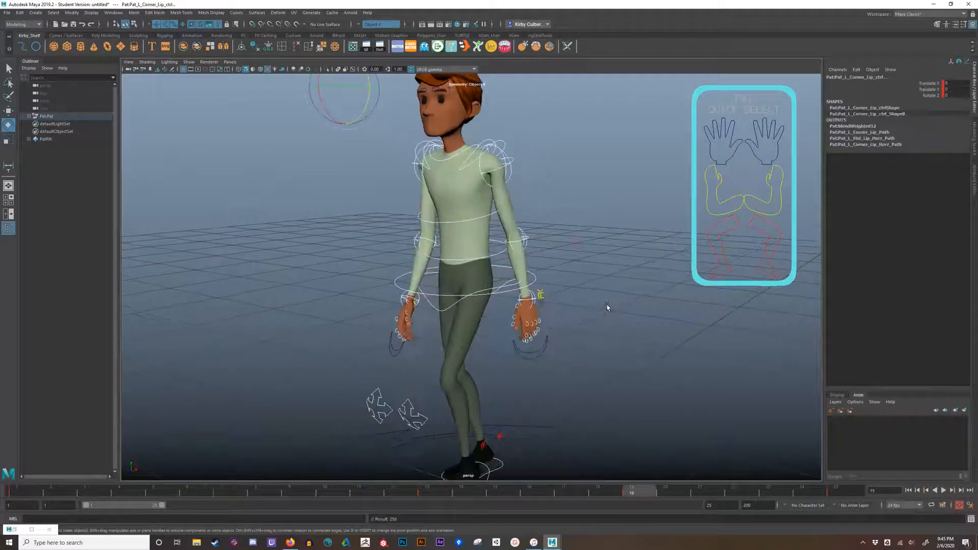
{"action": "left_click_drag", "start_coordinate": [608, 305], "coordinate": [685, 285], "text": "alt"}
{"action": "left_click", "coordinate": [606, 275]}
{"action": "left_click", "coordinate": [439, 178]}
{"action": "left_click_drag", "start_coordinate": [601, 203], "coordinate": [413, 212], "text": "alt"}
{"action": "left_click", "coordinate": [526, 182]}
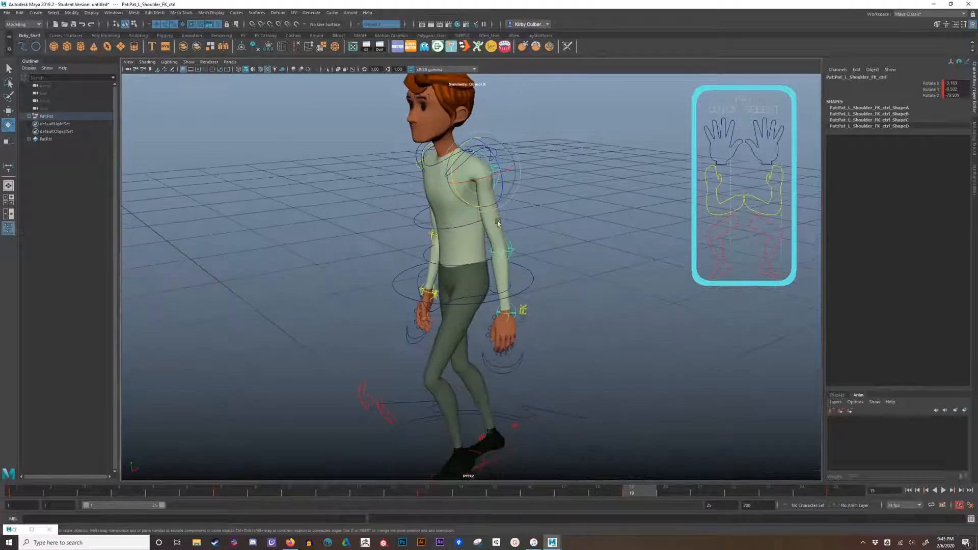
{"action": "left_click", "coordinate": [742, 109]}
{"action": "key", "text": "s"}
Play back the walk cycle and review the whole character from the side
{"action": "left_click_drag", "start_coordinate": [632, 489], "coordinate": [533, 438]}
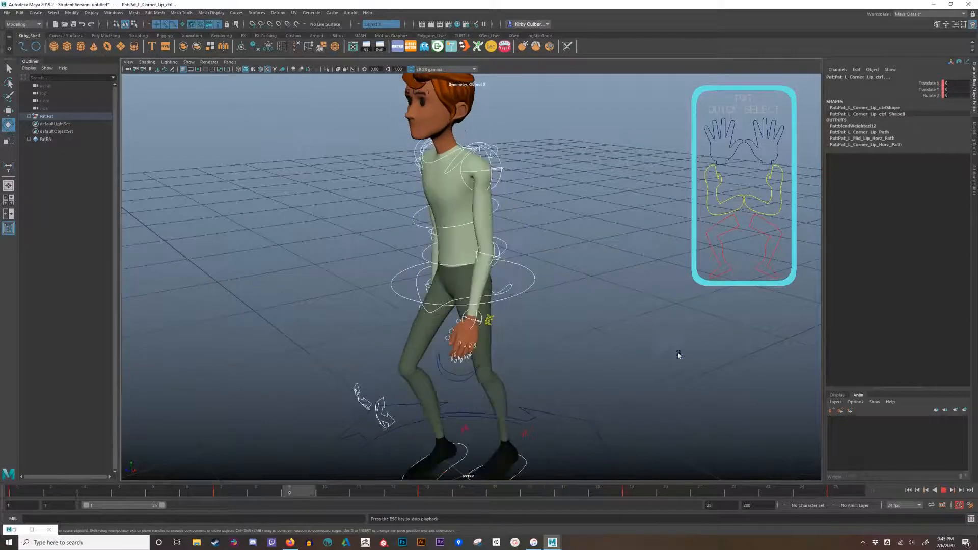
{"action": "right_click_drag", "start_coordinate": [679, 356], "coordinate": [576, 321], "text": "alt"}
{"action": "left_click_drag", "start_coordinate": [576, 321], "coordinate": [589, 326], "text": "alt"}
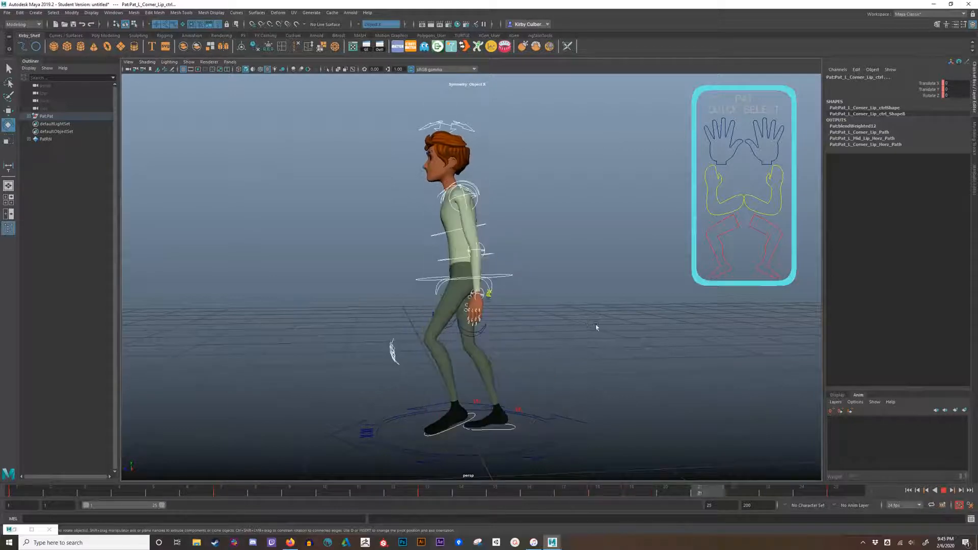
Review the playing walk cycle from the front and three-quarter views, and stop playback
{"action": "left_click_drag", "start_coordinate": [595, 325], "coordinate": [647, 328], "text": "alt"}
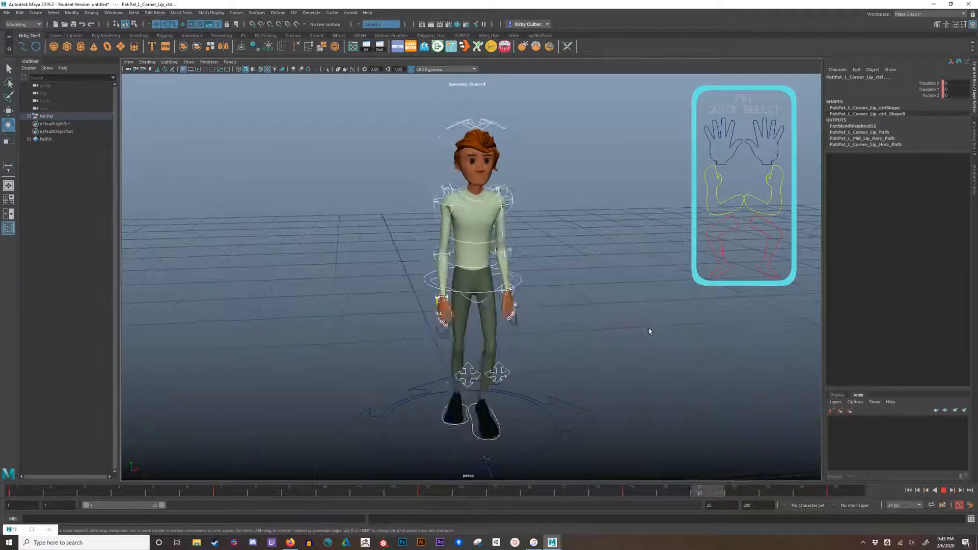
{"action": "left_click_drag", "start_coordinate": [641, 331], "coordinate": [576, 334], "text": "alt"}
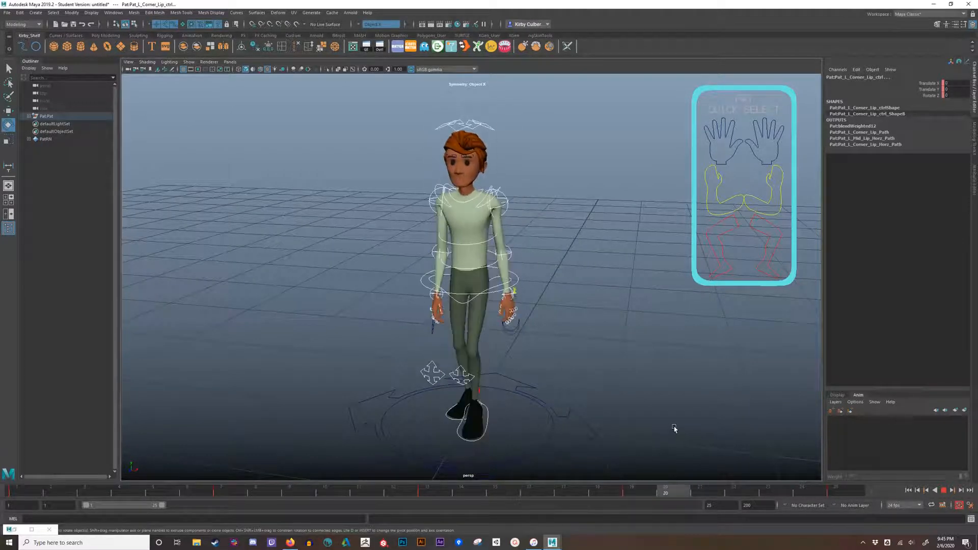
{"action": "key", "text": "Escape"}
{"action": "left_click", "coordinate": [624, 416]}
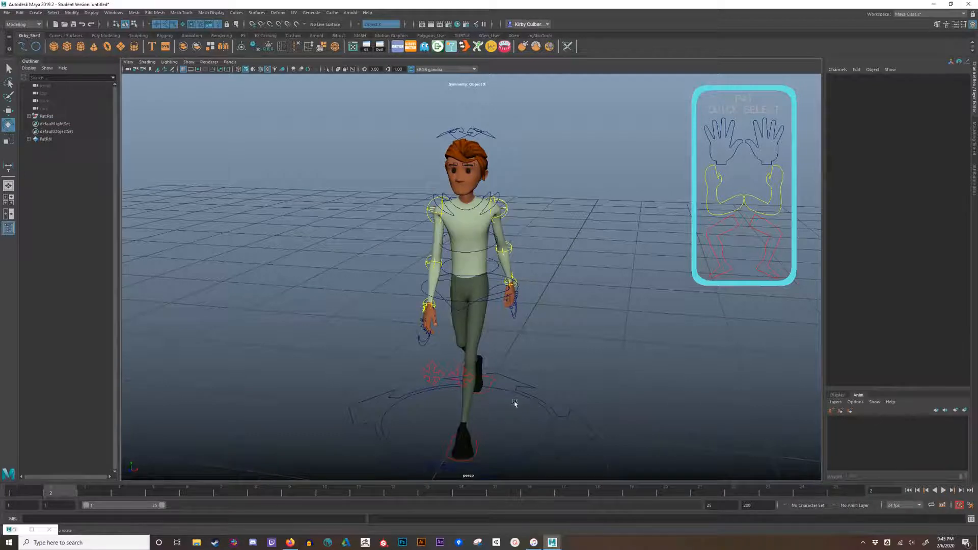
Examine the contact and passing poses and the in-between frames 3, 5, 11 and 17 on the timeline
{"action": "left_click_drag", "start_coordinate": [554, 359], "coordinate": [546, 349], "text": "alt"}
{"action": "left_click", "coordinate": [776, 233]}
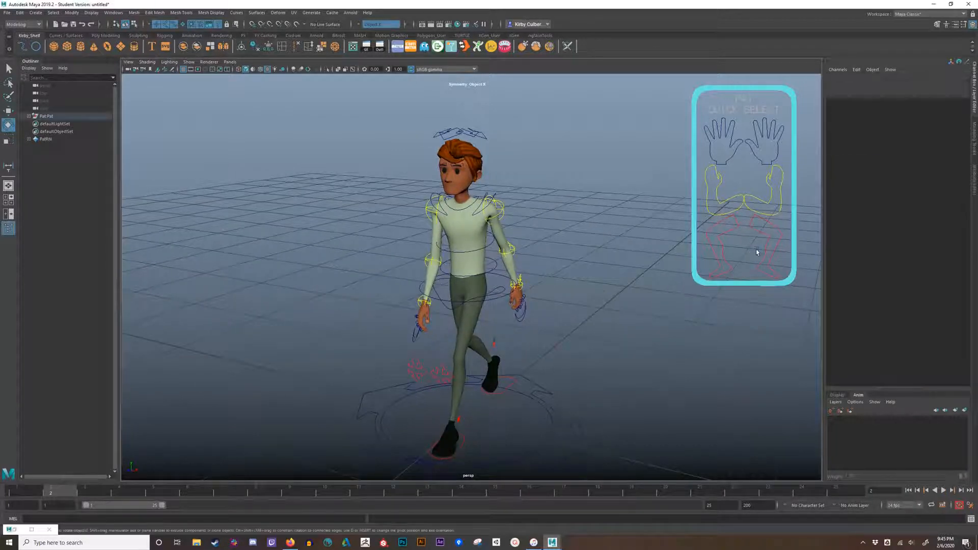
{"action": "left_click", "coordinate": [20, 492]}
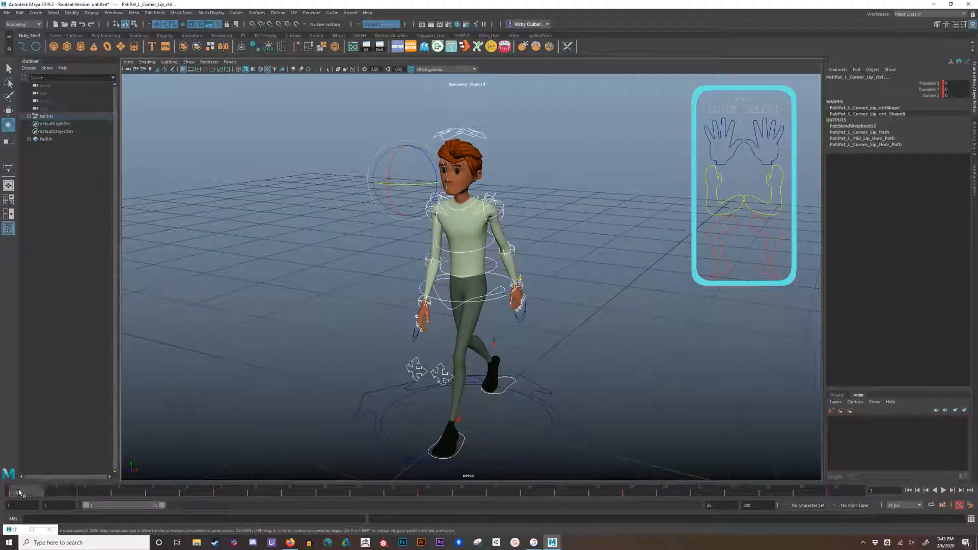
{"action": "left_click", "coordinate": [235, 496]}
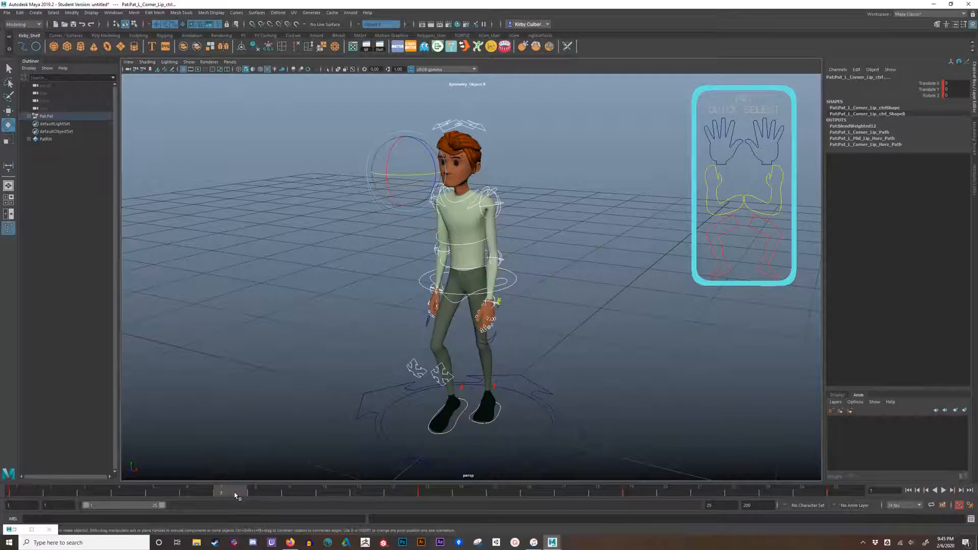
{"action": "left_click", "coordinate": [452, 493]}
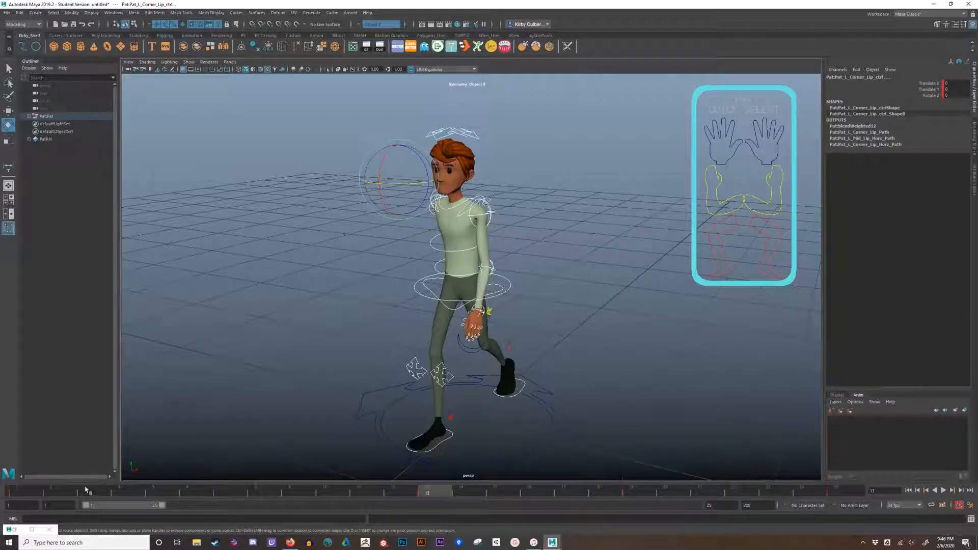
{"action": "left_click_drag", "start_coordinate": [87, 492], "coordinate": [154, 493]}
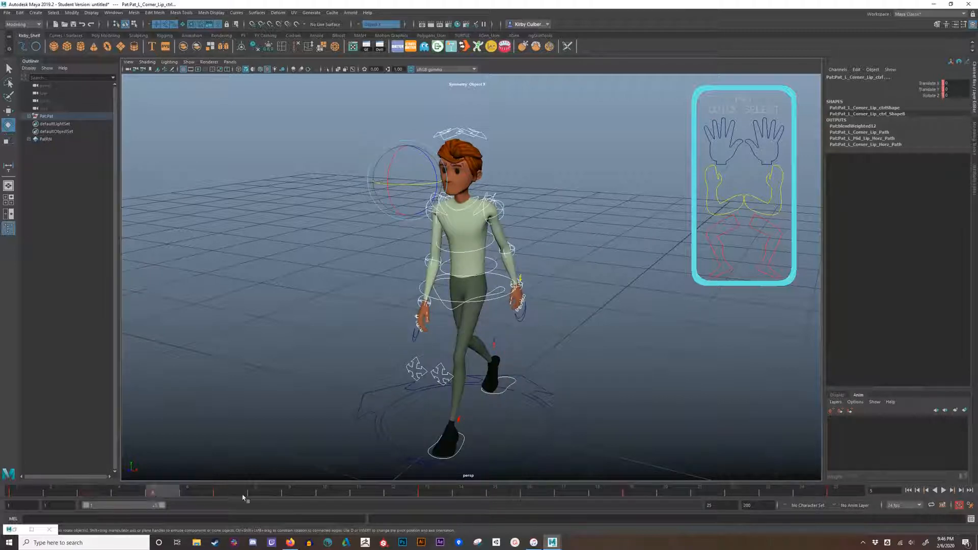
{"action": "left_click", "coordinate": [285, 496]}
{"action": "left_click", "coordinate": [359, 494]}
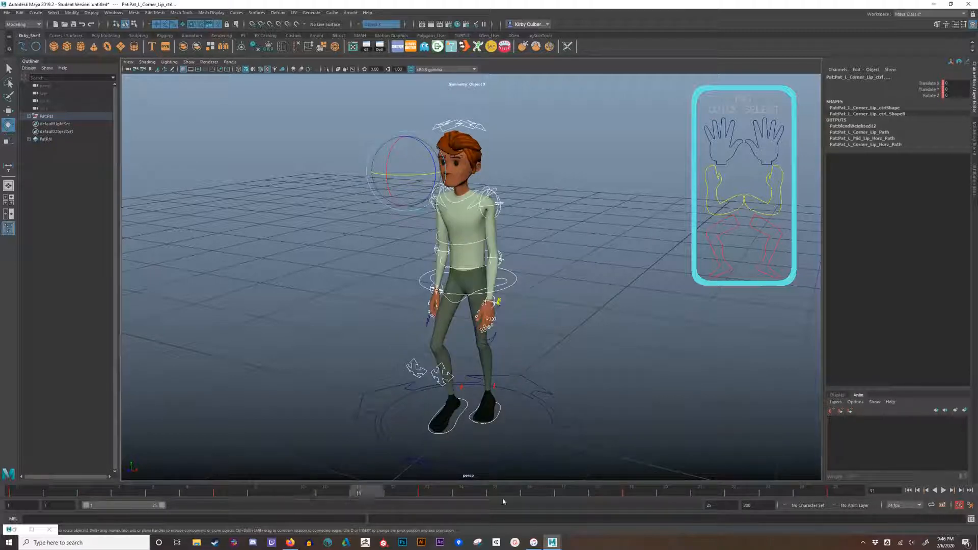
{"action": "left_click", "coordinate": [522, 500]}
{"action": "left_click", "coordinate": [579, 500]}
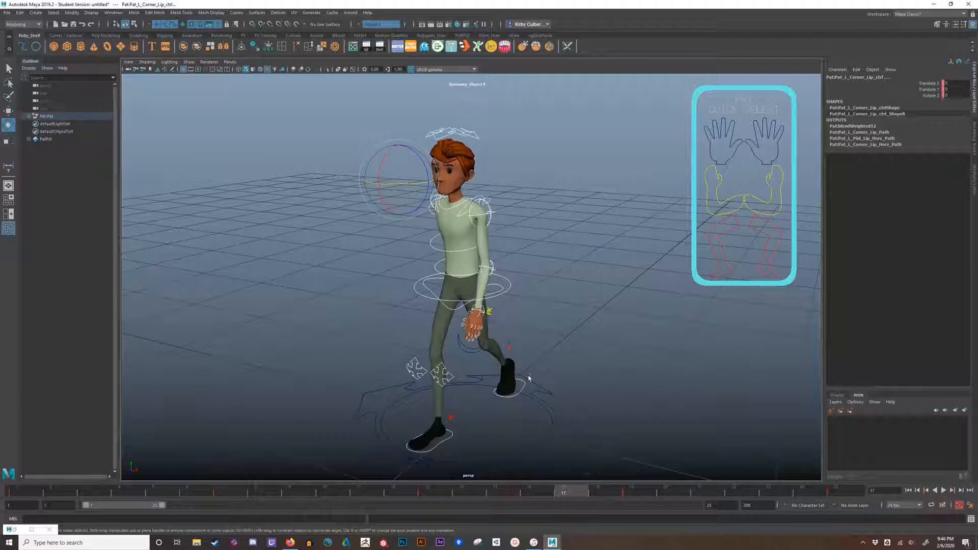
{"action": "left_click", "coordinate": [99, 492]}
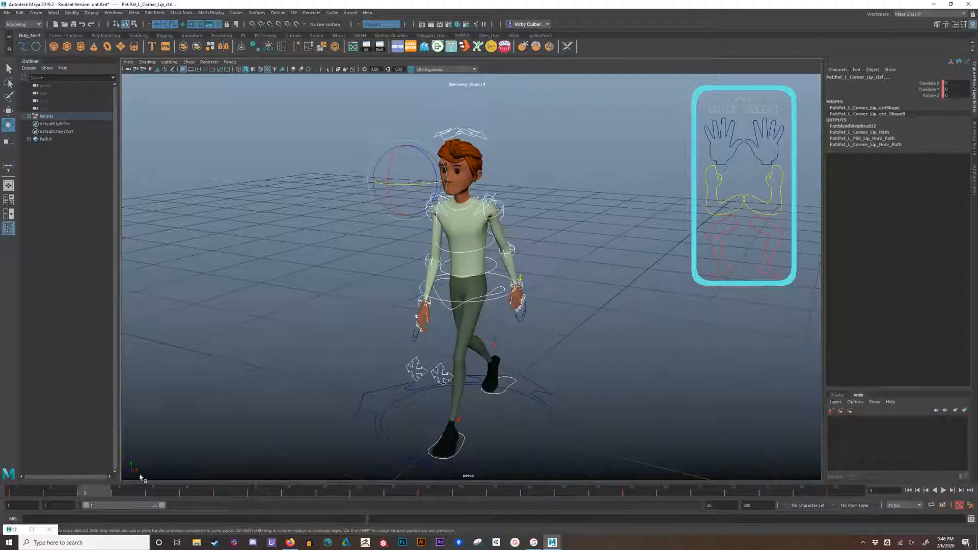
Select the rig's root control at frame 3 and open the Graph Editor beside the character
{"action": "middle_click_drag", "start_coordinate": [351, 378], "coordinate": [382, 350], "text": "alt"}
{"action": "left_click_drag", "start_coordinate": [601, 301], "coordinate": [543, 293], "text": "alt"}
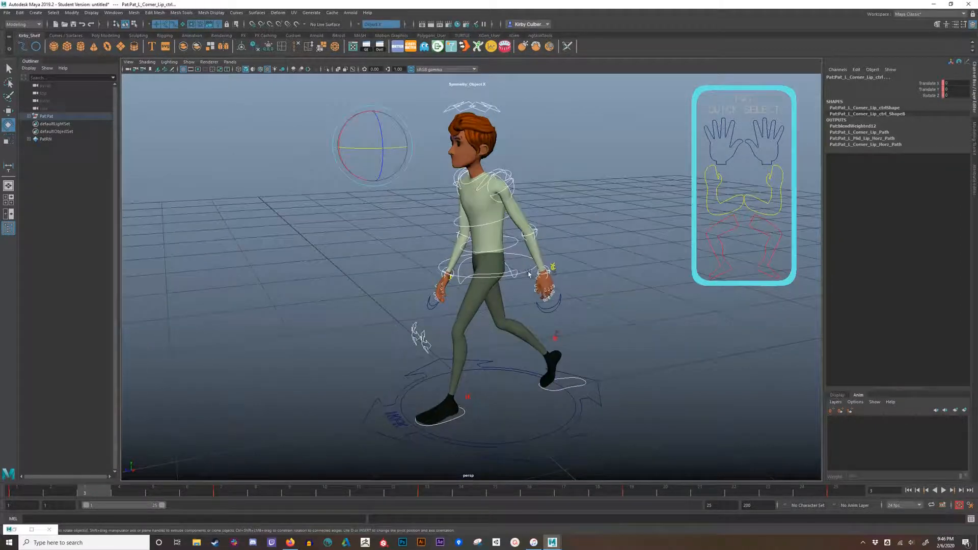
{"action": "left_click", "coordinate": [530, 286]}
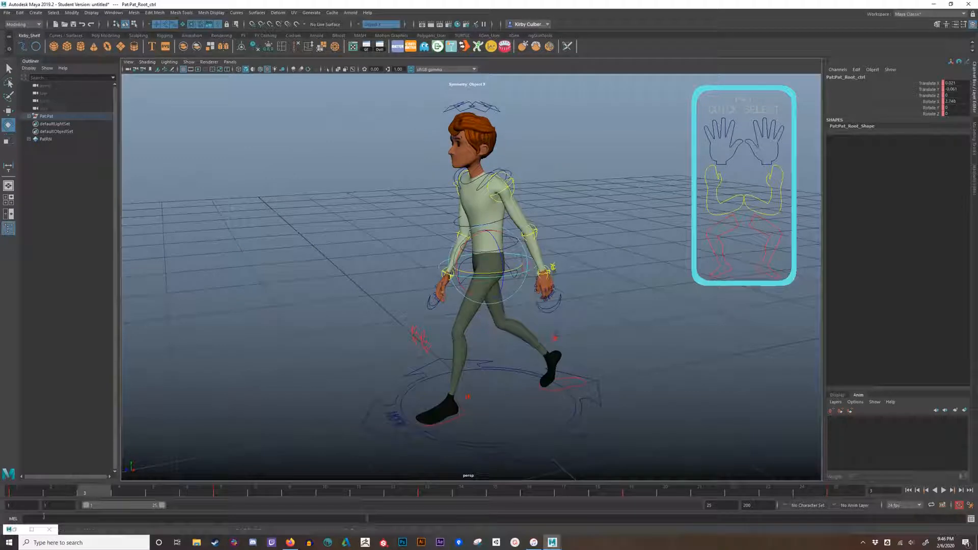
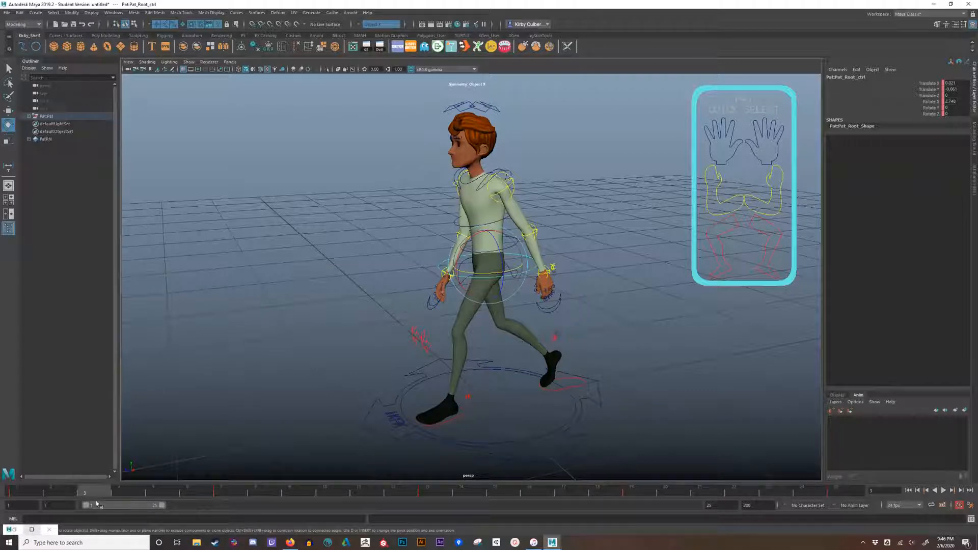
{"action": "left_click", "coordinate": [15, 530]}
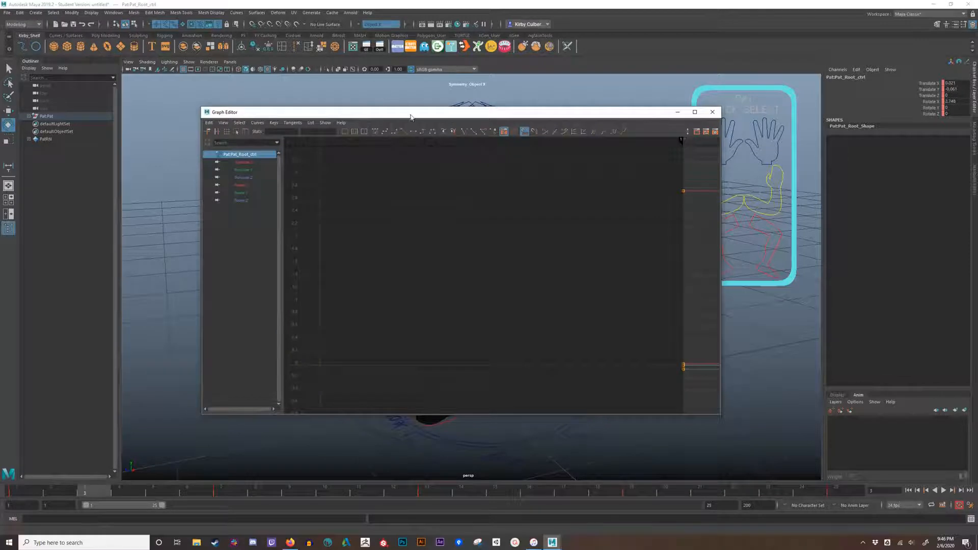
{"action": "left_click_drag", "start_coordinate": [410, 117], "coordinate": [655, 148]}
{"action": "middle_click_drag", "start_coordinate": [406, 280], "coordinate": [228, 253], "text": "alt"}
{"action": "left_click_drag", "start_coordinate": [227, 254], "coordinate": [233, 249], "text": "alt"}
{"action": "right_click_drag", "start_coordinate": [233, 249], "coordinate": [254, 248], "text": "alt"}
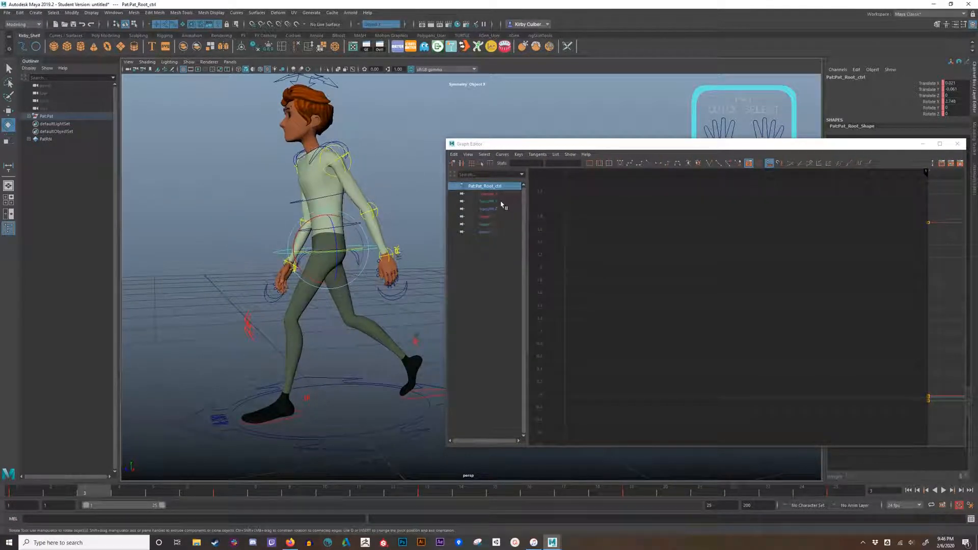
Isolate the root control's Translate Y curve in the Graph Editor and frame it
{"action": "left_click_drag", "start_coordinate": [748, 149], "coordinate": [798, 147]}
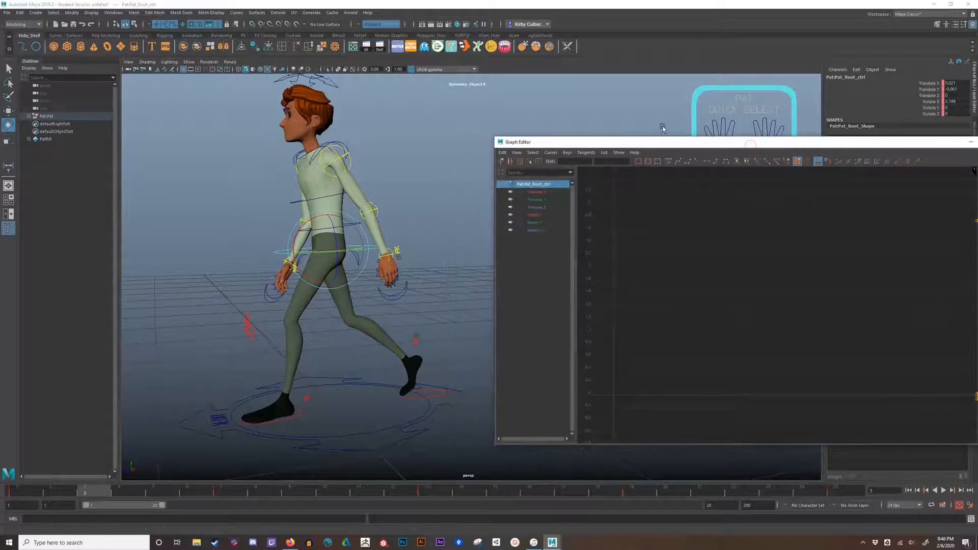
{"action": "left_click_drag", "start_coordinate": [655, 146], "coordinate": [573, 132]}
{"action": "left_click", "coordinate": [462, 185]}
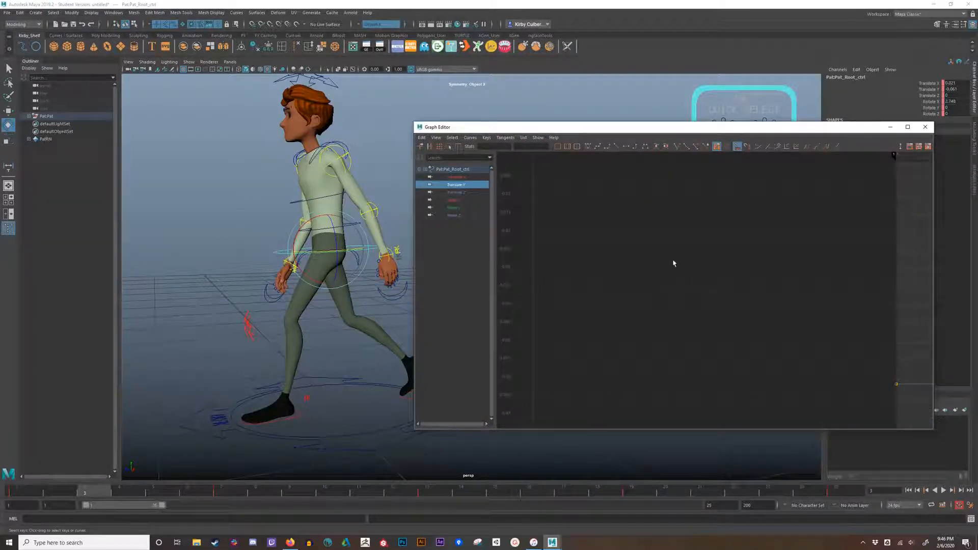
{"action": "key", "text": "f"}
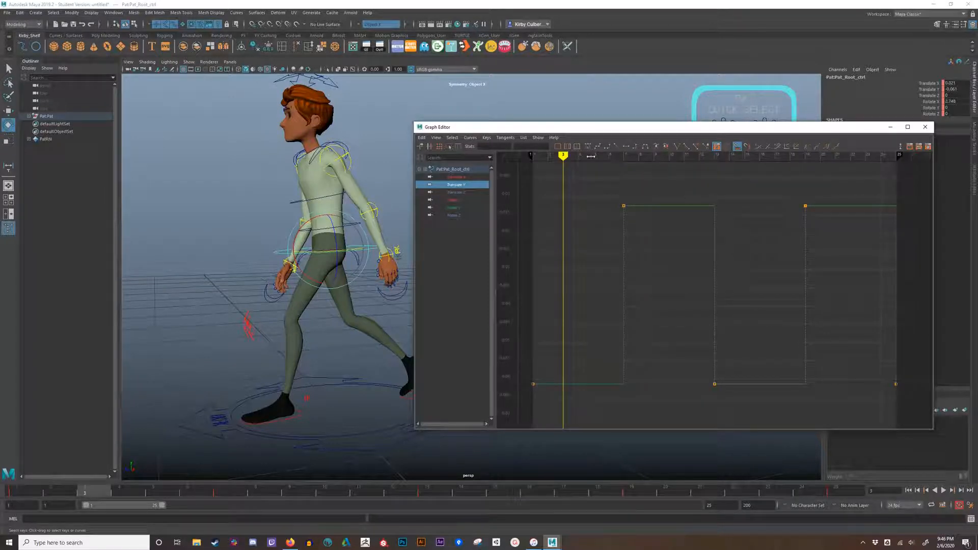
Insert keys on the root's Translate Y curve at frames 3 and 5
{"action": "mouse_move", "coordinate": [571, 156]}
{"action": "left_mouse_down"}
{"action": "mouse_move", "coordinate": [867, 156]}
{"action": "mouse_move", "coordinate": [608, 198]}
{"action": "mouse_move", "coordinate": [563, 285]}
{"action": "left_mouse_up"}
{"action": "left_click_drag", "start_coordinate": [574, 368], "coordinate": [597, 407]}
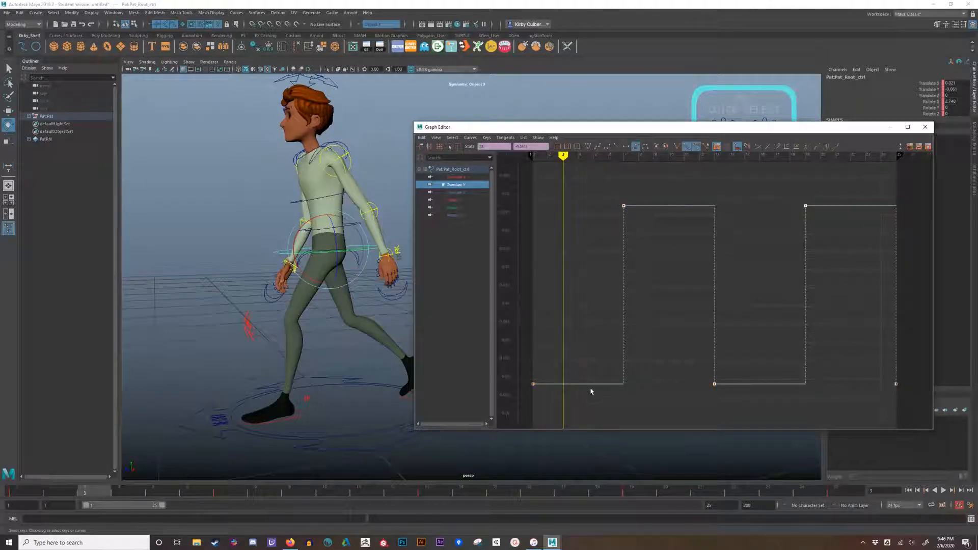
{"action": "mouse_move", "coordinate": [564, 157]}
{"action": "left_mouse_down"}
{"action": "mouse_move", "coordinate": [538, 158]}
{"action": "mouse_move", "coordinate": [563, 158]}
{"action": "left_mouse_up"}
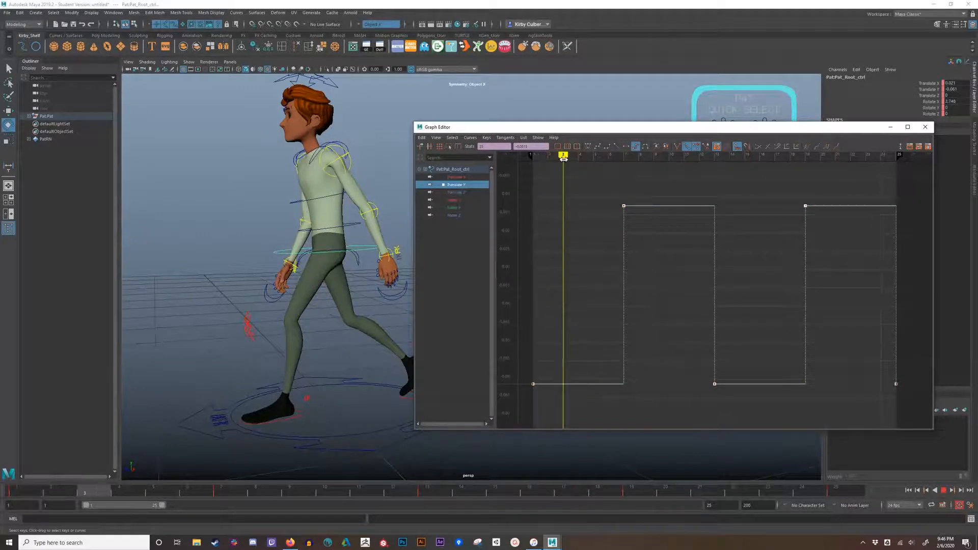
{"action": "right_click_drag", "start_coordinate": [598, 389], "coordinate": [611, 393]}
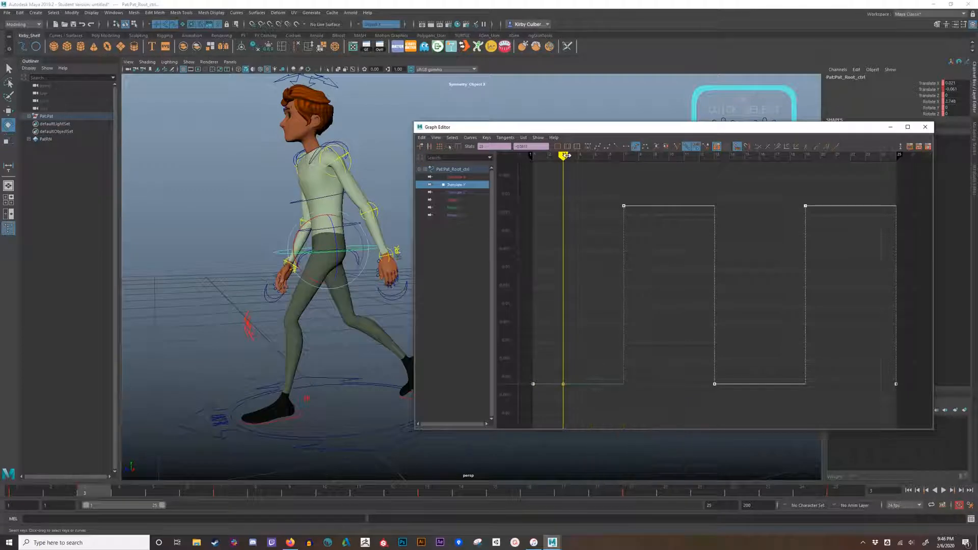
{"action": "left_click_drag", "start_coordinate": [566, 156], "coordinate": [593, 156]}
{"action": "right_click_drag", "start_coordinate": [606, 385], "coordinate": [614, 392]}
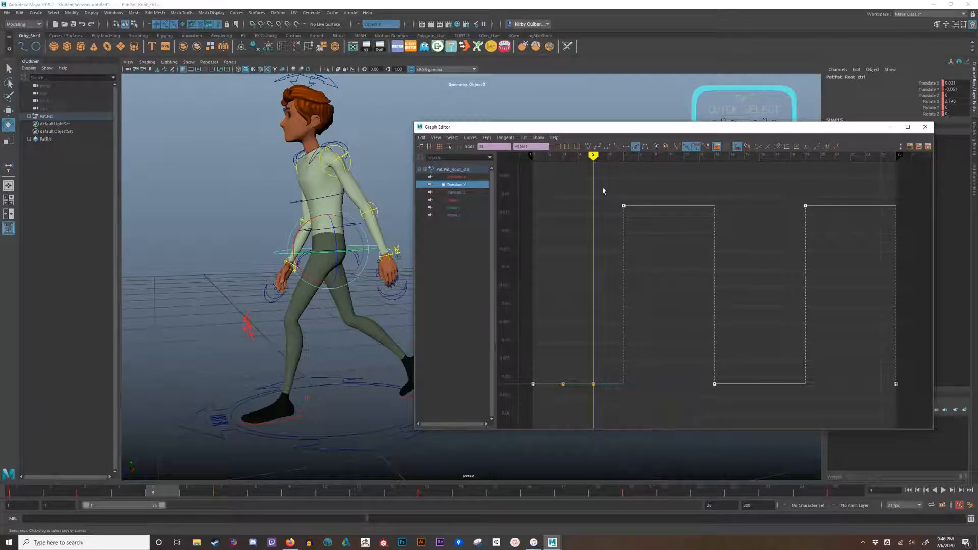
Insert keys on the root's Translate Y curve at frames 9 and 11
{"action": "left_click_drag", "start_coordinate": [599, 156], "coordinate": [653, 156]}
{"action": "right_click_drag", "start_coordinate": [671, 205], "coordinate": [684, 206]}
{"action": "left_click_drag", "start_coordinate": [654, 156], "coordinate": [684, 156]}
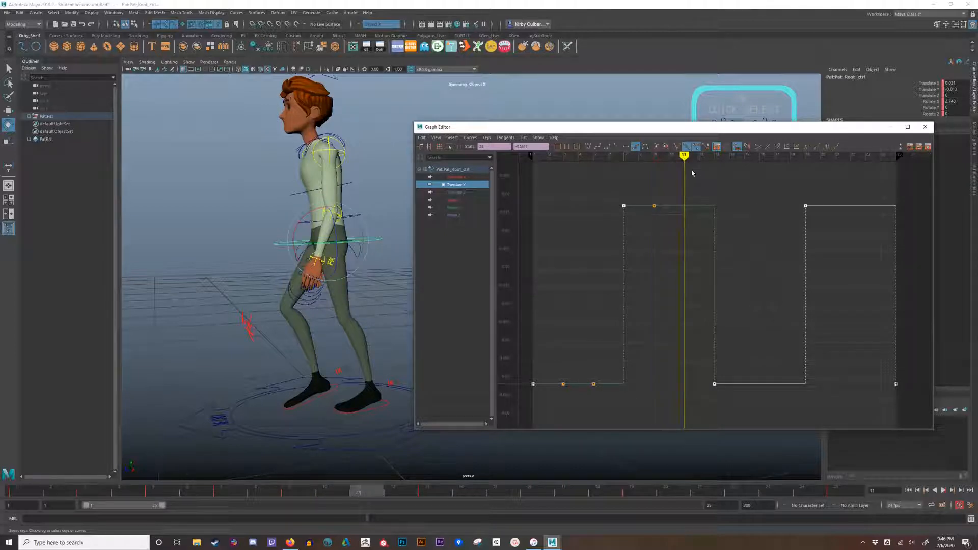
{"action": "right_click_drag", "start_coordinate": [706, 206], "coordinate": [708, 209]}
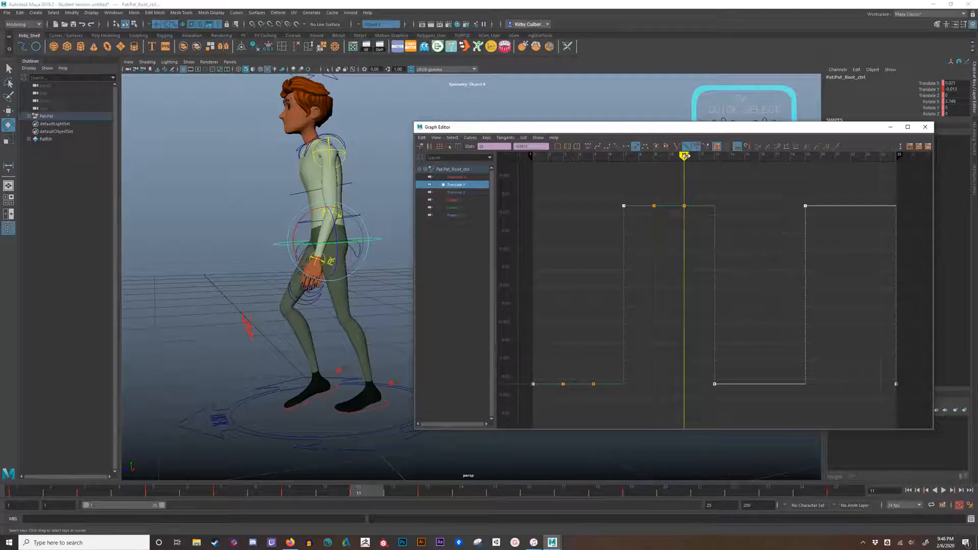
Raise the root's Translate Y keys at frames 3 and 5 into a stepped, eased rise toward the frame 7 passing pose
{"action": "left_click_drag", "start_coordinate": [684, 156], "coordinate": [539, 183]}
{"action": "key", "text": "alt+v"}
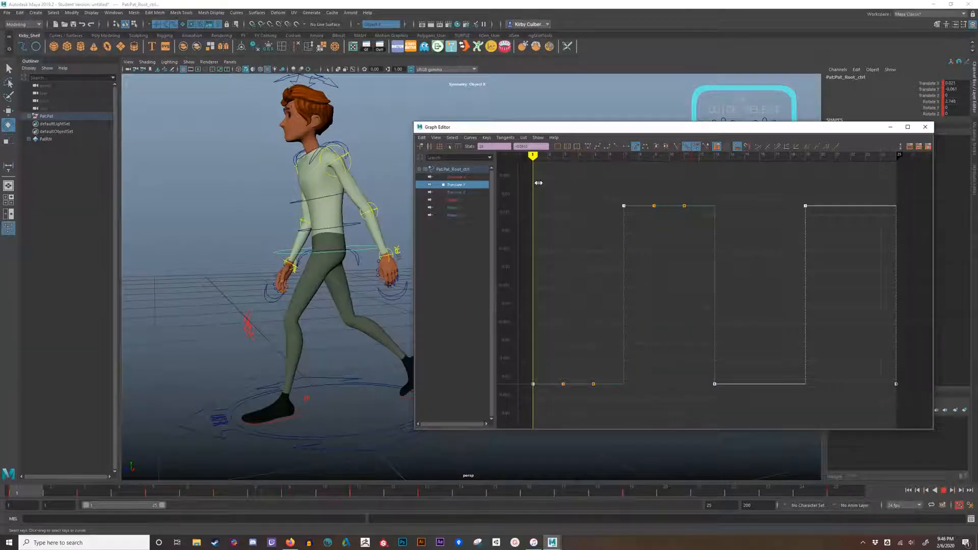
{"action": "left_click_drag", "start_coordinate": [570, 187], "coordinate": [566, 188]}
{"action": "left_click_drag", "start_coordinate": [557, 369], "coordinate": [633, 406]}
{"action": "middle_click_drag", "start_coordinate": [634, 406], "coordinate": [633, 389], "text": "shift"}
{"action": "left_click_drag", "start_coordinate": [625, 387], "coordinate": [600, 354]}
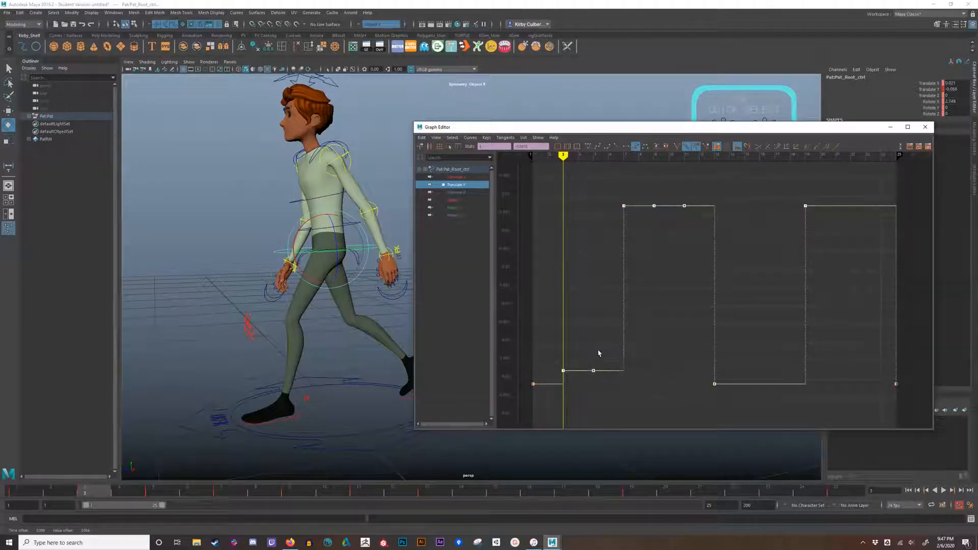
{"action": "left_click_drag", "start_coordinate": [656, 397], "coordinate": [603, 361]}
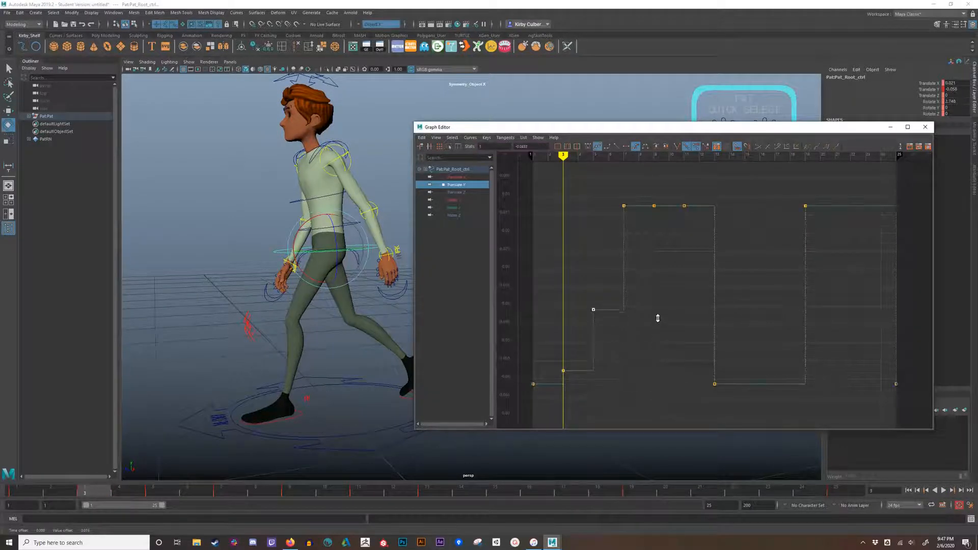
{"action": "middle_click_drag", "start_coordinate": [658, 319], "coordinate": [663, 283], "text": "shift"}
{"action": "left_click_drag", "start_coordinate": [617, 389], "coordinate": [561, 359]}
{"action": "middle_click_drag", "start_coordinate": [659, 376], "coordinate": [662, 359], "text": "shift"}
{"action": "left_click_drag", "start_coordinate": [656, 305], "coordinate": [585, 258]}
{"action": "middle_click_drag", "start_coordinate": [655, 284], "coordinate": [656, 275], "text": "shift"}
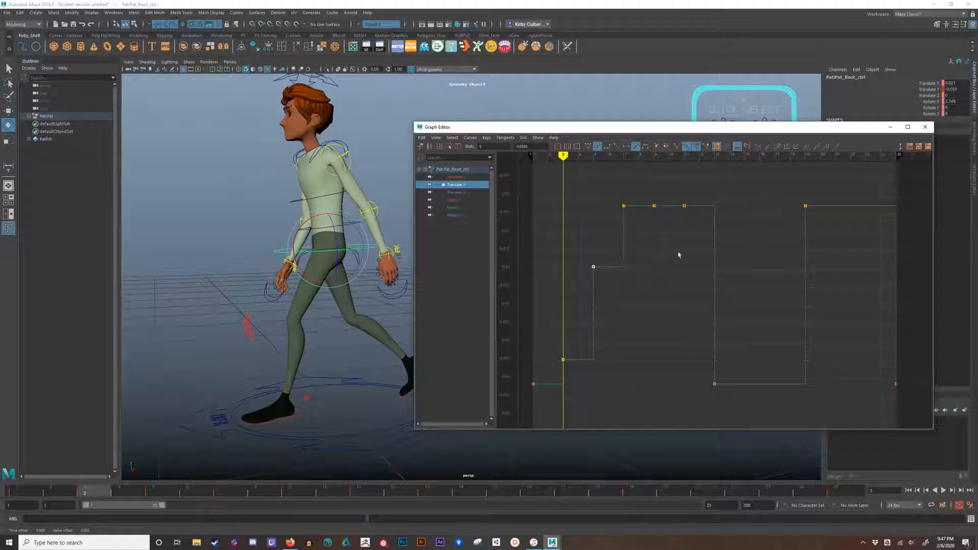
Lower the root's Translate Y keys slightly at frame 9 and further at frame 11, stepping down toward the frame 13 contact
{"action": "left_click_drag", "start_coordinate": [643, 184], "coordinate": [689, 221]}
{"action": "middle_click_drag", "start_coordinate": [693, 264], "coordinate": [708, 377], "text": "shift"}
{"action": "left_click", "coordinate": [684, 225]}
{"action": "left_click", "coordinate": [647, 222]}
{"action": "left_click_drag", "start_coordinate": [704, 305], "coordinate": [681, 315]}
Play back the walk cycle to check the root's up-and-down motion, and stop playback
{"action": "left_click_drag", "start_coordinate": [564, 157], "coordinate": [516, 157]}
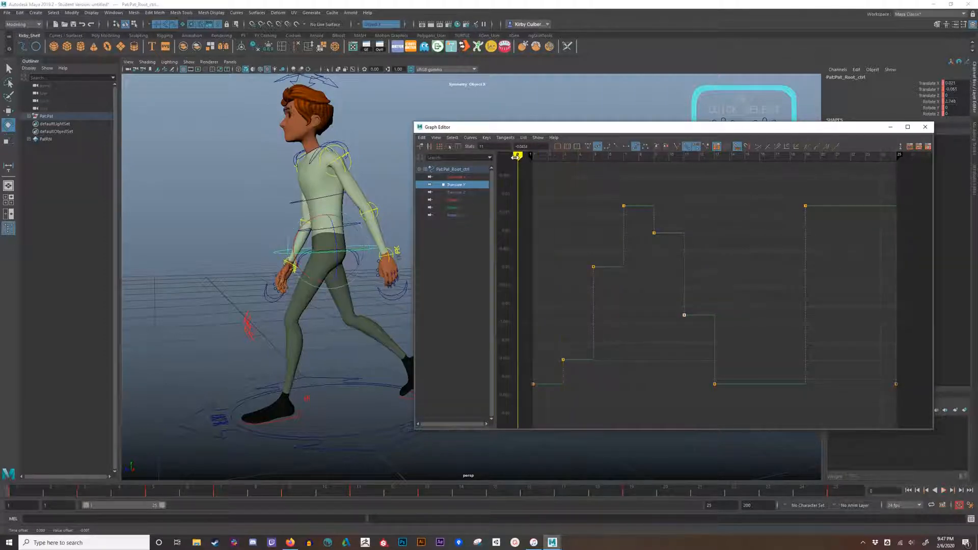
{"action": "left_click", "coordinate": [944, 491]}
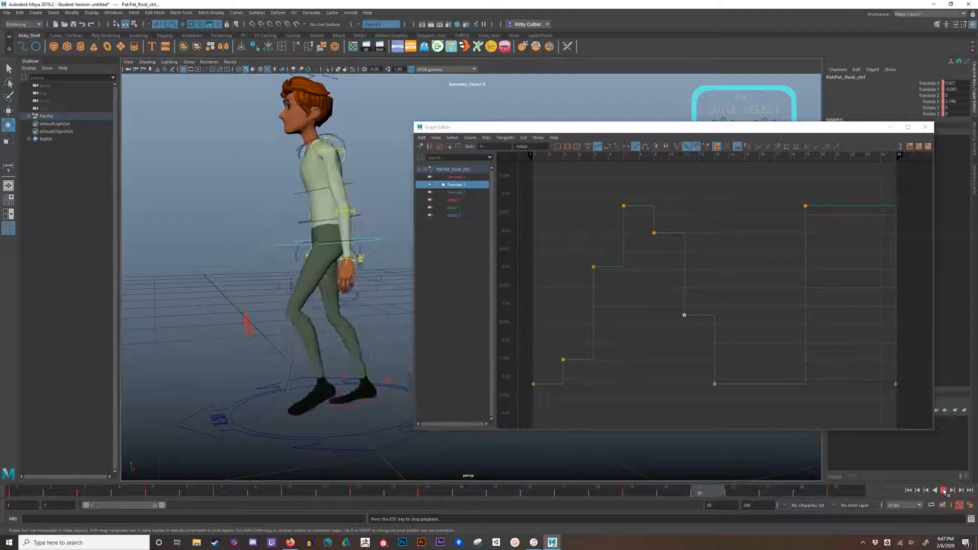
{"action": "key", "text": "Escape"}
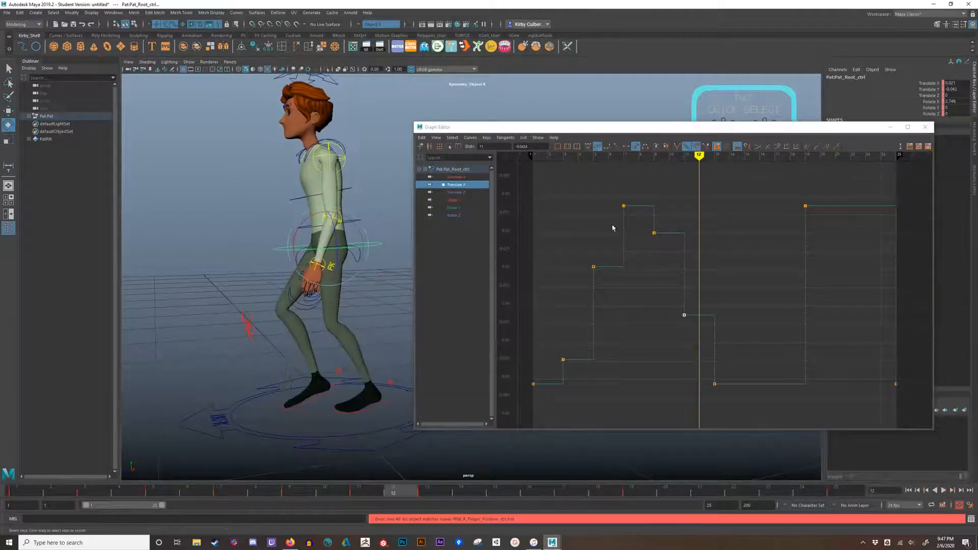
Copy the root's Translate Y keys from frames 1 to 13 and paste them at frame 13 to repeat the bounce through frame 25
{"action": "left_click", "coordinate": [610, 223]}
{"action": "left_click_drag", "start_coordinate": [524, 180], "coordinate": [764, 409]}
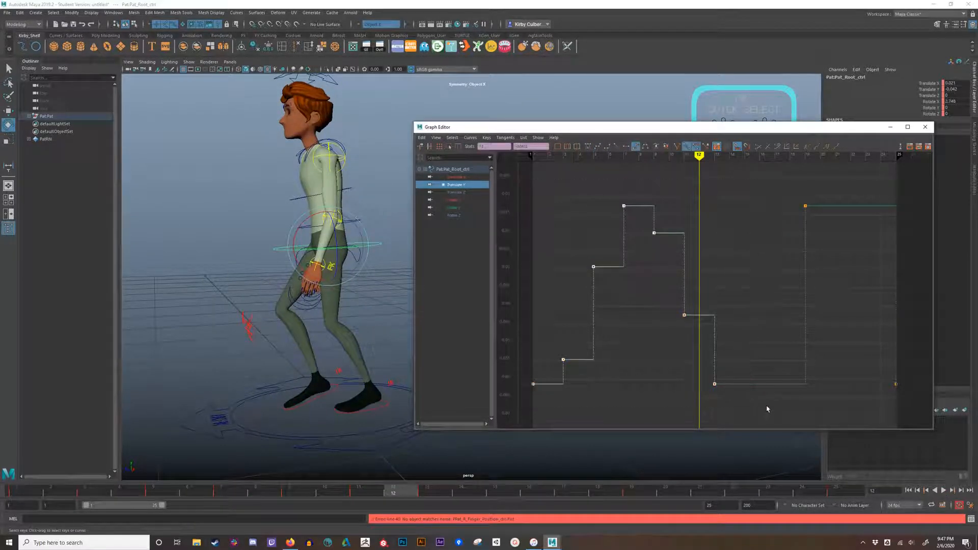
{"action": "key", "text": "period"}
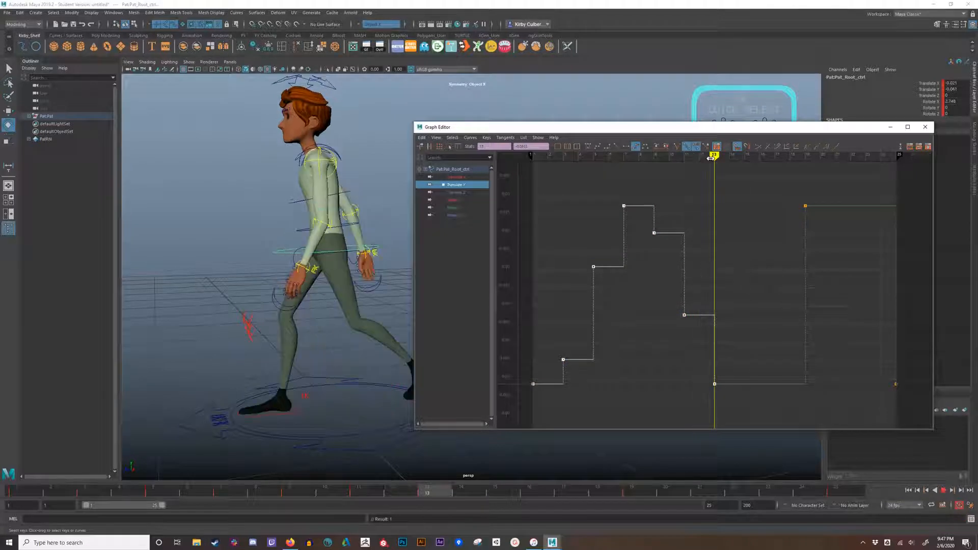
{"action": "left_click_drag", "start_coordinate": [523, 178], "coordinate": [749, 426]}
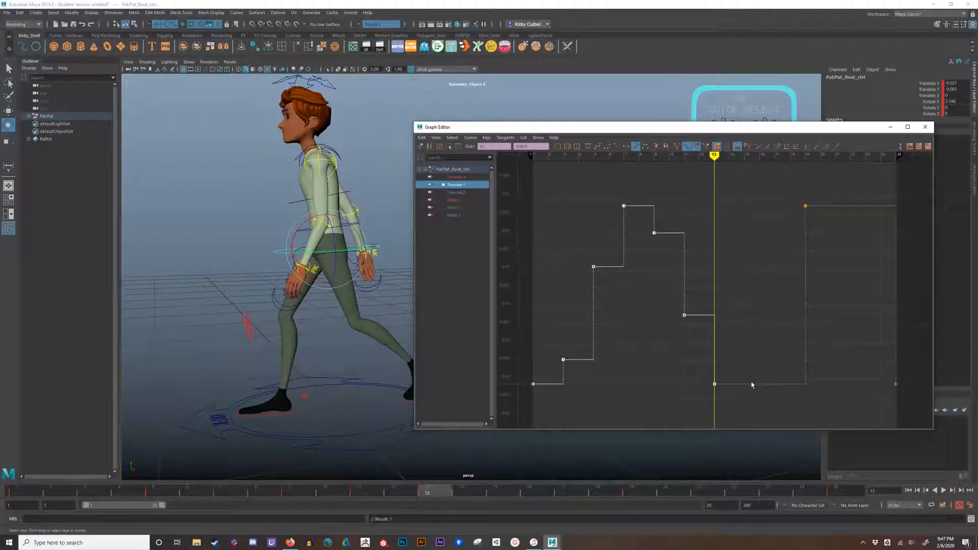
{"action": "mouse_move", "coordinate": [718, 156]}
{"action": "left_mouse_down"}
{"action": "mouse_move", "coordinate": [726, 157]}
{"action": "mouse_move", "coordinate": [717, 158]}
{"action": "left_mouse_up"}
{"action": "key", "text": "alt+v"}
{"action": "key", "text": "alt+v"}
{"action": "key", "text": "ctrl+v"}
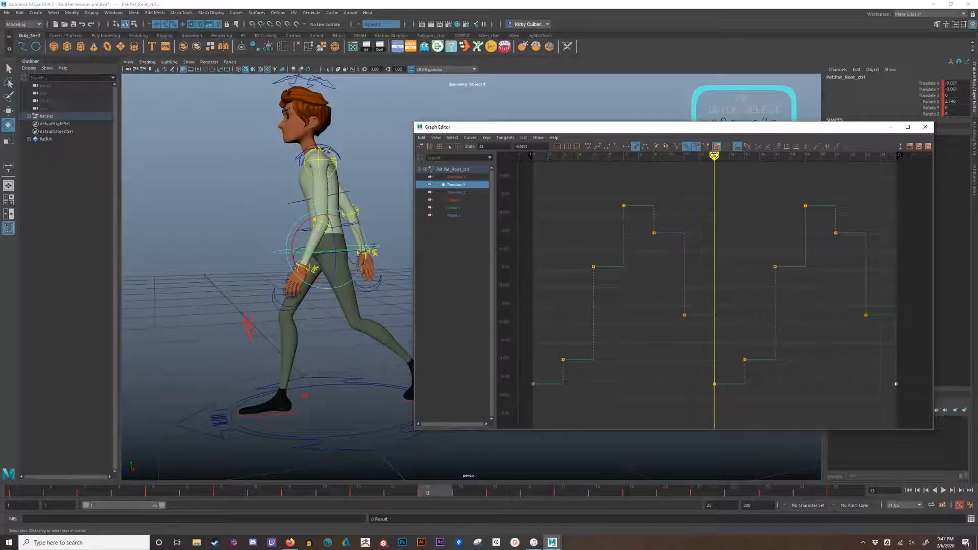
{"action": "key", "text": "alt+v"}
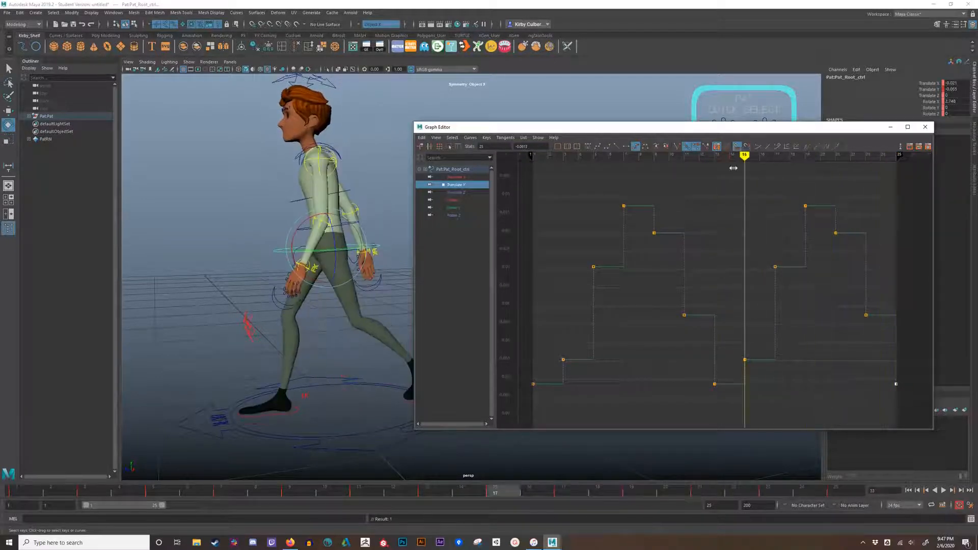
Play back the full walk cycle from frame 1 to check the repeated up-and-down motion, and stop playback
{"action": "left_click_drag", "start_coordinate": [733, 168], "coordinate": [530, 160]}
{"action": "left_click", "coordinate": [943, 490]}
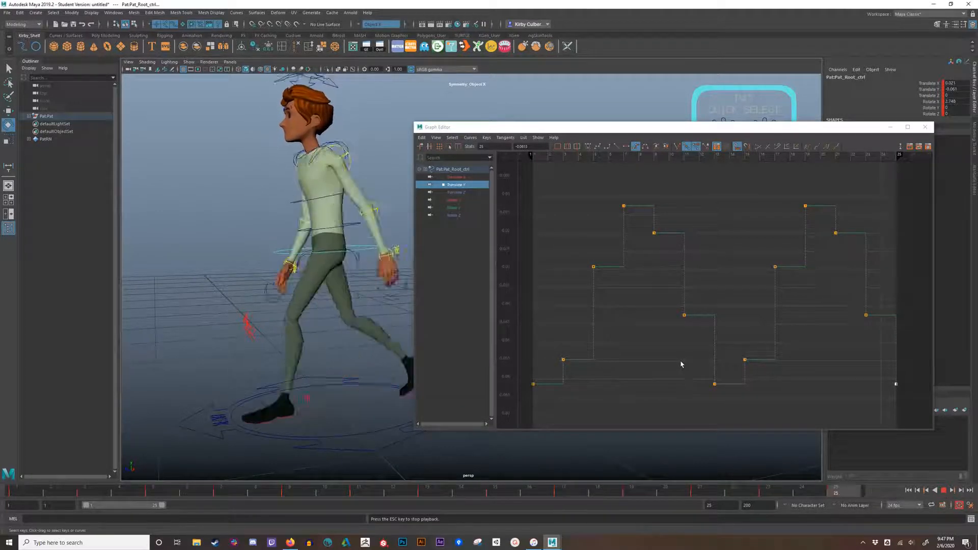
{"action": "key", "text": "Escape"}
{"action": "left_click", "coordinate": [652, 348]}
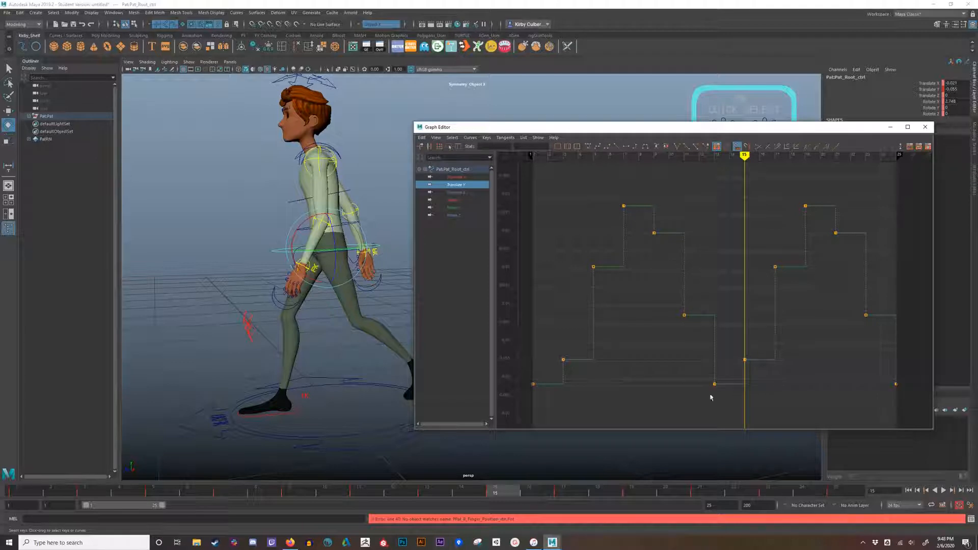
Minimize the Graph Editor and scrub the walk from a front view to examine the hips' side-to-side weight shift
{"action": "left_click", "coordinate": [654, 234]}
{"action": "left_click", "coordinate": [891, 126]}
{"action": "left_click_drag", "start_coordinate": [465, 299], "coordinate": [403, 275], "text": "alt"}
{"action": "key", "text": "q"}
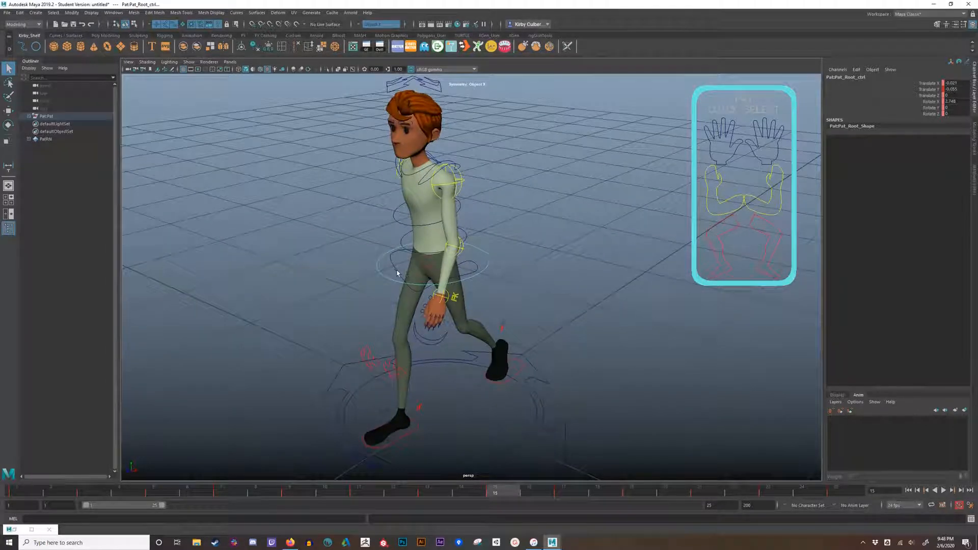
{"action": "left_click", "coordinate": [408, 277]}
{"action": "key", "text": "alt+v"}
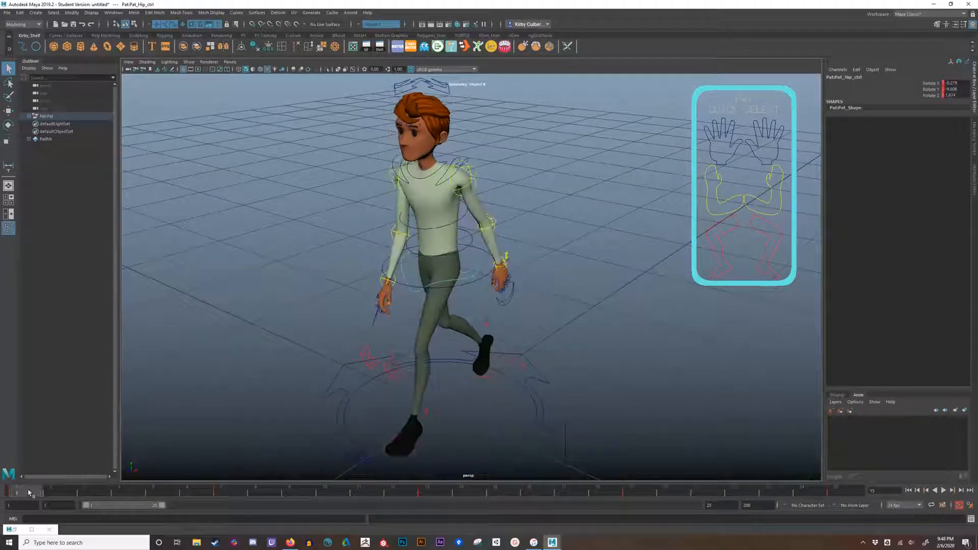
{"action": "mouse_move", "coordinate": [539, 463]}
{"action": "left_mouse_down"}
{"action": "mouse_move", "coordinate": [692, 448]}
{"action": "mouse_move", "coordinate": [836, 448]}
{"action": "left_mouse_up"}
{"action": "mouse_move", "coordinate": [479, 366]}
{"action": "left_mouse_down", "text": "alt"}
{"action": "mouse_move", "coordinate": [487, 328]}
{"action": "mouse_move", "coordinate": [547, 239]}
{"action": "left_mouse_up", "text": "alt"}
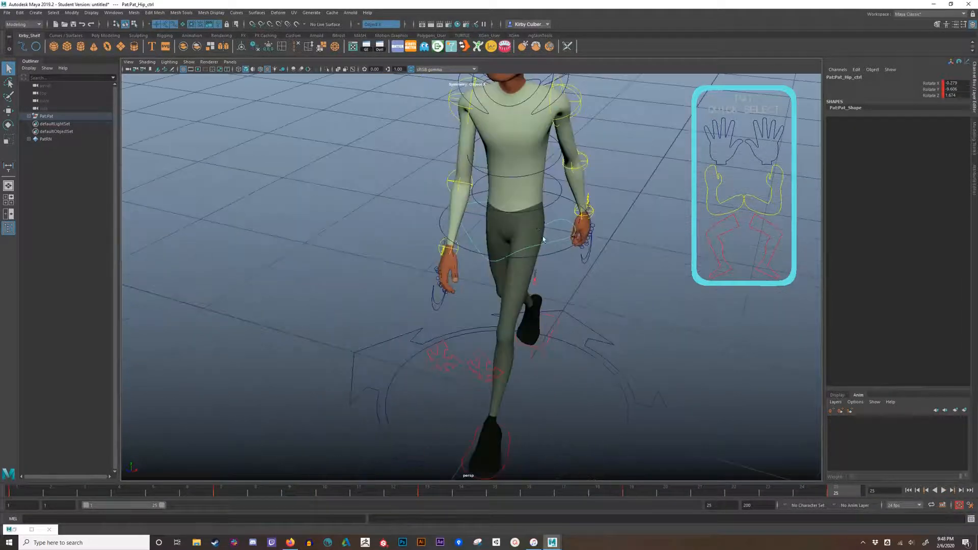
{"action": "left_click_drag", "start_coordinate": [69, 496], "coordinate": [201, 494]}
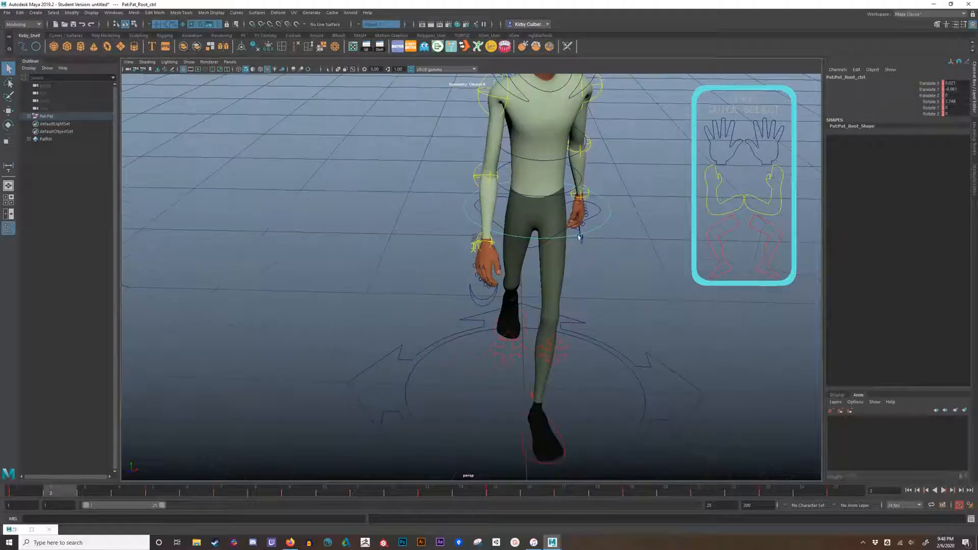
Restore the Graph Editor, isolate the root's Translate X curve, and delete its key at frame 19
{"action": "left_click", "coordinate": [17, 532]}
{"action": "left_click", "coordinate": [364, 180]}
{"action": "left_click_drag", "start_coordinate": [613, 129], "coordinate": [530, 147]}
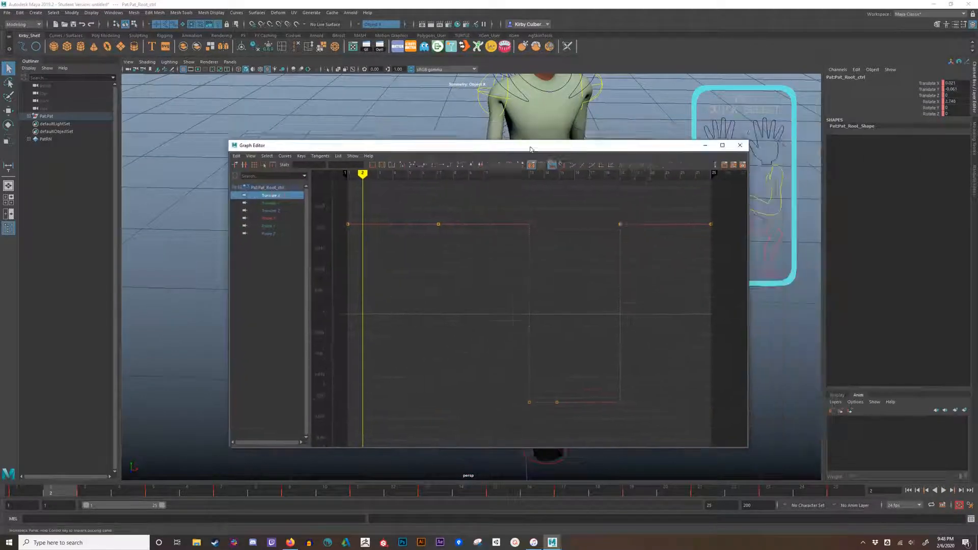
{"action": "middle_click_drag", "start_coordinate": [336, 291], "coordinate": [261, 289], "text": "alt"}
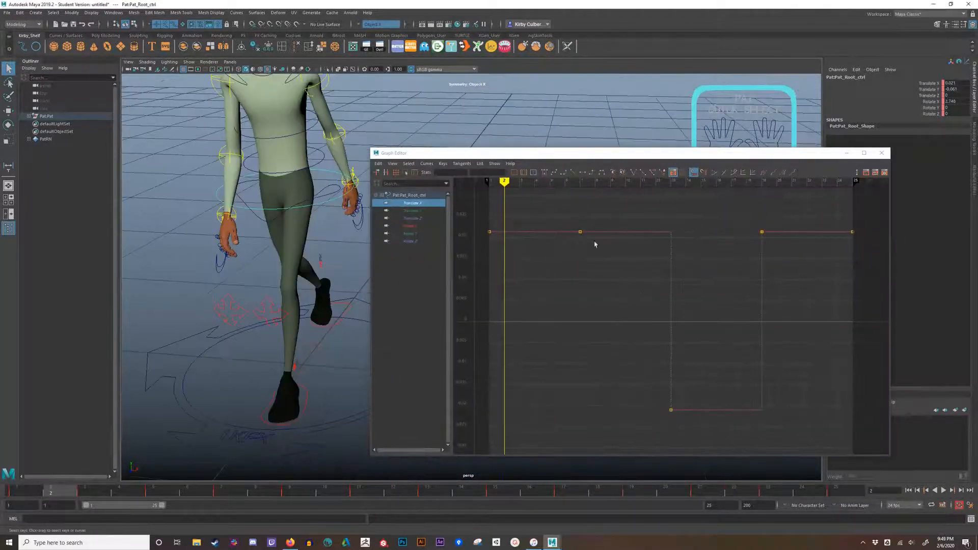
{"action": "key", "text": "Delete"}
Insert keys on the root's Translate X curve at frames 3, 5, 9 and 11
{"action": "mouse_move", "coordinate": [565, 217]}
{"action": "left_mouse_down"}
{"action": "mouse_move", "coordinate": [790, 280]}
{"action": "mouse_move", "coordinate": [489, 214]}
{"action": "mouse_move", "coordinate": [676, 214]}
{"action": "mouse_move", "coordinate": [528, 201]}
{"action": "mouse_move", "coordinate": [579, 198]}
{"action": "left_mouse_up"}
{"action": "left_click", "coordinate": [533, 231]}
{"action": "key", "text": "s"}
{"action": "key", "text": "s"}
{"action": "right_click_drag", "start_coordinate": [622, 230], "coordinate": [629, 232]}
{"action": "left_click_drag", "start_coordinate": [580, 200], "coordinate": [609, 199]}
{"action": "right_click_drag", "start_coordinate": [649, 230], "coordinate": [657, 232]}
{"action": "left_click_drag", "start_coordinate": [610, 199], "coordinate": [640, 200]}
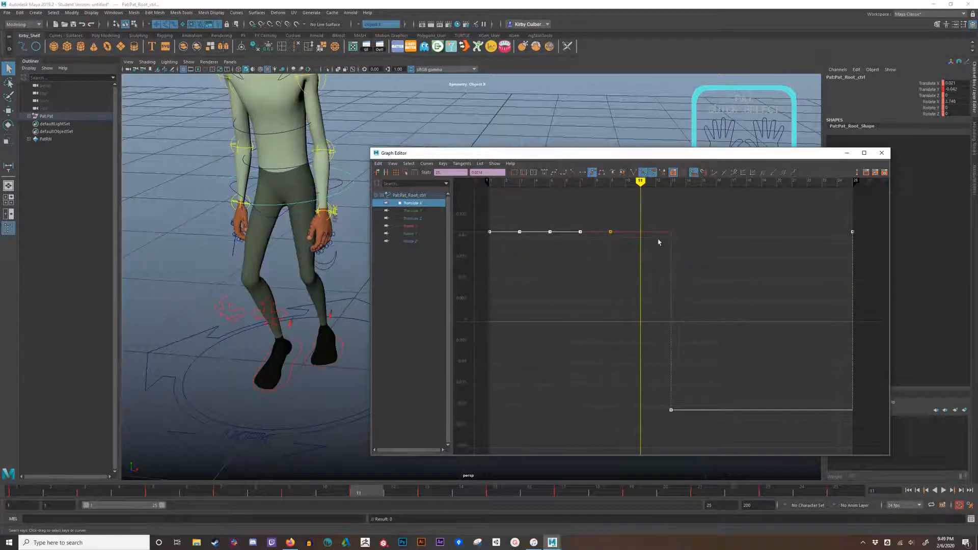
{"action": "right_click_drag", "start_coordinate": [660, 232], "coordinate": [666, 234]}
Lower the root's Translate X keys from frame 3 to frame 11 progressively, forming a staircase down to the frame 13 contact
{"action": "mouse_move", "coordinate": [640, 198]}
{"action": "left_mouse_down"}
{"action": "mouse_move", "coordinate": [668, 195]}
{"action": "mouse_move", "coordinate": [512, 261]}
{"action": "left_mouse_up"}
{"action": "middle_click_drag", "start_coordinate": [569, 213], "coordinate": [571, 225]}
{"action": "left_click_drag", "start_coordinate": [547, 223], "coordinate": [657, 293]}
{"action": "middle_click_drag", "start_coordinate": [630, 258], "coordinate": [630, 281]}
{"action": "left_click_drag", "start_coordinate": [670, 234], "coordinate": [568, 312]}
{"action": "middle_click_drag", "start_coordinate": [606, 279], "coordinate": [611, 355]}
{"action": "left_click_drag", "start_coordinate": [605, 311], "coordinate": [660, 362]}
{"action": "middle_click_drag", "start_coordinate": [632, 317], "coordinate": [635, 355]}
{"action": "left_click_drag", "start_coordinate": [690, 354], "coordinate": [628, 405]}
{"action": "middle_click_drag", "start_coordinate": [640, 354], "coordinate": [640, 371]}
Refine the Translate X keys at frames 5, 7, 9 and 11 so the steps shrink evenly toward frame 13
{"action": "left_click_drag", "start_coordinate": [666, 380], "coordinate": [633, 409]}
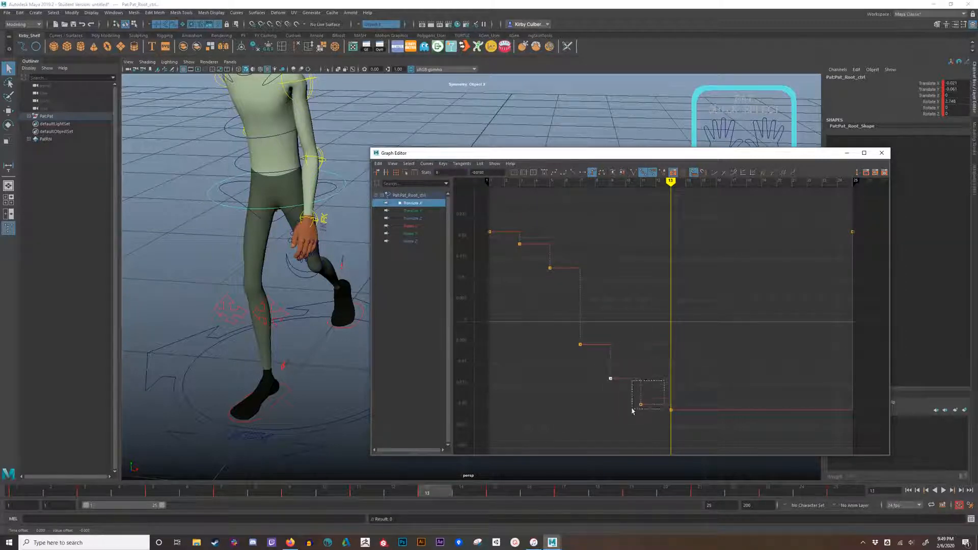
{"action": "middle_click_drag", "start_coordinate": [653, 331], "coordinate": [653, 344]}
{"action": "left_click_drag", "start_coordinate": [614, 316], "coordinate": [567, 363]}
{"action": "middle_click_drag", "start_coordinate": [631, 317], "coordinate": [632, 320]}
{"action": "left_click_drag", "start_coordinate": [573, 249], "coordinate": [535, 286]}
{"action": "middle_click_drag", "start_coordinate": [582, 270], "coordinate": [583, 283]}
{"action": "left_click_drag", "start_coordinate": [537, 227], "coordinate": [505, 259]}
{"action": "mouse_move", "coordinate": [671, 189]}
{"action": "left_mouse_down"}
{"action": "mouse_move", "coordinate": [640, 189]}
{"action": "mouse_move", "coordinate": [697, 194]}
{"action": "mouse_move", "coordinate": [535, 182]}
{"action": "mouse_move", "coordinate": [677, 218]}
{"action": "mouse_move", "coordinate": [626, 219]}
{"action": "left_mouse_up"}
{"action": "middle_click_drag", "start_coordinate": [591, 347], "coordinate": [591, 350]}
{"action": "left_click_drag", "start_coordinate": [634, 362], "coordinate": [601, 397]}
{"action": "middle_click_drag", "start_coordinate": [623, 387], "coordinate": [623, 391]}
{"action": "left_click_drag", "start_coordinate": [666, 364], "coordinate": [637, 402]}
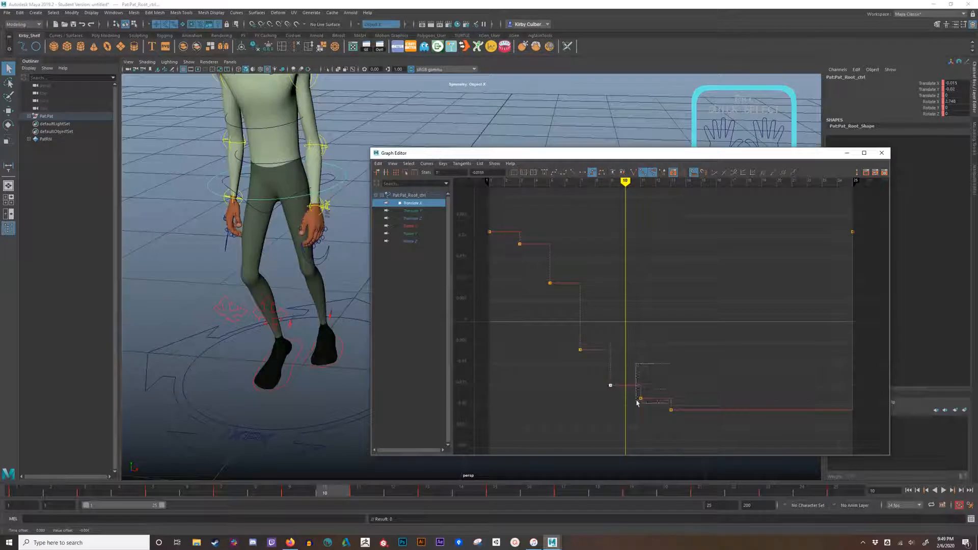
{"action": "middle_click_drag", "start_coordinate": [657, 397], "coordinate": [657, 401]}
Move the current time to frame 13 and select the keys on the root's Translate X curve
{"action": "middle_click_drag", "start_coordinate": [657, 305], "coordinate": [632, 304], "text": "alt"}
{"action": "left_click_drag", "start_coordinate": [603, 182], "coordinate": [647, 189]}
{"action": "mouse_move", "coordinate": [721, 379]}
{"action": "left_mouse_down"}
{"action": "mouse_move", "coordinate": [739, 433]}
{"action": "mouse_move", "coordinate": [741, 425]}
{"action": "left_mouse_up"}
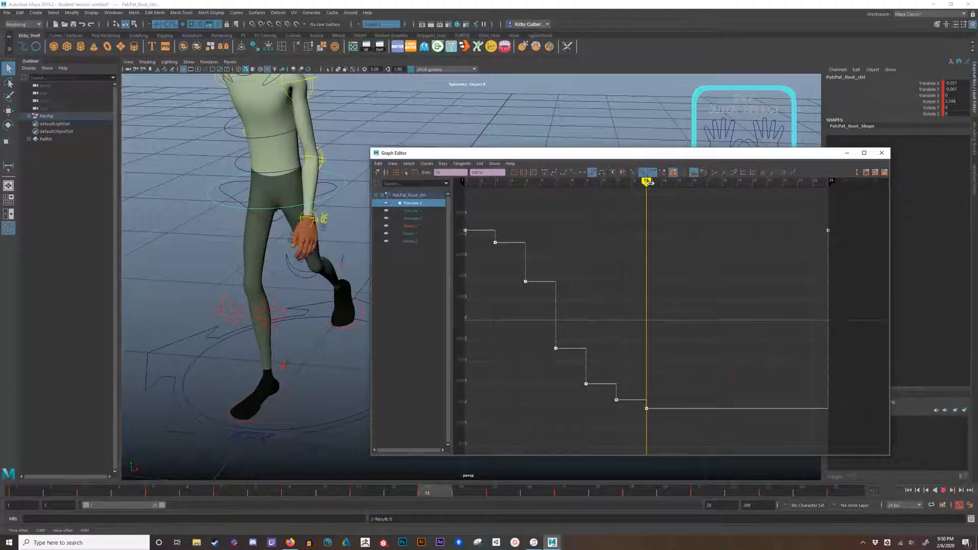
Insert keys on the root control's Translate X curve at frames 15, 17, 19, 21 and 23
{"action": "right_click", "coordinate": [722, 409]}
{"action": "left_click_drag", "start_coordinate": [648, 183], "coordinate": [798, 187]}
{"action": "left_click", "coordinate": [731, 415]}
{"action": "right_click", "coordinate": [751, 409]}
{"action": "left_click", "coordinate": [760, 415]}
{"action": "left_click", "coordinate": [790, 415]}
{"action": "right_click", "coordinate": [808, 410]}
{"action": "left_click", "coordinate": [820, 417]}
{"action": "left_click", "coordinate": [836, 415]}
Raise the root's Translate X keys from frames 15 to 23 in steps mirroring the first half, and play the walk
{"action": "mouse_move", "coordinate": [838, 371]}
{"action": "left_mouse_down"}
{"action": "mouse_move", "coordinate": [720, 442]}
{"action": "mouse_move", "coordinate": [665, 441]}
{"action": "left_mouse_up"}
{"action": "middle_click_drag", "start_coordinate": [689, 441], "coordinate": [690, 433], "text": "shift"}
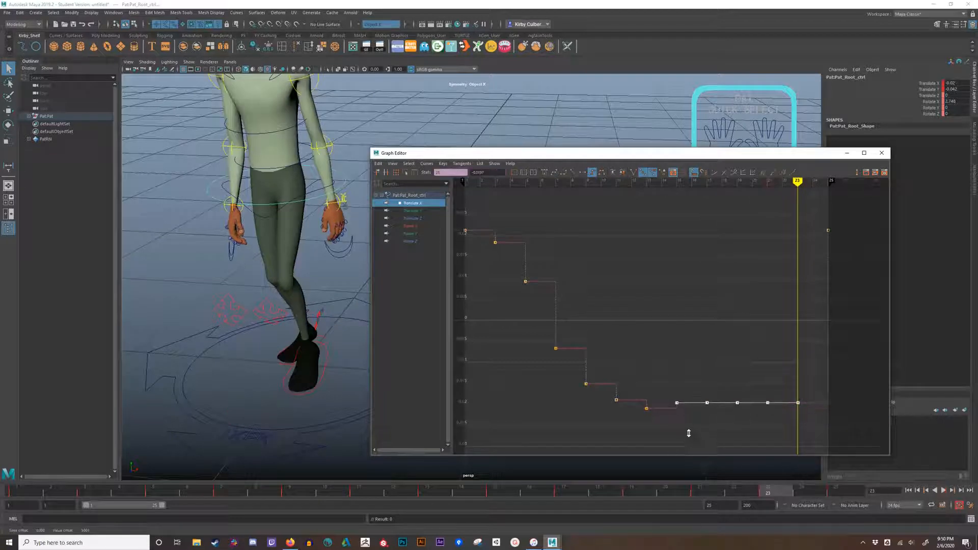
{"action": "left_click_drag", "start_coordinate": [835, 372], "coordinate": [694, 431]}
{"action": "middle_click_drag", "start_coordinate": [753, 426], "coordinate": [753, 409], "text": "shift"}
{"action": "left_click_drag", "start_coordinate": [853, 339], "coordinate": [722, 404]}
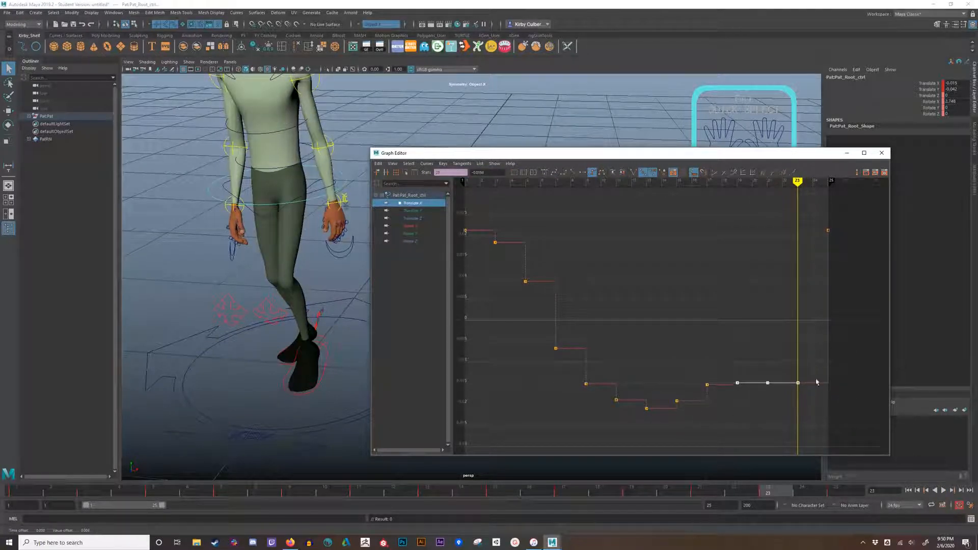
{"action": "middle_click_drag", "start_coordinate": [817, 383], "coordinate": [816, 347], "text": "shift"}
{"action": "middle_click_drag", "start_coordinate": [852, 374], "coordinate": [841, 304], "text": "shift"}
{"action": "middle_click_drag", "start_coordinate": [756, 289], "coordinate": [756, 291], "text": "shift"}
{"action": "left_click_drag", "start_coordinate": [783, 261], "coordinate": [847, 345]}
{"action": "middle_click_drag", "start_coordinate": [847, 344], "coordinate": [849, 301], "text": "shift"}
{"action": "key", "text": "alt+v"}
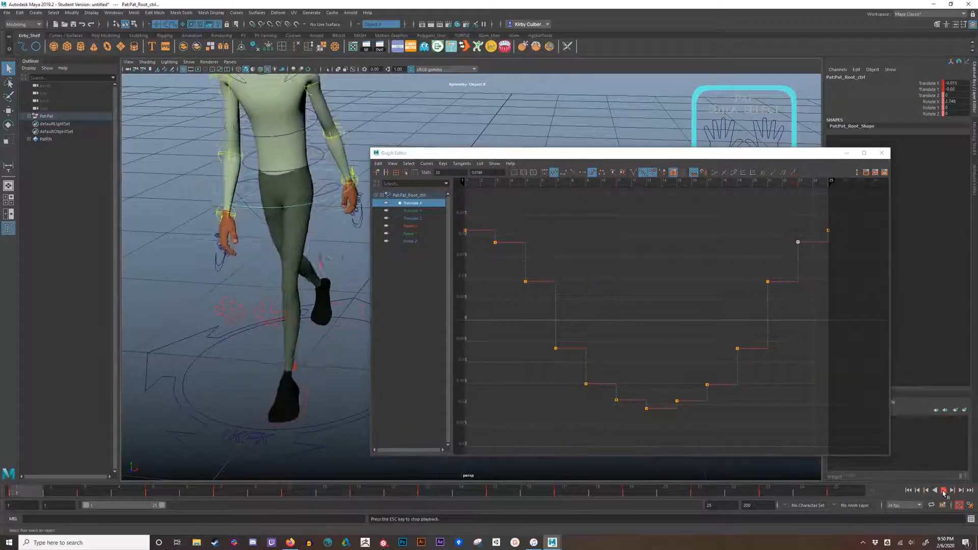
{"action": "key", "text": "alt+v"}
Add keys at frames 3, 5, 9 and 11 to the hip control's Rotate Y curve
{"action": "left_click", "coordinate": [277, 211]}
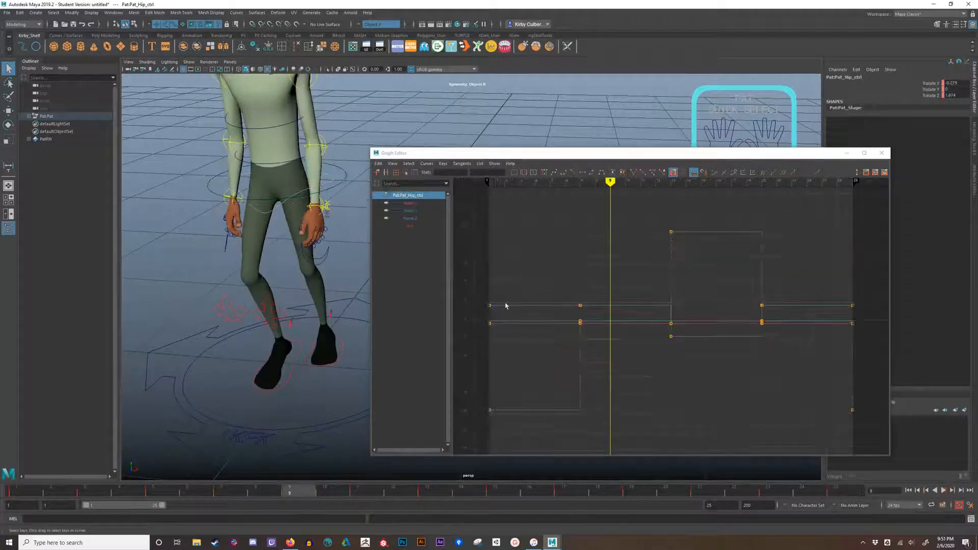
{"action": "left_click", "coordinate": [410, 211]}
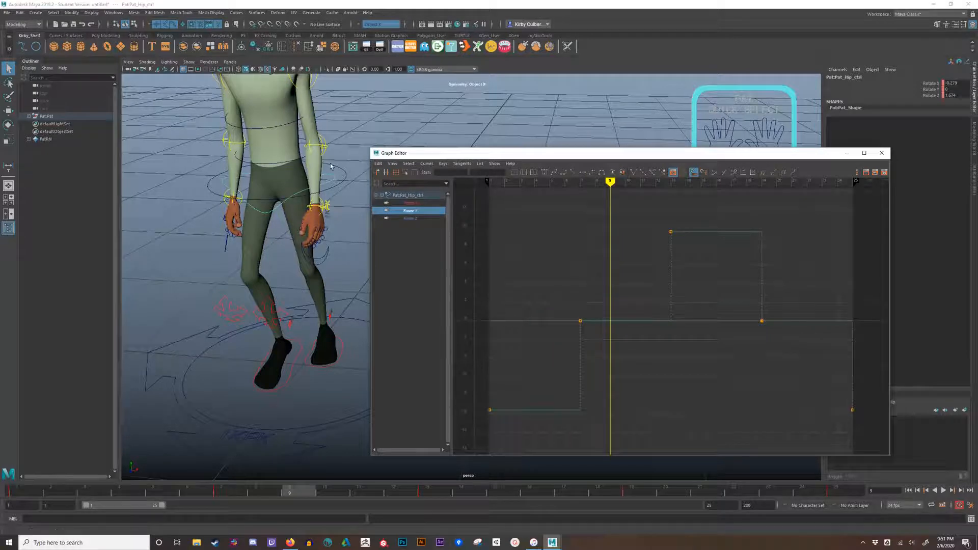
{"action": "middle_click_drag", "start_coordinate": [233, 152], "coordinate": [240, 198], "text": "alt"}
{"action": "mouse_move", "coordinate": [239, 199]}
{"action": "left_mouse_down", "text": "alt"}
{"action": "mouse_move", "coordinate": [188, 204]}
{"action": "mouse_move", "coordinate": [240, 214]}
{"action": "left_mouse_up", "text": "alt"}
{"action": "left_click_drag", "start_coordinate": [539, 295], "coordinate": [547, 341]}
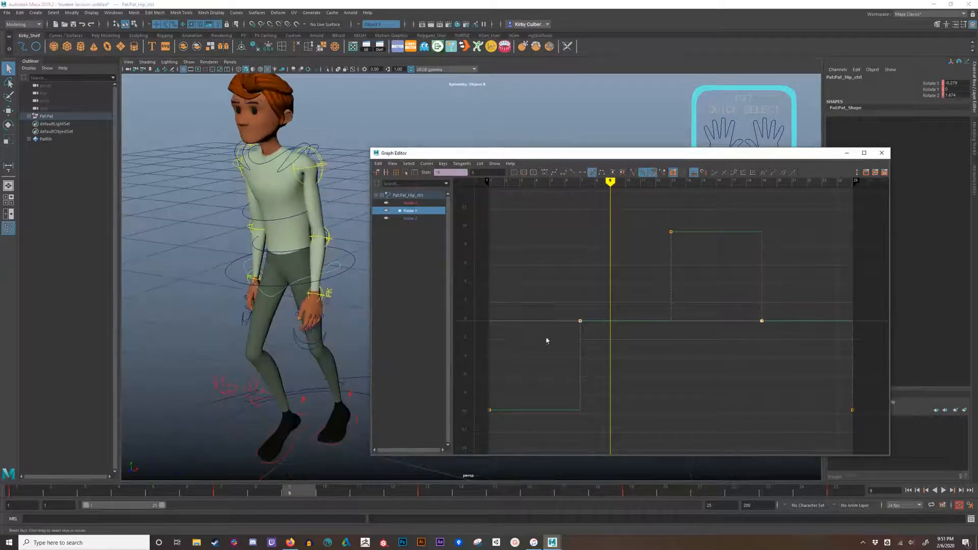
{"action": "key", "text": "s"}
{"action": "left_click_drag", "start_coordinate": [620, 275], "coordinate": [686, 357]}
{"action": "key", "text": "s"}
{"action": "key", "text": "s"}
{"action": "key", "text": "s"}
Stagger the hip's Rotate Y keys at frames 3, 5, 9 and 11 into an eased rise from frame 1 to 13
{"action": "left_click_drag", "start_coordinate": [596, 304], "coordinate": [660, 344]}
{"action": "middle_click_drag", "start_coordinate": [708, 345], "coordinate": [707, 273], "text": "shift"}
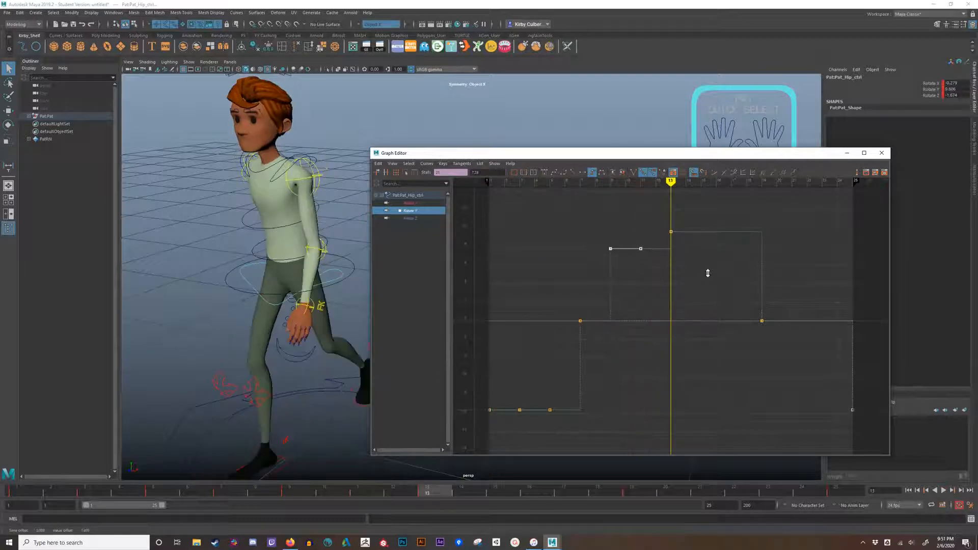
{"action": "left_click_drag", "start_coordinate": [598, 237], "coordinate": [624, 265]}
{"action": "middle_click_drag", "start_coordinate": [624, 281], "coordinate": [624, 301], "text": "shift"}
{"action": "left_click_drag", "start_coordinate": [509, 392], "coordinate": [596, 427]}
{"action": "middle_click_drag", "start_coordinate": [627, 440], "coordinate": [627, 426], "text": "shift"}
{"action": "left_click_drag", "start_coordinate": [538, 384], "coordinate": [561, 409]}
{"action": "middle_click_drag", "start_coordinate": [563, 429], "coordinate": [563, 409], "text": "shift"}
{"action": "left_click_drag", "start_coordinate": [565, 414], "coordinate": [510, 368]}
{"action": "middle_click_drag", "start_coordinate": [539, 359], "coordinate": [539, 365], "text": "shift"}
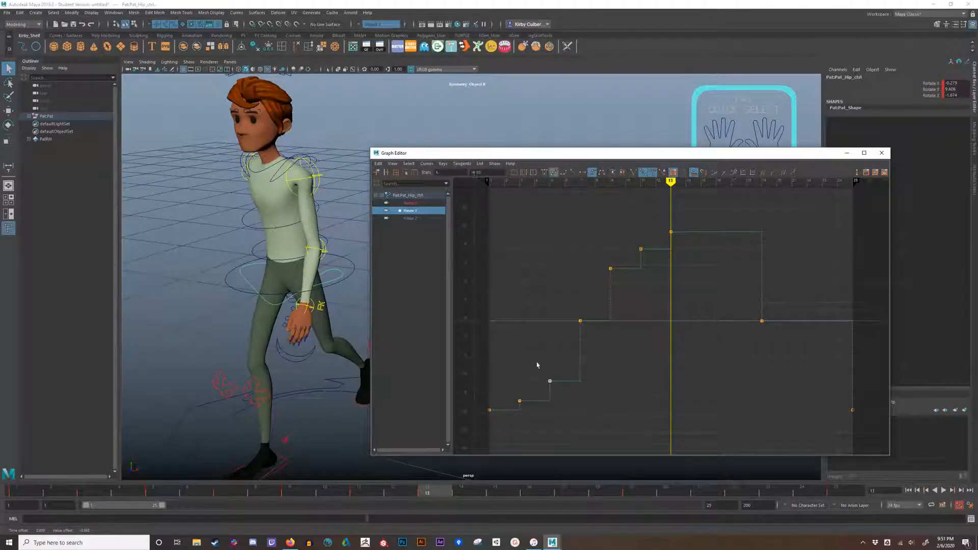
{"action": "left_click_drag", "start_coordinate": [559, 353], "coordinate": [589, 315]}
Add keys at frames 15, 17, 21 and 23 to the hip's Rotate Y curve
{"action": "right_click", "coordinate": [751, 232]}
{"action": "left_click_drag", "start_coordinate": [694, 210], "coordinate": [780, 302]}
{"action": "key", "text": "s"}
{"action": "key", "text": "s"}
{"action": "key", "text": "s"}
{"action": "key", "text": "s"}
Lower the hip's Rotate Y keys at frames 15, 17, 21 and 23 into an eased descent from frame 13 to 25
{"action": "middle_click_drag", "start_coordinate": [867, 343], "coordinate": [866, 420], "text": "shift"}
{"action": "left_click_drag", "start_coordinate": [807, 416], "coordinate": [778, 385]}
{"action": "middle_click_drag", "start_coordinate": [776, 399], "coordinate": [776, 376], "text": "shift"}
{"action": "left_click_drag", "start_coordinate": [690, 216], "coordinate": [747, 252]}
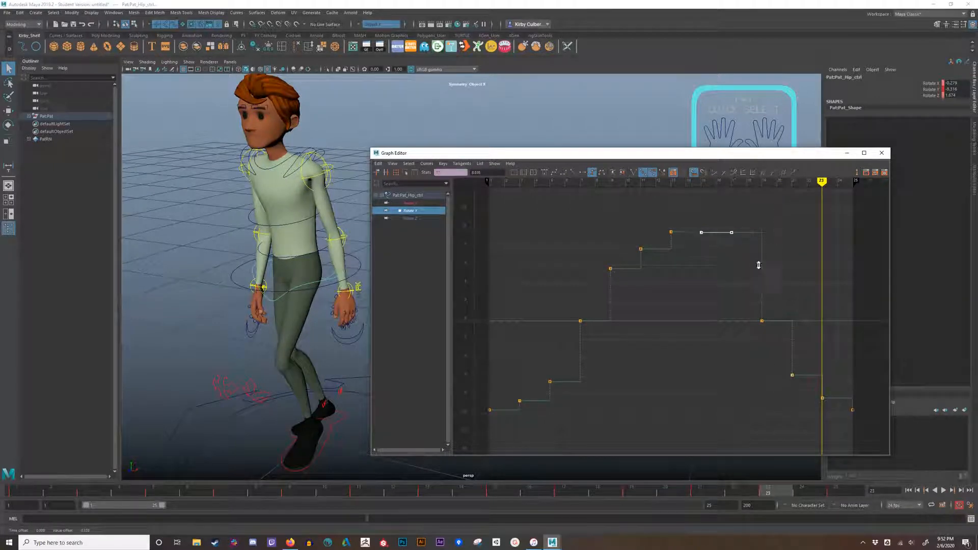
{"action": "middle_click_drag", "start_coordinate": [759, 266], "coordinate": [759, 276], "text": "shift"}
{"action": "left_click_drag", "start_coordinate": [719, 227], "coordinate": [749, 256]}
{"action": "middle_click_drag", "start_coordinate": [786, 267], "coordinate": [787, 289], "text": "shift"}
{"action": "left_click_drag", "start_coordinate": [835, 203], "coordinate": [713, 216]}
Select the spine and chest controls together and isolate their Rotate Y curves in the Graph Editor
{"action": "left_click", "coordinate": [847, 153]}
{"action": "mouse_move", "coordinate": [448, 247]}
{"action": "left_mouse_down", "text": "alt"}
{"action": "mouse_move", "coordinate": [467, 233]}
{"action": "mouse_move", "coordinate": [448, 247]}
{"action": "left_mouse_up", "text": "alt"}
{"action": "left_click", "coordinate": [445, 278]}
{"action": "left_click", "coordinate": [444, 250], "text": "shift"}
{"action": "double_click", "coordinate": [12, 531]}
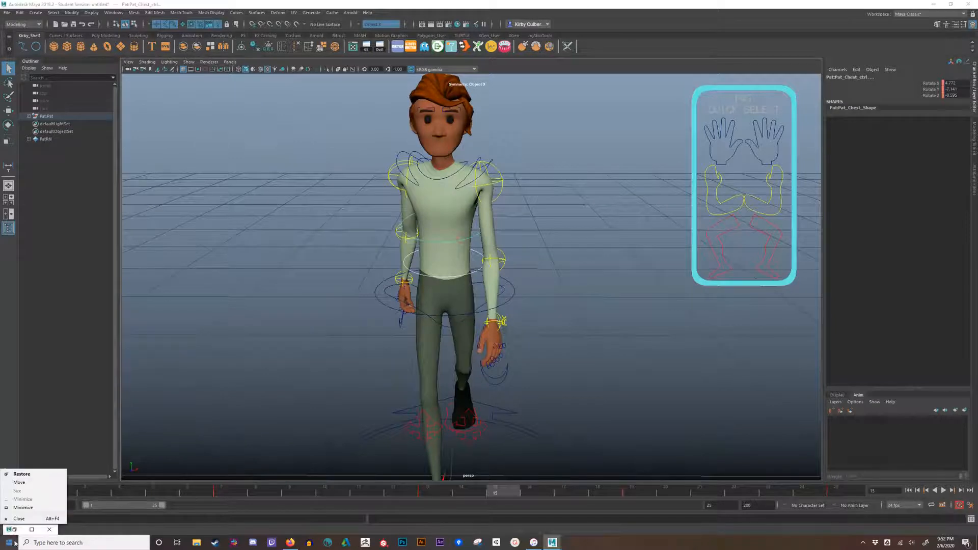
{"action": "left_click", "coordinate": [411, 210]}
{"action": "left_click", "coordinate": [414, 241], "text": "ctrl"}
{"action": "middle_click_drag", "start_coordinate": [729, 338], "coordinate": [707, 342], "text": "alt"}
{"action": "scroll", "coordinate": [706, 342], "scroll_direction": "down", "scroll_amount": 3}
Insert spine and chest Rotate Y keys at frames 3 and 5 and lower them toward the frame 7 value
{"action": "left_click_drag", "start_coordinate": [679, 190], "coordinate": [569, 190]}
{"action": "left_click", "coordinate": [580, 259]}
{"action": "right_click", "coordinate": [580, 259]}
{"action": "left_click", "coordinate": [592, 264]}
{"action": "left_click_drag", "start_coordinate": [526, 237], "coordinate": [580, 272]}
{"action": "middle_click_drag", "start_coordinate": [655, 283], "coordinate": [655, 307]}
Insert spine and chest Rotate Y keys at frames 9 and 11 and ease the descent down to frame 13
{"action": "mouse_move", "coordinate": [632, 190]}
{"action": "left_mouse_down"}
{"action": "mouse_move", "coordinate": [612, 190]}
{"action": "mouse_move", "coordinate": [633, 189]}
{"action": "left_mouse_up"}
{"action": "left_click", "coordinate": [633, 324]}
{"action": "right_click", "coordinate": [635, 331]}
{"action": "left_click", "coordinate": [646, 324]}
{"action": "right_click", "coordinate": [648, 324]}
{"action": "left_click", "coordinate": [661, 329]}
{"action": "left_click_drag", "start_coordinate": [681, 286], "coordinate": [603, 351]}
{"action": "middle_click_drag", "start_coordinate": [683, 345], "coordinate": [683, 371]}
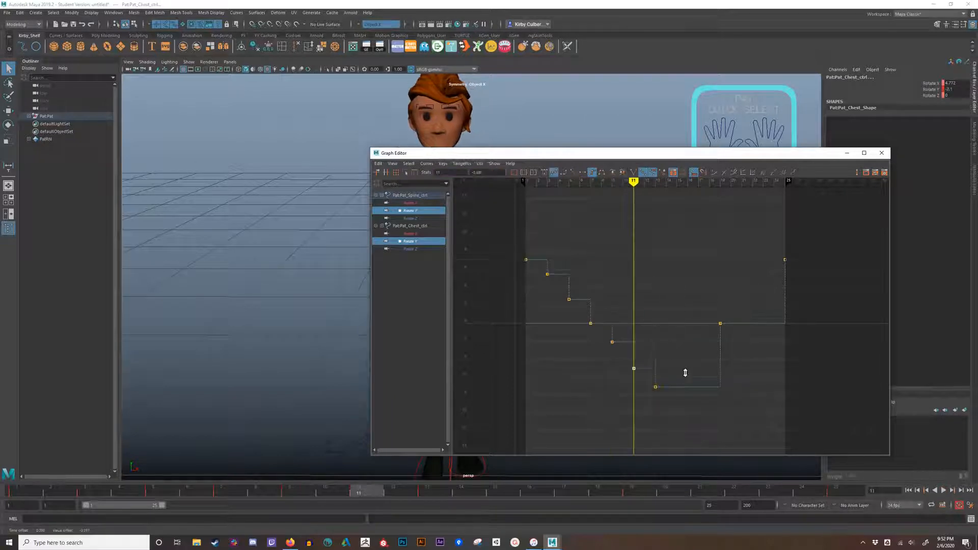
{"action": "middle_click_drag", "start_coordinate": [661, 333], "coordinate": [661, 345]}
{"action": "middle_click_drag", "start_coordinate": [586, 300], "coordinate": [535, 275]}
Add keys at frames 15, 17, 21 and 23 to the spine and chest Rotate Y curves
{"action": "left_click_drag", "start_coordinate": [621, 154], "coordinate": [756, 134]}
{"action": "left_click_drag", "start_coordinate": [377, 336], "coordinate": [312, 329], "text": "alt"}
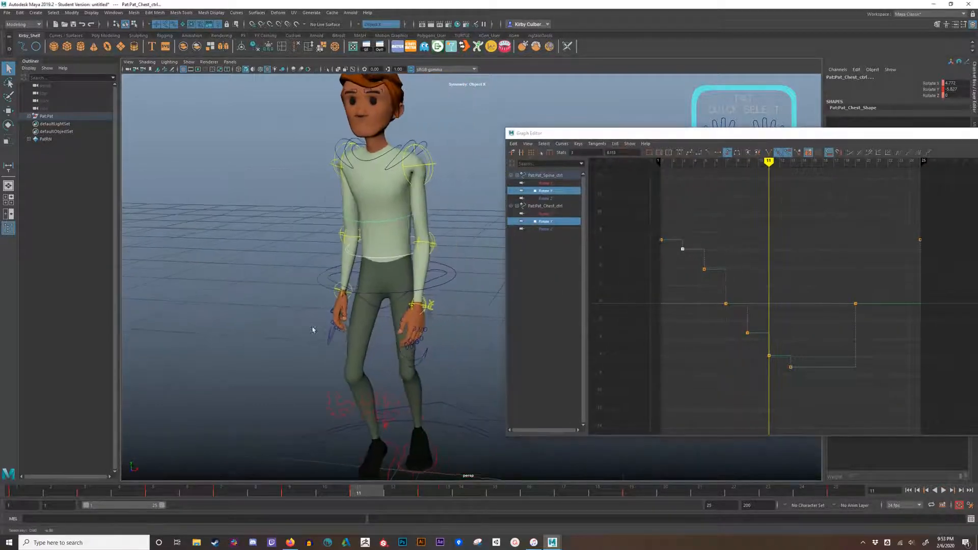
{"action": "key", "text": "alt+v"}
{"action": "left_click_drag", "start_coordinate": [709, 166], "coordinate": [899, 164]}
{"action": "key", "text": "s"}
{"action": "left_click", "coordinate": [891, 212]}
{"action": "key", "text": "ctrl+z"}
{"action": "key", "text": "s"}
Raise the spine and chest Rotate Y keys after frame 13 into an eased climb to frame 25, and play the walk
{"action": "left_click_drag", "start_coordinate": [911, 294], "coordinate": [871, 313]}
{"action": "middle_click_drag", "start_coordinate": [891, 319], "coordinate": [892, 265]}
{"action": "left_click_drag", "start_coordinate": [867, 237], "coordinate": [888, 273]}
{"action": "middle_click_drag", "start_coordinate": [889, 274], "coordinate": [889, 289]}
{"action": "left_click_drag", "start_coordinate": [804, 351], "coordinate": [850, 379]}
{"action": "middle_click_drag", "start_coordinate": [851, 379], "coordinate": [852, 368]}
{"action": "left_click_drag", "start_coordinate": [823, 344], "coordinate": [850, 366]}
{"action": "middle_click_drag", "start_coordinate": [879, 362], "coordinate": [879, 340]}
{"action": "key", "text": "alt+v"}
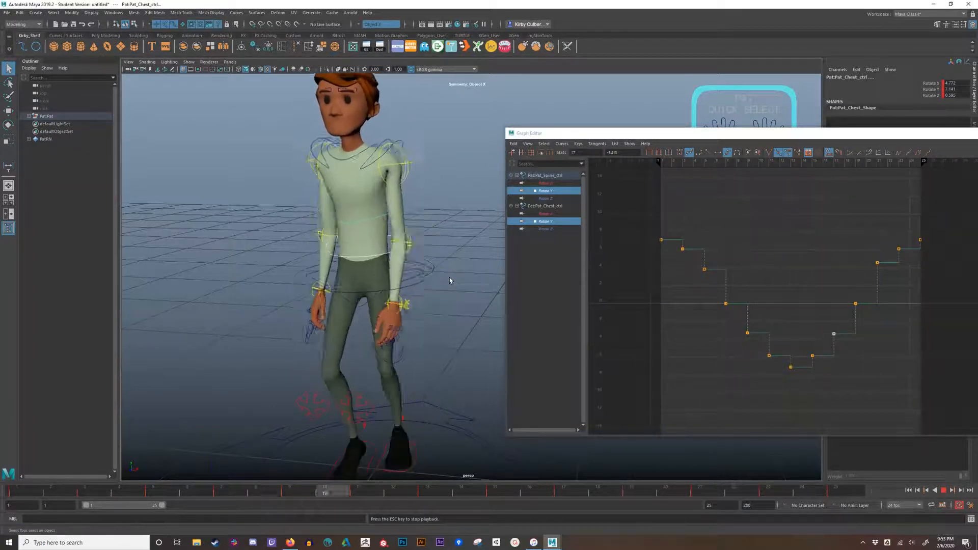
{"action": "key", "text": "Escape"}
Select the left foot IK control in a side view and isolate its Translate Z curve
{"action": "mouse_move", "coordinate": [430, 310]}
{"action": "left_mouse_down", "text": "alt"}
{"action": "mouse_move", "coordinate": [399, 322]}
{"action": "mouse_move", "coordinate": [419, 301]}
{"action": "mouse_move", "coordinate": [416, 318]}
{"action": "left_mouse_up", "text": "alt"}
{"action": "middle_click_drag", "start_coordinate": [416, 318], "coordinate": [430, 231], "text": "alt"}
{"action": "left_click", "coordinate": [350, 403]}
{"action": "left_click_drag", "start_coordinate": [357, 400], "coordinate": [378, 363], "text": "alt"}
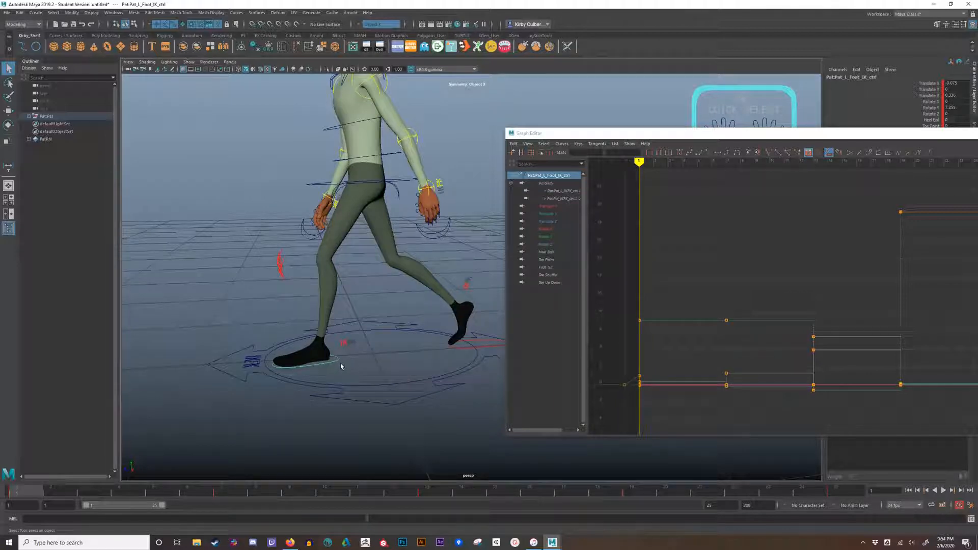
{"action": "left_click_drag", "start_coordinate": [664, 137], "coordinate": [609, 175]}
{"action": "mouse_move", "coordinate": [343, 389]}
{"action": "left_mouse_down", "text": "alt"}
{"action": "mouse_move", "coordinate": [304, 375]}
{"action": "mouse_move", "coordinate": [328, 374]}
{"action": "mouse_move", "coordinate": [338, 384]}
{"action": "left_mouse_up", "text": "alt"}
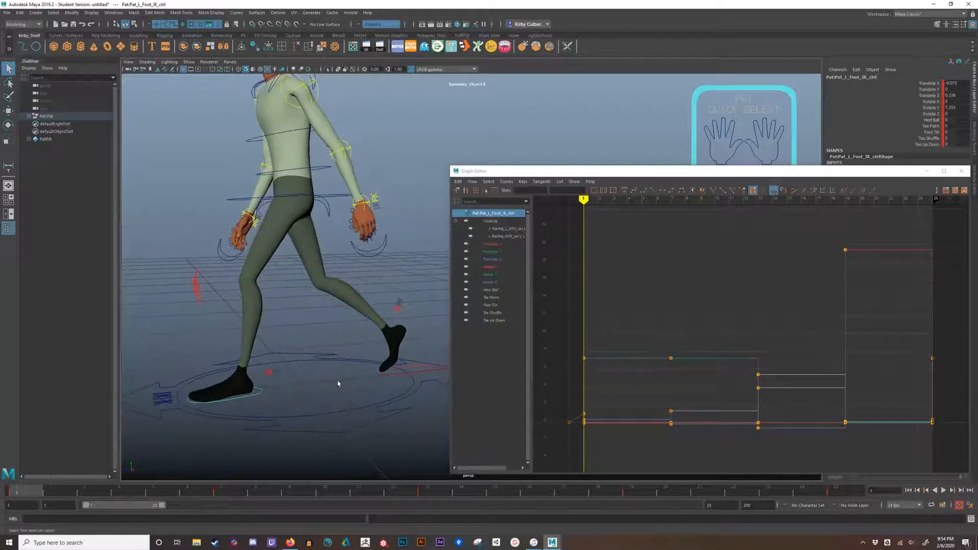
{"action": "middle_click_drag", "start_coordinate": [339, 384], "coordinate": [360, 353], "text": "alt"}
{"action": "left_click_drag", "start_coordinate": [360, 353], "coordinate": [335, 365], "text": "alt"}
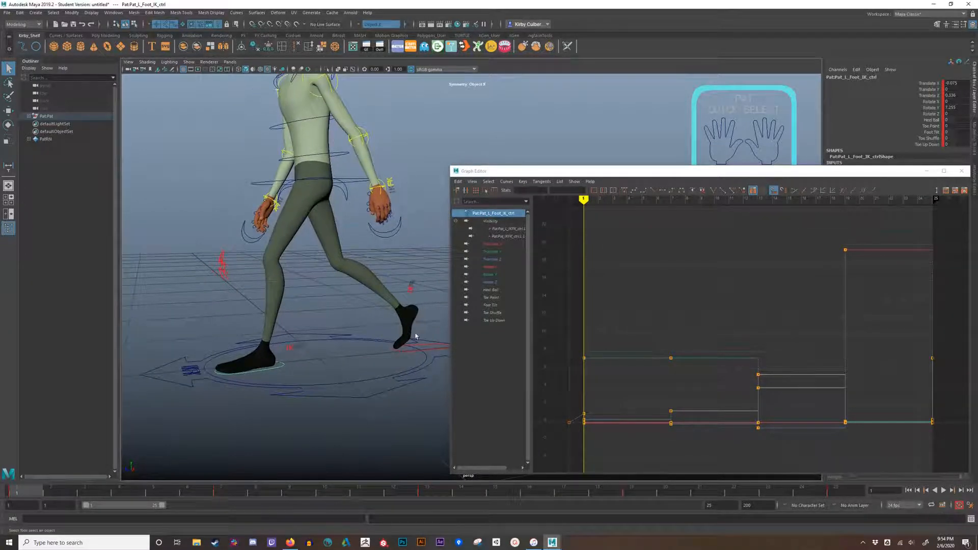
{"action": "left_click_drag", "start_coordinate": [598, 172], "coordinate": [629, 126]}
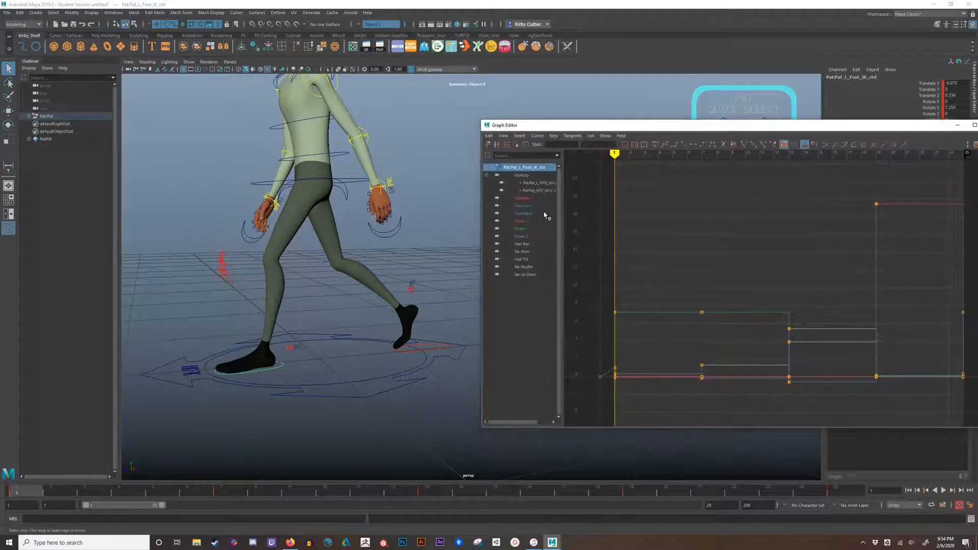
{"action": "left_click", "coordinate": [544, 214]}
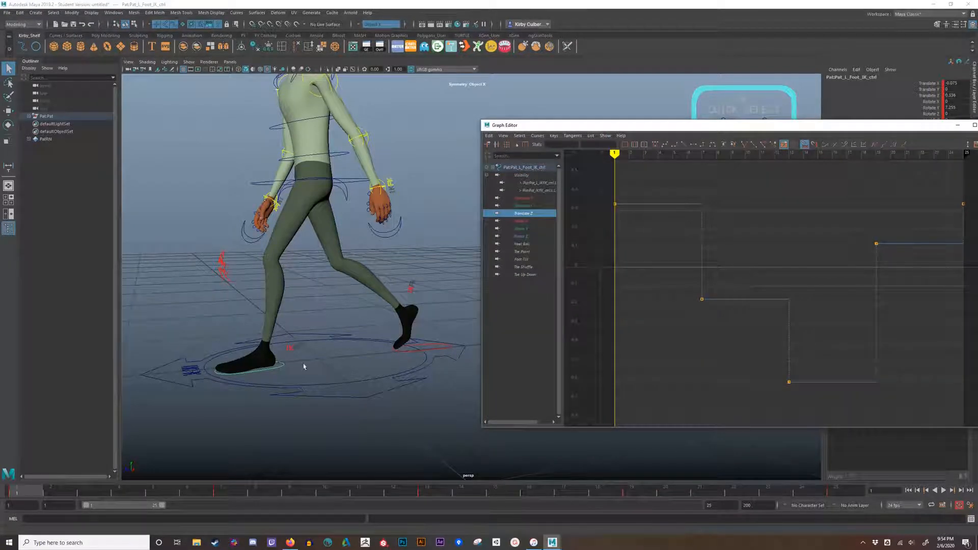
Preview the foot slide, then adjust the left foot's Translate Z keys to about -0.628 at frame 13 and -0.182 at frame 7
{"action": "key", "text": "alt+v"}
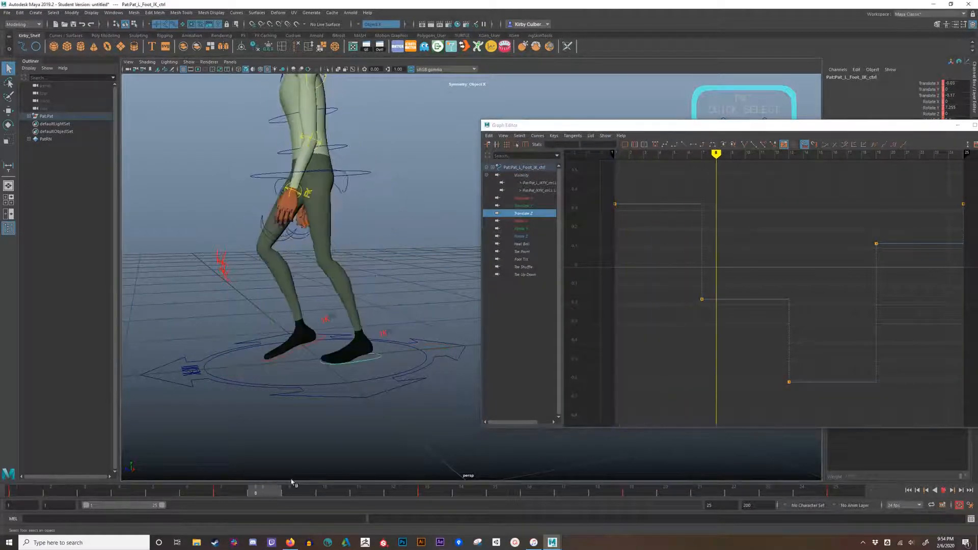
{"action": "mouse_move", "coordinate": [416, 473]}
{"action": "left_mouse_down"}
{"action": "mouse_move", "coordinate": [534, 469]}
{"action": "mouse_move", "coordinate": [30, 478]}
{"action": "left_mouse_up"}
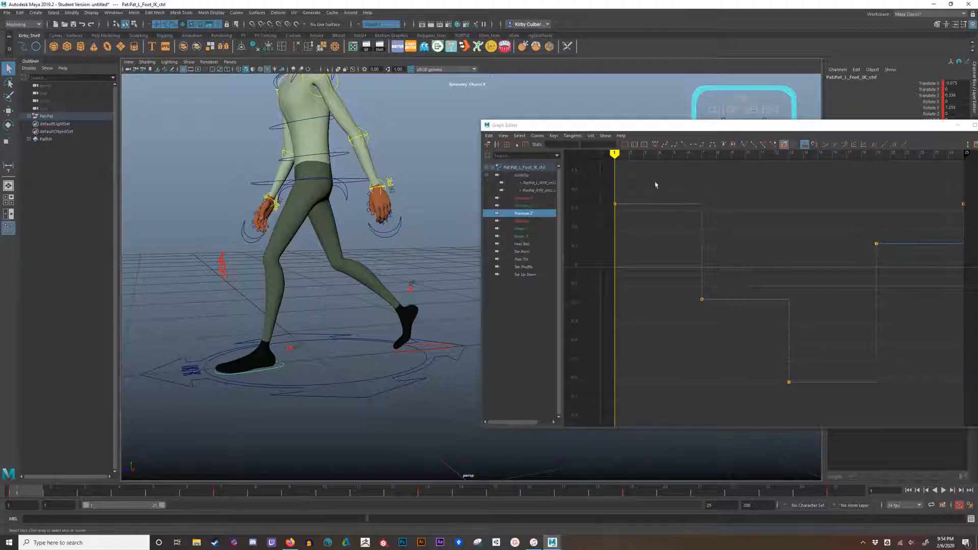
{"action": "left_click_drag", "start_coordinate": [617, 154], "coordinate": [784, 174]}
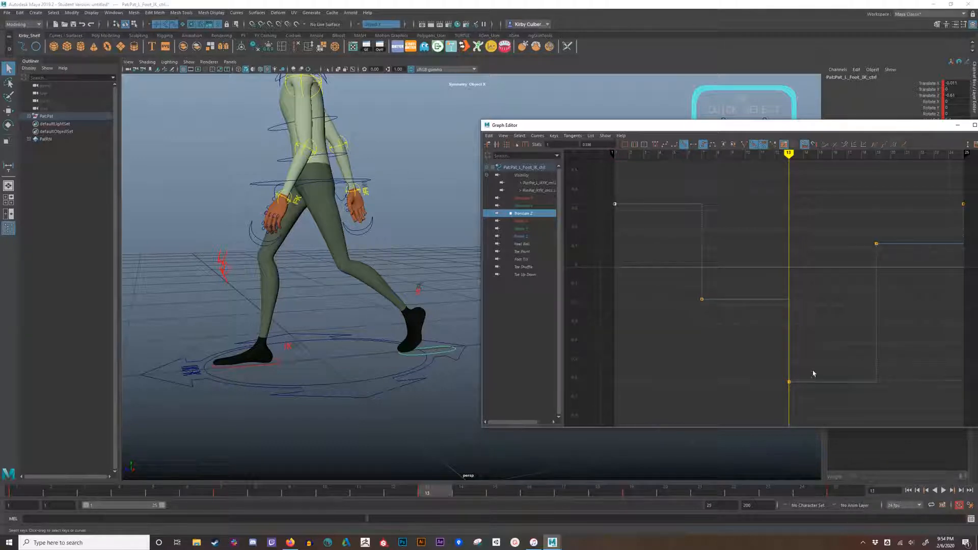
{"action": "middle_click_drag", "start_coordinate": [831, 367], "coordinate": [834, 351], "text": "shift"}
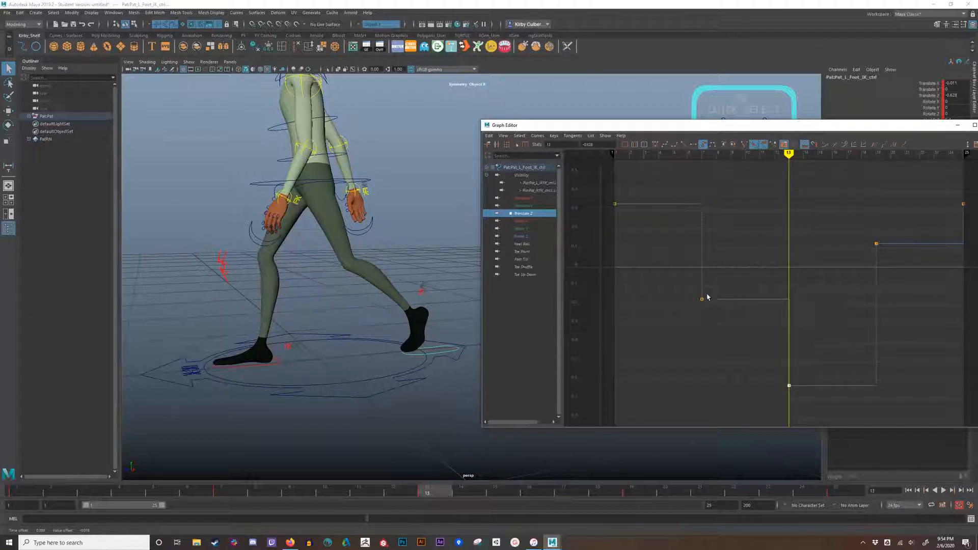
{"action": "middle_click_drag", "start_coordinate": [726, 315], "coordinate": [727, 314], "text": "shift"}
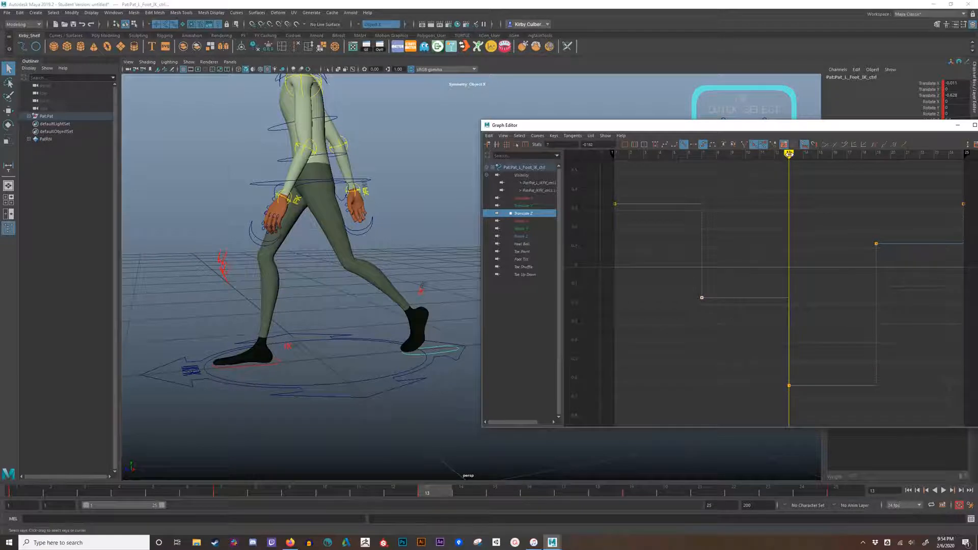
Insert keys on the left foot's Translate Z curve at frames 3, 5, 9 and 11
{"action": "mouse_move", "coordinate": [789, 153]}
{"action": "left_mouse_down"}
{"action": "mouse_move", "coordinate": [630, 154]}
{"action": "mouse_move", "coordinate": [764, 162]}
{"action": "left_mouse_up"}
{"action": "left_click", "coordinate": [670, 205]}
{"action": "right_click", "coordinate": [671, 206]}
{"action": "right_click", "coordinate": [672, 205]}
{"action": "left_click", "coordinate": [677, 212]}
{"action": "right_click", "coordinate": [688, 204]}
{"action": "left_click", "coordinate": [705, 209]}
{"action": "right_click", "coordinate": [762, 301]}
{"action": "left_click", "coordinate": [767, 302]}
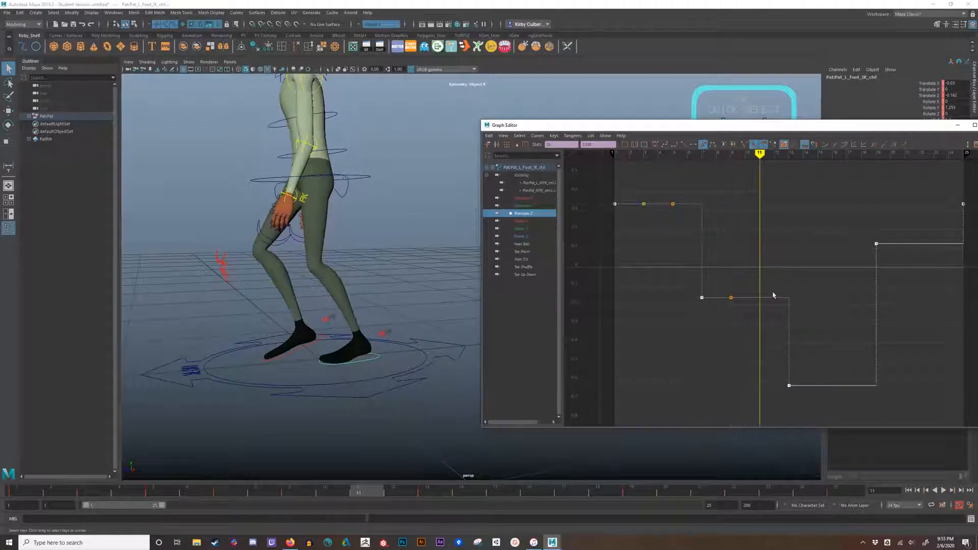
{"action": "right_click", "coordinate": [772, 300]}
{"action": "left_click", "coordinate": [777, 303]}
Lower the left foot's Translate Z keys at frames 3, 5, 9 and 11 into even steps from frame 1 to 13
{"action": "left_click_drag", "start_coordinate": [777, 266], "coordinate": [727, 310]}
{"action": "middle_click_drag", "start_coordinate": [803, 316], "coordinate": [805, 364], "text": "shift"}
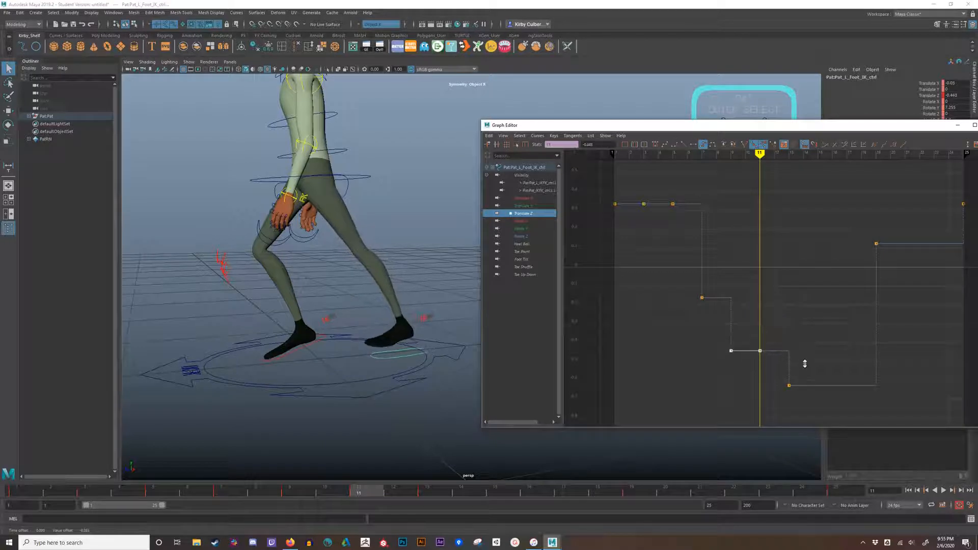
{"action": "left_click_drag", "start_coordinate": [749, 338], "coordinate": [720, 364]}
{"action": "middle_click_drag", "start_coordinate": [719, 336], "coordinate": [721, 378], "text": "shift"}
{"action": "middle_click_drag", "start_coordinate": [759, 369], "coordinate": [761, 374], "text": "shift"}
{"action": "left_click_drag", "start_coordinate": [709, 174], "coordinate": [618, 219]}
{"action": "middle_click_drag", "start_coordinate": [751, 245], "coordinate": [747, 268], "text": "shift"}
{"action": "left_click", "coordinate": [673, 228]}
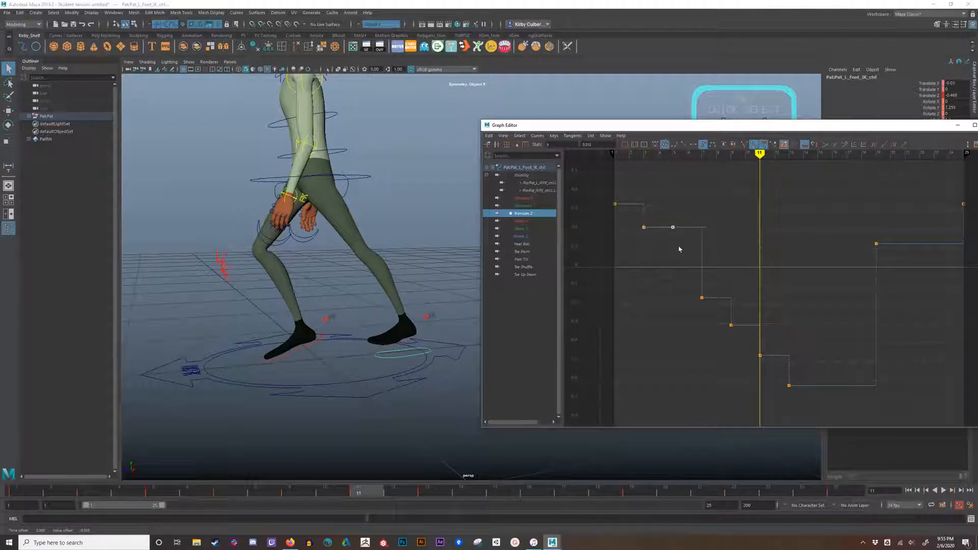
{"action": "middle_click_drag", "start_coordinate": [677, 247], "coordinate": [755, 283], "text": "shift"}
Play and scrub the first half of the walk to examine how the left foot slides backward along the ground
{"action": "middle_click_drag", "start_coordinate": [830, 203], "coordinate": [704, 199], "text": "alt"}
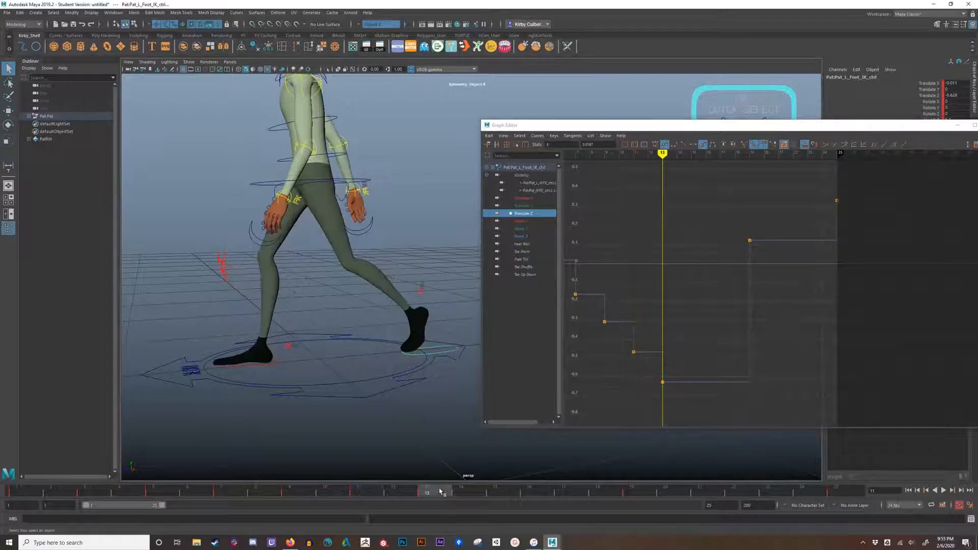
{"action": "key", "text": "alt+v"}
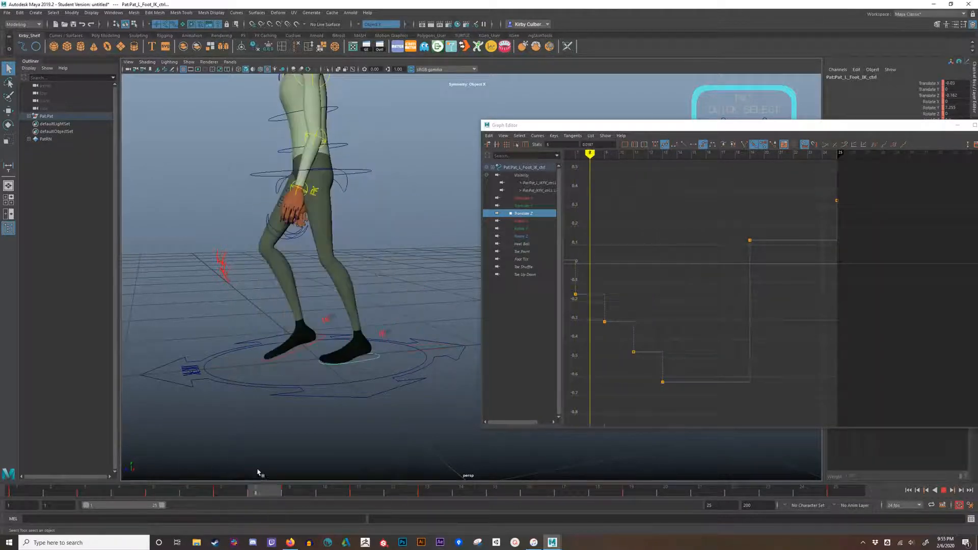
{"action": "left_click_drag", "start_coordinate": [43, 482], "coordinate": [241, 497]}
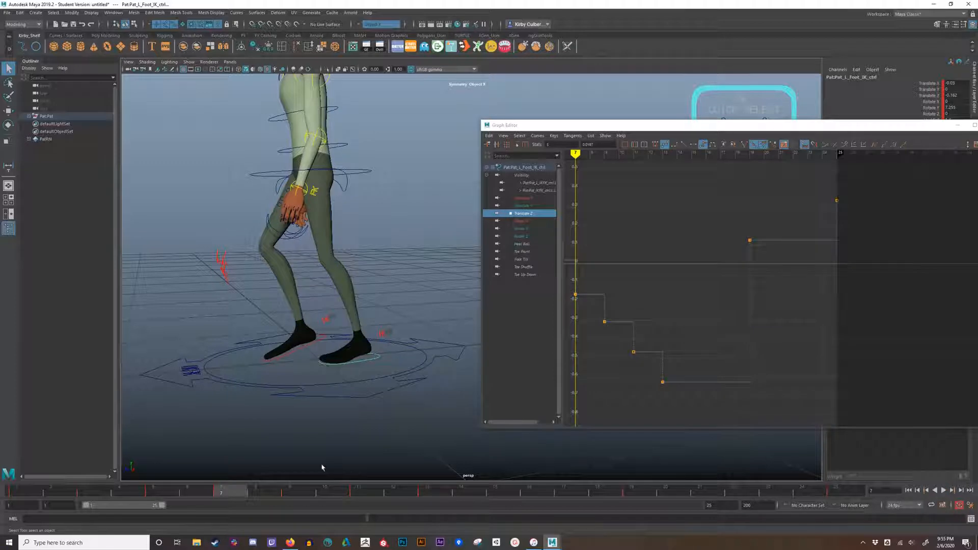
{"action": "left_click", "coordinate": [307, 490]}
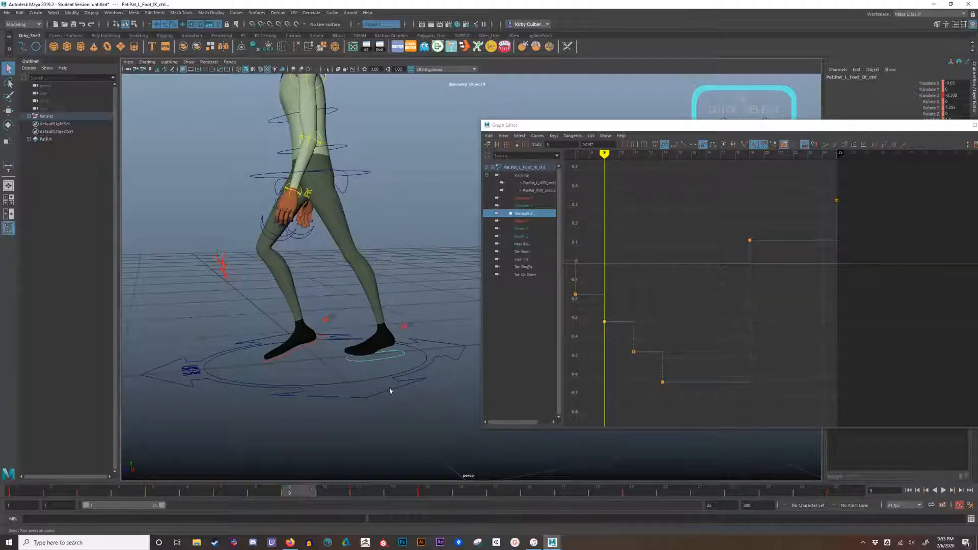
{"action": "left_click_drag", "start_coordinate": [958, 125], "coordinate": [902, 129]}
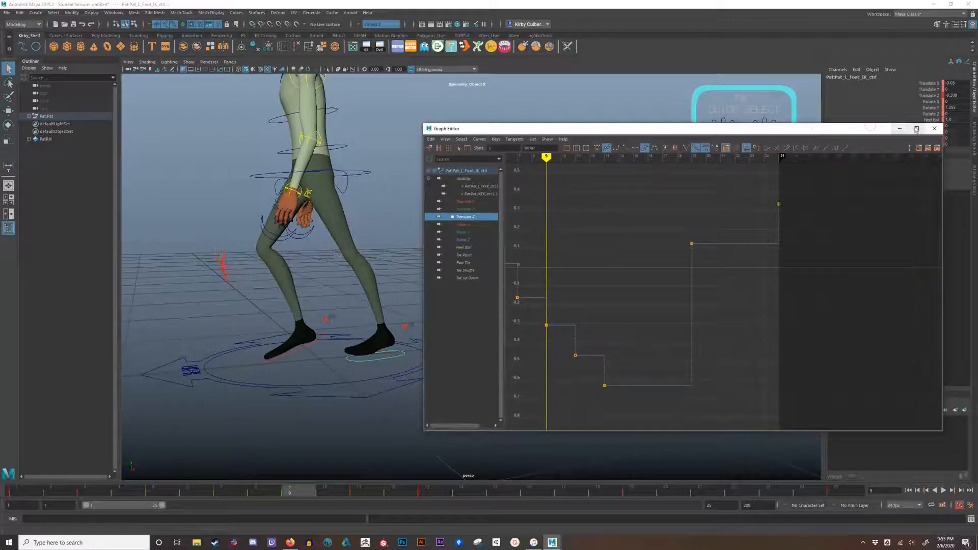
{"action": "left_click", "coordinate": [899, 128]}
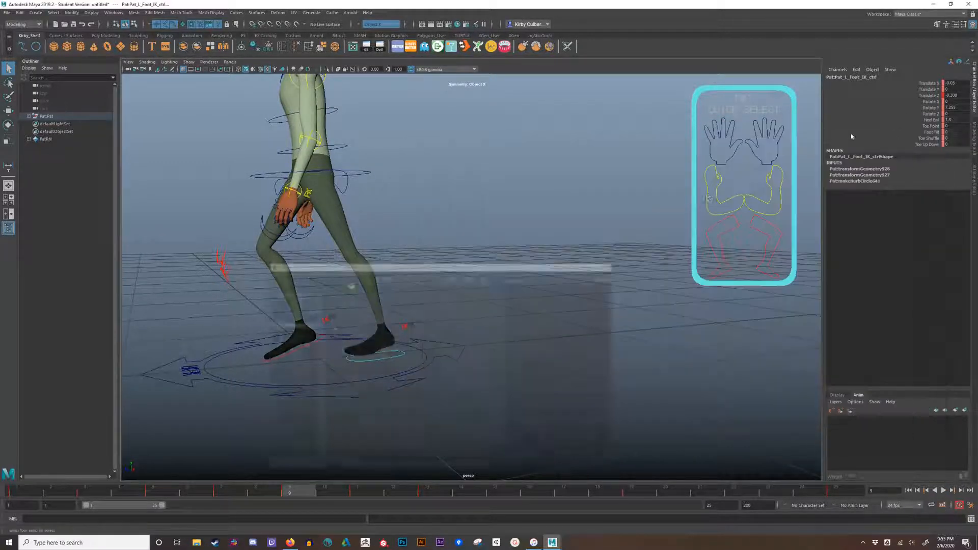
{"action": "left_click", "coordinate": [238, 494]}
{"action": "left_click", "coordinate": [158, 494]}
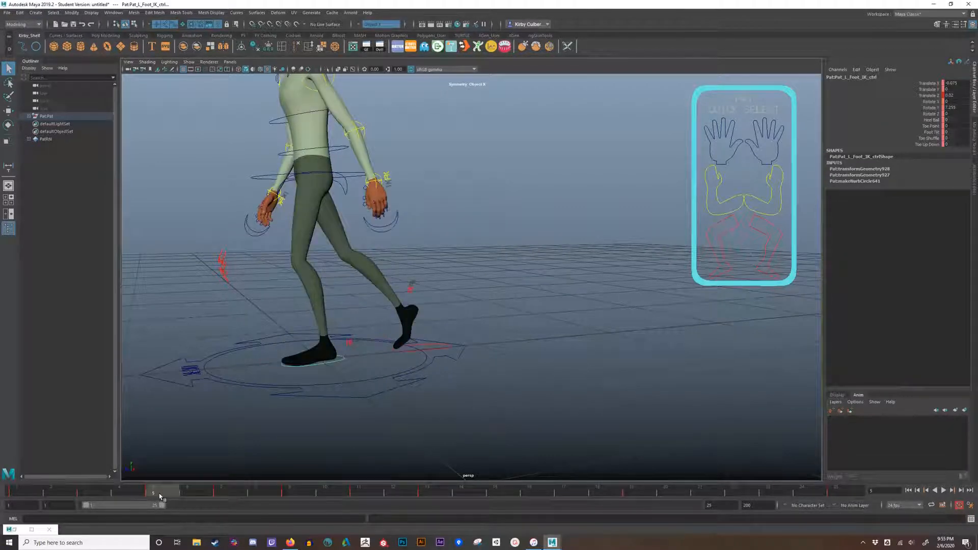
{"action": "left_click", "coordinate": [97, 492]}
Raise the left foot's Heel Ball value at frame 9 to peel the heel off the ground
{"action": "left_click_drag", "start_coordinate": [347, 374], "coordinate": [312, 362], "text": "alt"}
{"action": "left_click", "coordinate": [293, 491]}
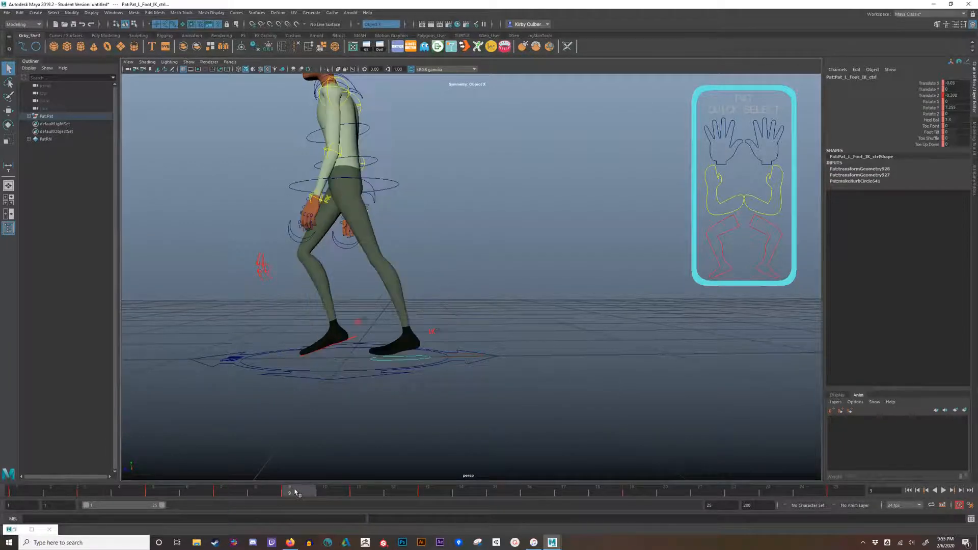
{"action": "scroll", "coordinate": [461, 425], "scroll_direction": "up", "scroll_amount": 3}
{"action": "left_click", "coordinate": [932, 120]}
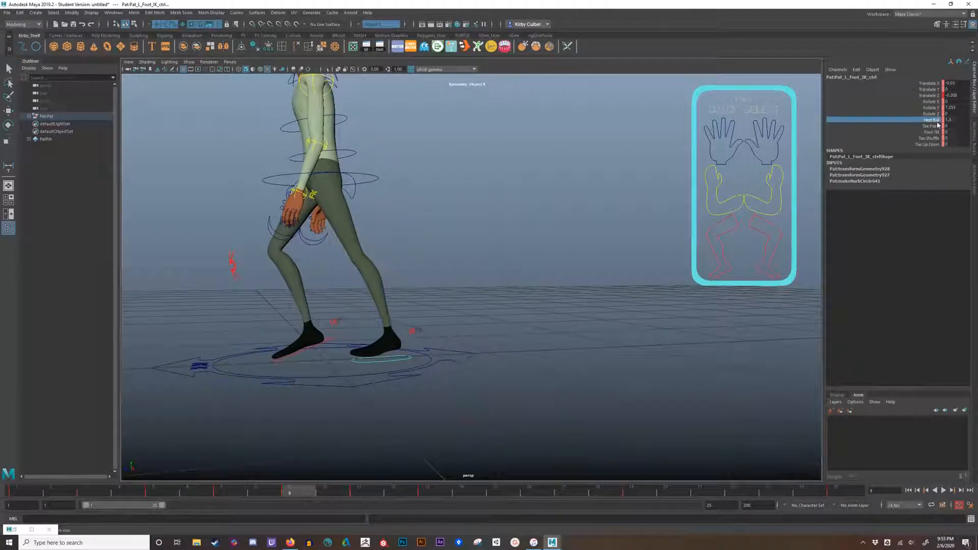
{"action": "middle_click_drag", "start_coordinate": [488, 292], "coordinate": [541, 305], "text": "alt"}
{"action": "left_click_drag", "start_coordinate": [541, 305], "coordinate": [535, 309], "text": "alt"}
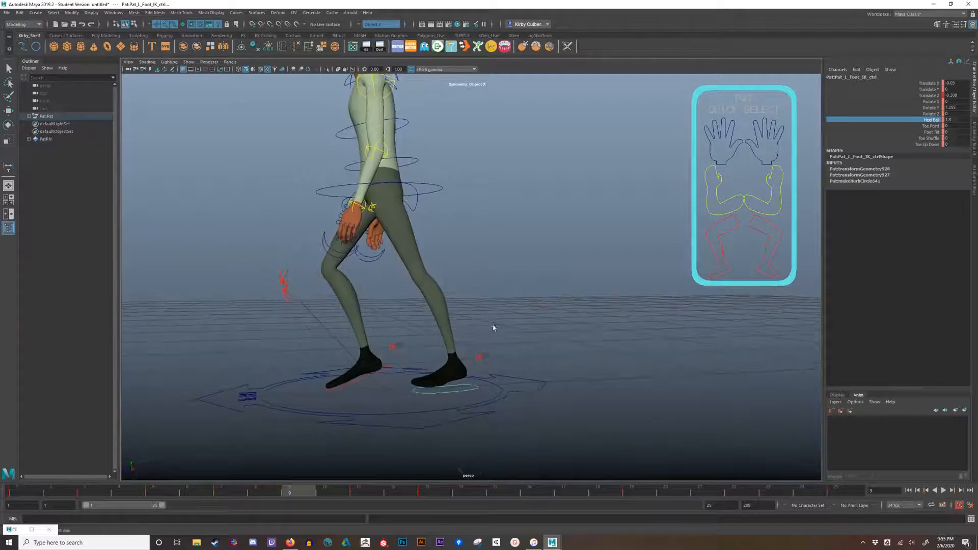
{"action": "left_click", "coordinate": [237, 493]}
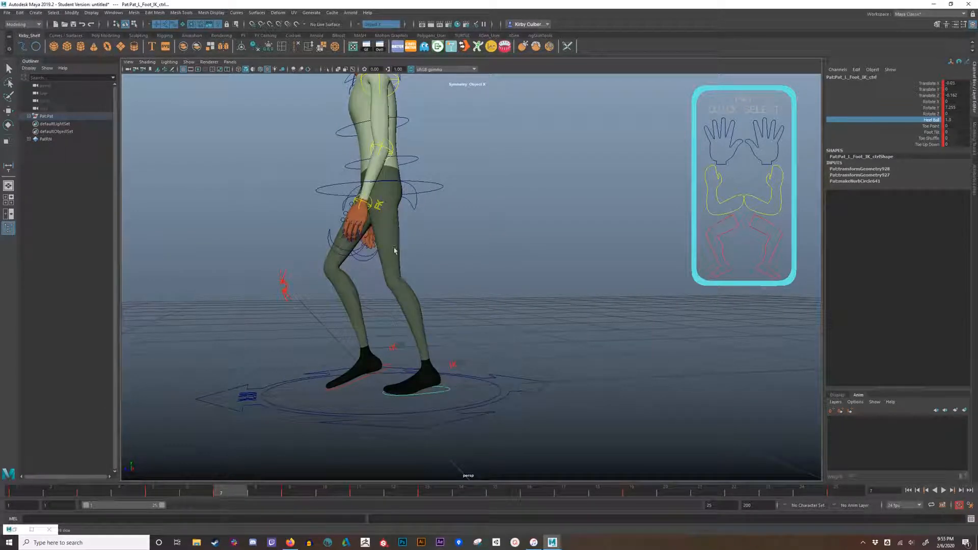
{"action": "left_click", "coordinate": [304, 494]}
{"action": "middle_click_drag", "start_coordinate": [556, 338], "coordinate": [525, 327]}
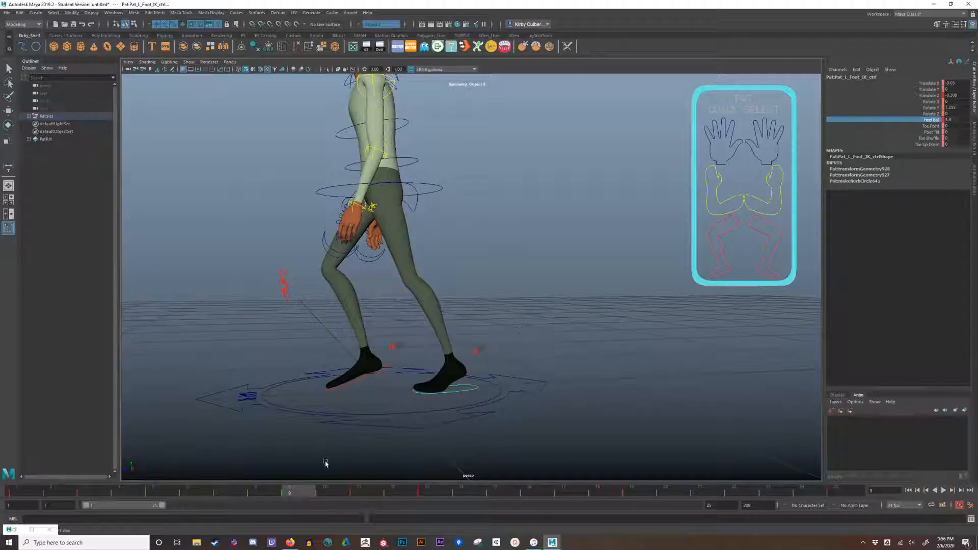
Increase the left foot's Heel Ball value at frame 11 to lift the heel higher over the ball of the foot
{"action": "left_click_drag", "start_coordinate": [283, 492], "coordinate": [358, 495]}
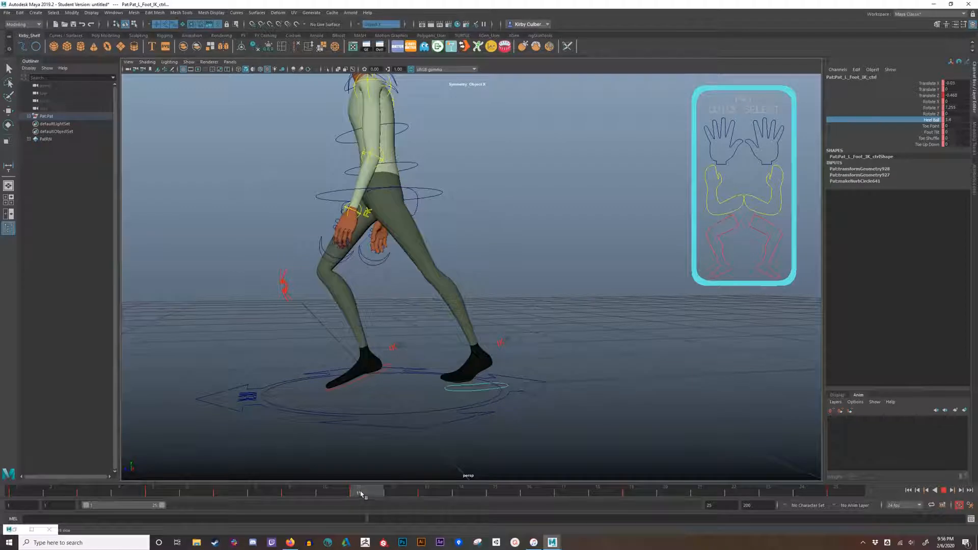
{"action": "middle_click_drag", "start_coordinate": [543, 303], "coordinate": [556, 301]}
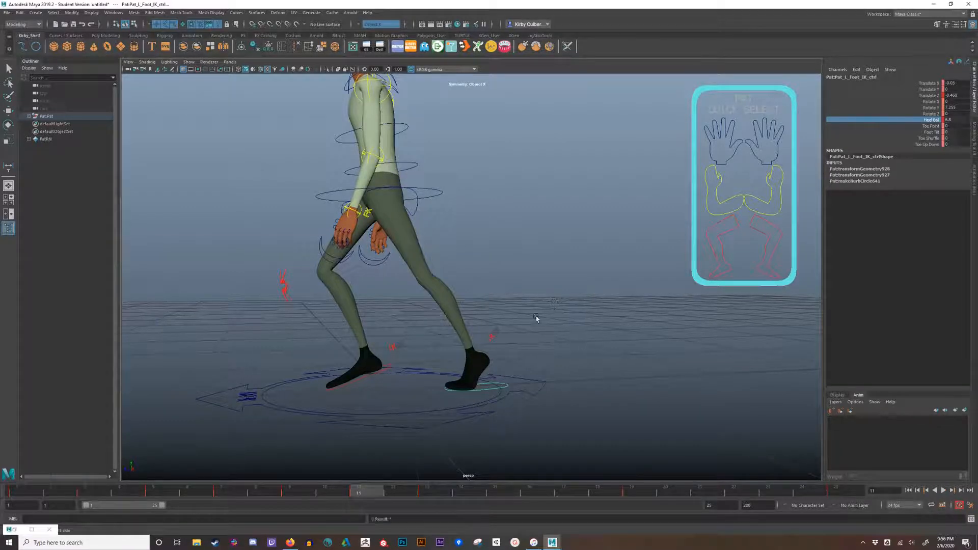
{"action": "left_click_drag", "start_coordinate": [535, 323], "coordinate": [518, 332], "text": "alt"}
{"action": "left_click_drag", "start_coordinate": [347, 492], "coordinate": [352, 468]}
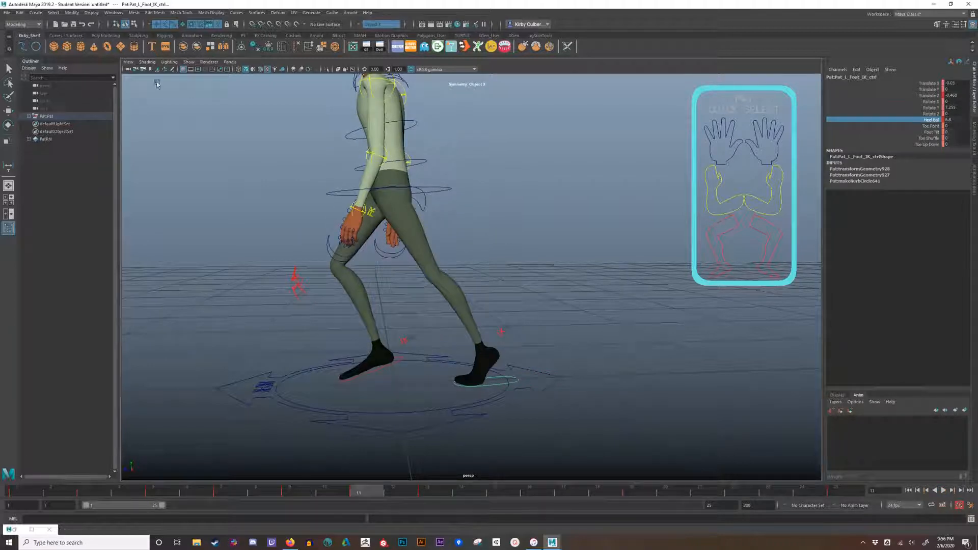
Create a polygon plane, rotate it -90 degrees in Z, raise it, and scale it to about 2.47 in Z to hide the right leg
{"action": "left_click", "coordinate": [120, 46]}
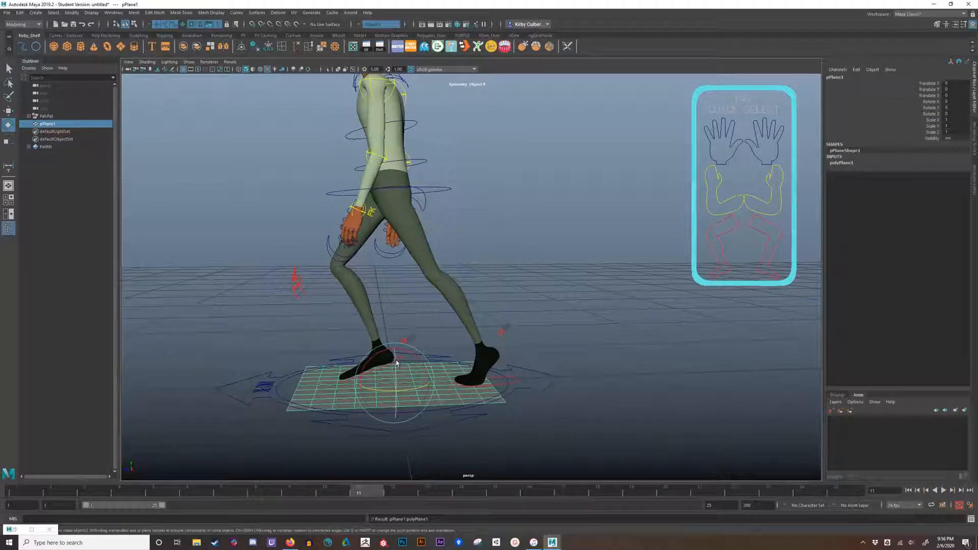
{"action": "left_click_drag", "start_coordinate": [396, 362], "coordinate": [398, 390]}
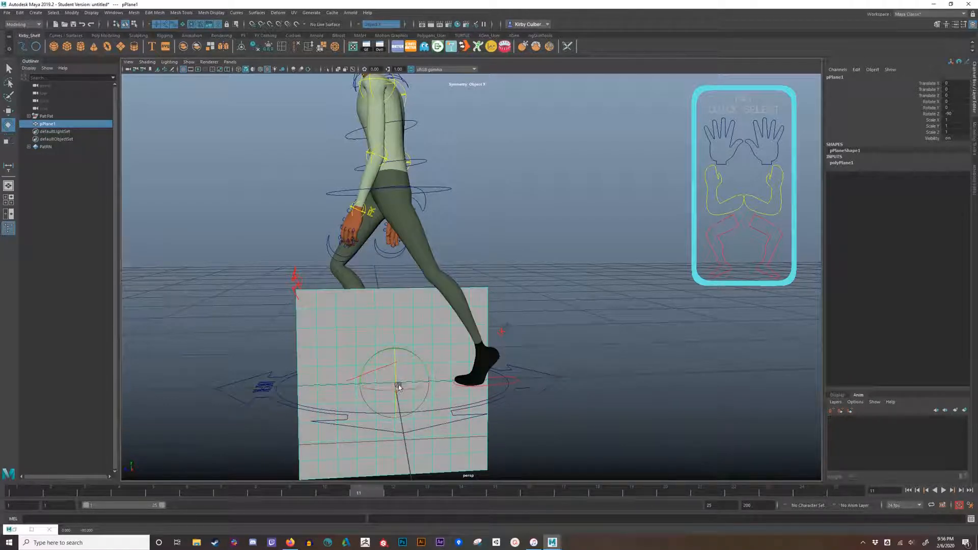
{"action": "key", "text": "w"}
{"action": "left_click_drag", "start_coordinate": [395, 351], "coordinate": [350, 334]}
{"action": "key", "text": "r"}
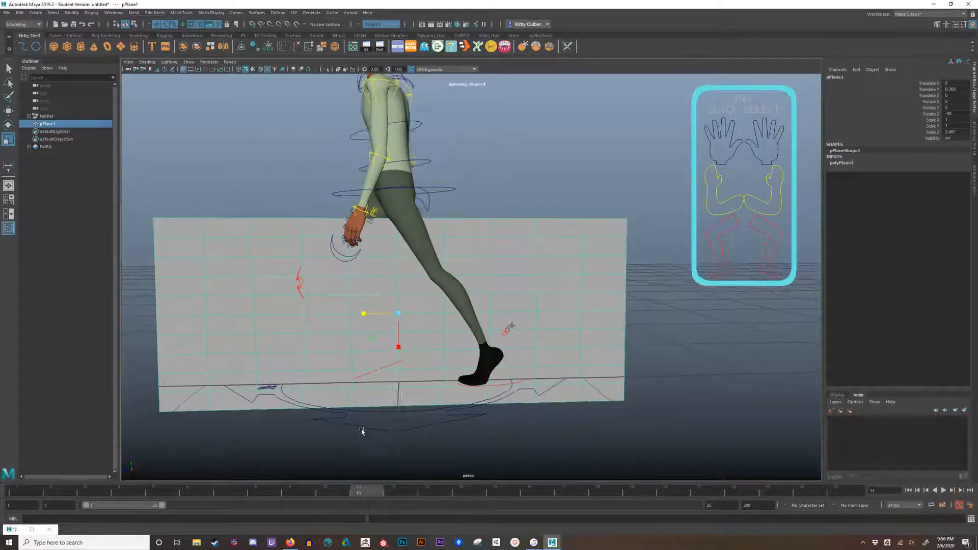
Scrub and play the walk with the plane between the legs to examine each foot's motion in isolation
{"action": "left_click", "coordinate": [31, 493]}
{"action": "left_click_drag", "start_coordinate": [30, 493], "coordinate": [162, 496]}
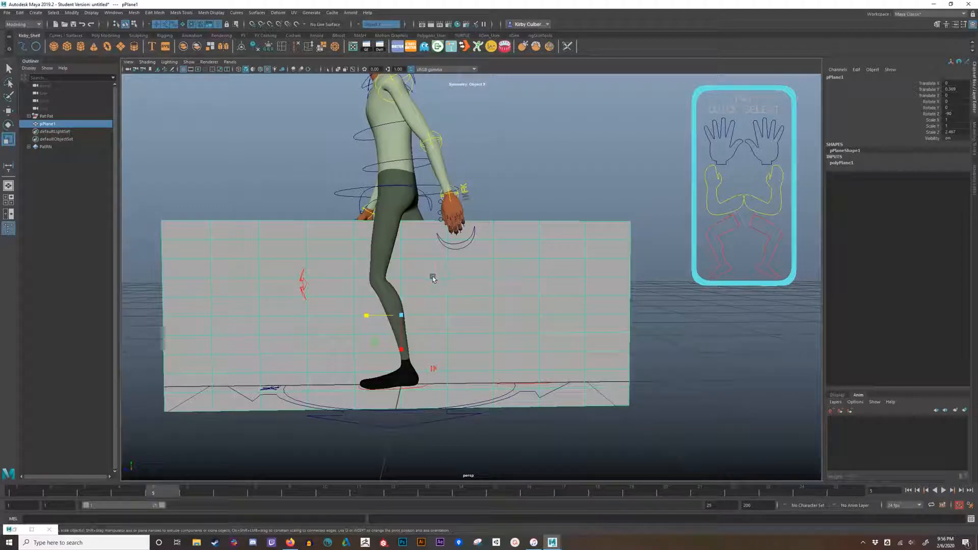
{"action": "key", "text": "alt+v"}
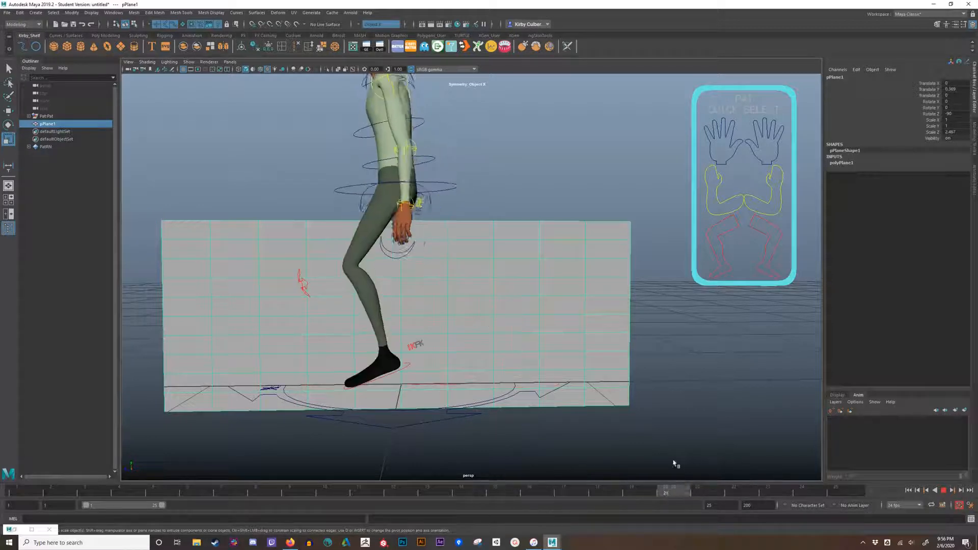
{"action": "left_click_drag", "start_coordinate": [389, 462], "coordinate": [240, 436]}
{"action": "left_click_drag", "start_coordinate": [252, 305], "coordinate": [324, 315], "text": "alt"}
{"action": "right_click_drag", "start_coordinate": [389, 344], "coordinate": [334, 337], "text": "alt"}
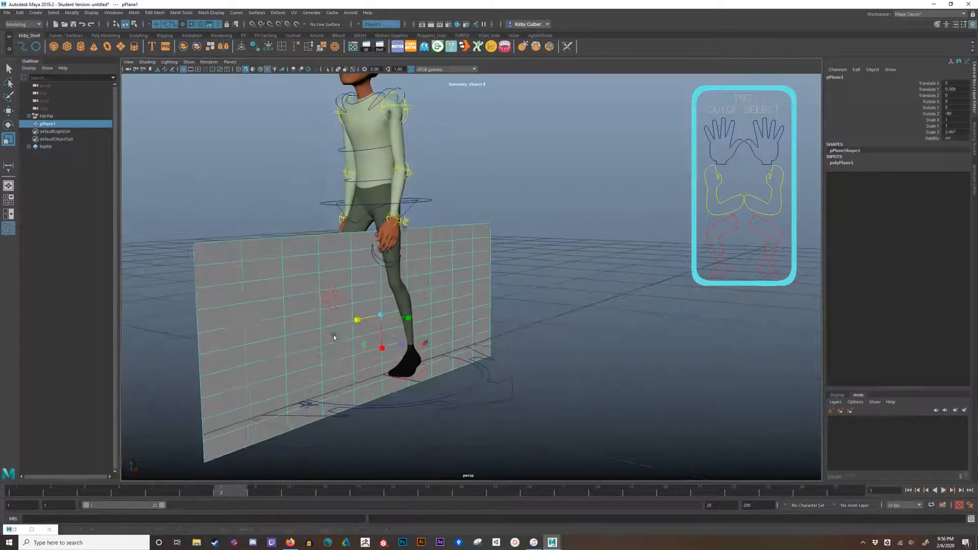
{"action": "left_click_drag", "start_coordinate": [334, 336], "coordinate": [298, 351], "text": "alt"}
{"action": "key", "text": "alt+v"}
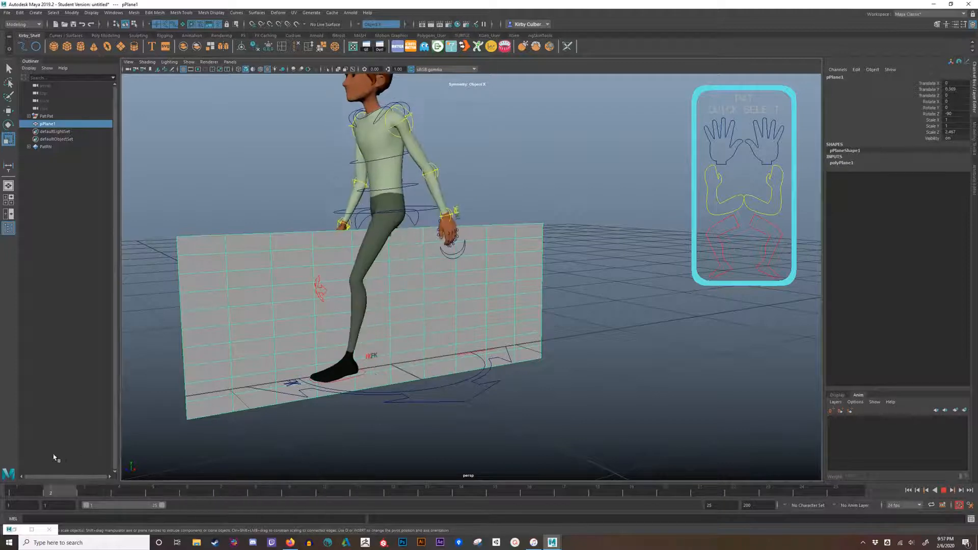
{"action": "key", "text": "alt+v"}
Set the left foot control's Heel Ball and Toe Point to 0 at frame 15
{"action": "left_click", "coordinate": [433, 366]}
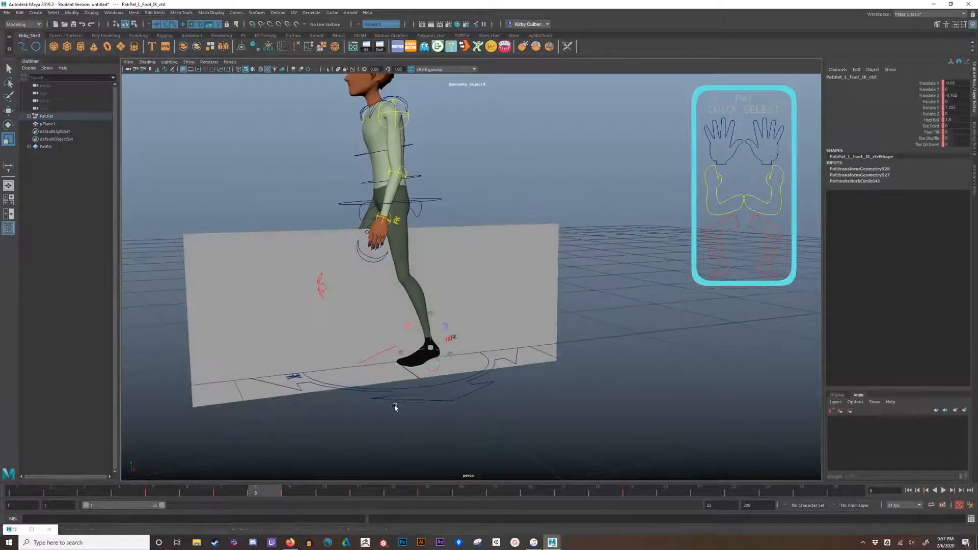
{"action": "left_click", "coordinate": [442, 493]}
{"action": "left_click_drag", "start_coordinate": [494, 474], "coordinate": [535, 425], "text": "alt"}
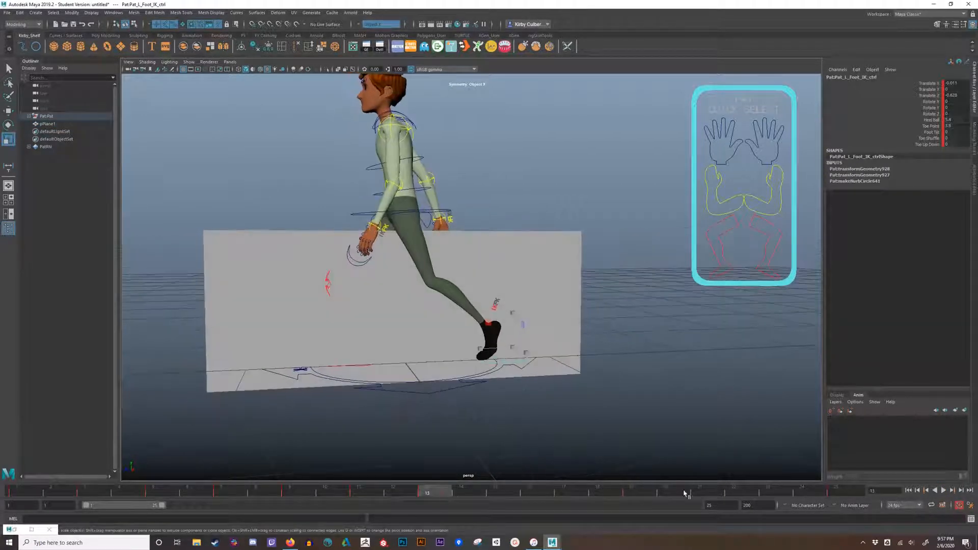
{"action": "left_click", "coordinate": [649, 495]}
{"action": "left_click", "coordinate": [838, 492]}
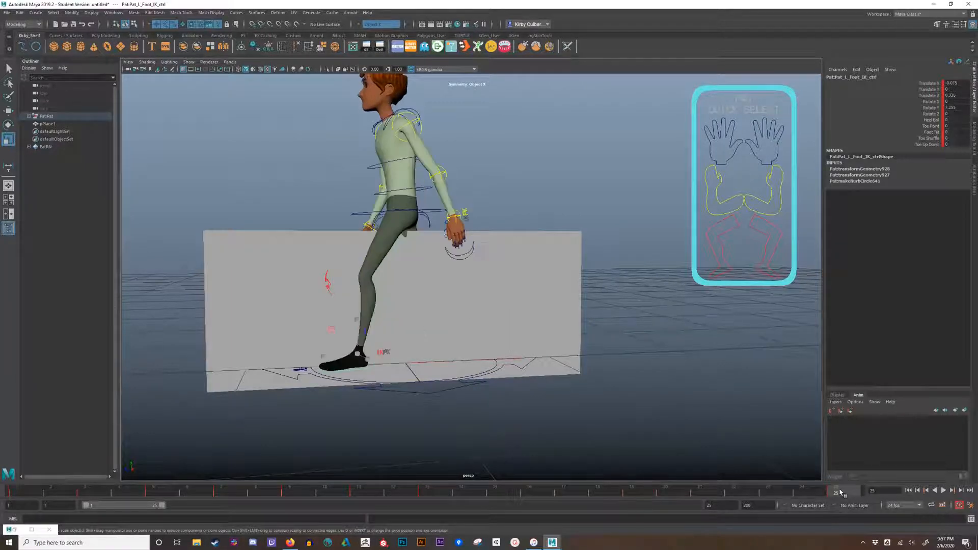
{"action": "left_click_drag", "start_coordinate": [438, 493], "coordinate": [495, 492]}
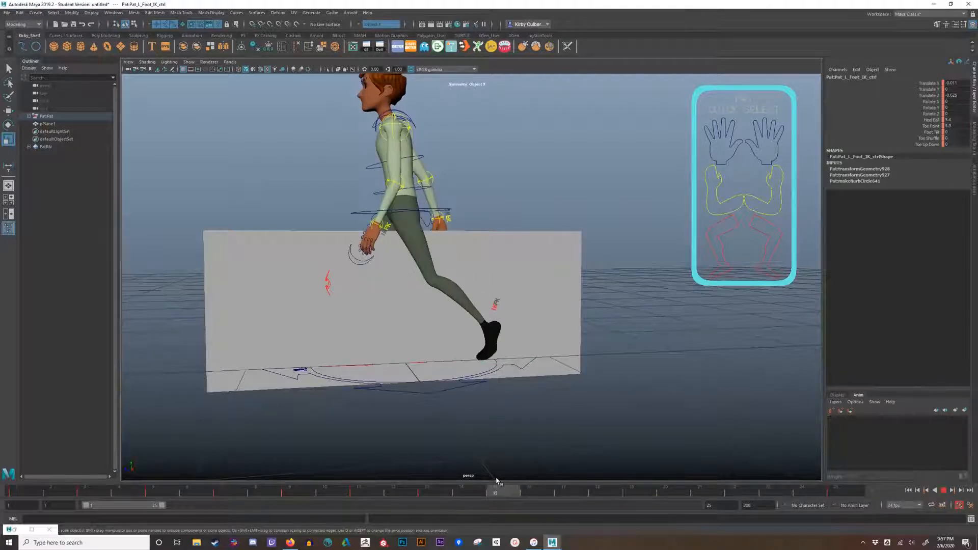
{"action": "key", "text": "w"}
{"action": "left_click", "coordinate": [436, 488]}
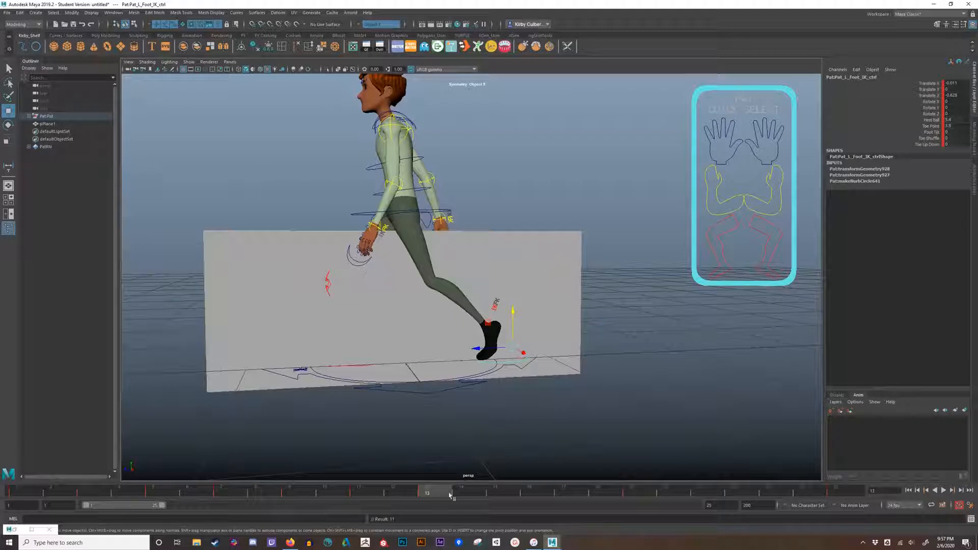
{"action": "left_click", "coordinate": [495, 492]}
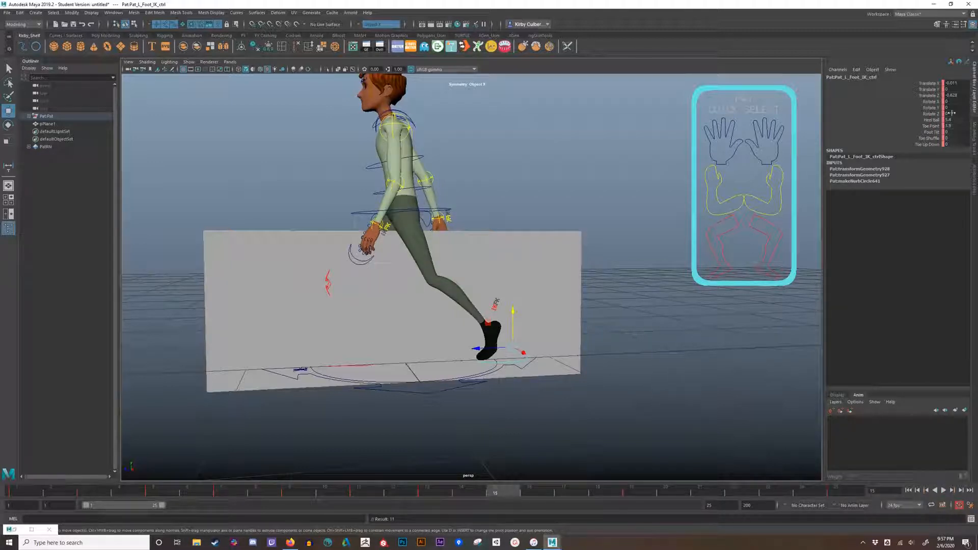
{"action": "left_click_drag", "start_coordinate": [957, 122], "coordinate": [957, 126]}
{"action": "type", "text": "0"}
{"action": "key", "text": "Return"}
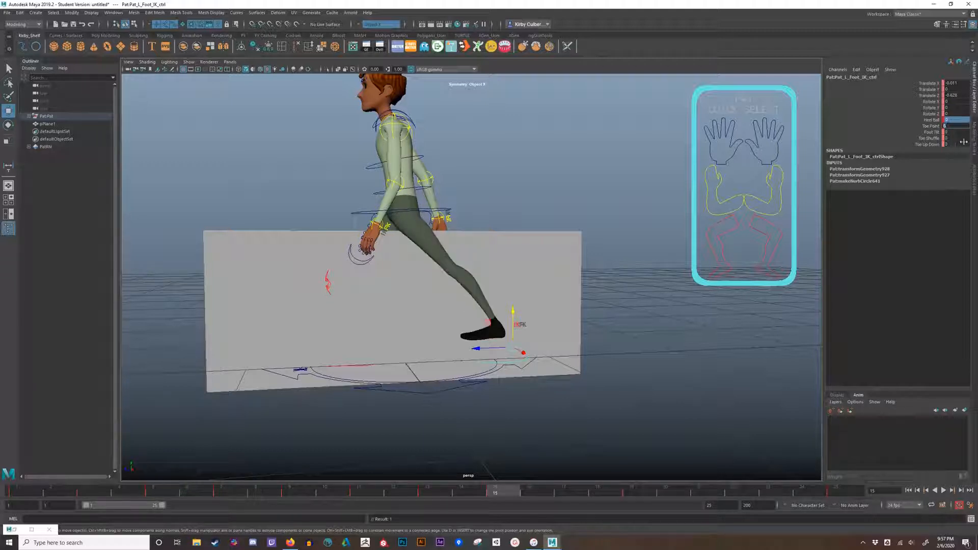
Lift the left foot at frame 15, bring it forward, and rotate it toe-down about 55 degrees in X
{"action": "left_click", "coordinate": [509, 362]}
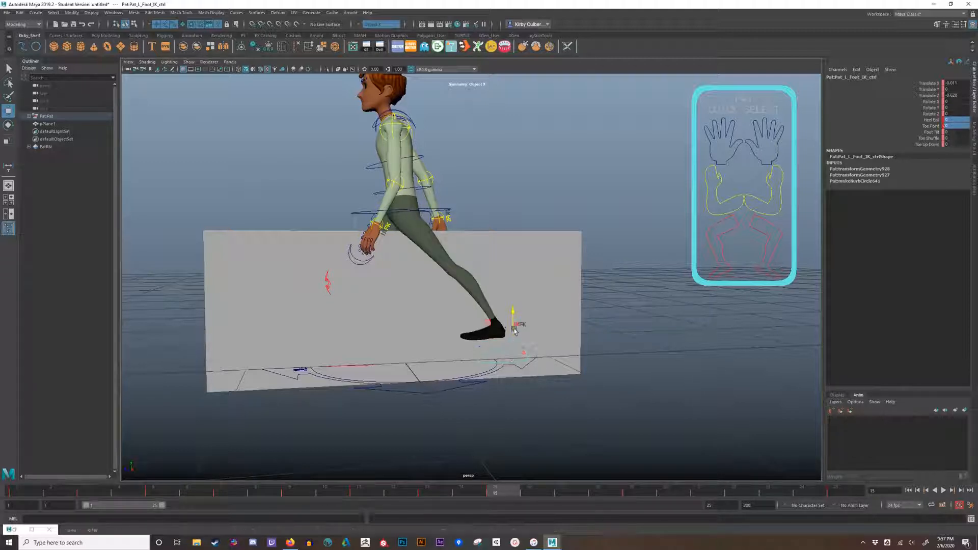
{"action": "key", "text": "e"}
{"action": "left_click_drag", "start_coordinate": [513, 330], "coordinate": [432, 303]}
{"action": "key", "text": "w"}
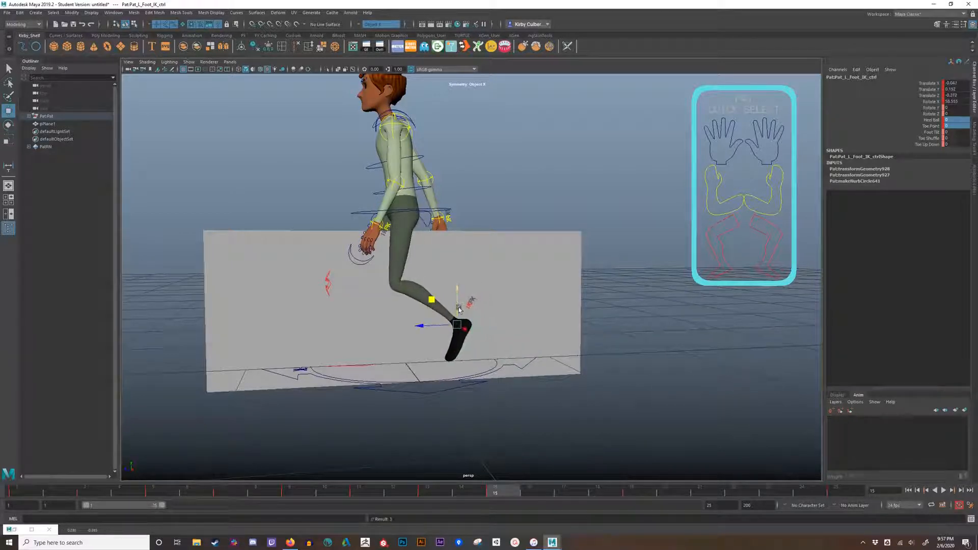
{"action": "left_click", "coordinate": [437, 493]}
{"action": "left_click", "coordinate": [503, 490]}
{"action": "left_click_drag", "start_coordinate": [459, 361], "coordinate": [454, 309], "text": "alt"}
{"action": "key", "text": "e"}
{"action": "key", "text": "w"}
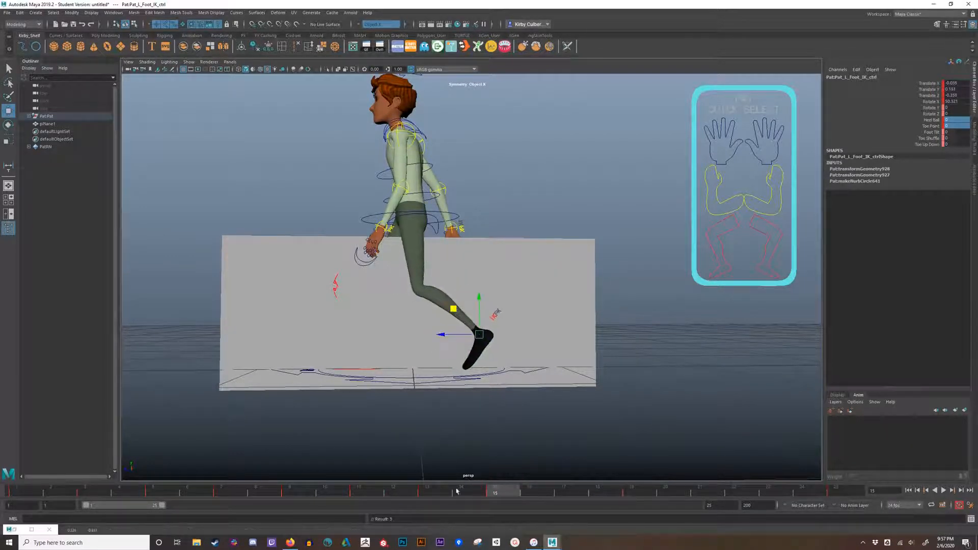
{"action": "left_click", "coordinate": [443, 491]}
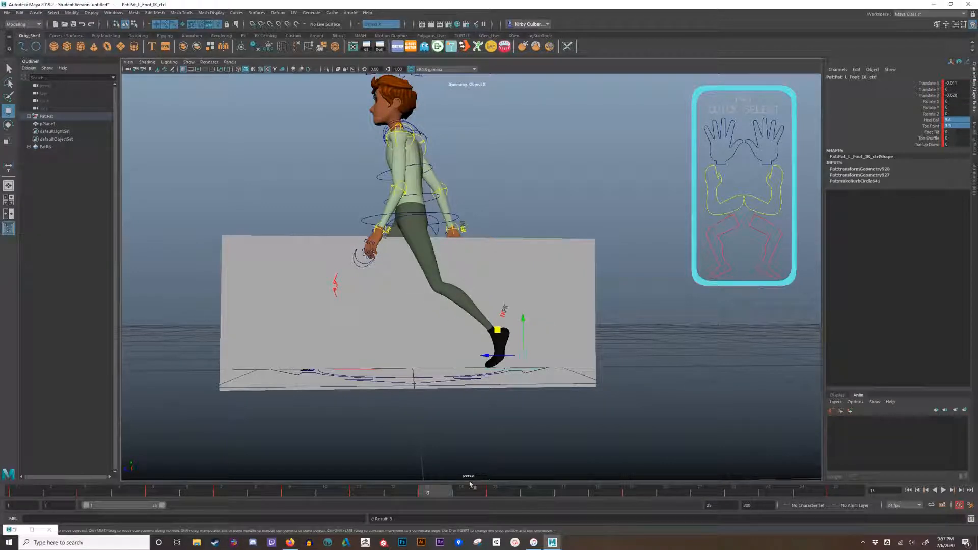
Move the left foot forward at frame 17 and adjust its rotation to continue the swing from frame 15
{"action": "mouse_move", "coordinate": [446, 493]}
{"action": "left_mouse_down"}
{"action": "mouse_move", "coordinate": [491, 492]}
{"action": "mouse_move", "coordinate": [380, 492]}
{"action": "mouse_move", "coordinate": [640, 493]}
{"action": "mouse_move", "coordinate": [562, 490]}
{"action": "left_mouse_up"}
{"action": "left_click_drag", "start_coordinate": [444, 336], "coordinate": [398, 336]}
{"action": "key", "text": "e"}
{"action": "left_click_drag", "start_coordinate": [440, 304], "coordinate": [462, 332]}
{"action": "key", "text": "w"}
{"action": "left_click", "coordinate": [495, 490]}
{"action": "left_click", "coordinate": [563, 494]}
{"action": "left_click_drag", "start_coordinate": [545, 405], "coordinate": [452, 376], "text": "alt"}
{"action": "left_click", "coordinate": [499, 492]}
{"action": "left_click_drag", "start_coordinate": [498, 492], "coordinate": [840, 493]}
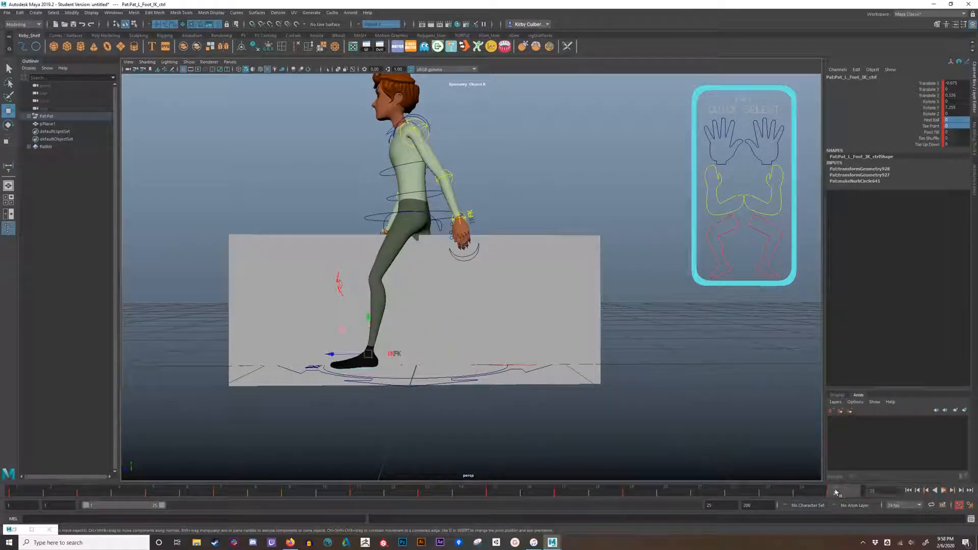
Pose the left foot forward at frame 23 with toes up, lowering it near the ground with Rotate X about -20 degrees
{"action": "middle_click_drag", "start_coordinate": [721, 450], "coordinate": [753, 450], "text": "alt"}
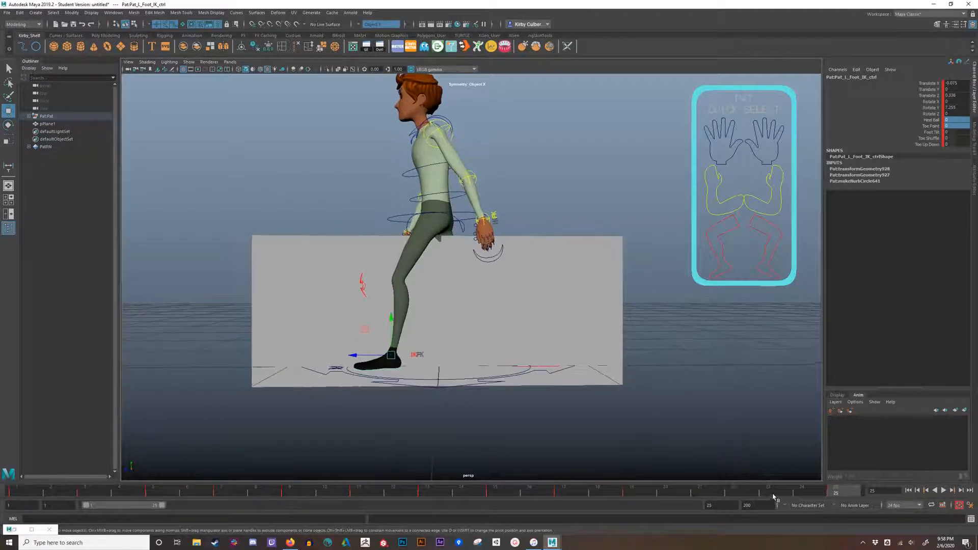
{"action": "left_click", "coordinate": [773, 492]}
{"action": "left_click_drag", "start_coordinate": [393, 344], "coordinate": [328, 338]}
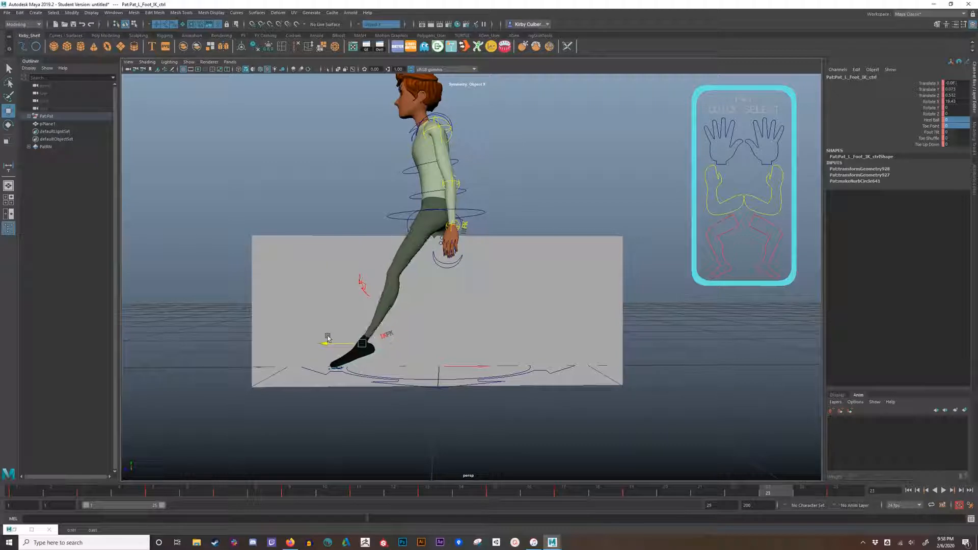
{"action": "key", "text": "e"}
{"action": "left_click_drag", "start_coordinate": [369, 309], "coordinate": [386, 331]}
{"action": "key", "text": "w"}
{"action": "left_click_drag", "start_coordinate": [328, 324], "coordinate": [347, 329]}
{"action": "key", "text": "e"}
{"action": "key", "text": "w"}
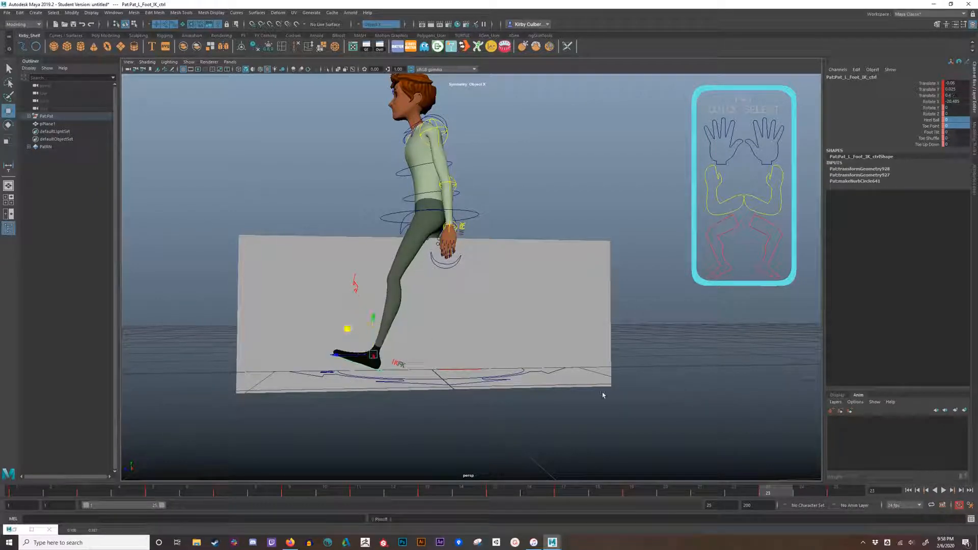
Compare the left foot's poses at frames 19, 21, 23 and 25 to examine how it swings into contact
{"action": "left_click", "coordinate": [838, 492]}
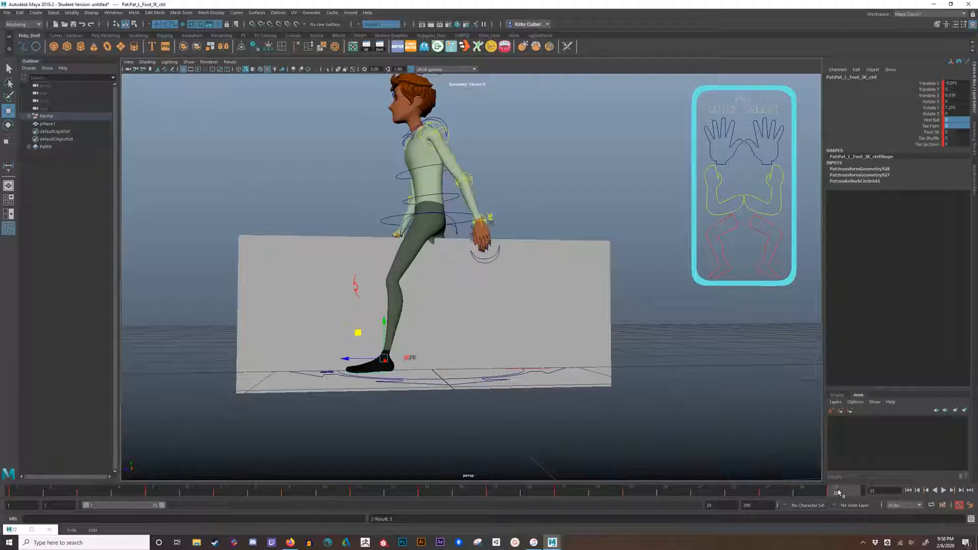
{"action": "left_click", "coordinate": [779, 494]}
{"action": "left_click", "coordinate": [836, 495]}
{"action": "left_click", "coordinate": [754, 493]}
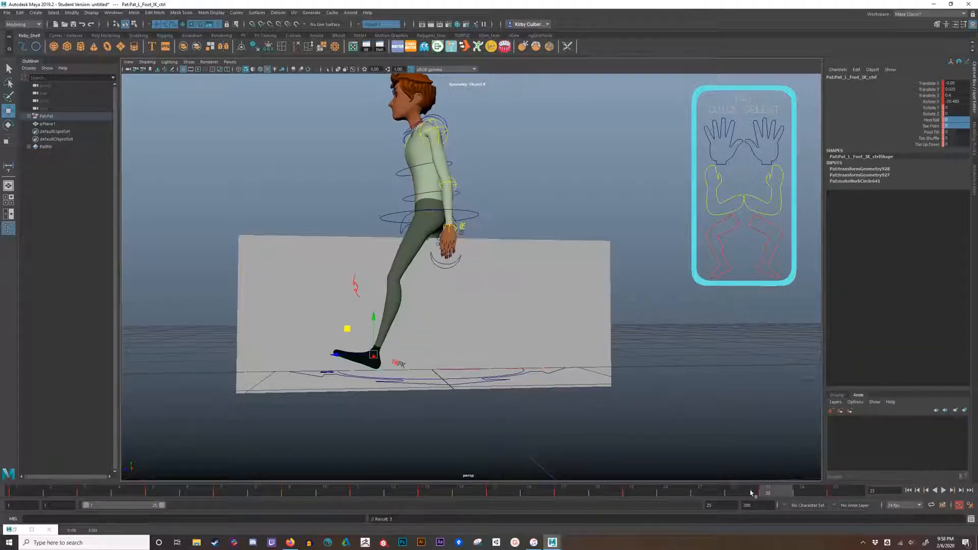
{"action": "left_click", "coordinate": [694, 494]}
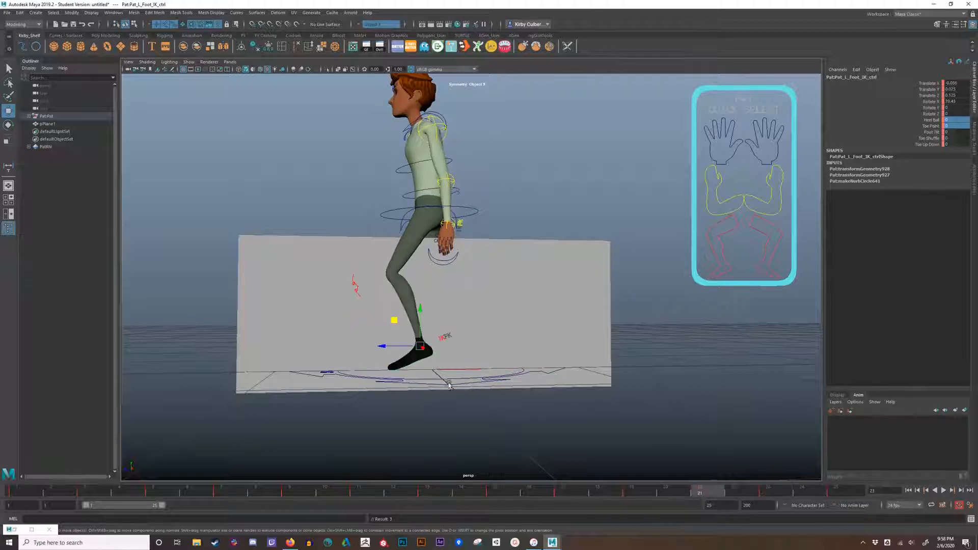
{"action": "left_click", "coordinate": [771, 494]}
{"action": "left_click", "coordinate": [643, 491]}
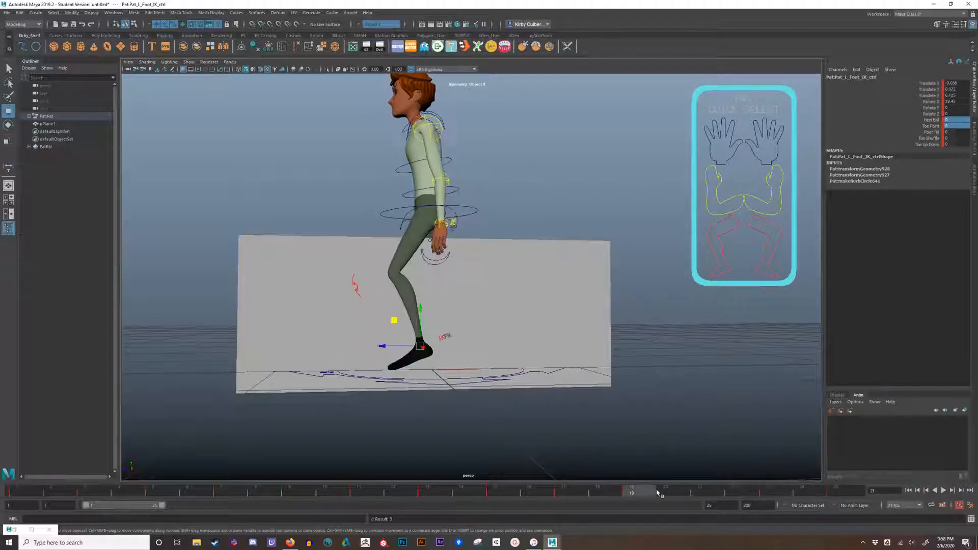
{"action": "left_click", "coordinate": [770, 494]}
{"action": "left_click", "coordinate": [699, 490]}
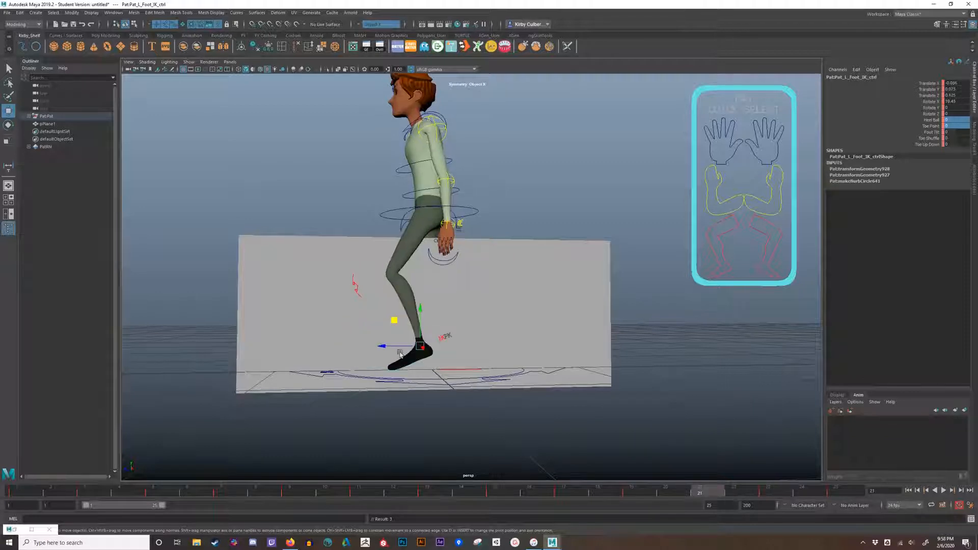
Move the left foot forward at frame 21 and rotate it in X so the toes point up above the ground
{"action": "left_click_drag", "start_coordinate": [400, 354], "coordinate": [363, 354]}
{"action": "key", "text": "e"}
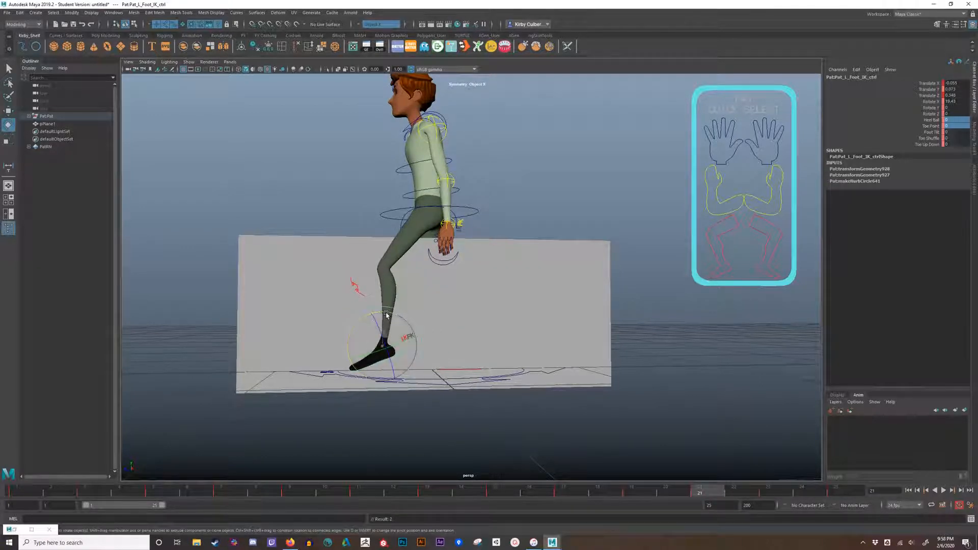
{"action": "left_click_drag", "start_coordinate": [386, 315], "coordinate": [356, 327]}
{"action": "key", "text": "w"}
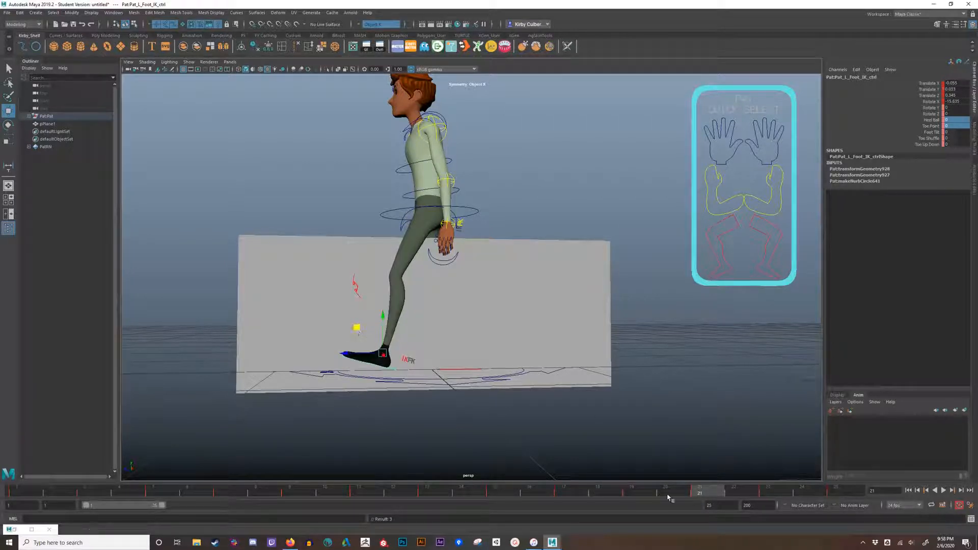
Compare the left foot at frame 21 with its neighbouring keys, nudge it slightly farther forward, and play back the walk
{"action": "left_click", "coordinate": [641, 492]}
{"action": "left_click", "coordinate": [691, 493]}
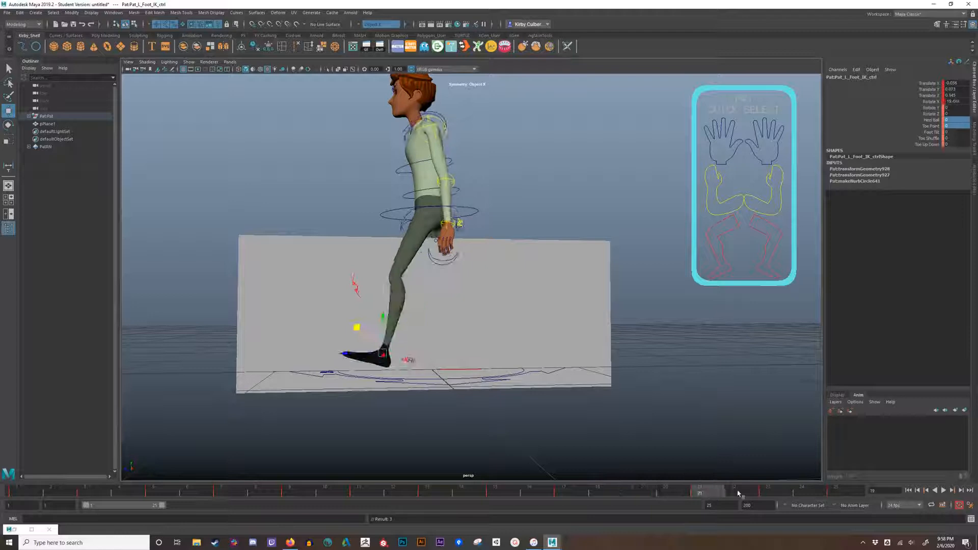
{"action": "left_click", "coordinate": [777, 496]}
{"action": "left_click", "coordinate": [712, 492]}
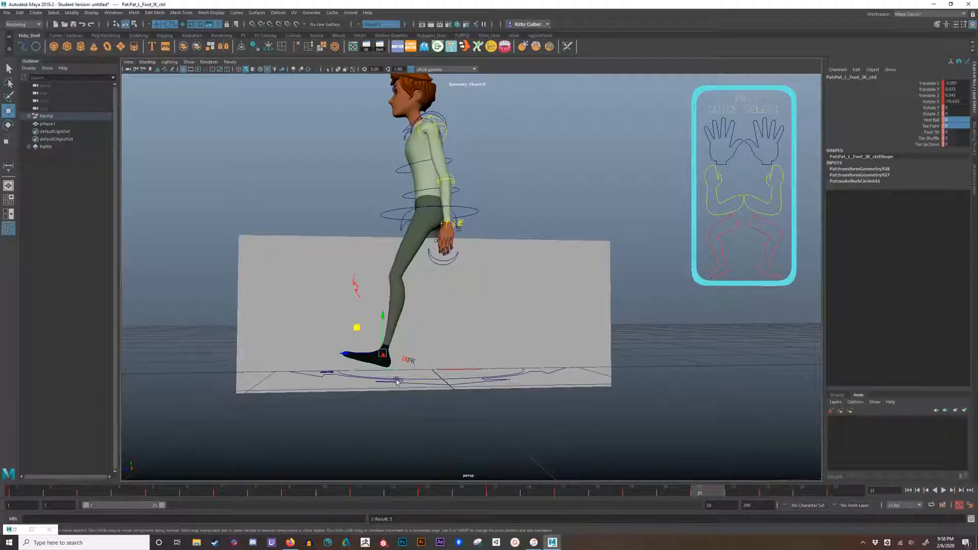
{"action": "left_click_drag", "start_coordinate": [369, 353], "coordinate": [366, 354]}
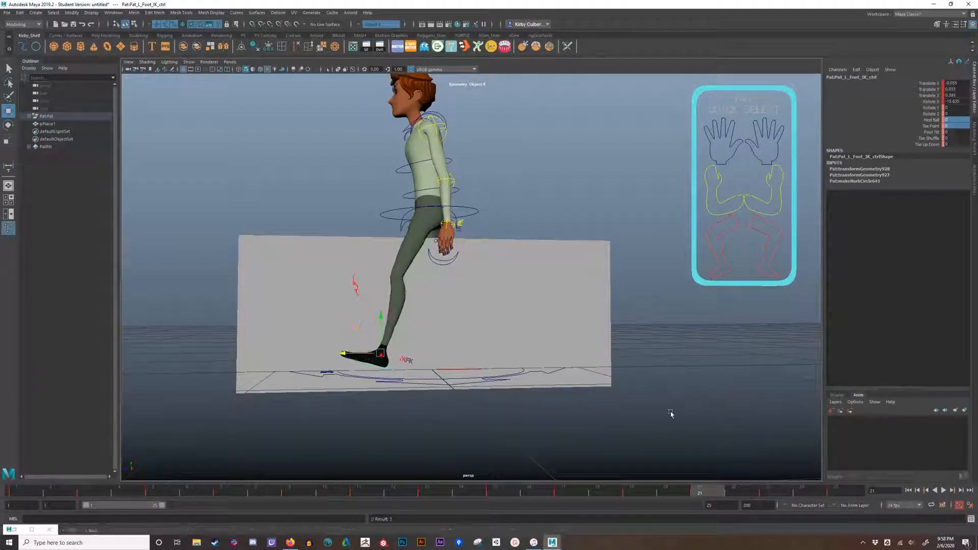
{"action": "left_click", "coordinate": [771, 496]}
{"action": "left_click_drag", "start_coordinate": [681, 493], "coordinate": [844, 490]}
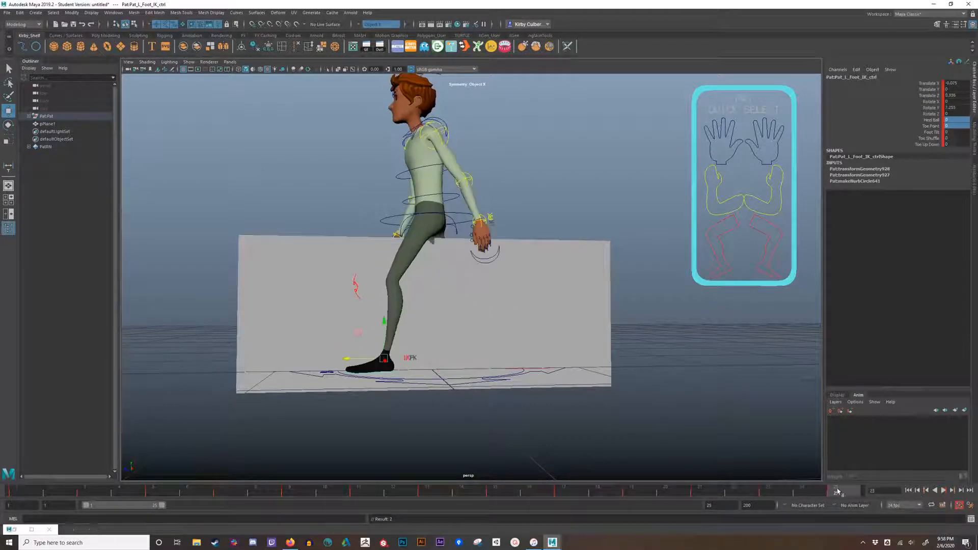
{"action": "left_click", "coordinate": [943, 491]}
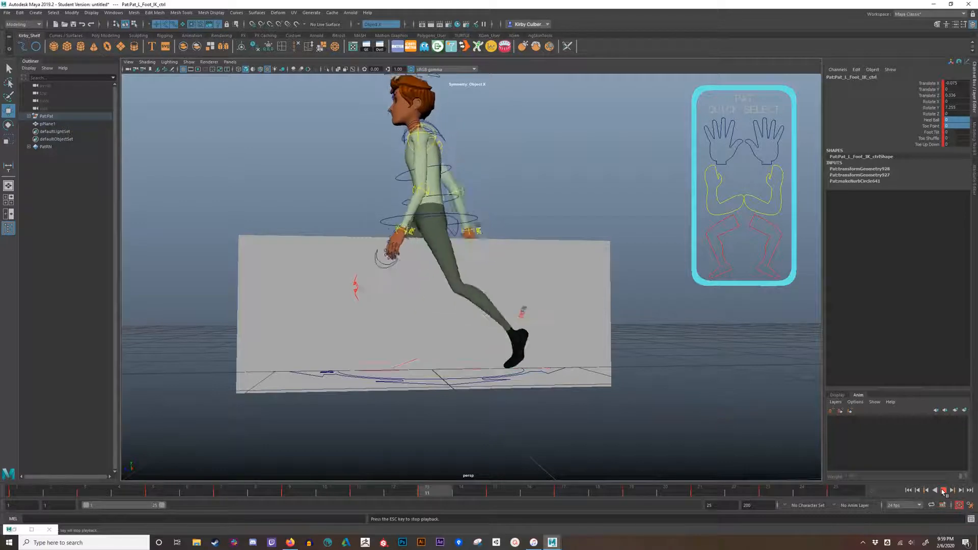
{"action": "left_click", "coordinate": [943, 491]}
At frame 23, raise the left foot's toes with Toe Up Down 1.6 and set its Rotate X to about -10 degrees
{"action": "left_click", "coordinate": [777, 493]}
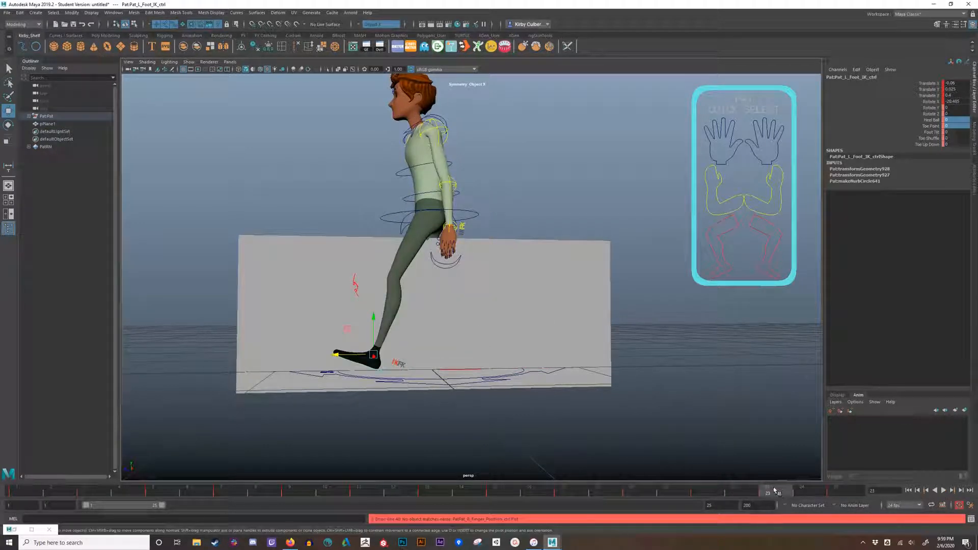
{"action": "left_click", "coordinate": [931, 144]}
{"action": "middle_click_drag", "start_coordinate": [721, 366], "coordinate": [726, 364]}
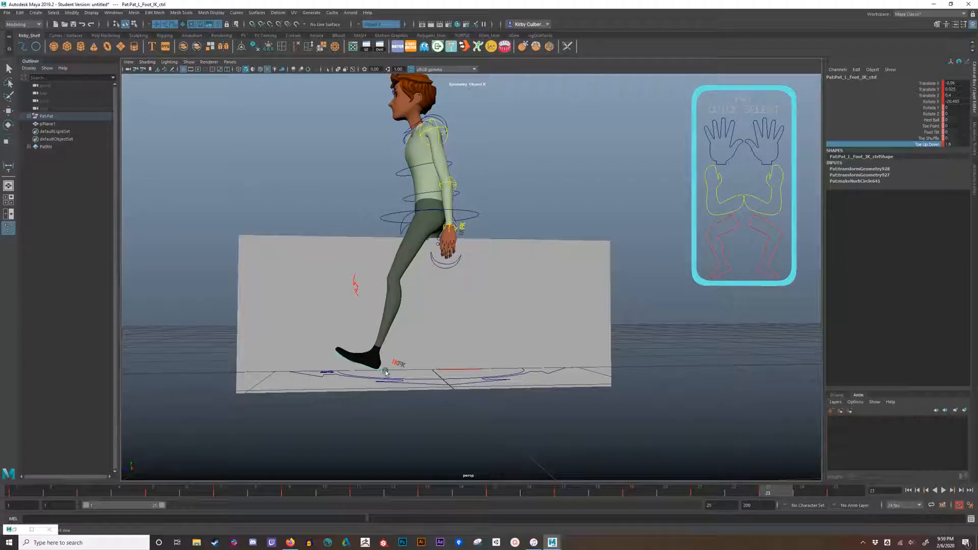
{"action": "key", "text": "w"}
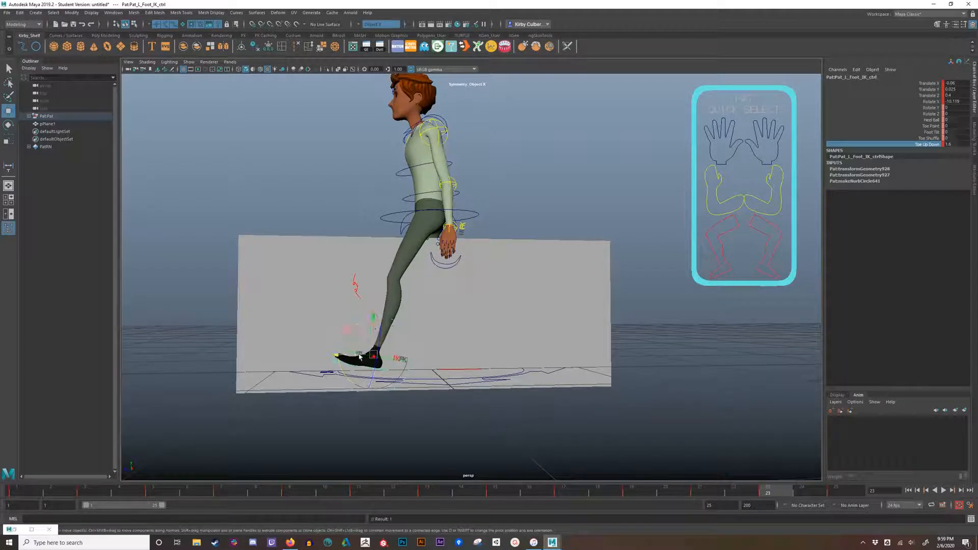
{"action": "left_click_drag", "start_coordinate": [373, 355], "coordinate": [446, 370]}
Scrub and play back the walk cycle from the side and an angled view to review the left foot's motion
{"action": "left_click", "coordinate": [710, 493]}
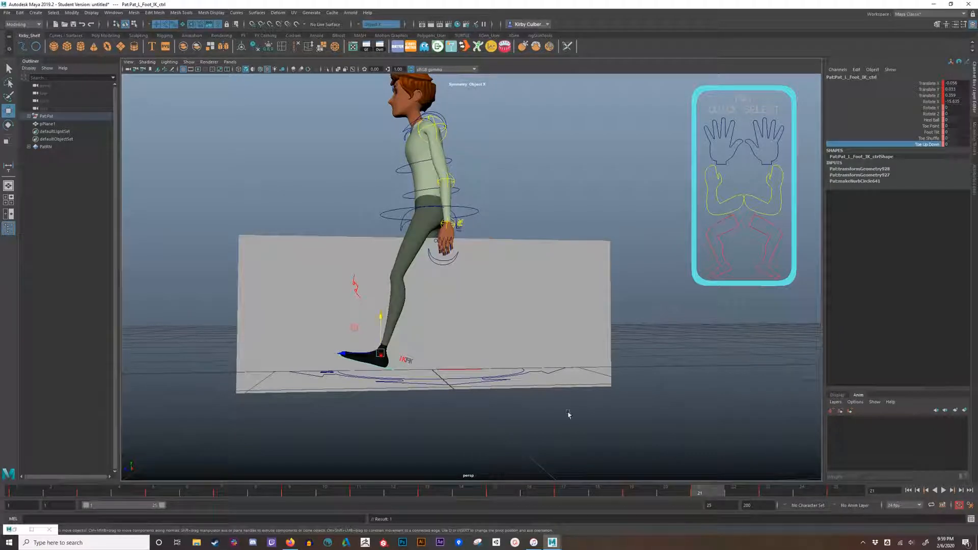
{"action": "left_click_drag", "start_coordinate": [732, 490], "coordinate": [894, 509]}
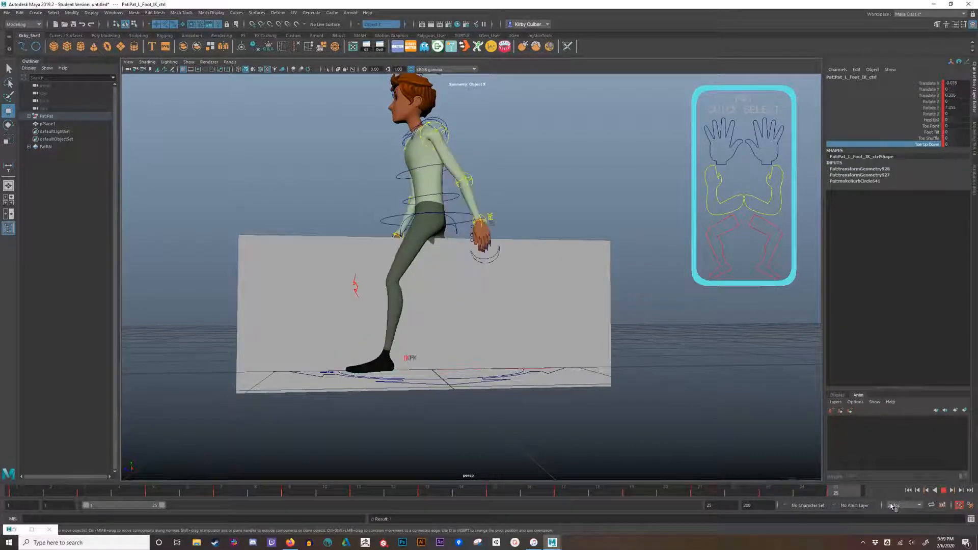
{"action": "left_click", "coordinate": [944, 491]}
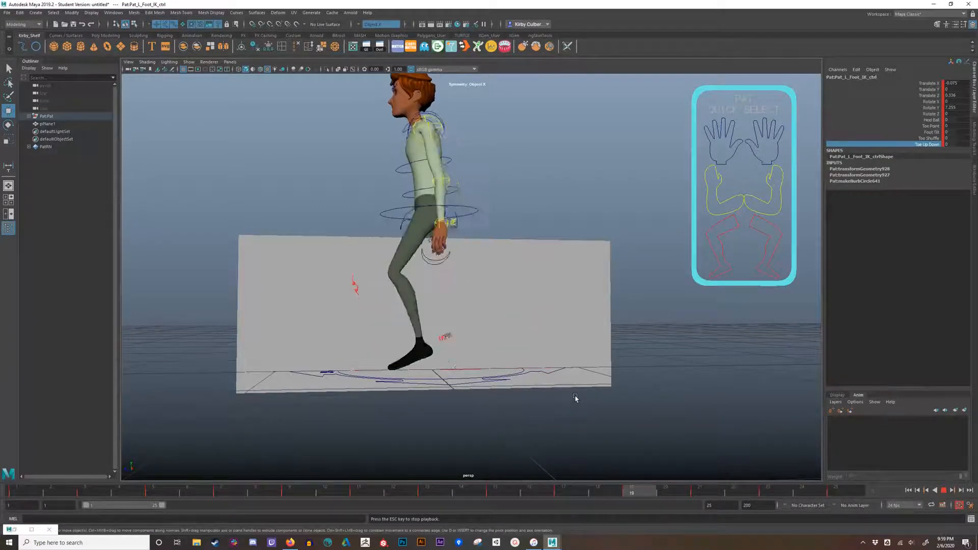
{"action": "key", "text": "Escape"}
{"action": "left_click", "coordinate": [497, 413]}
{"action": "left_click_drag", "start_coordinate": [497, 414], "coordinate": [509, 427], "text": "alt"}
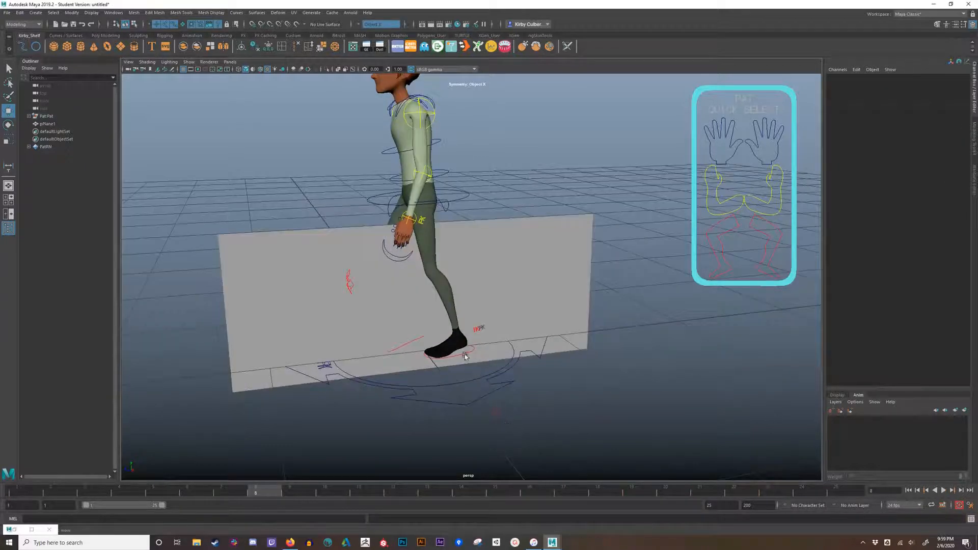
{"action": "left_click", "coordinate": [463, 351]}
{"action": "left_click", "coordinate": [843, 495]}
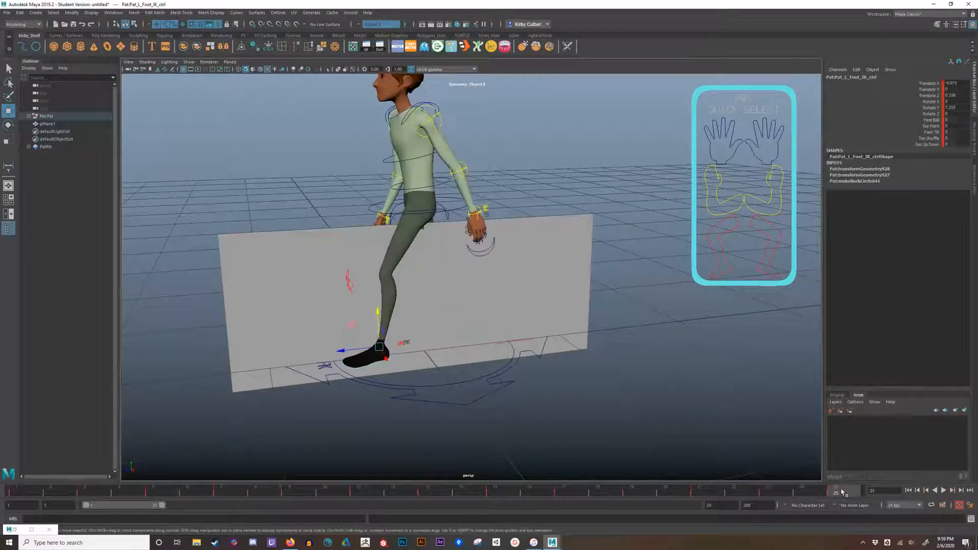
{"action": "key", "text": "alt+v"}
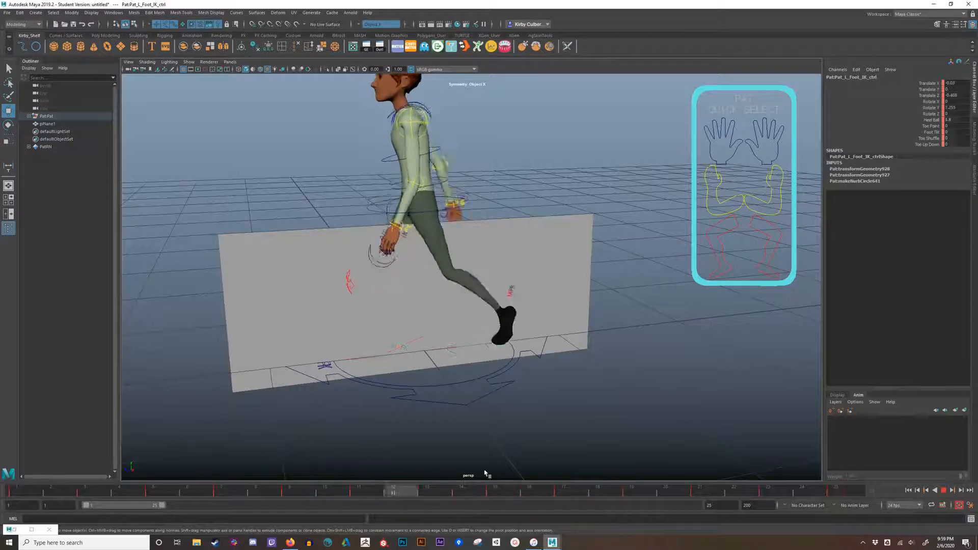
Step backward through the left foot's keyed poses from frame 23 to frame 1 to examine the full foot roll and swing
{"action": "left_click", "coordinate": [777, 490]}
{"action": "scroll", "coordinate": [727, 430], "scroll_direction": "up", "scroll_amount": 1}
{"action": "left_click", "coordinate": [719, 490]}
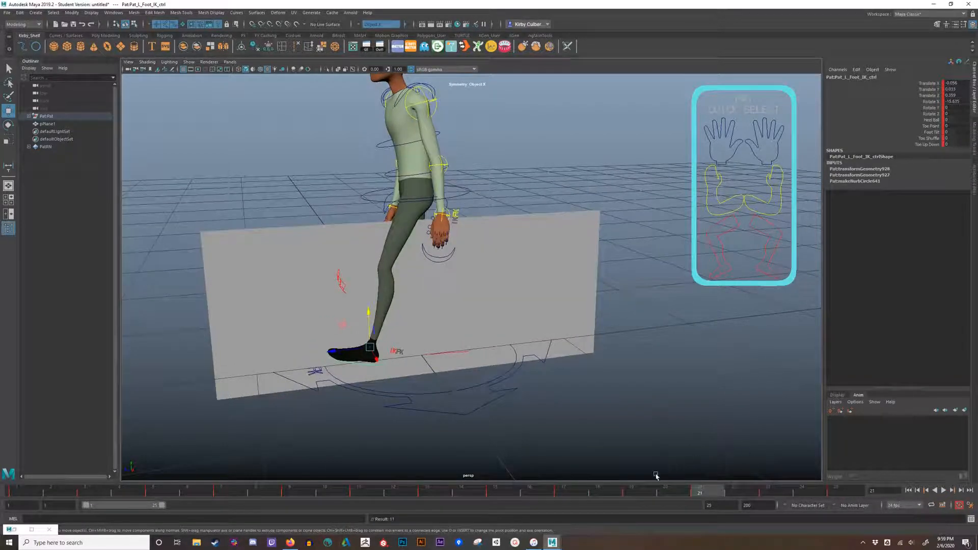
{"action": "left_click", "coordinate": [649, 490]}
{"action": "scroll", "coordinate": [637, 452], "scroll_direction": "up", "scroll_amount": 1}
{"action": "left_click", "coordinate": [573, 493]}
{"action": "scroll", "coordinate": [601, 429], "scroll_direction": "up", "scroll_amount": 1}
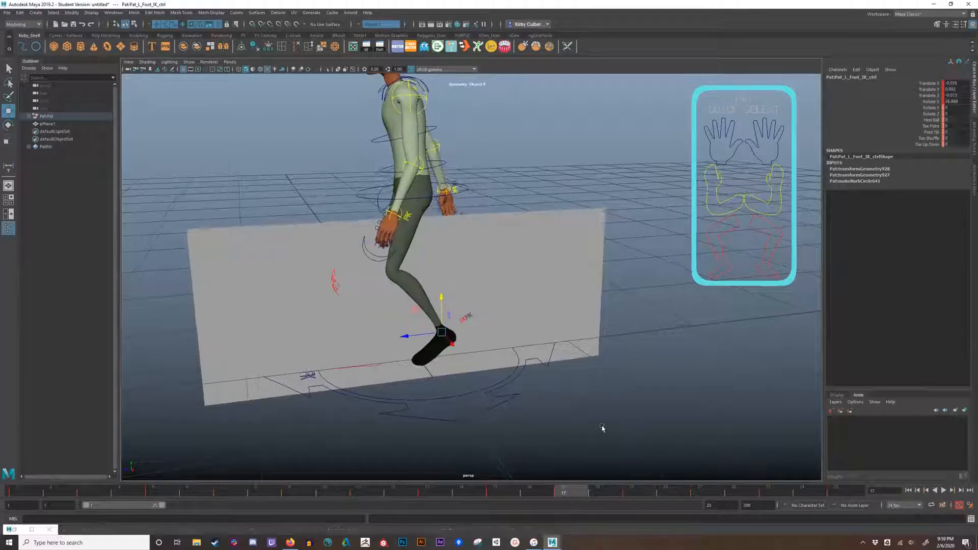
{"action": "scroll", "coordinate": [602, 429], "scroll_direction": "down", "scroll_amount": 2}
{"action": "left_click_drag", "start_coordinate": [616, 419], "coordinate": [606, 422], "text": "alt"}
{"action": "left_click", "coordinate": [494, 492]}
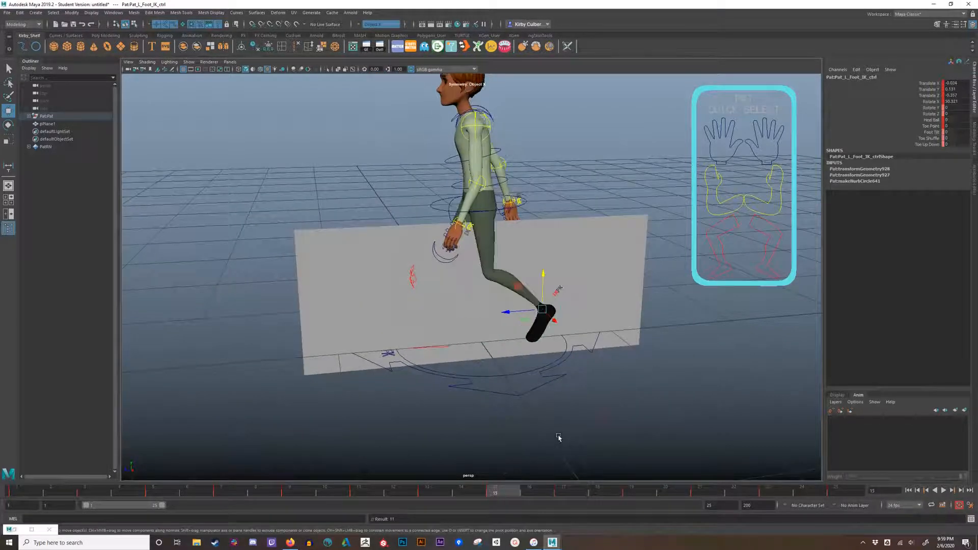
{"action": "left_click", "coordinate": [426, 490]}
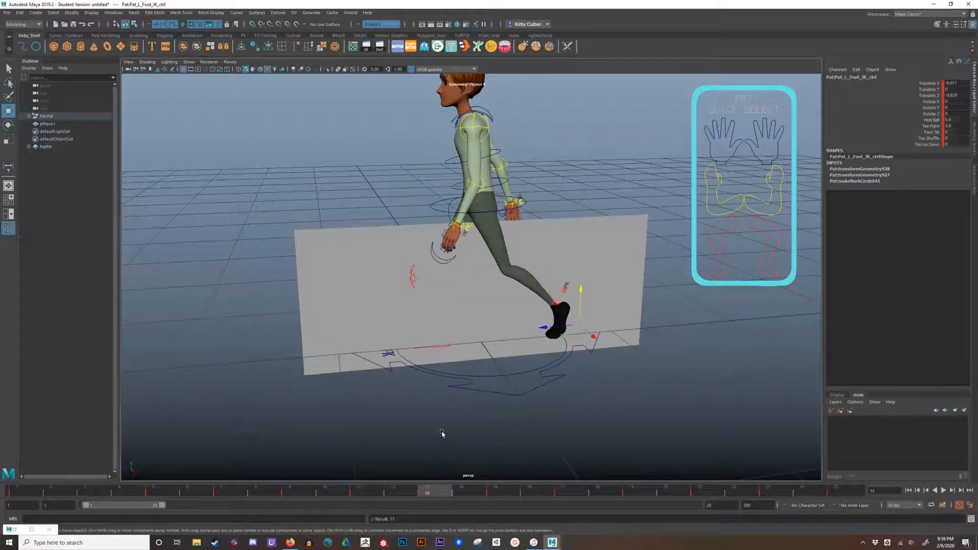
{"action": "left_click", "coordinate": [372, 491]}
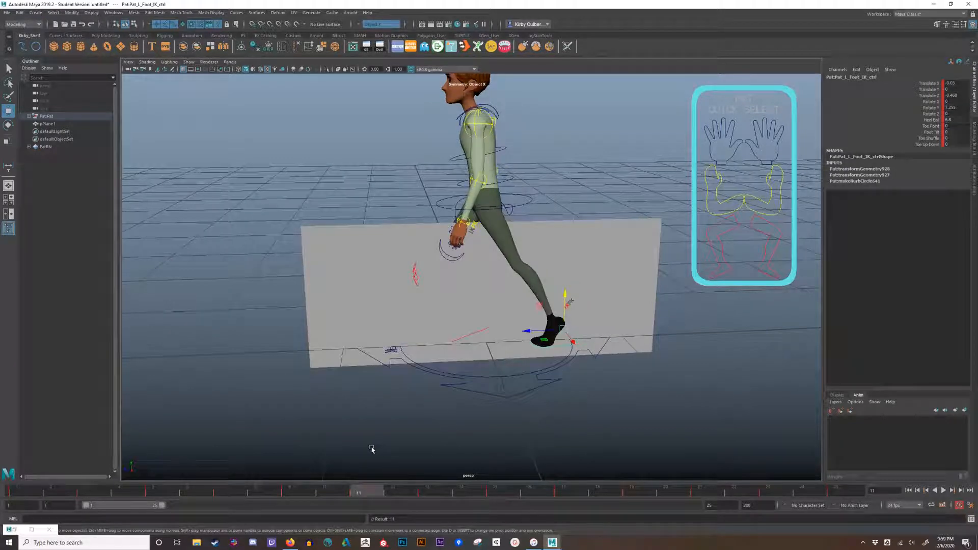
{"action": "left_click", "coordinate": [298, 490]}
{"action": "left_click", "coordinate": [221, 490]}
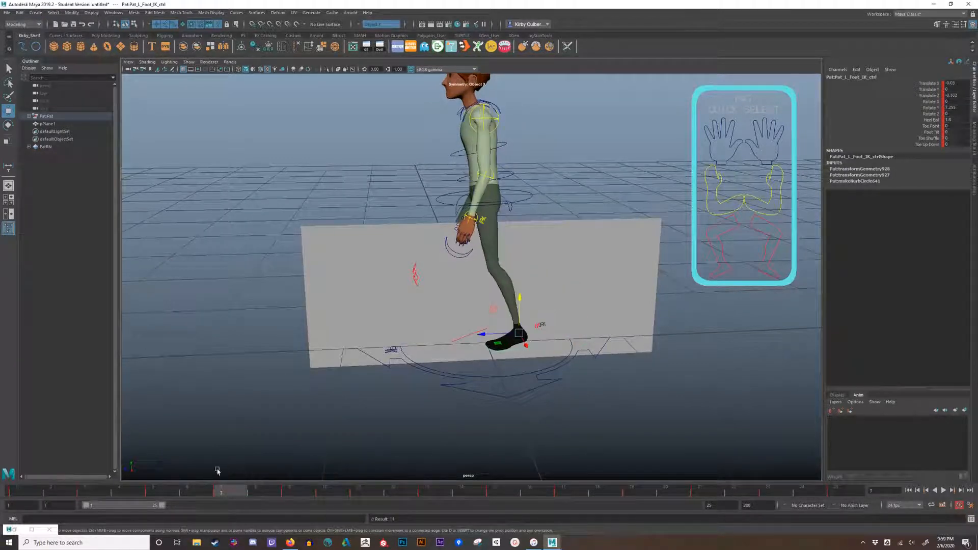
{"action": "left_click", "coordinate": [165, 490]}
{"action": "left_click", "coordinate": [104, 490]}
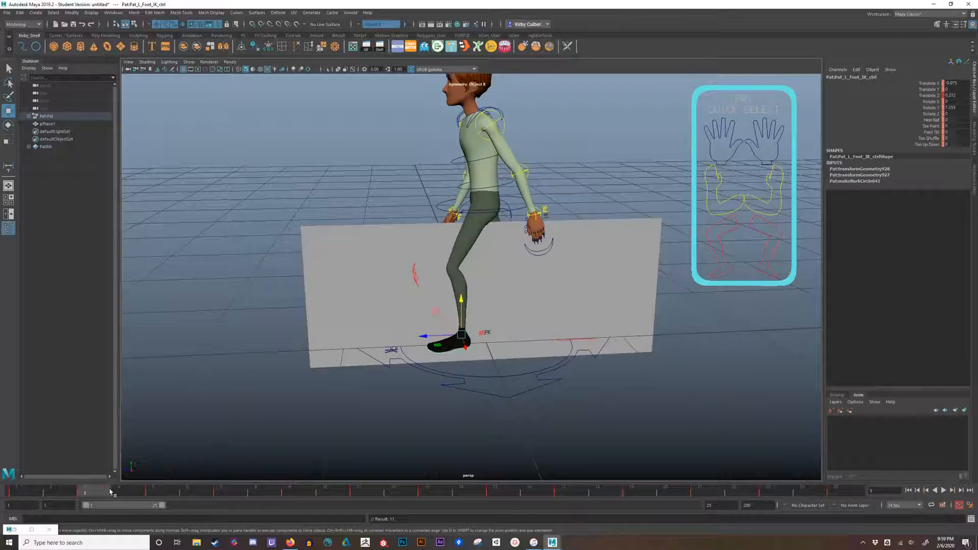
{"action": "left_click", "coordinate": [22, 491]}
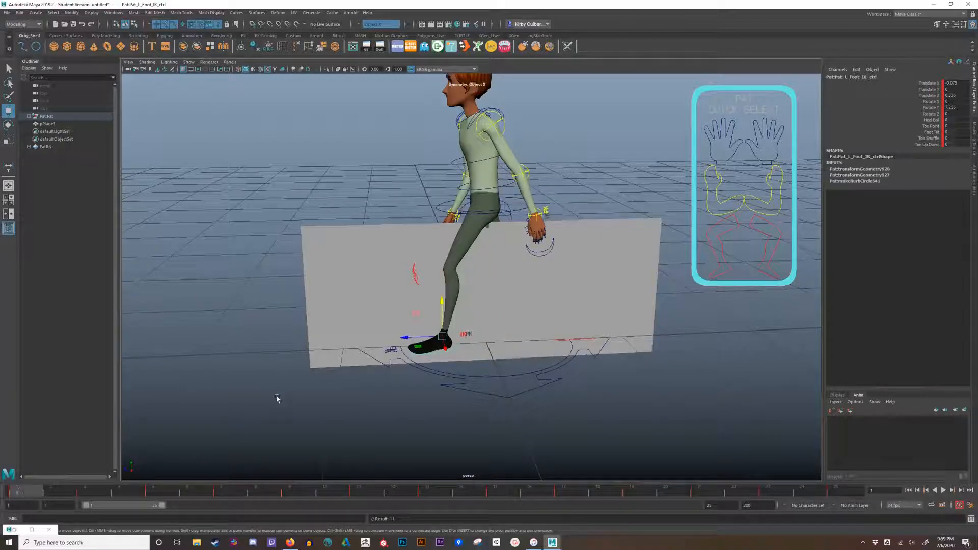
Delete the flat plane between the legs so both legs can be seen
{"action": "left_click", "coordinate": [328, 305]}
{"action": "left_click_drag", "start_coordinate": [320, 208], "coordinate": [311, 252]}
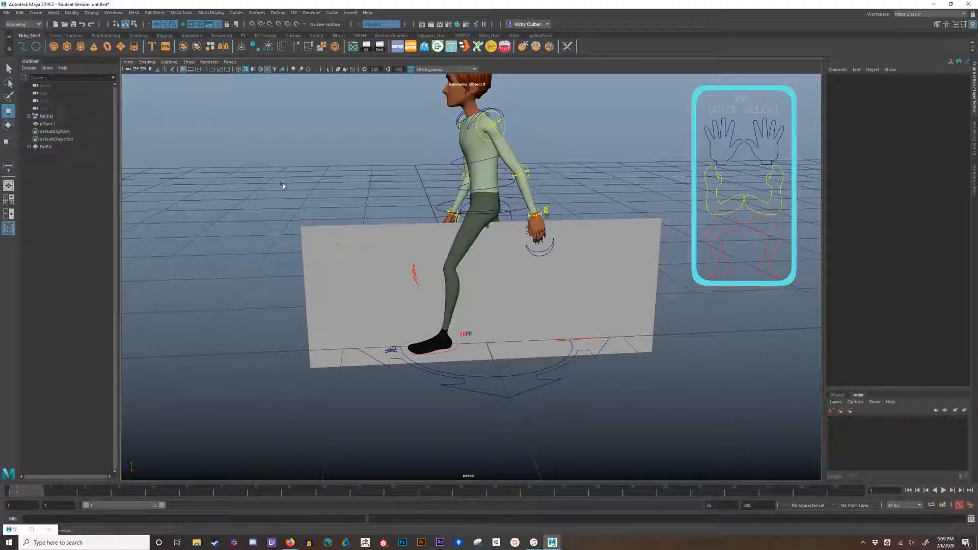
{"action": "left_click", "coordinate": [304, 235]}
{"action": "key", "text": "Delete"}
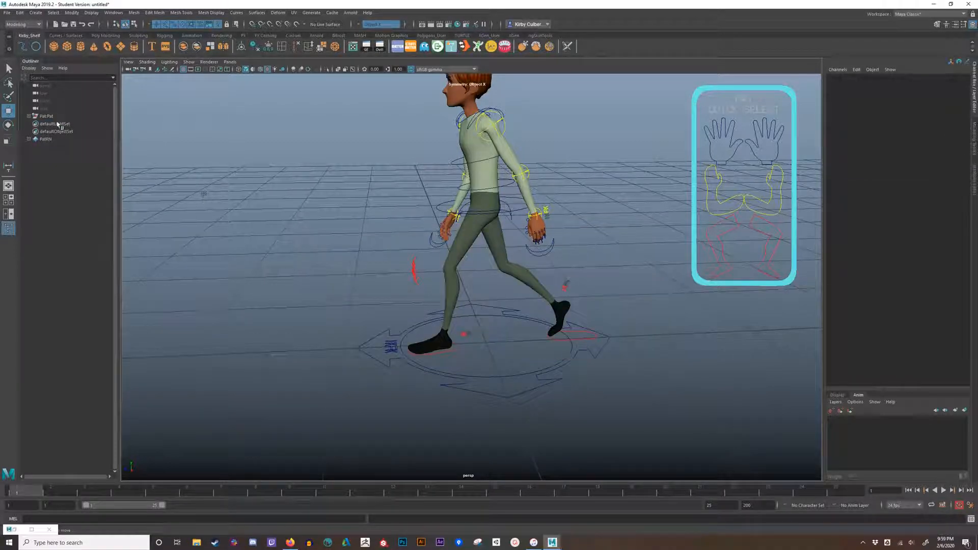
Delete all of the right foot control's keys from frame 1 through frame 25
{"action": "left_click", "coordinate": [439, 356]}
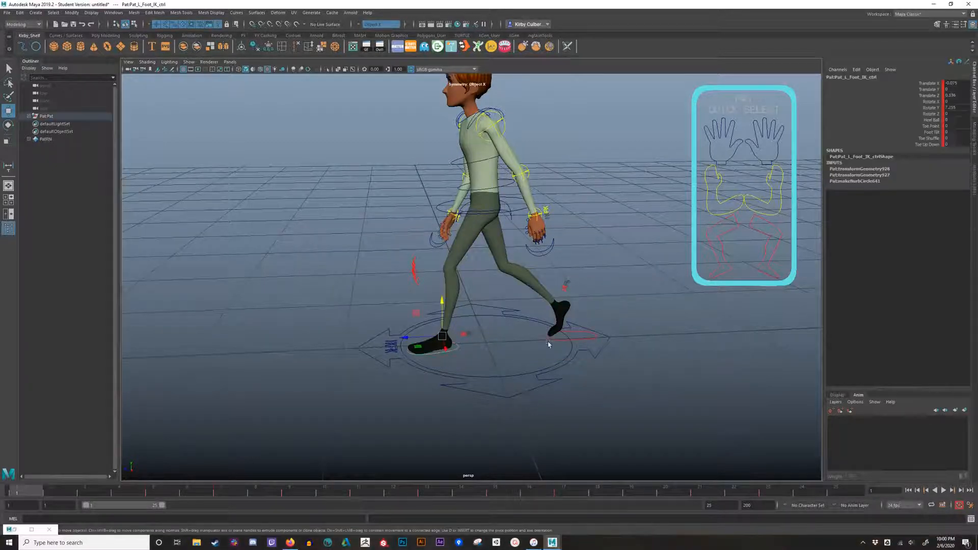
{"action": "left_click_drag", "start_coordinate": [32, 495], "coordinate": [832, 487]}
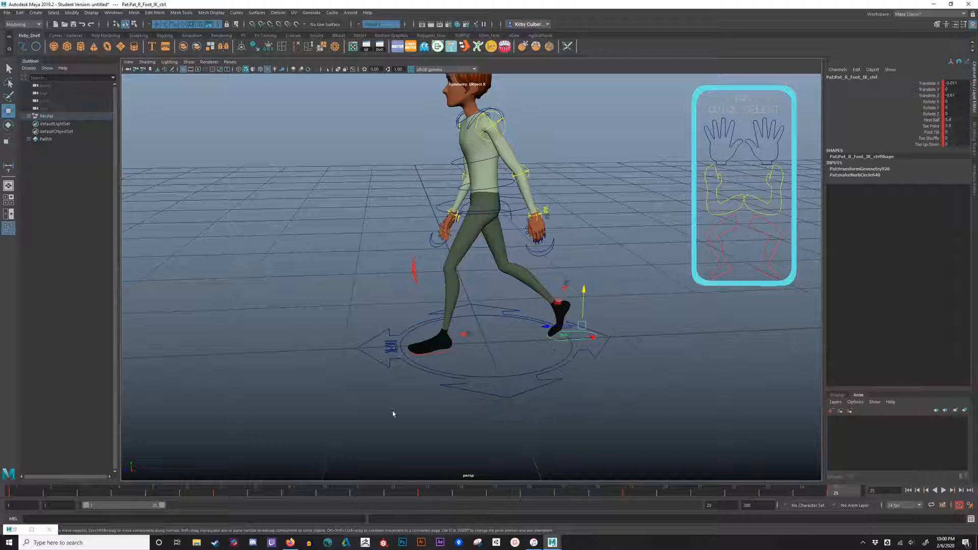
{"action": "left_click_drag", "start_coordinate": [22, 492], "coordinate": [861, 492], "text": "shift"}
{"action": "right_click", "coordinate": [811, 490]}
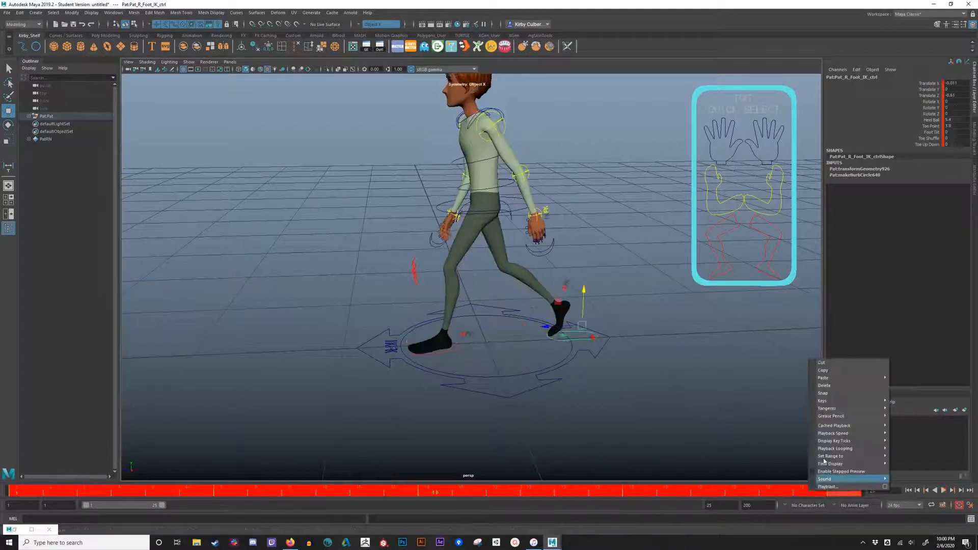
{"action": "left_click", "coordinate": [845, 387]}
{"action": "key", "text": "alt+v"}
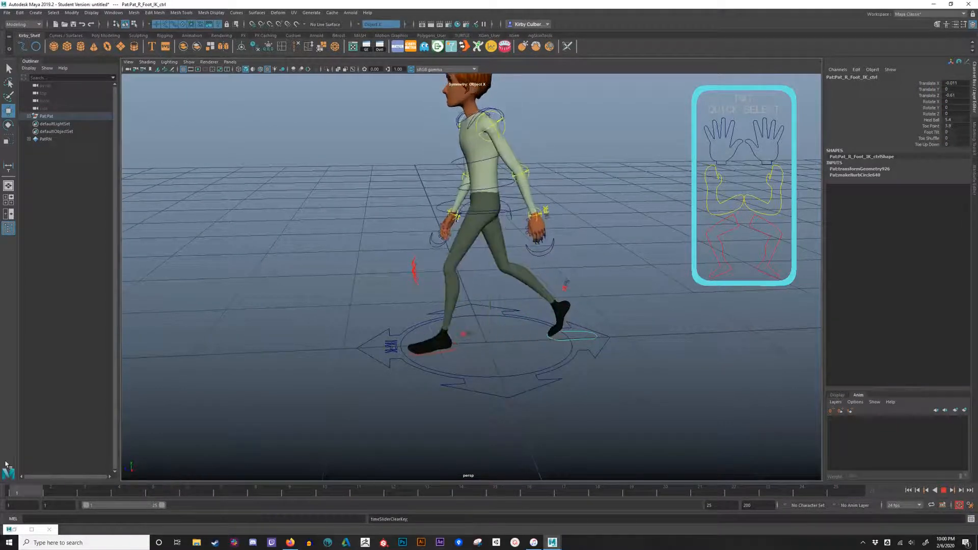
{"action": "key", "text": "alt+v"}
Copy all of the left foot control's keys from frame 1 through frame 25
{"action": "left_click", "coordinate": [458, 352]}
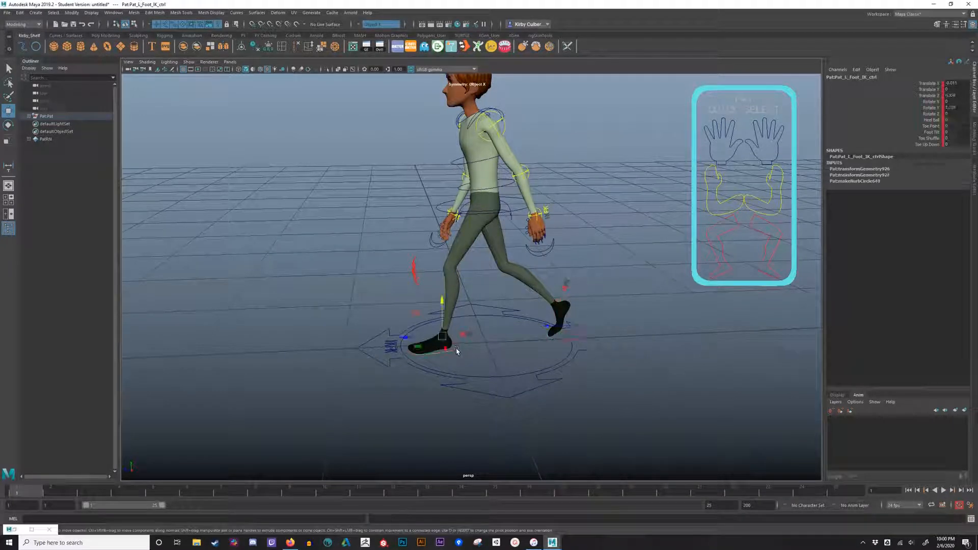
{"action": "key", "text": "alt+v"}
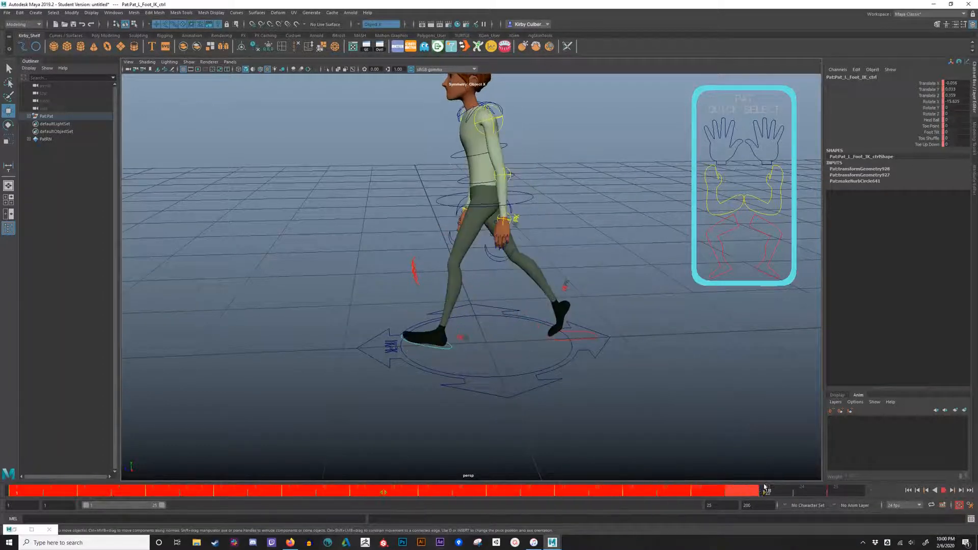
{"action": "key", "text": "alt+v"}
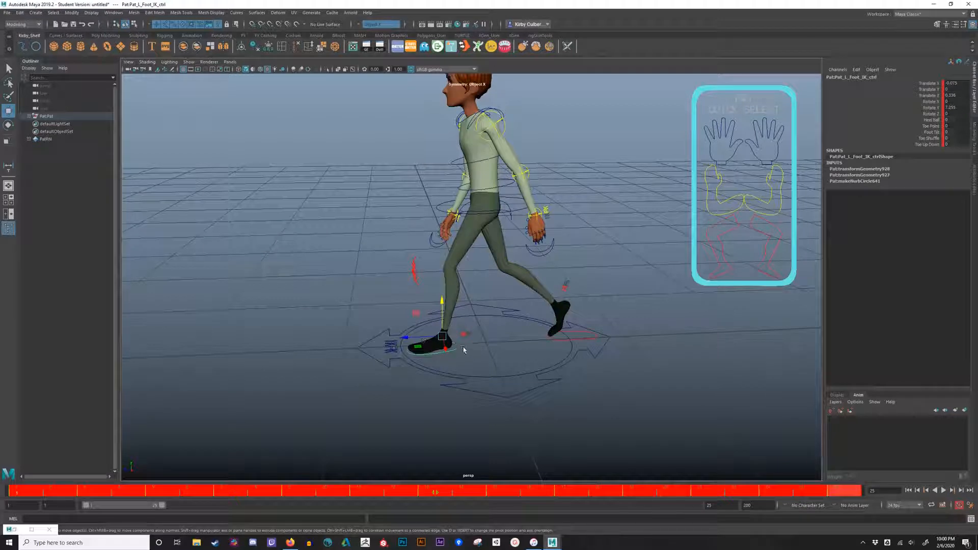
{"action": "right_click", "coordinate": [32, 490]}
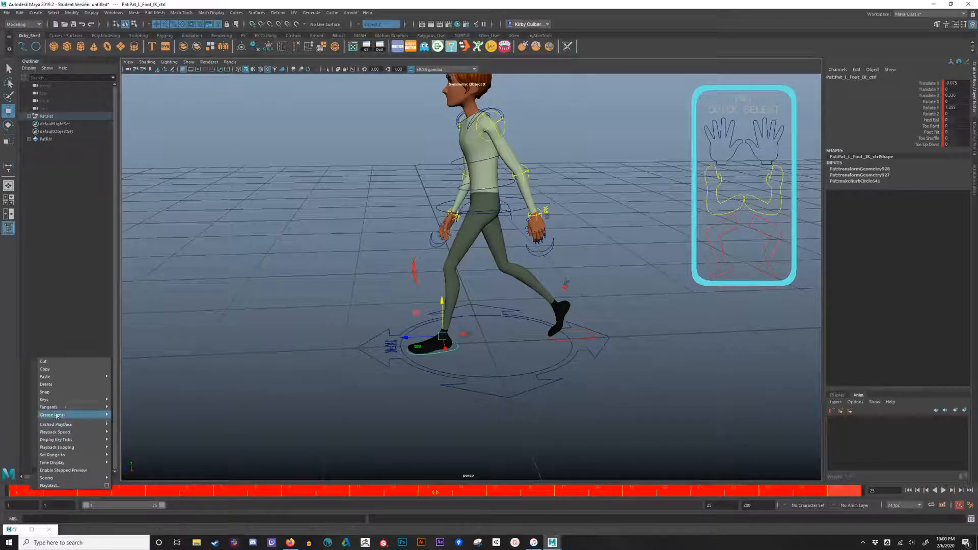
{"action": "left_click", "coordinate": [48, 369]}
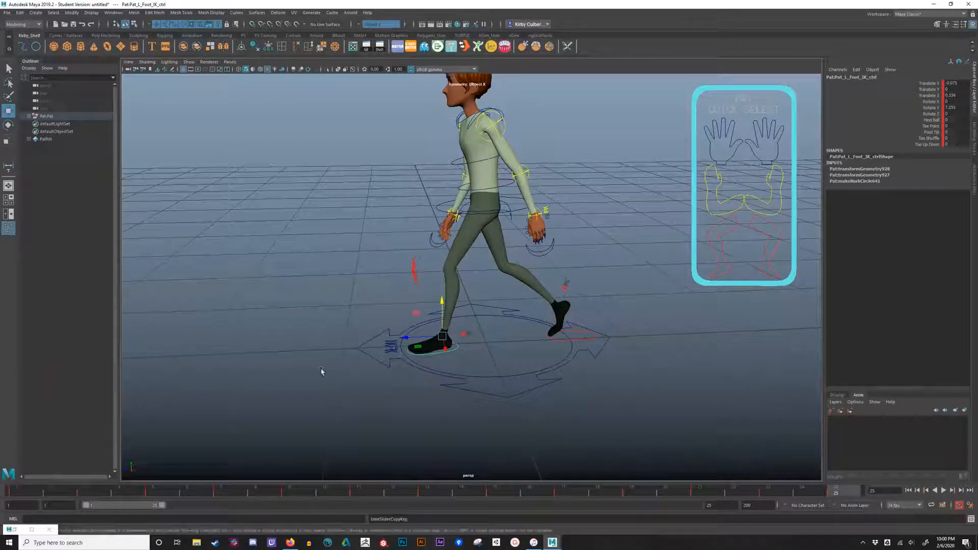
Paste the copied left foot keys onto the right foot control starting at frame 1
{"action": "left_click", "coordinate": [567, 338]}
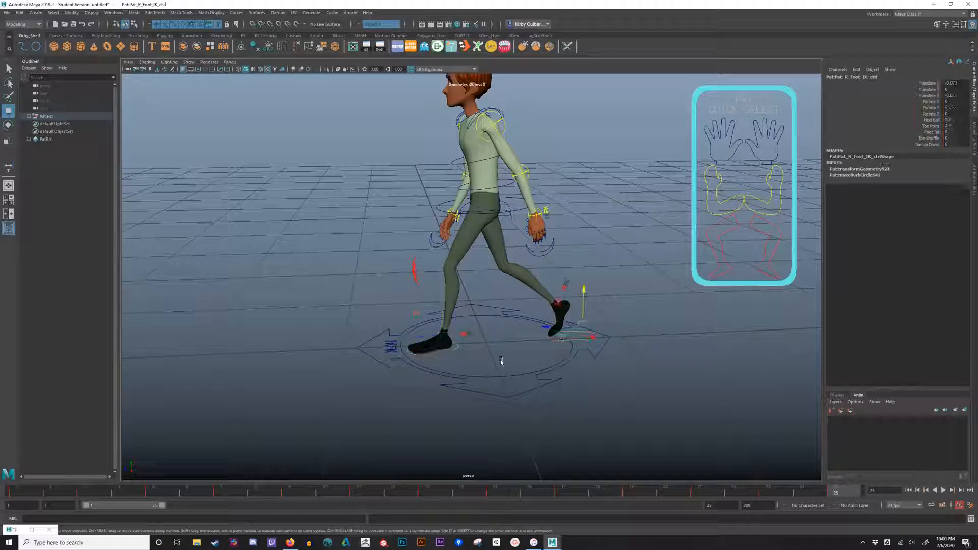
{"action": "left_click", "coordinate": [22, 492]}
{"action": "right_click", "coordinate": [21, 493]}
{"action": "mouse_move", "coordinate": [63, 378]}
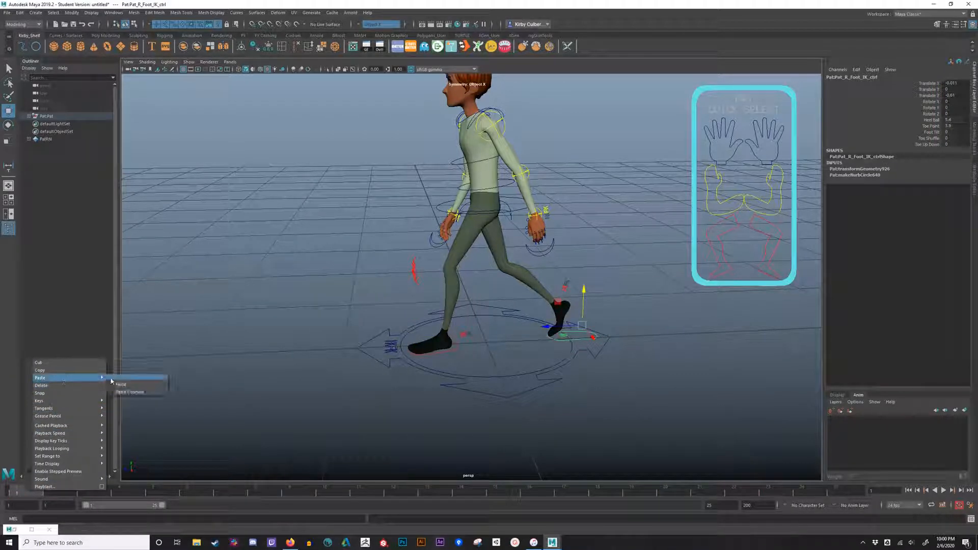
{"action": "left_click", "coordinate": [126, 385]}
{"action": "left_click_drag", "start_coordinate": [43, 490], "coordinate": [1, 433]}
{"action": "left_click_drag", "start_coordinate": [204, 367], "coordinate": [427, 377], "text": "alt"}
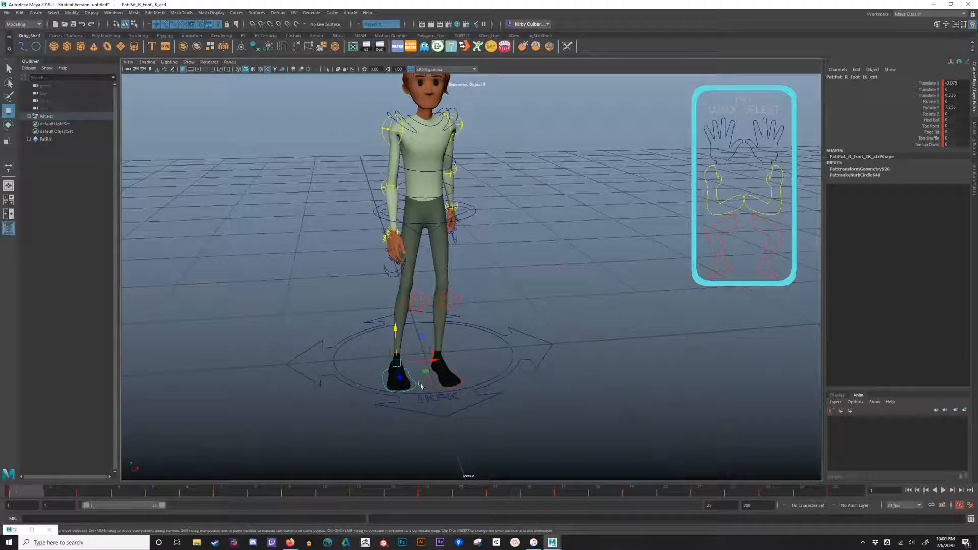
Invert the sign of all the right foot control's Translate X keys in the Graph Editor
{"action": "left_click", "coordinate": [459, 365]}
{"action": "left_click", "coordinate": [415, 385]}
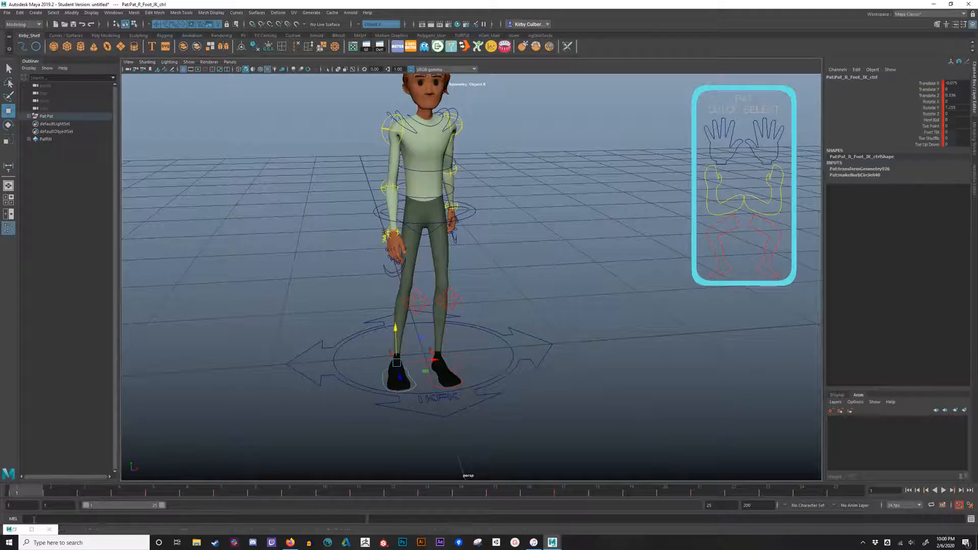
{"action": "left_click", "coordinate": [16, 530]}
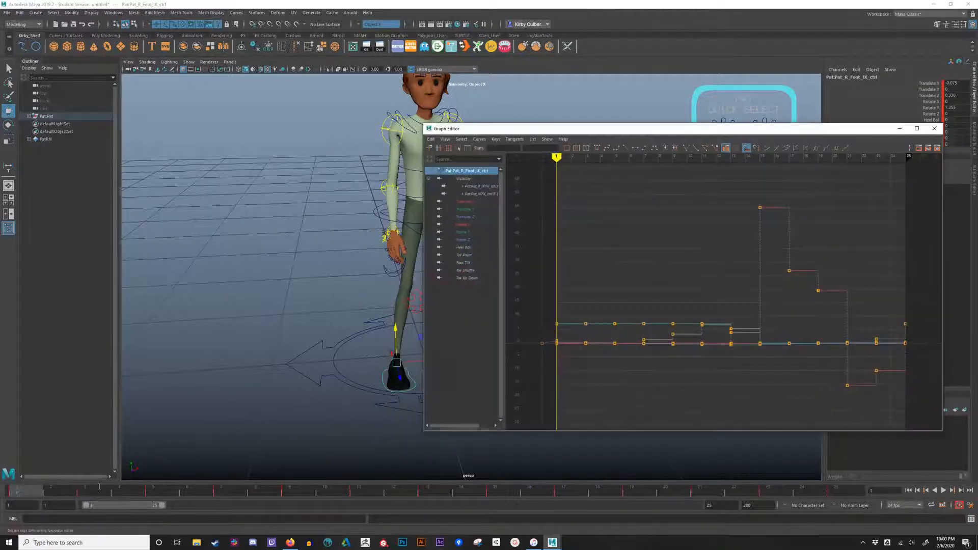
{"action": "left_click", "coordinate": [477, 202]}
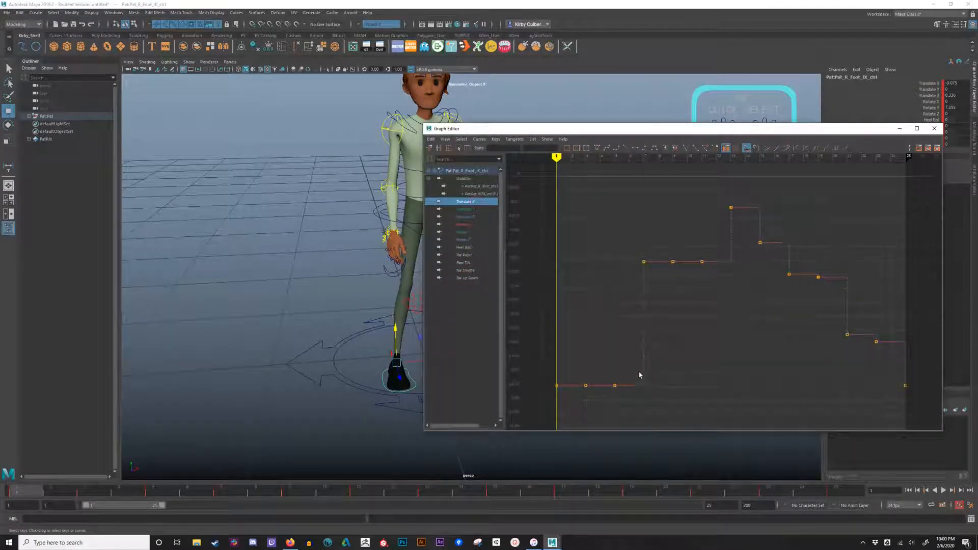
{"action": "left_click", "coordinate": [634, 385]}
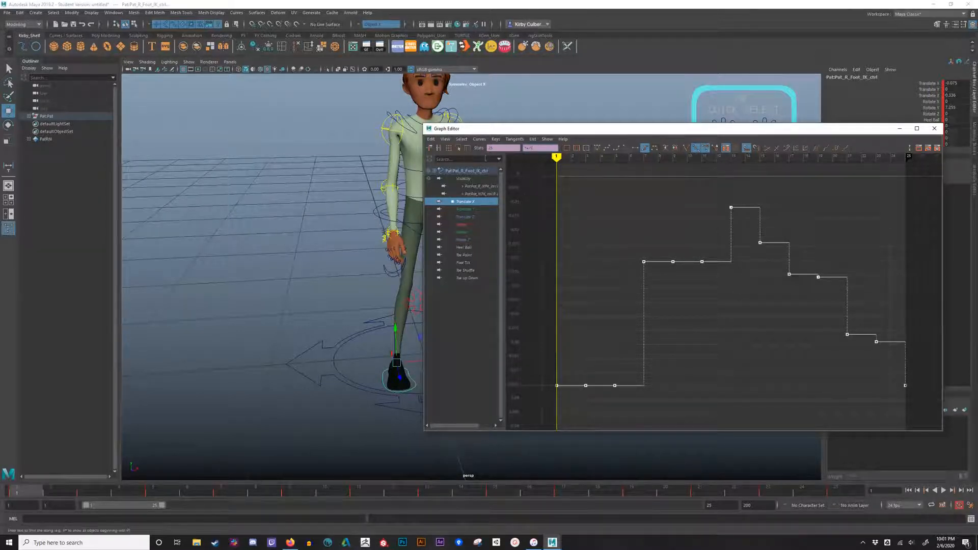
{"action": "key", "text": "Return"}
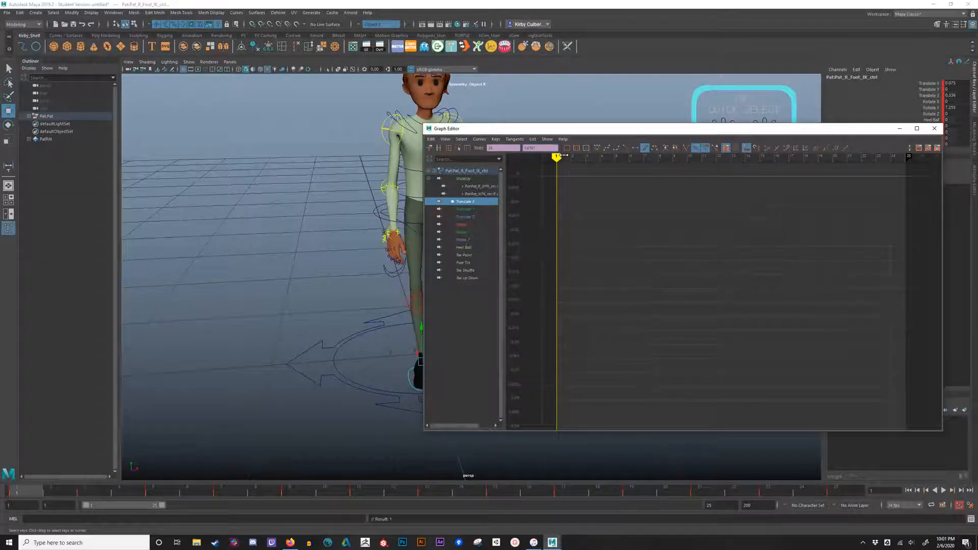
{"action": "left_click_drag", "start_coordinate": [560, 135], "coordinate": [650, 134]}
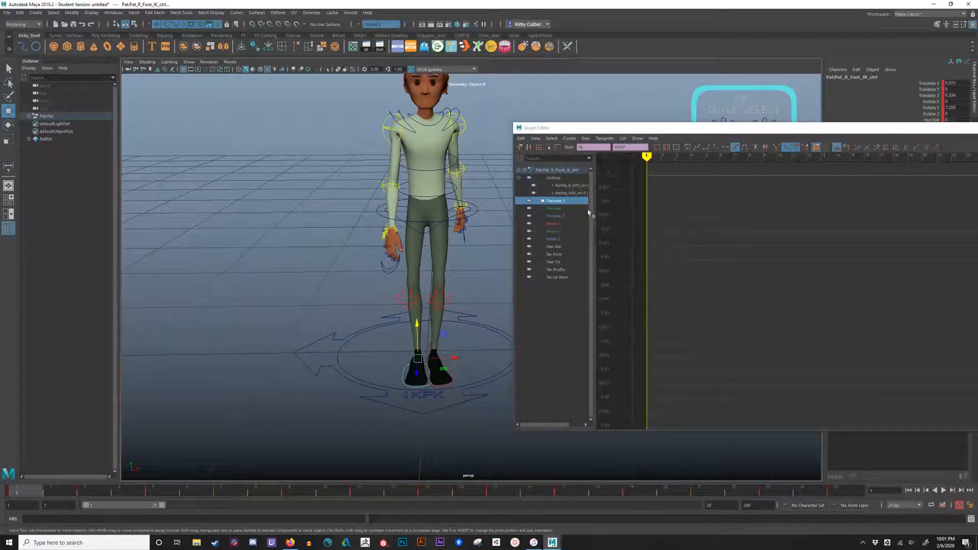
Invert the sign of all the right foot control's Rotate Y keys, giving -7.255 at frame 1
{"action": "left_click", "coordinate": [564, 231]}
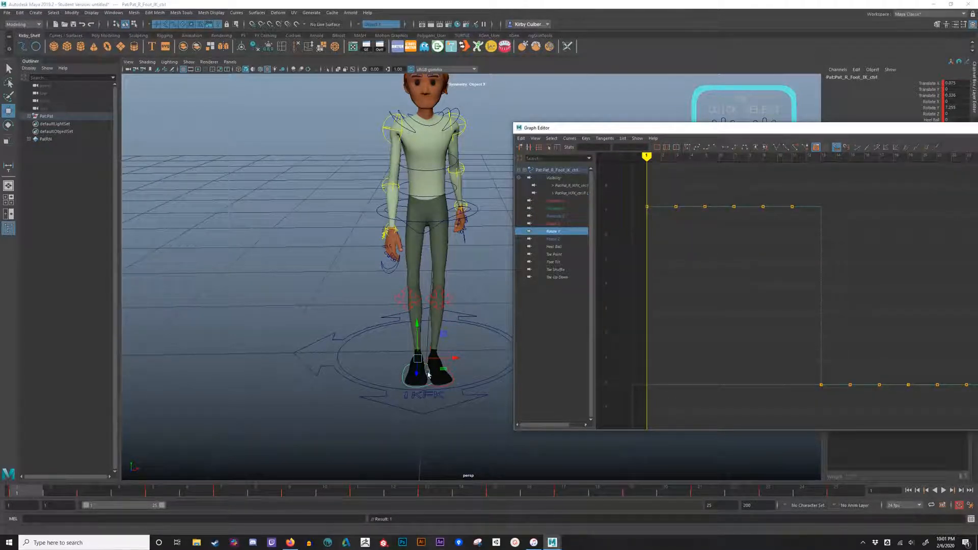
{"action": "mouse_move", "coordinate": [660, 194]}
{"action": "left_mouse_down"}
{"action": "mouse_move", "coordinate": [664, 224]}
{"action": "mouse_move", "coordinate": [665, 212]}
{"action": "left_mouse_up"}
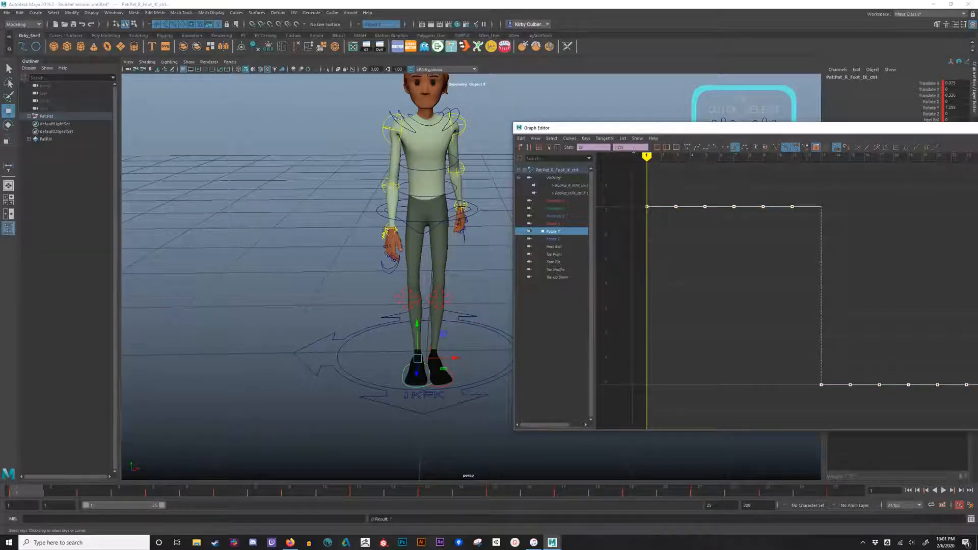
{"action": "left_click", "coordinate": [633, 147]}
{"action": "left_click_drag", "start_coordinate": [623, 148], "coordinate": [596, 146]}
{"action": "type", "text": "-7.255"}
{"action": "key", "text": "Return"}
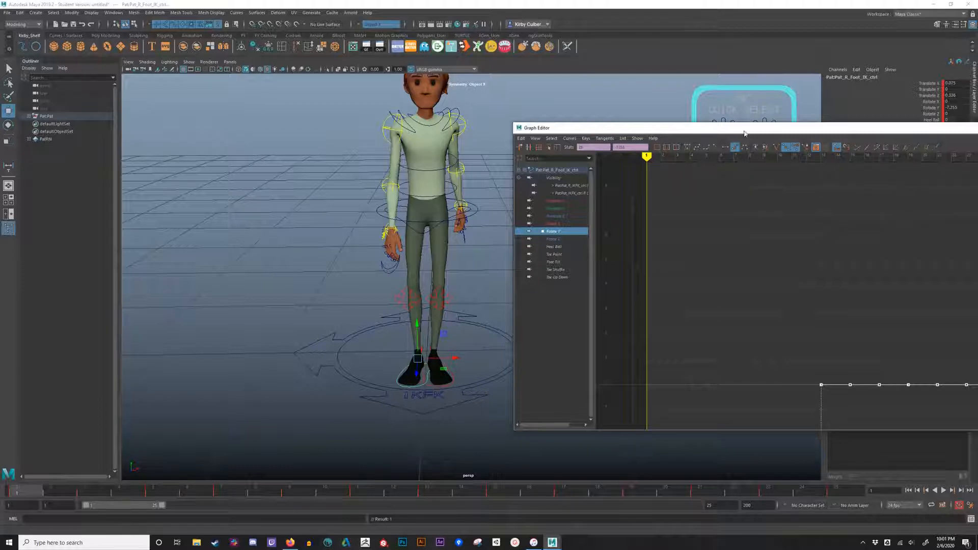
{"action": "mouse_move", "coordinate": [748, 133]}
{"action": "left_mouse_down"}
{"action": "mouse_move", "coordinate": [778, 117]}
{"action": "mouse_move", "coordinate": [718, 116]}
{"action": "mouse_move", "coordinate": [742, 117]}
{"action": "left_mouse_up"}
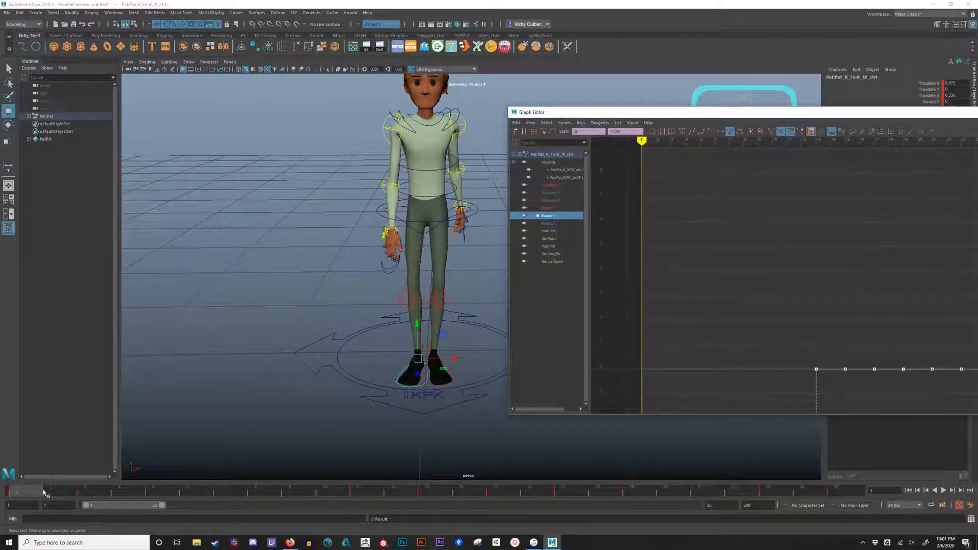
{"action": "mouse_move", "coordinate": [45, 493]}
{"action": "left_mouse_down"}
{"action": "mouse_move", "coordinate": [631, 472]}
{"action": "mouse_move", "coordinate": [80, 463]}
{"action": "mouse_move", "coordinate": [854, 458]}
{"action": "mouse_move", "coordinate": [262, 457]}
{"action": "mouse_move", "coordinate": [294, 445]}
{"action": "mouse_move", "coordinate": [670, 452]}
{"action": "mouse_move", "coordinate": [83, 421]}
{"action": "mouse_move", "coordinate": [62, 402]}
{"action": "left_mouse_up"}
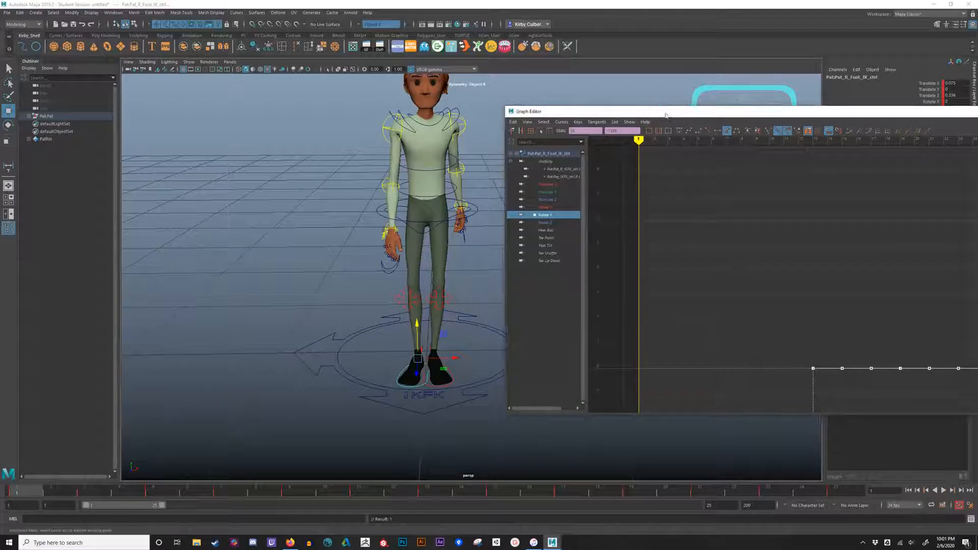
Copy all the right foot's keys from Translate X through Toe Up Down and paste the cycle again at frame 25
{"action": "left_click_drag", "start_coordinate": [667, 112], "coordinate": [606, 105]}
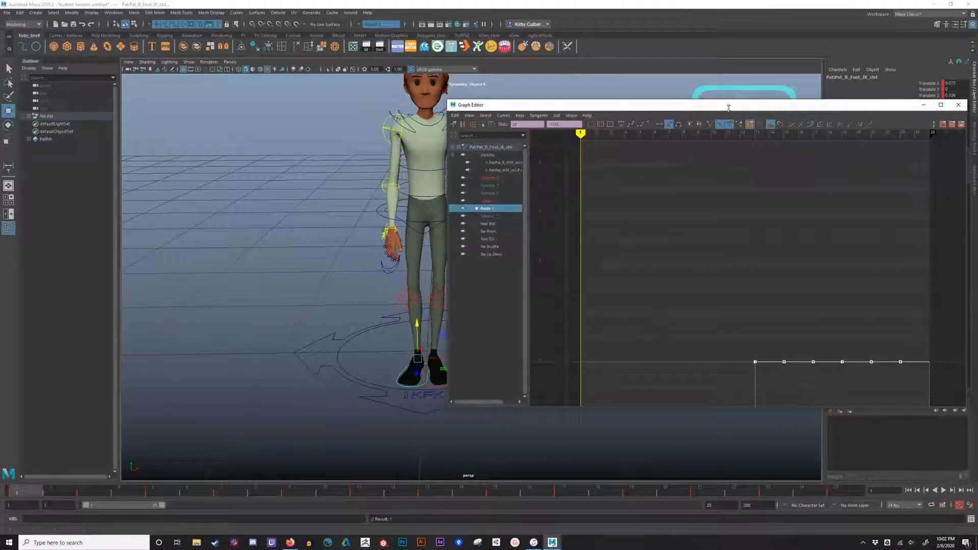
{"action": "left_click_drag", "start_coordinate": [713, 104], "coordinate": [665, 114]}
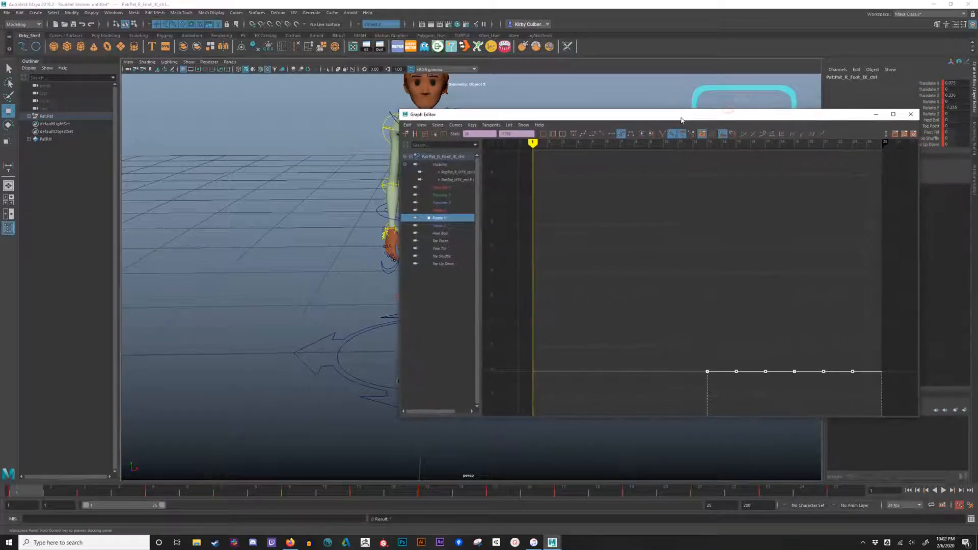
{"action": "left_click", "coordinate": [447, 187]}
{"action": "left_click", "coordinate": [444, 263], "text": "shift"}
{"action": "scroll", "coordinate": [836, 278], "scroll_direction": "down", "scroll_amount": 5}
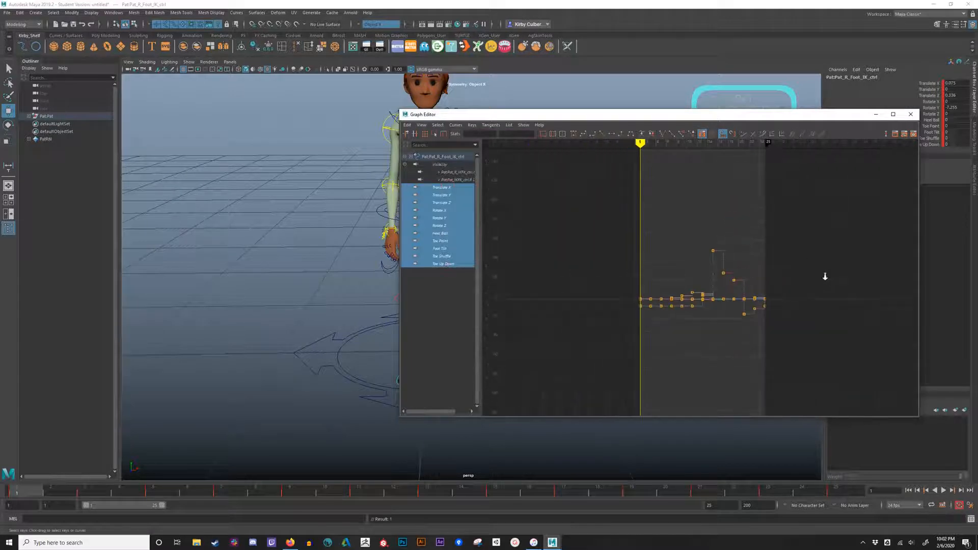
{"action": "left_click_drag", "start_coordinate": [815, 192], "coordinate": [637, 350]}
{"action": "left_click", "coordinate": [445, 188]}
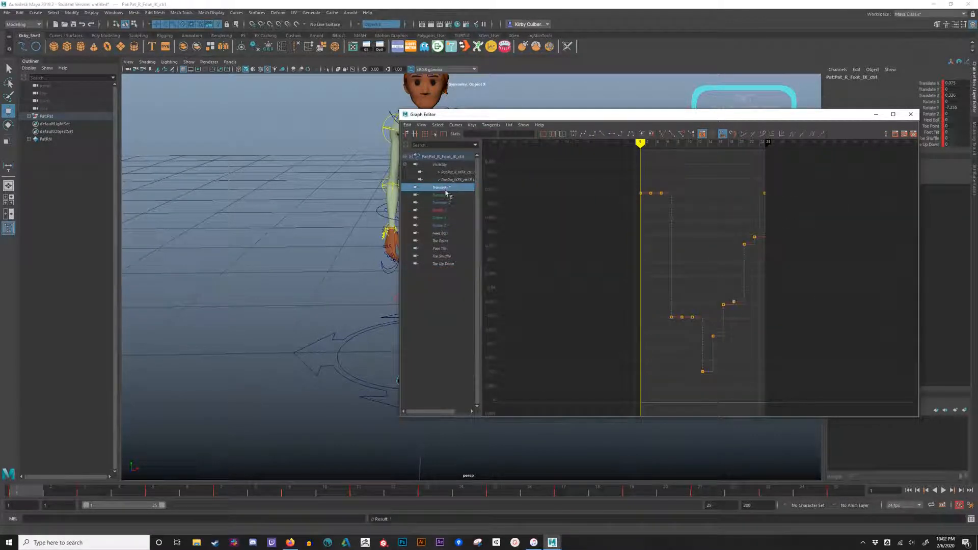
{"action": "left_click", "coordinate": [448, 265], "text": "shift"}
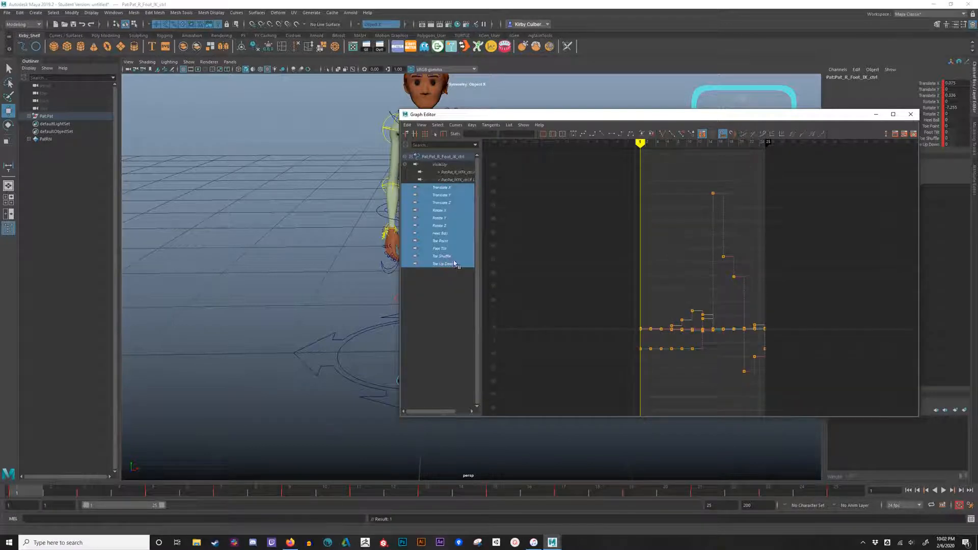
{"action": "left_click_drag", "start_coordinate": [826, 158], "coordinate": [598, 394]}
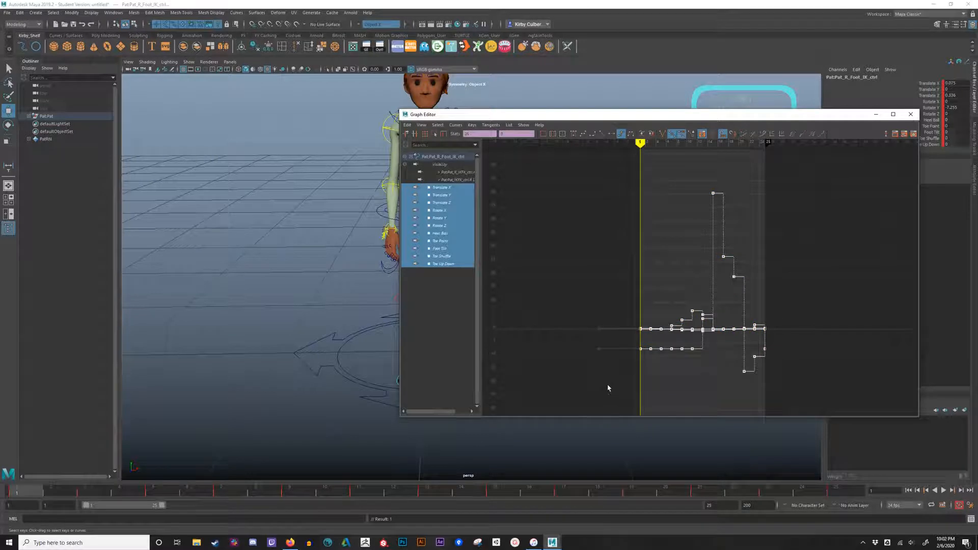
{"action": "left_click_drag", "start_coordinate": [638, 145], "coordinate": [766, 143]}
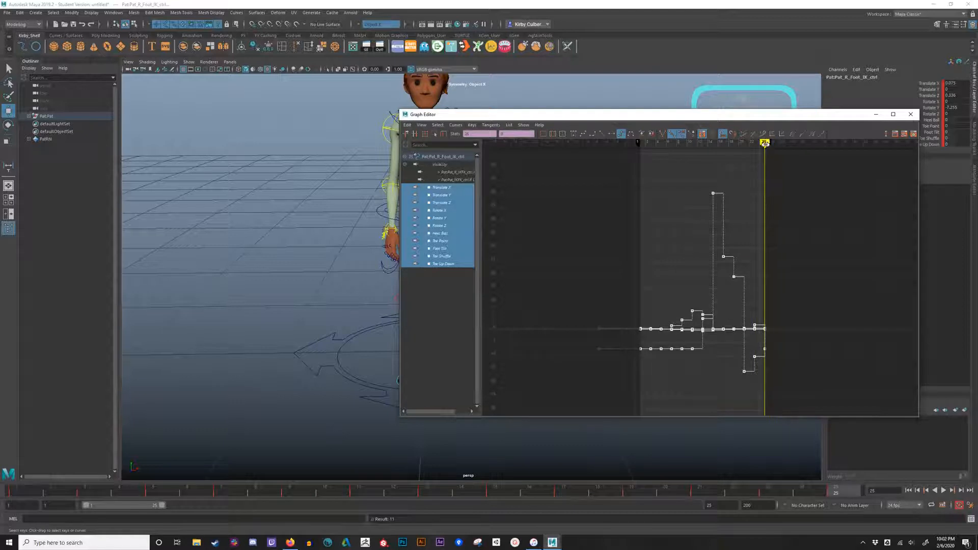
{"action": "key", "text": "ctrl+v"}
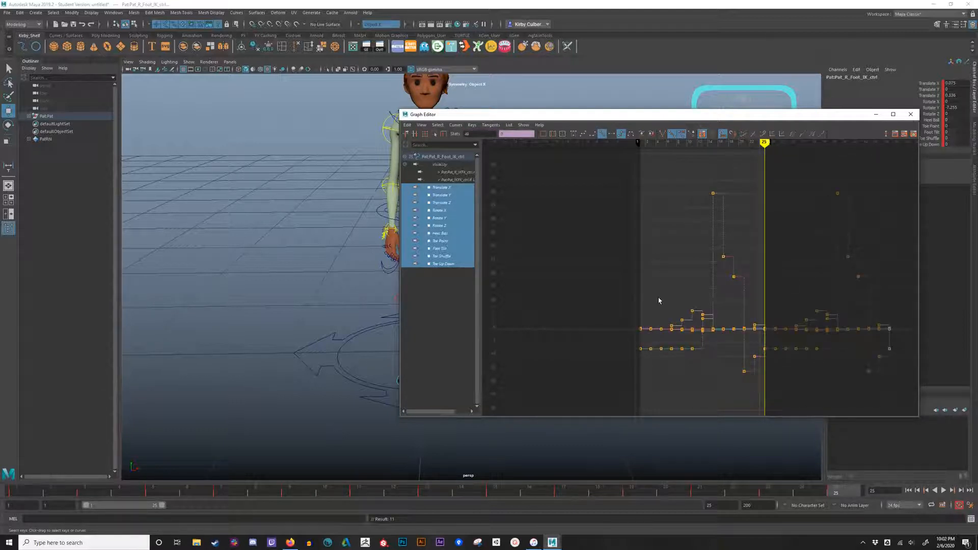
Shift all keys of both right foot cycles 12 frames earlier
{"action": "left_click_drag", "start_coordinate": [711, 119], "coordinate": [801, 162]}
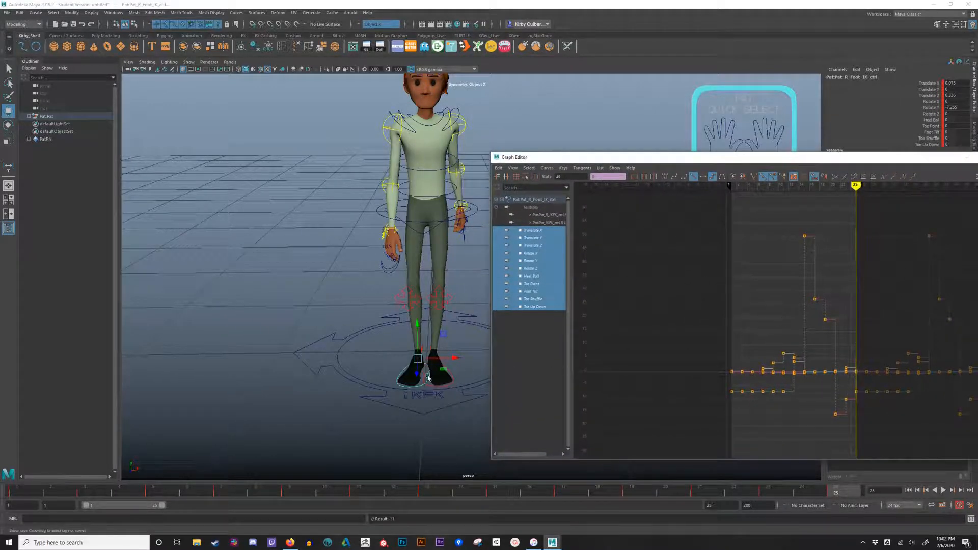
{"action": "scroll", "coordinate": [822, 301], "scroll_direction": "down", "scroll_amount": 3}
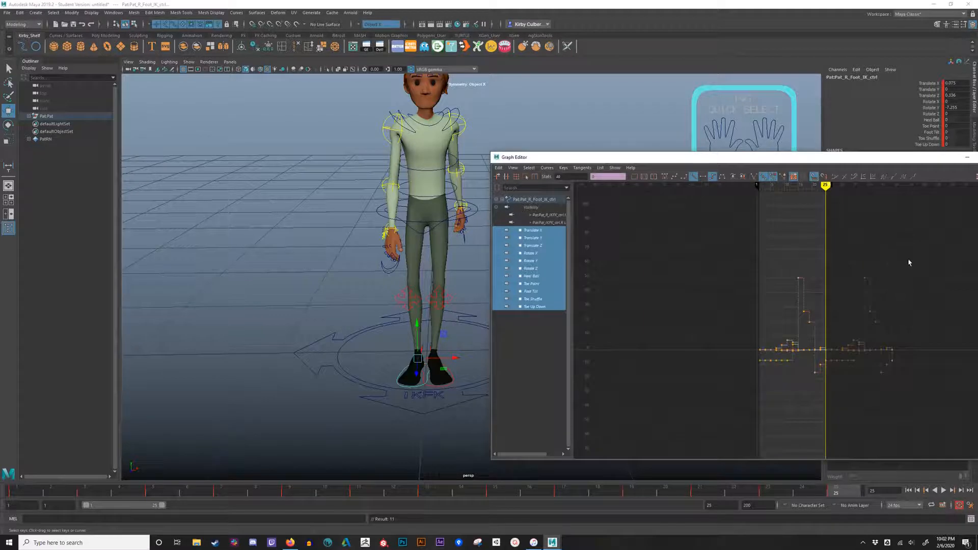
{"action": "left_click_drag", "start_coordinate": [911, 254], "coordinate": [742, 420]}
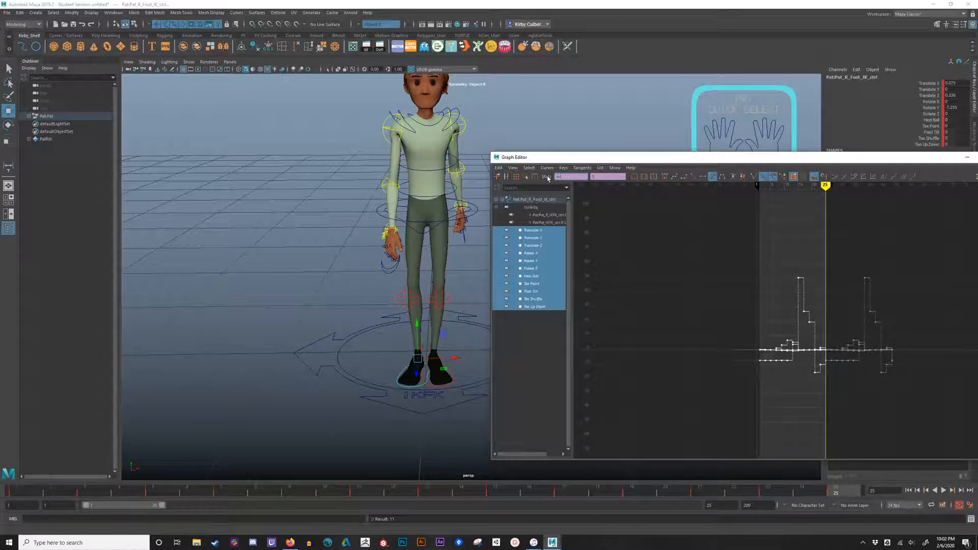
{"action": "type", "text": "-=12"}
{"action": "key", "text": "Return"}
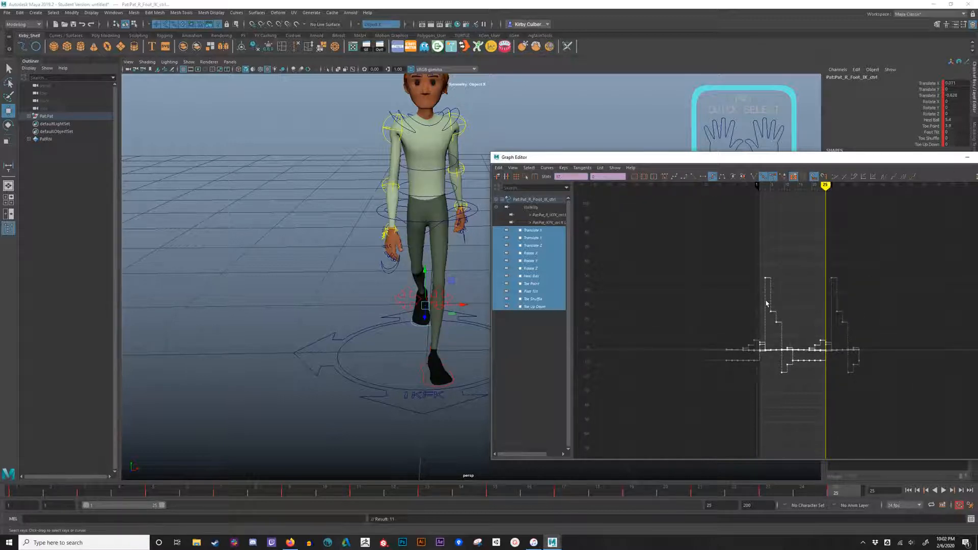
Scrub and play the walk cycle from the side to check how the right foot alternates with the left
{"action": "left_click_drag", "start_coordinate": [460, 355], "coordinate": [367, 392], "text": "alt"}
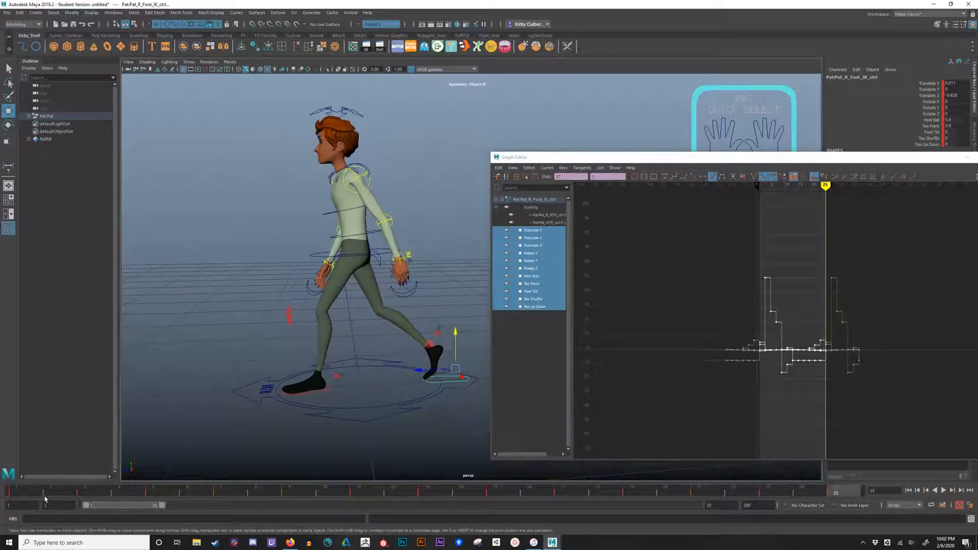
{"action": "left_click", "coordinate": [82, 493]}
{"action": "left_click_drag", "start_coordinate": [82, 493], "coordinate": [767, 481]}
{"action": "left_click", "coordinate": [943, 490]}
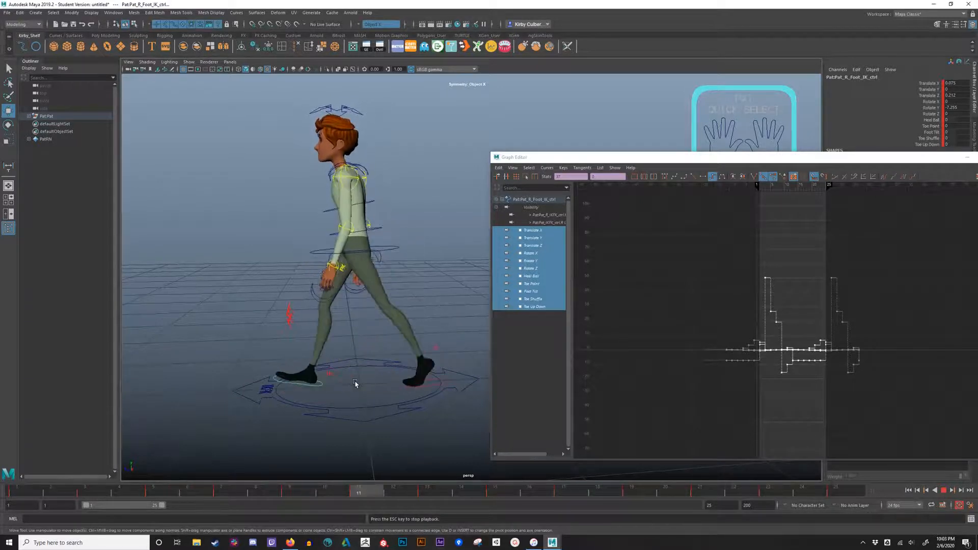
{"action": "key", "text": "Escape"}
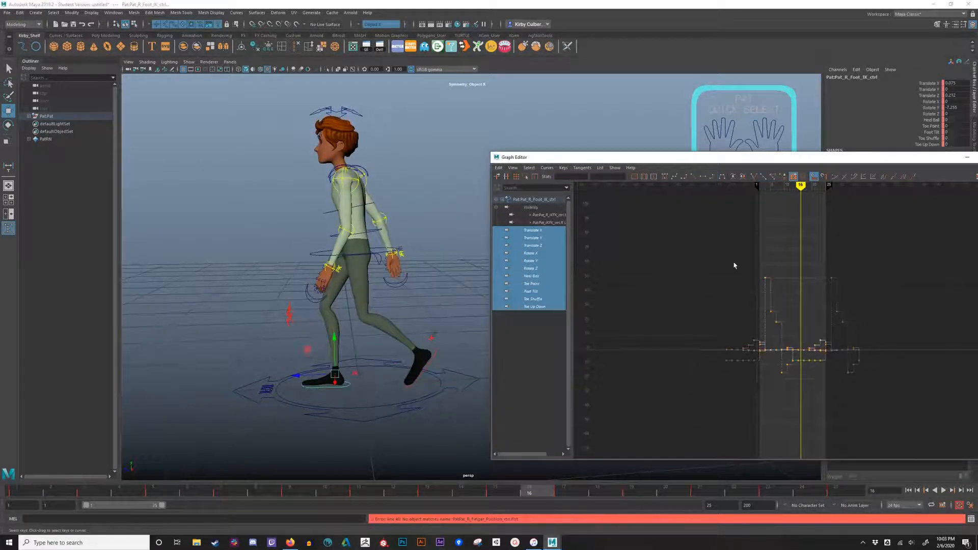
Delete the right foot's excess keys before frame 1 and after frame 25
{"action": "left_click_drag", "start_coordinate": [682, 229], "coordinate": [754, 415]}
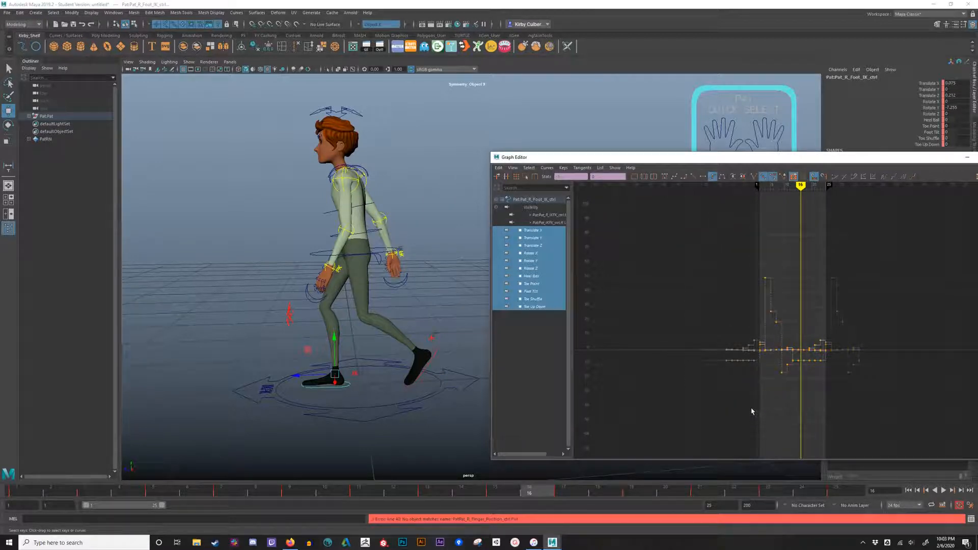
{"action": "key", "text": "Delete"}
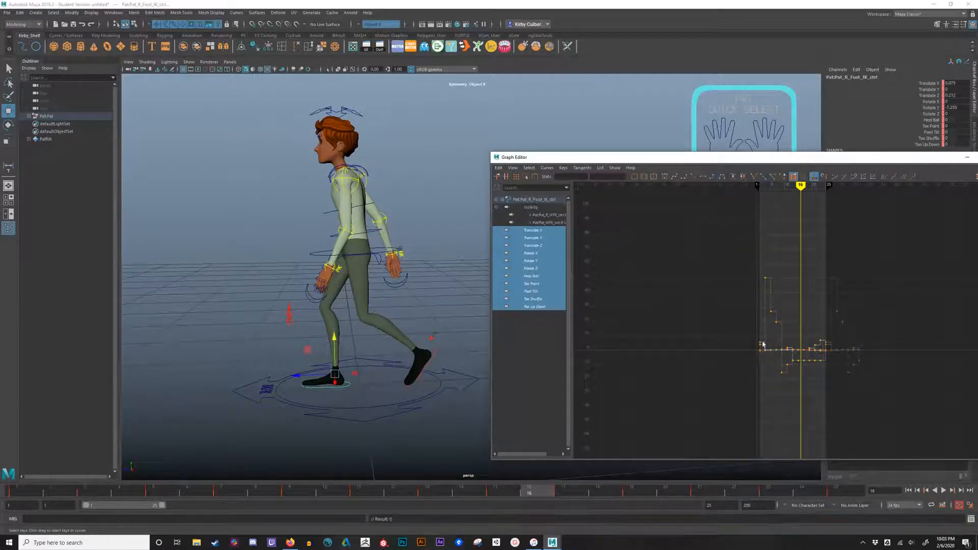
{"action": "left_click_drag", "start_coordinate": [933, 226], "coordinate": [830, 445]}
{"action": "key", "text": "Delete"}
{"action": "left_click_drag", "start_coordinate": [732, 261], "coordinate": [842, 405]}
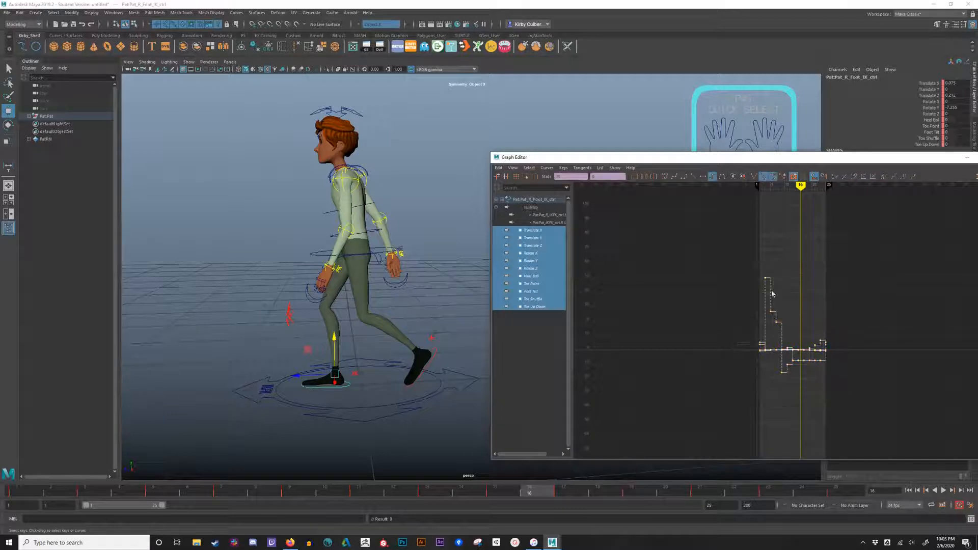
Minimize the Graph Editor and play the walk cycle from the front to check both feet
{"action": "left_click_drag", "start_coordinate": [886, 159], "coordinate": [810, 143]}
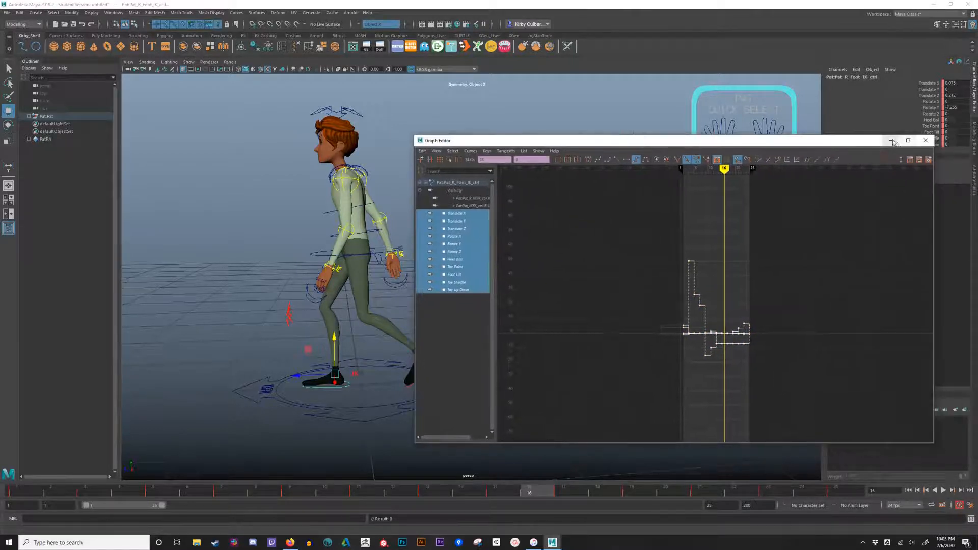
{"action": "left_click", "coordinate": [892, 142]}
{"action": "left_click_drag", "start_coordinate": [457, 326], "coordinate": [594, 341], "text": "alt"}
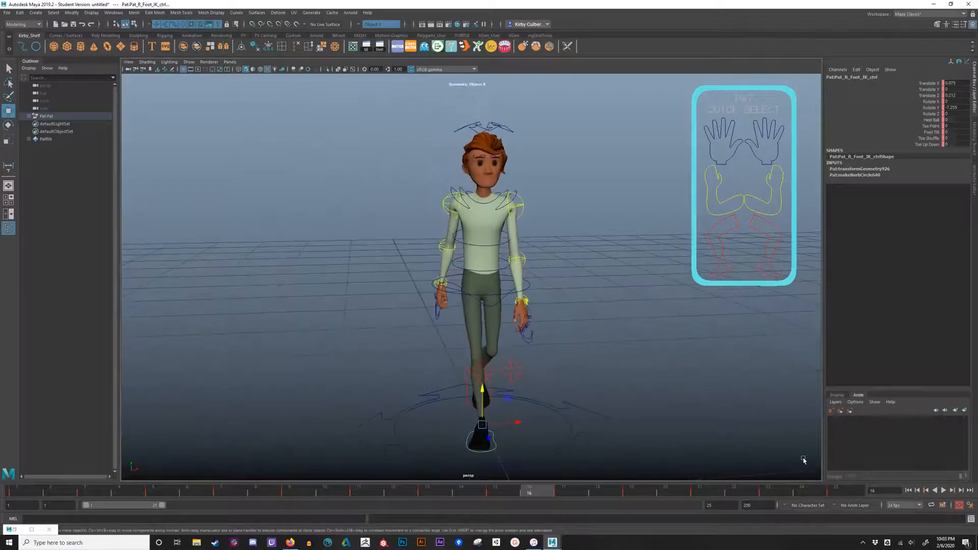
{"action": "left_click", "coordinate": [944, 490]}
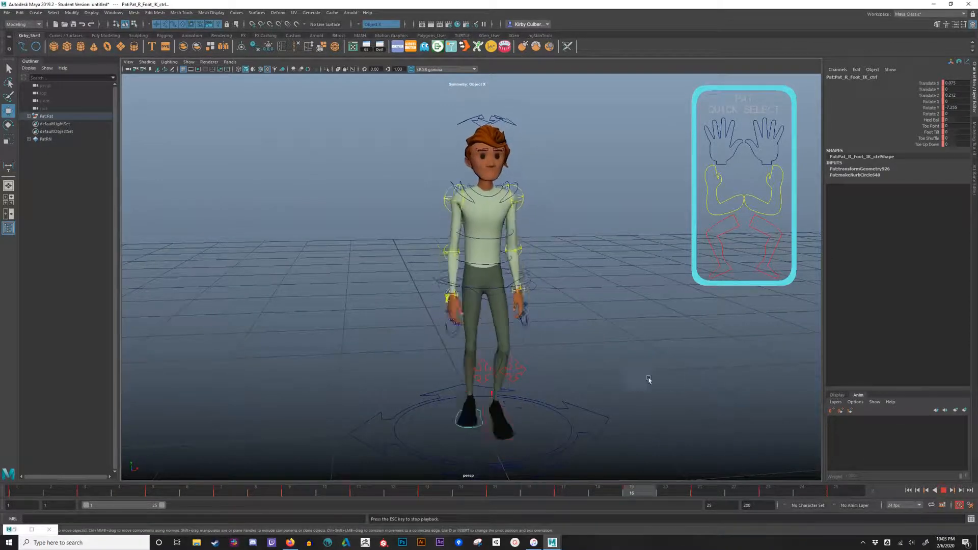
Watch the walk-cycle playback from the front and side to check both feet, and stop it
{"action": "left_click_drag", "start_coordinate": [648, 380], "coordinate": [618, 299], "text": "alt"}
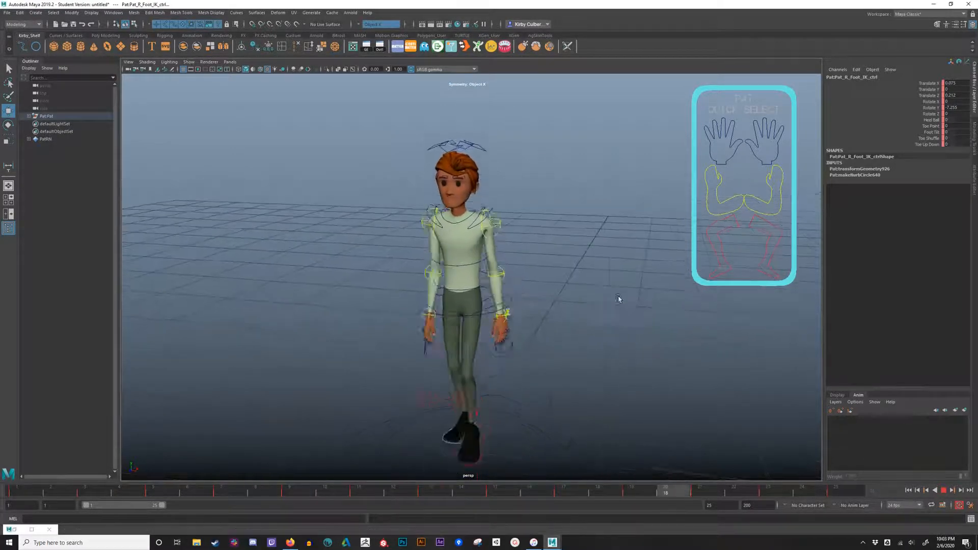
{"action": "middle_click_drag", "start_coordinate": [618, 299], "coordinate": [617, 264], "text": "alt"}
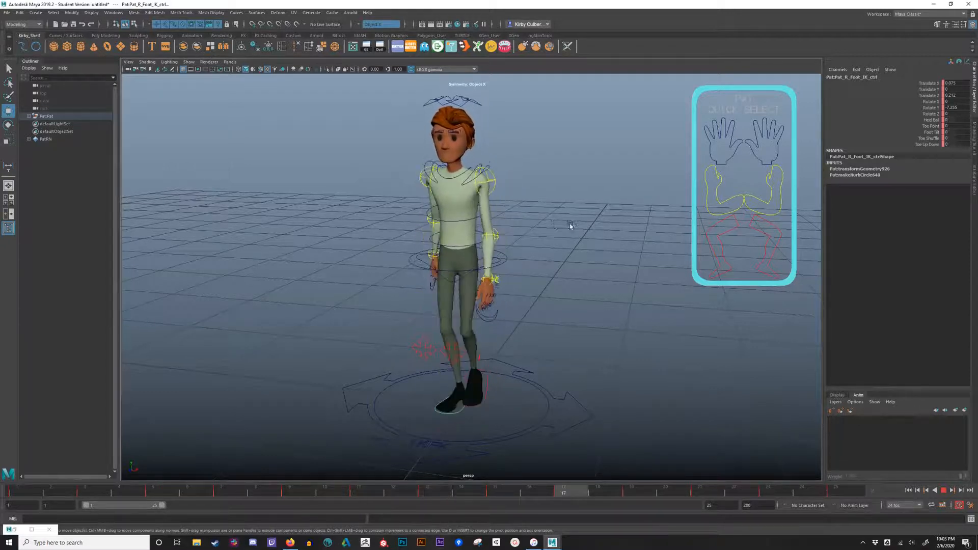
{"action": "left_click_drag", "start_coordinate": [572, 220], "coordinate": [524, 219], "text": "alt"}
{"action": "key", "text": "Escape"}
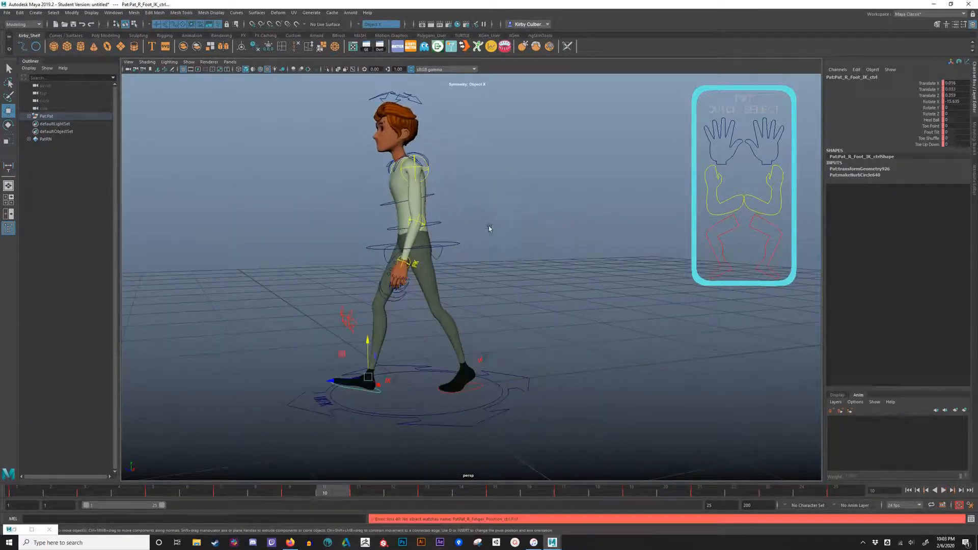
Select the left arm's shoulder, elbow and wrist FK controls together
{"action": "middle_click_drag", "start_coordinate": [489, 228], "coordinate": [539, 243], "text": "alt"}
{"action": "left_click_drag", "start_coordinate": [539, 243], "coordinate": [553, 245], "text": "alt"}
{"action": "left_click", "coordinate": [552, 245]}
{"action": "left_click", "coordinate": [522, 211]}
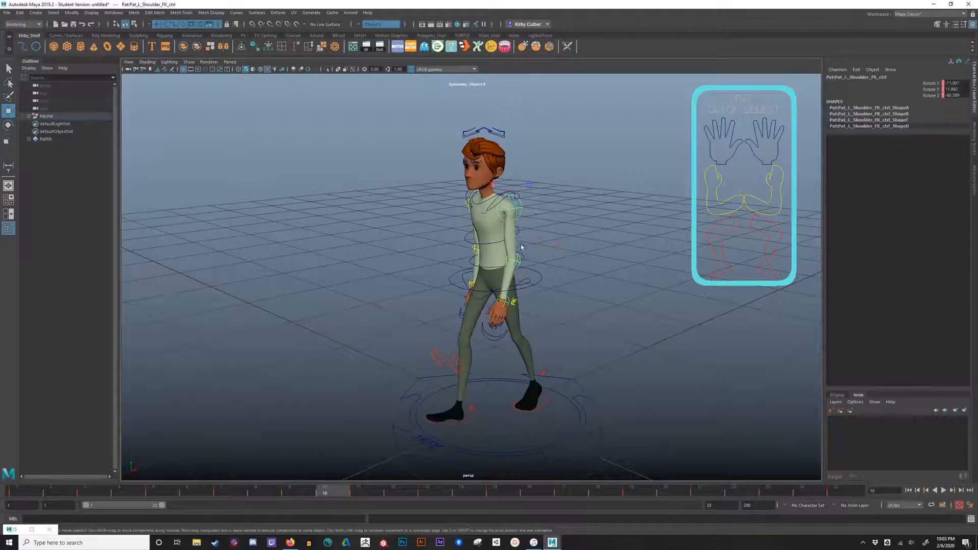
{"action": "left_click", "coordinate": [519, 260]}
{"action": "left_click", "coordinate": [506, 301]}
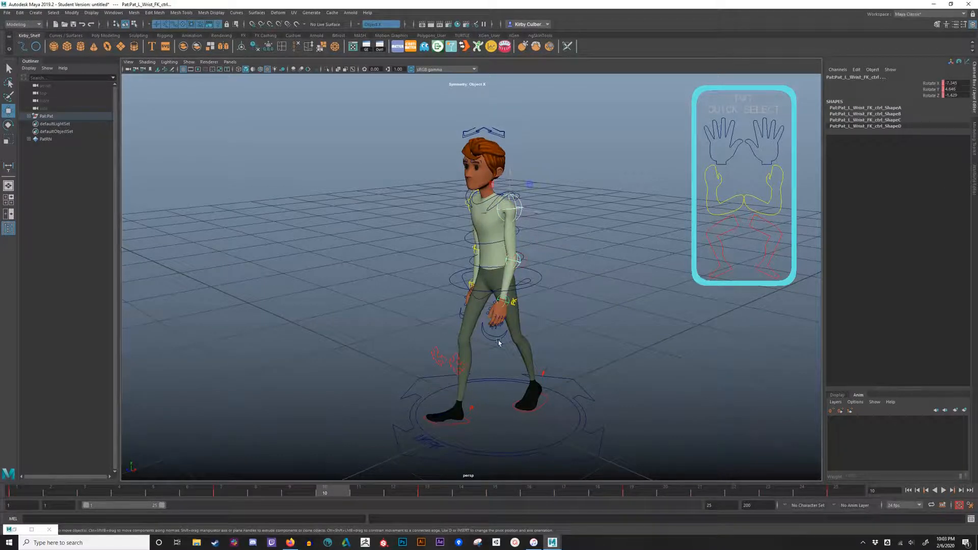
{"action": "left_click_drag", "start_coordinate": [457, 346], "coordinate": [507, 264], "text": "alt"}
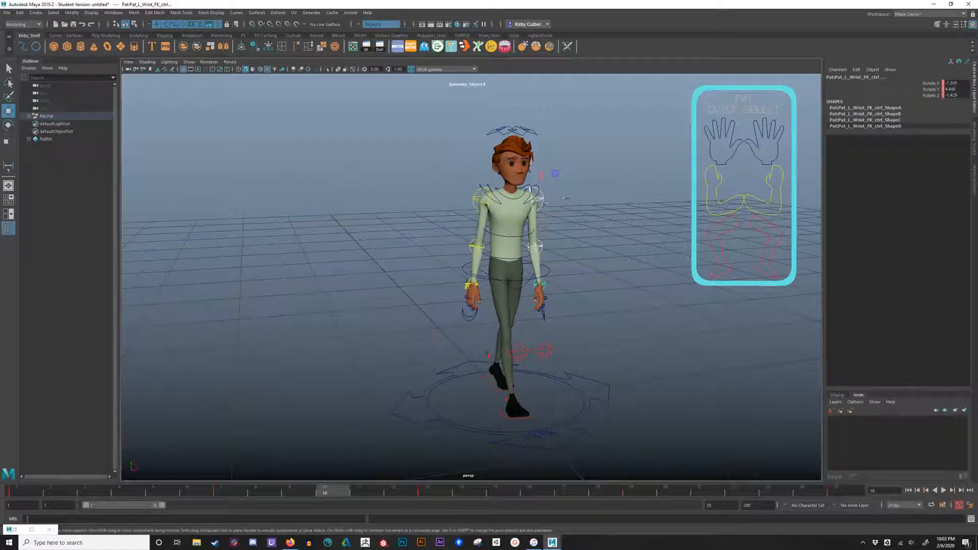
Restore the Graph Editor and isolate the rotation curves of the left shoulder, elbow and wrist controls
{"action": "left_click", "coordinate": [14, 530]}
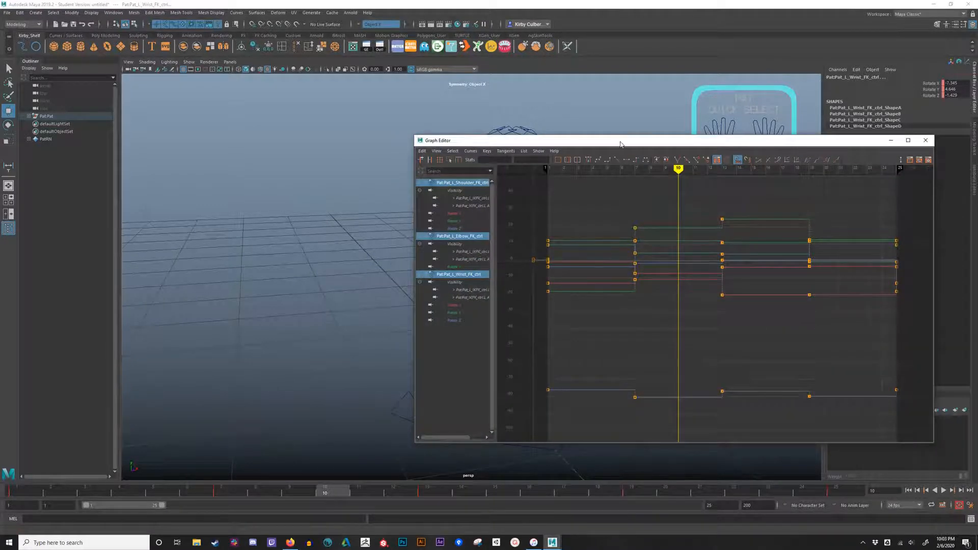
{"action": "left_click_drag", "start_coordinate": [620, 144], "coordinate": [483, 134]}
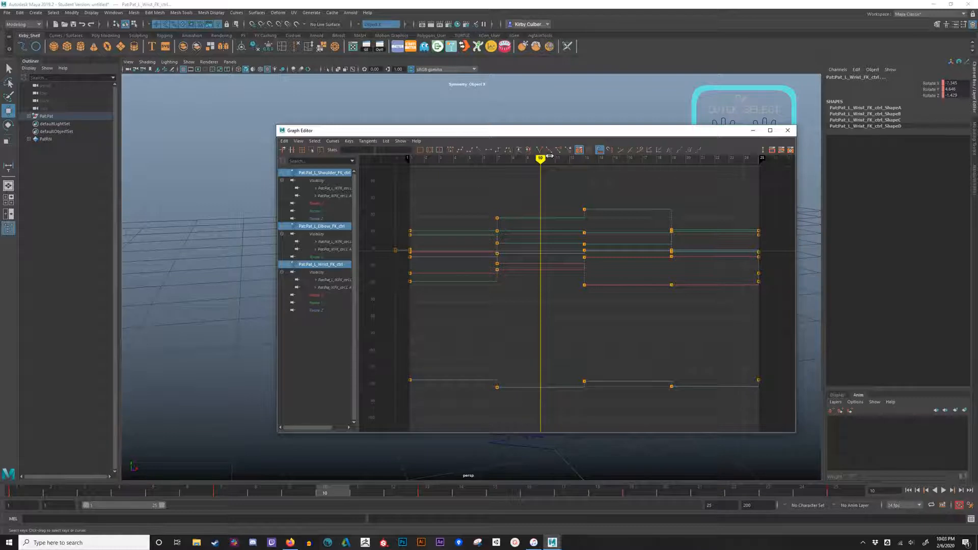
{"action": "left_click", "coordinate": [328, 205]}
{"action": "left_click", "coordinate": [323, 219], "text": "shift"}
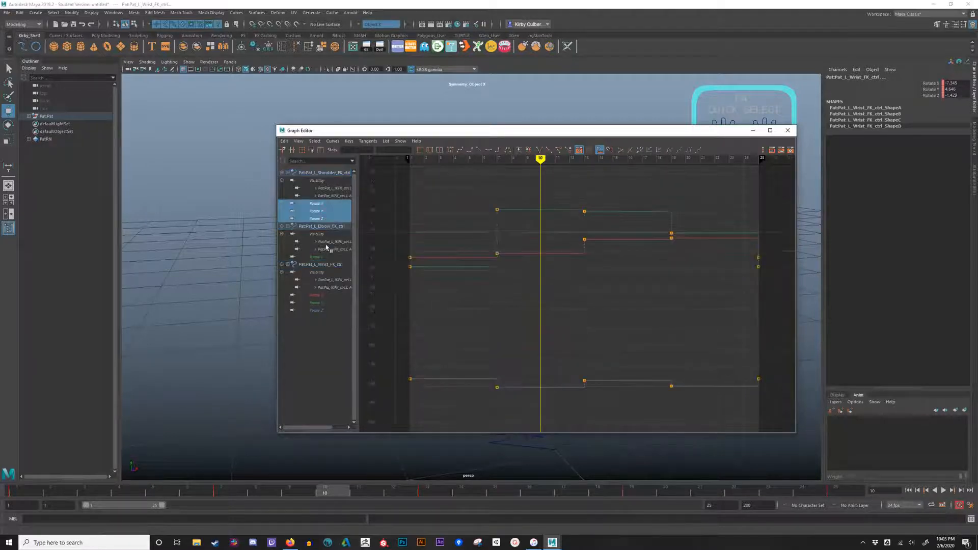
{"action": "left_click", "coordinate": [323, 258], "text": "ctrl"}
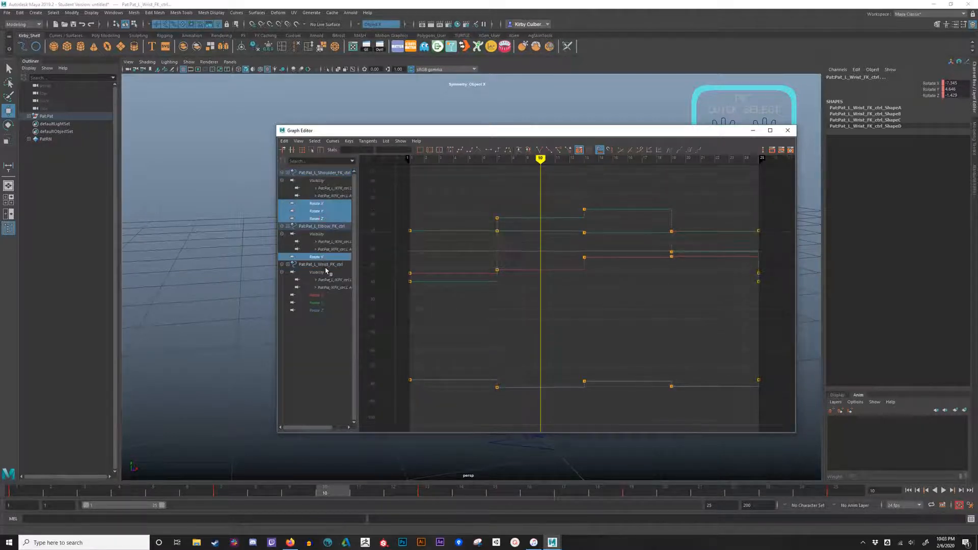
{"action": "left_click", "coordinate": [324, 296], "text": "ctrl"}
{"action": "left_click", "coordinate": [324, 303], "text": "ctrl"}
{"action": "left_click", "coordinate": [323, 309], "text": "ctrl"}
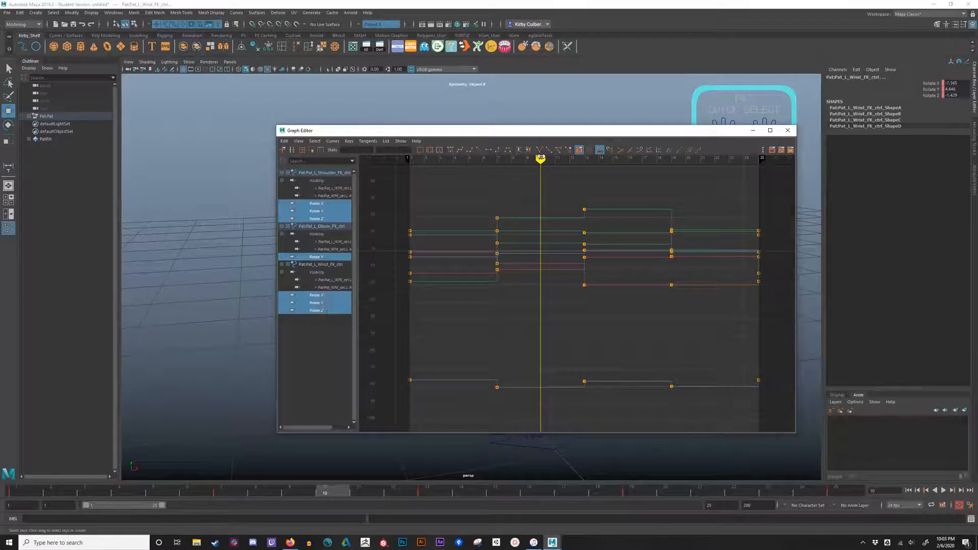
Minimize the Graph Editor and compare the left arm's poses at frames 1 and 7 from the side
{"action": "left_click_drag", "start_coordinate": [541, 158], "coordinate": [414, 175]}
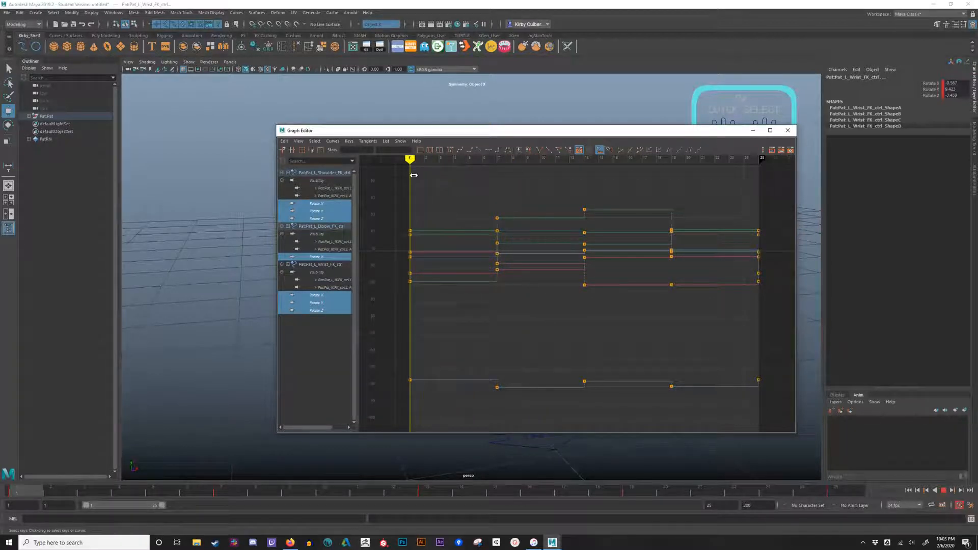
{"action": "left_click_drag", "start_coordinate": [657, 131], "coordinate": [747, 146]}
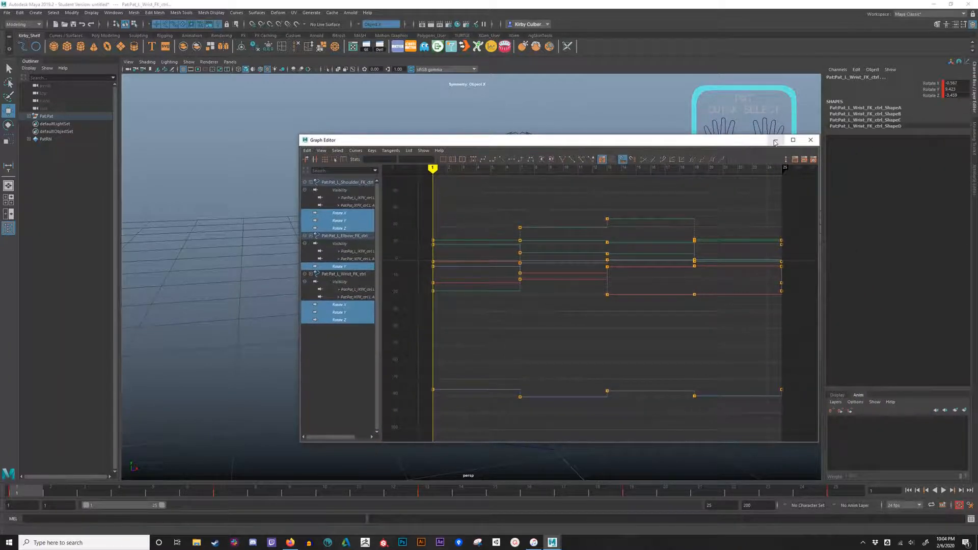
{"action": "left_click", "coordinate": [774, 141]}
{"action": "left_click_drag", "start_coordinate": [630, 229], "coordinate": [520, 245], "text": "alt"}
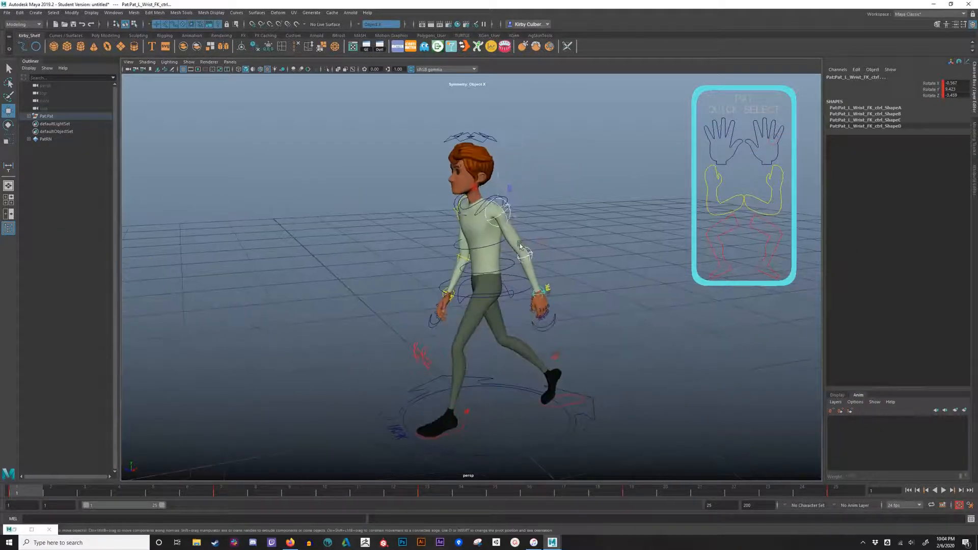
{"action": "right_click_drag", "start_coordinate": [520, 245], "coordinate": [480, 341], "text": "alt"}
{"action": "left_click", "coordinate": [225, 489]}
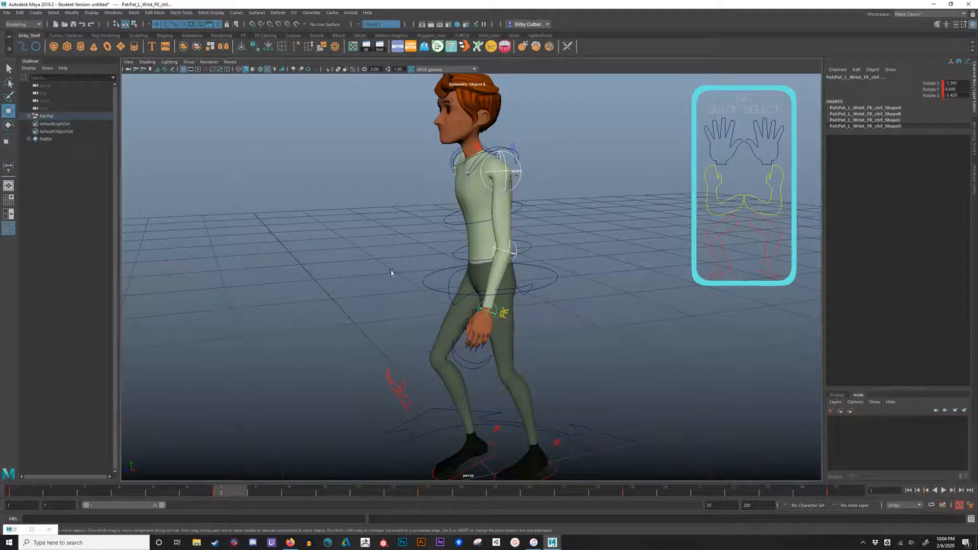
{"action": "left_click", "coordinate": [31, 492]}
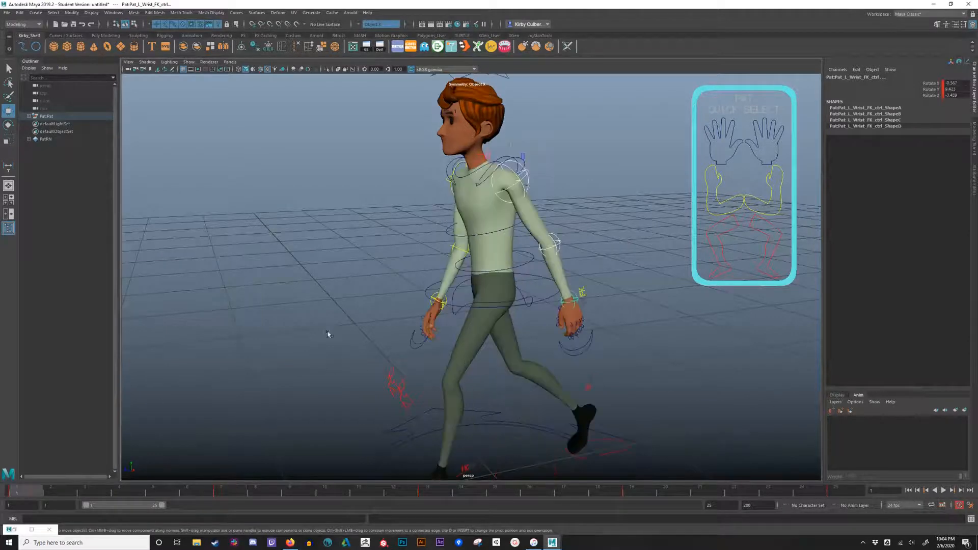
{"action": "left_click", "coordinate": [512, 209]}
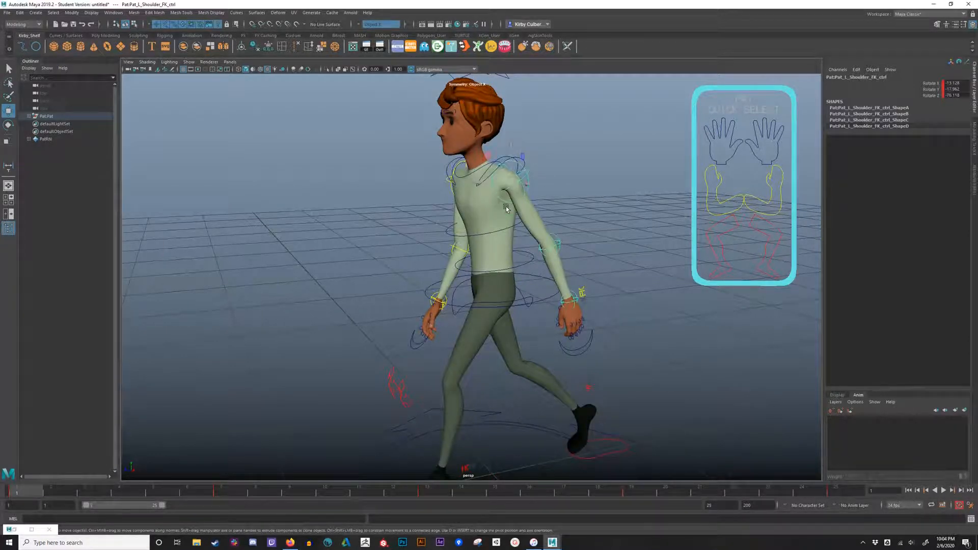
{"action": "key", "text": "e"}
{"action": "left_click_drag", "start_coordinate": [506, 207], "coordinate": [499, 211]}
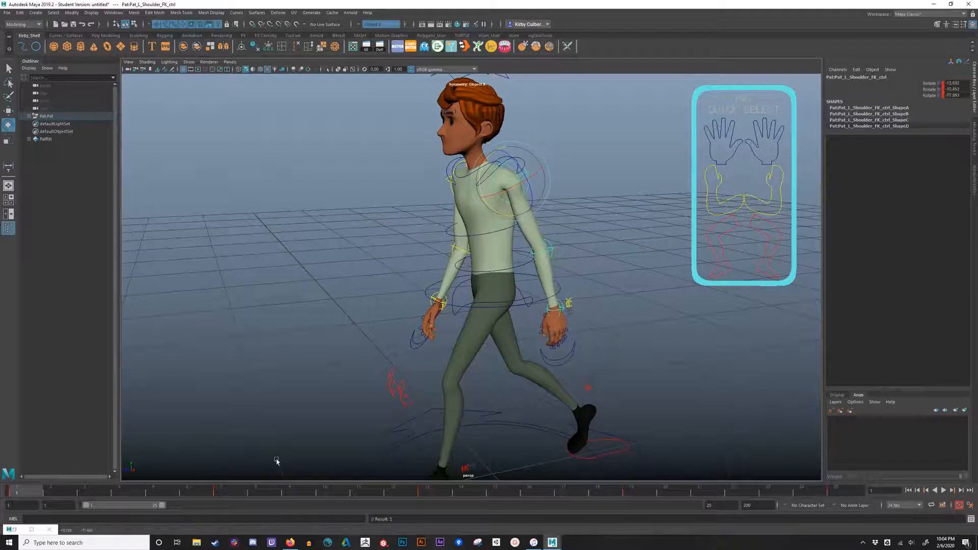
{"action": "key", "text": "ctrl+z"}
Rotate the left shoulder control to key in-between arm poses at frames 3 and 5, and check them against frame 7
{"action": "left_click", "coordinate": [89, 493]}
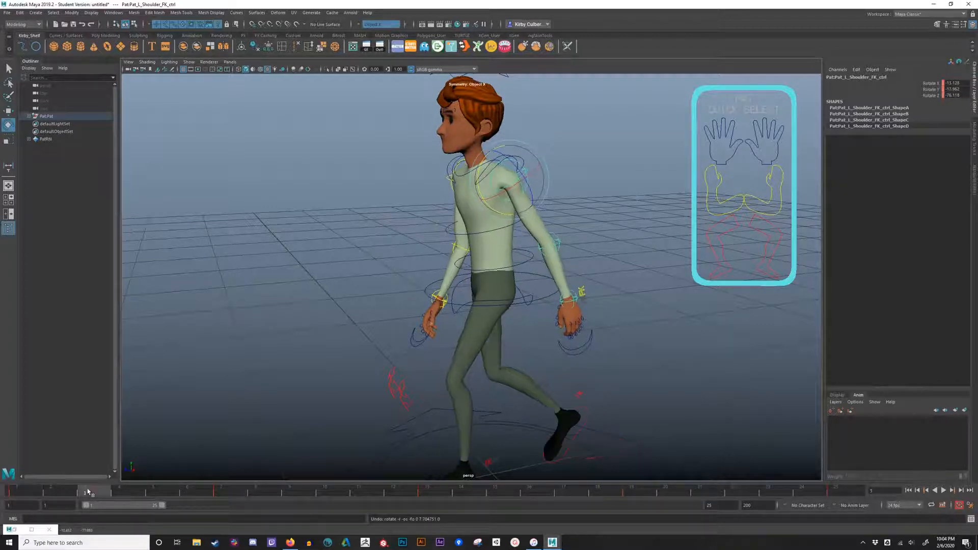
{"action": "left_click_drag", "start_coordinate": [493, 212], "coordinate": [486, 200]}
{"action": "left_click", "coordinate": [157, 492]}
{"action": "left_click", "coordinate": [220, 492]}
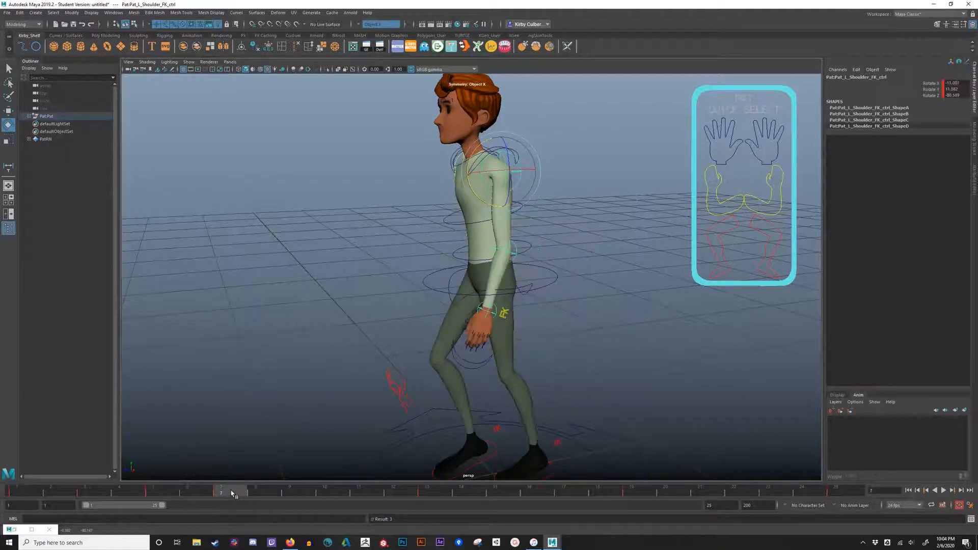
Rotate the left elbow control to key its in-between bends at frames 3 and 5
{"action": "left_click", "coordinate": [155, 492]}
{"action": "left_click", "coordinate": [516, 253]}
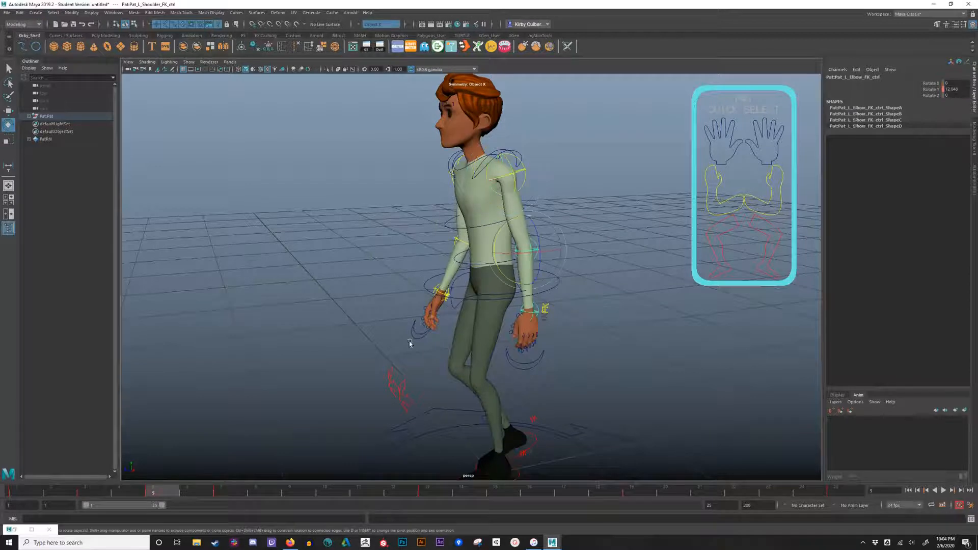
{"action": "left_click", "coordinate": [84, 493]}
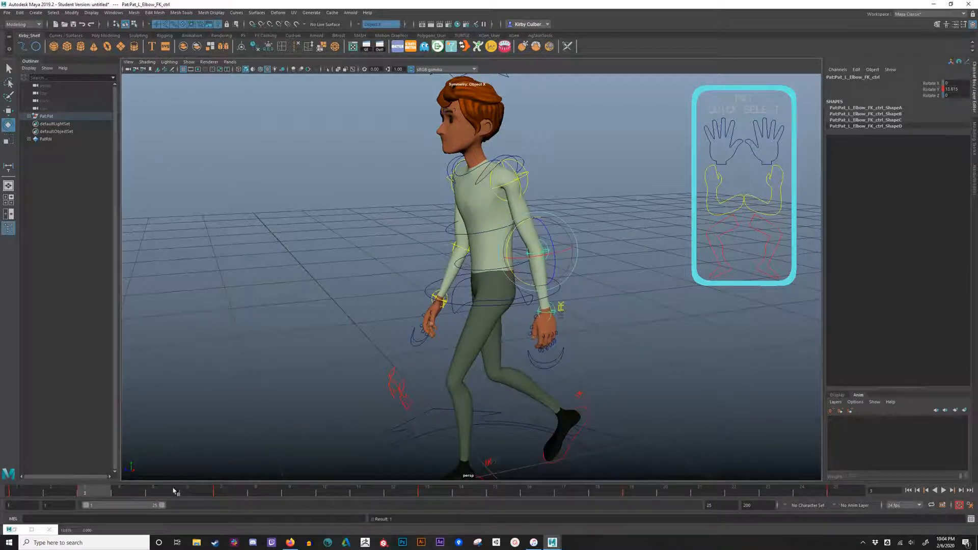
{"action": "left_click", "coordinate": [155, 493]}
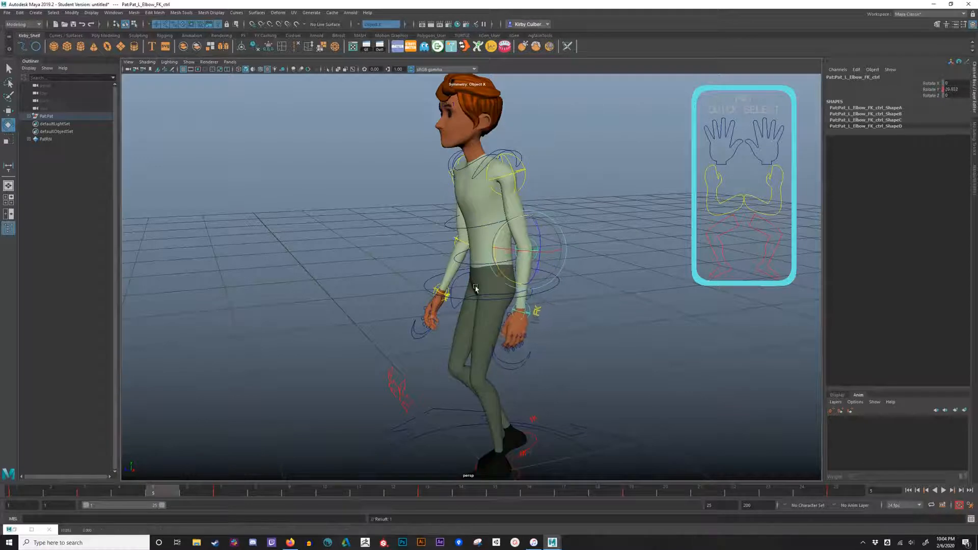
{"action": "left_click", "coordinate": [239, 493]}
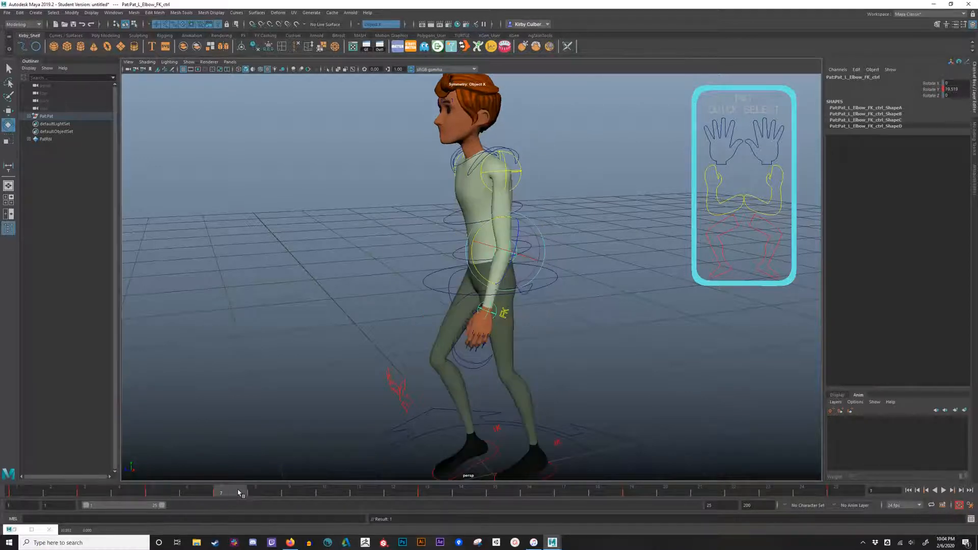
Bend the left elbow further forward at frames 9 and 13, and compare the poses around frame 11
{"action": "left_click", "coordinate": [303, 493]}
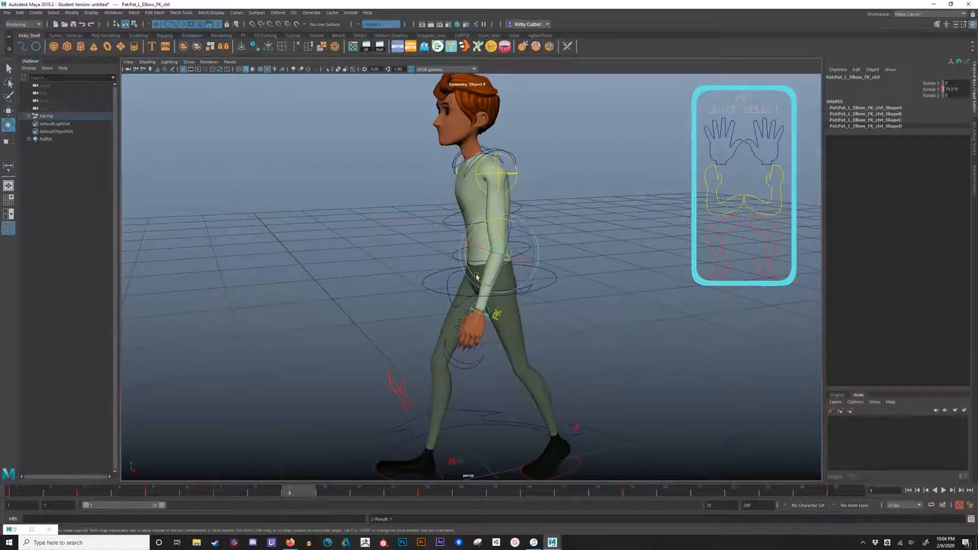
{"action": "middle_click_drag", "start_coordinate": [478, 277], "coordinate": [456, 385]}
{"action": "left_click", "coordinate": [429, 493]}
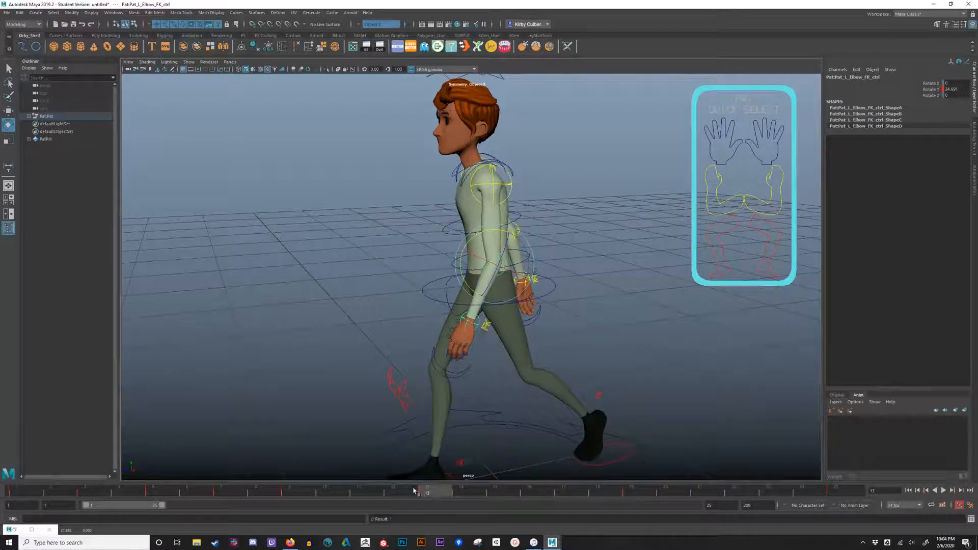
{"action": "left_click_drag", "start_coordinate": [471, 290], "coordinate": [466, 284]}
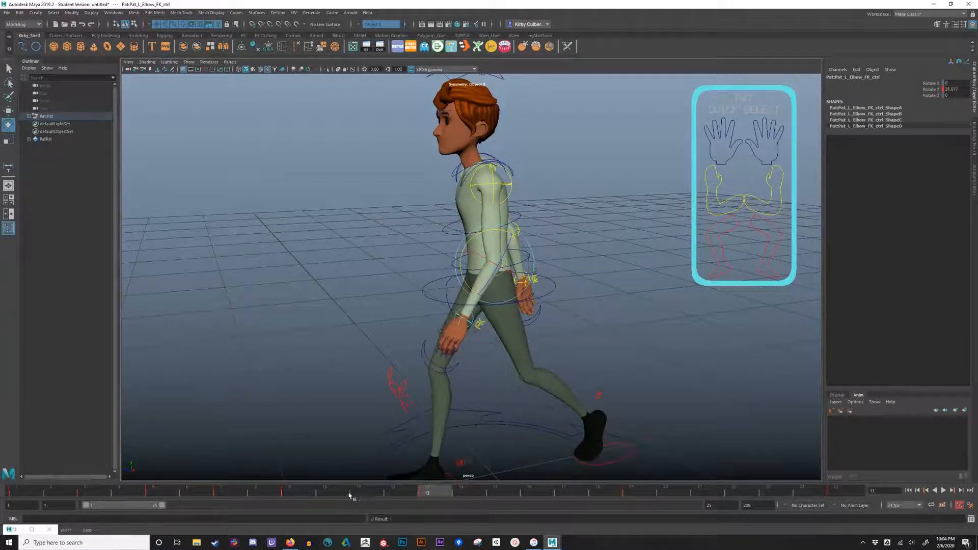
{"action": "left_click", "coordinate": [360, 493]}
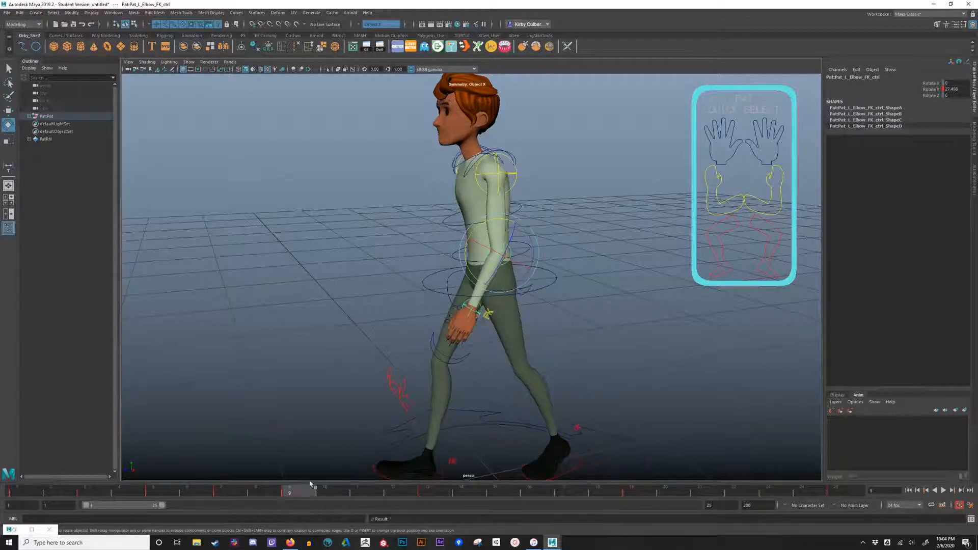
{"action": "left_click", "coordinate": [429, 493]}
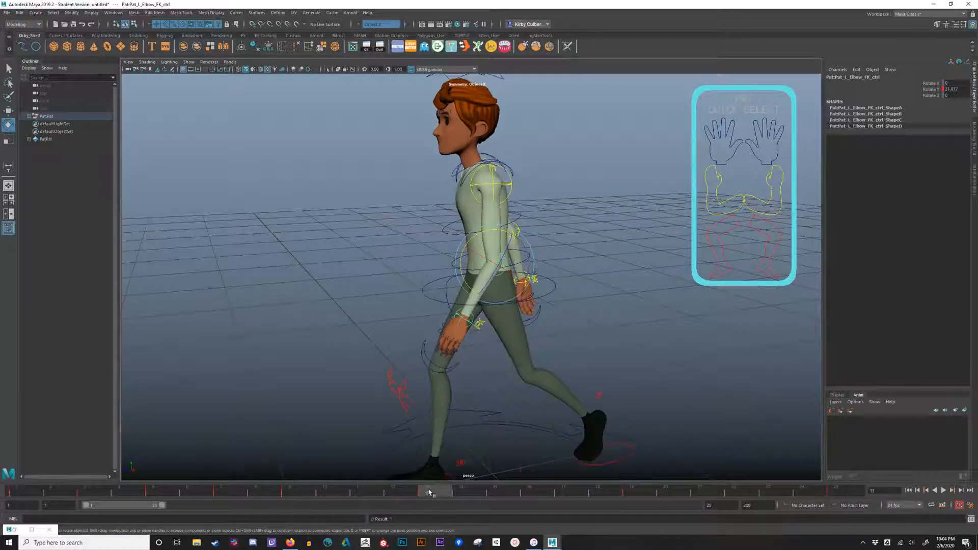
{"action": "left_click", "coordinate": [364, 494]}
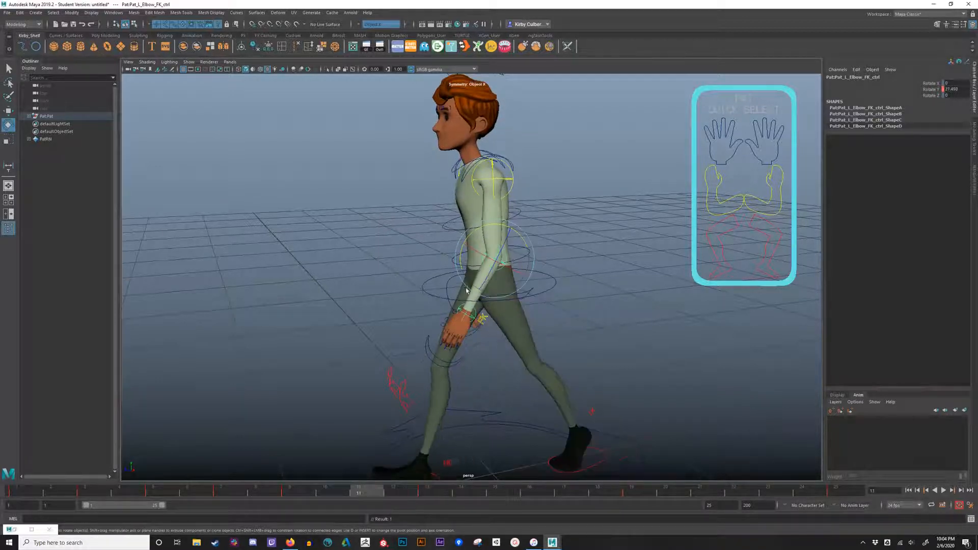
Rotate the left shoulder control to refine the forward arm swing at frames 9 and 11, undoing the last rotation
{"action": "left_click", "coordinate": [475, 192]}
{"action": "left_click", "coordinate": [281, 494]}
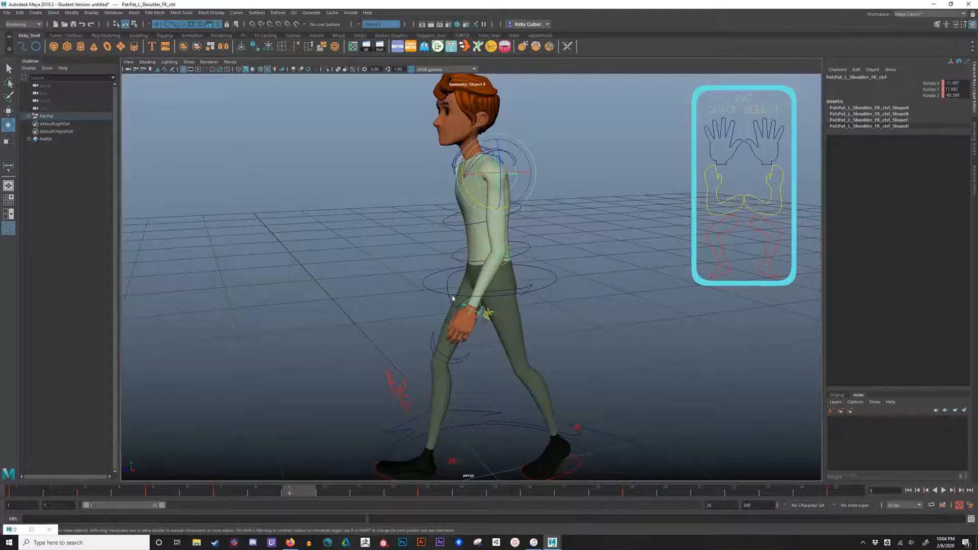
{"action": "mouse_move", "coordinate": [477, 204]}
{"action": "left_mouse_down"}
{"action": "mouse_move", "coordinate": [477, 217]}
{"action": "mouse_move", "coordinate": [472, 207]}
{"action": "left_mouse_up"}
{"action": "left_click", "coordinate": [430, 488]}
{"action": "left_click", "coordinate": [357, 493]}
{"action": "mouse_move", "coordinate": [305, 497]}
{"action": "left_mouse_down"}
{"action": "mouse_move", "coordinate": [387, 493]}
{"action": "mouse_move", "coordinate": [369, 495]}
{"action": "left_mouse_up"}
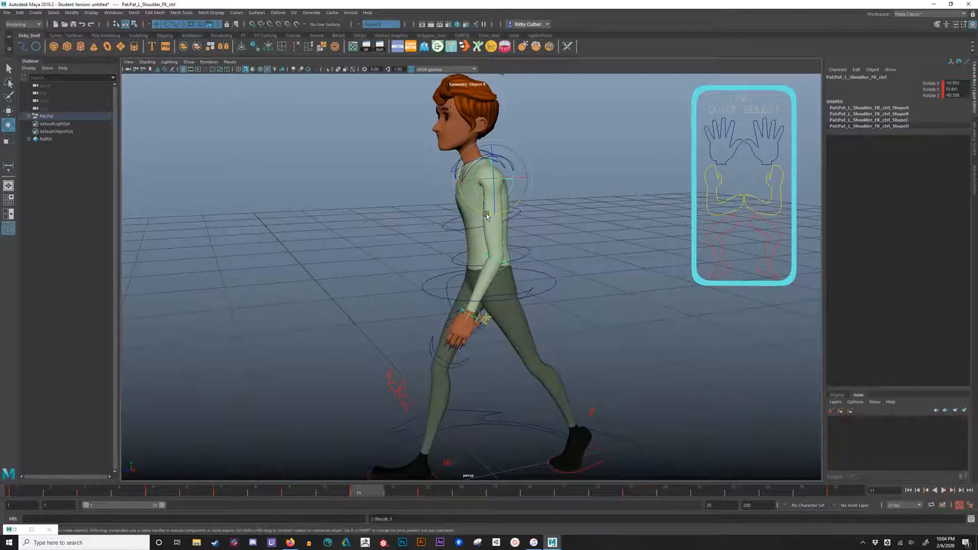
{"action": "left_click_drag", "start_coordinate": [486, 216], "coordinate": [582, 172]}
{"action": "key", "text": "ctrl+z"}
{"action": "left_click", "coordinate": [306, 492]}
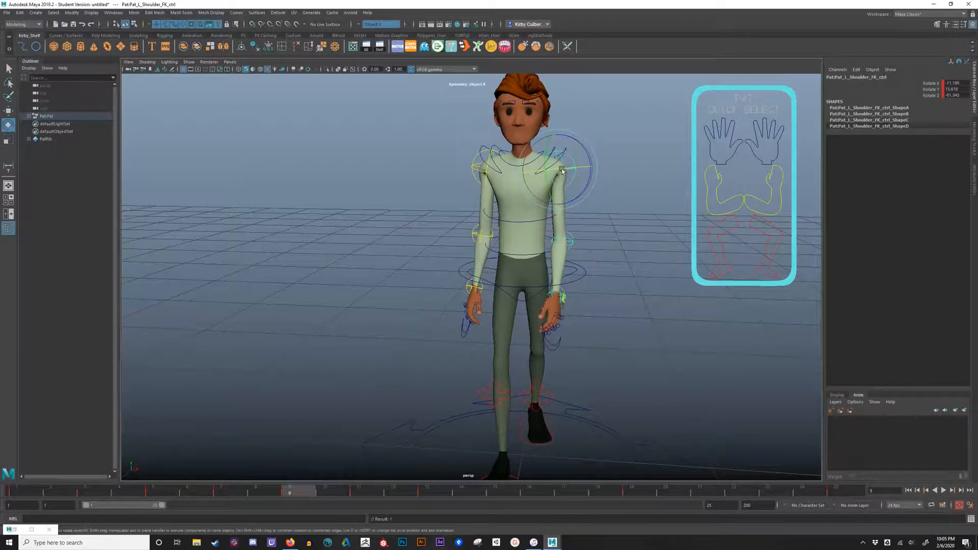
Play the walk cycle from the side to check the left arm's swing
{"action": "left_click_drag", "start_coordinate": [557, 410], "coordinate": [504, 413], "text": "alt"}
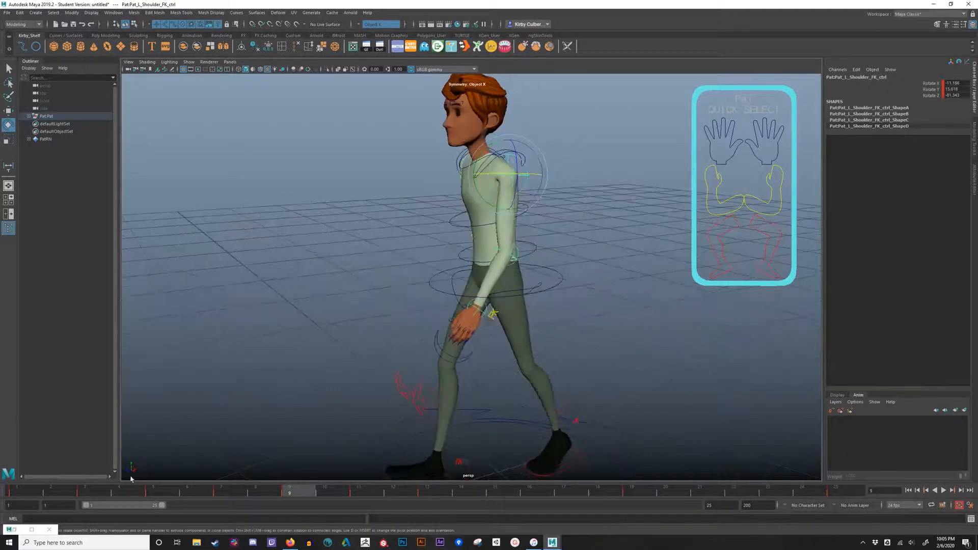
{"action": "key", "text": "alt+v"}
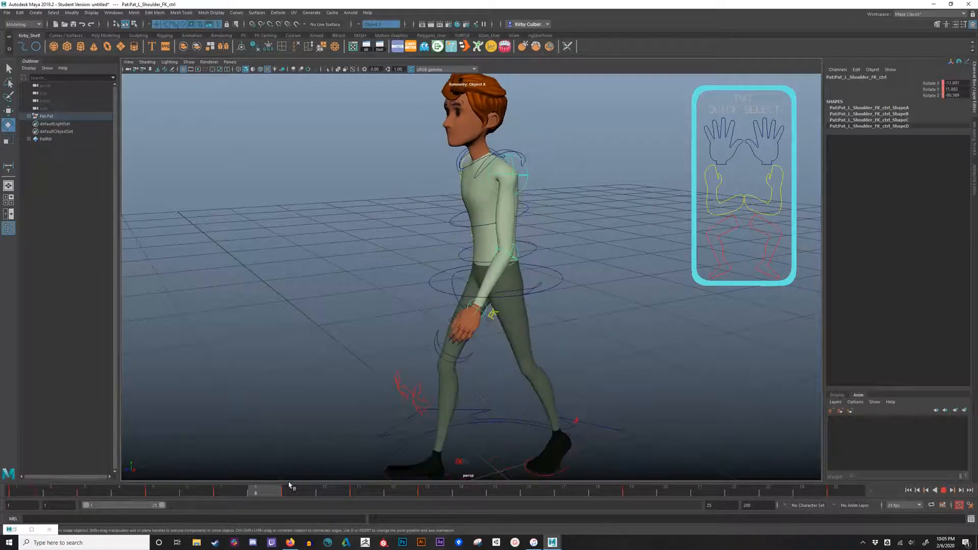
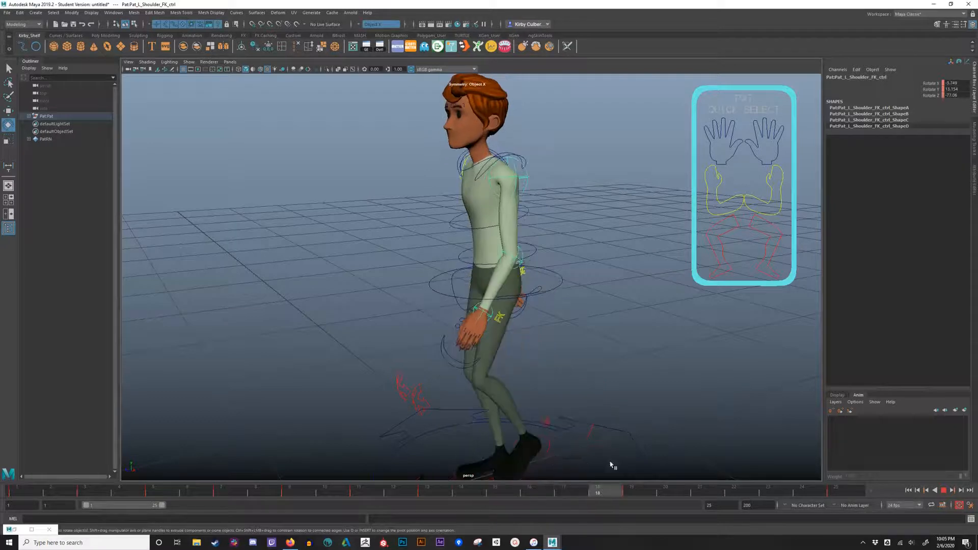
Stop playback and rotate the left wrist control to key the hand's in-between poses at frames 3, 5 and 7
{"action": "key", "text": "alt+v"}
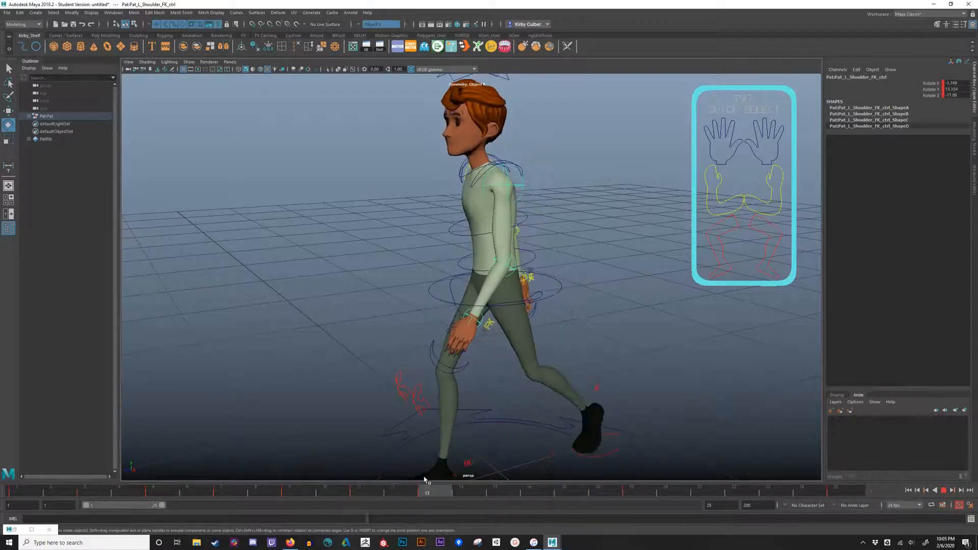
{"action": "left_click", "coordinate": [479, 321]}
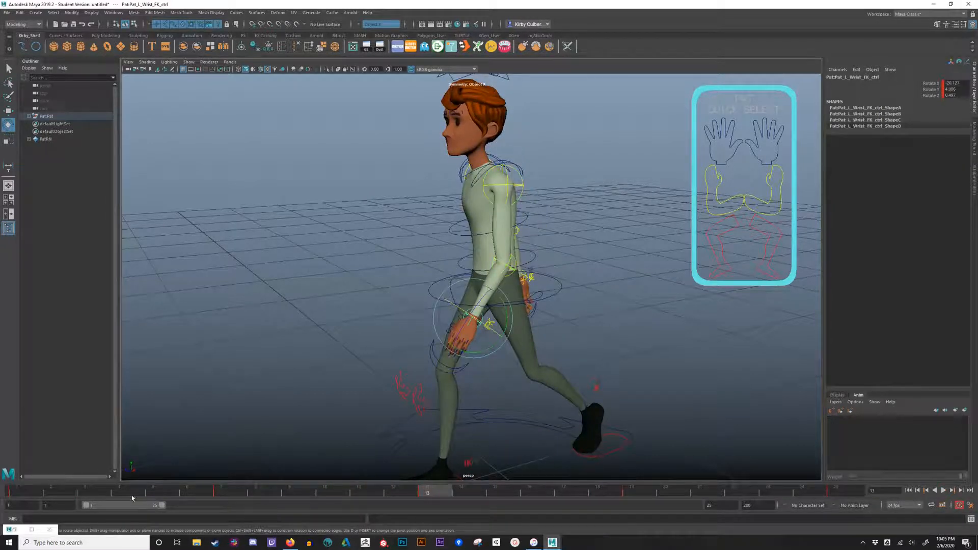
{"action": "left_click", "coordinate": [98, 493]}
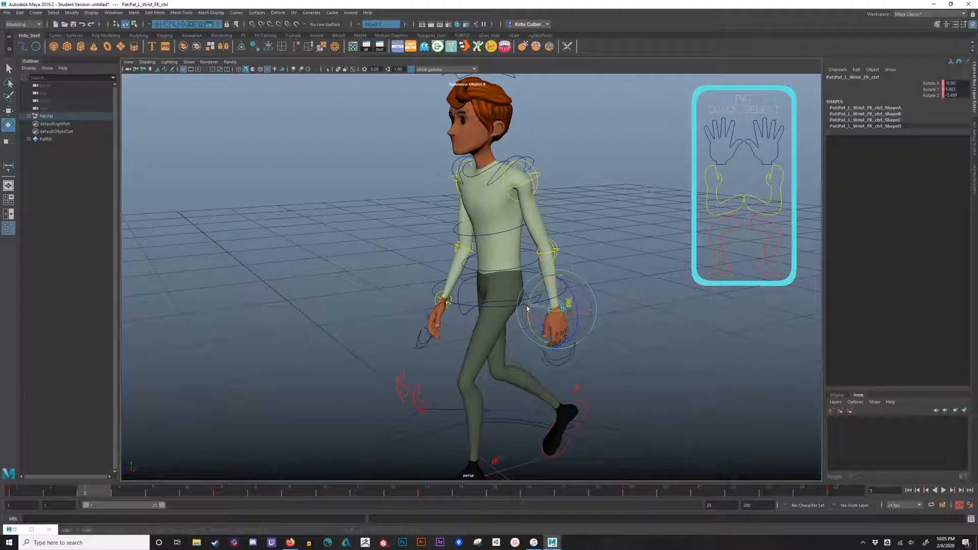
{"action": "left_click", "coordinate": [167, 494]}
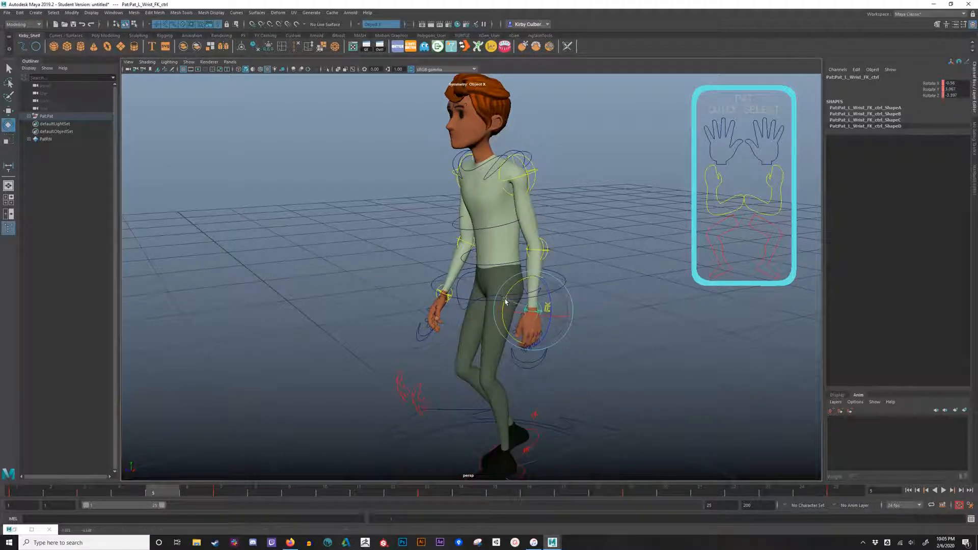
{"action": "left_click", "coordinate": [227, 489]}
{"action": "left_click_drag", "start_coordinate": [480, 284], "coordinate": [479, 286]}
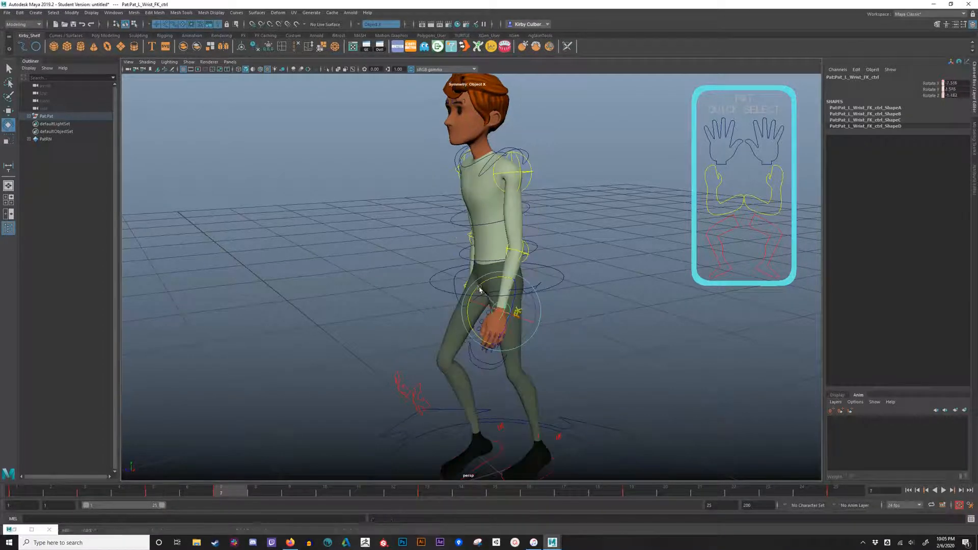
Rotate the left wrist control to adjust the forward-swing hand poses at frames 9, 11 and 13
{"action": "left_click", "coordinate": [298, 494]}
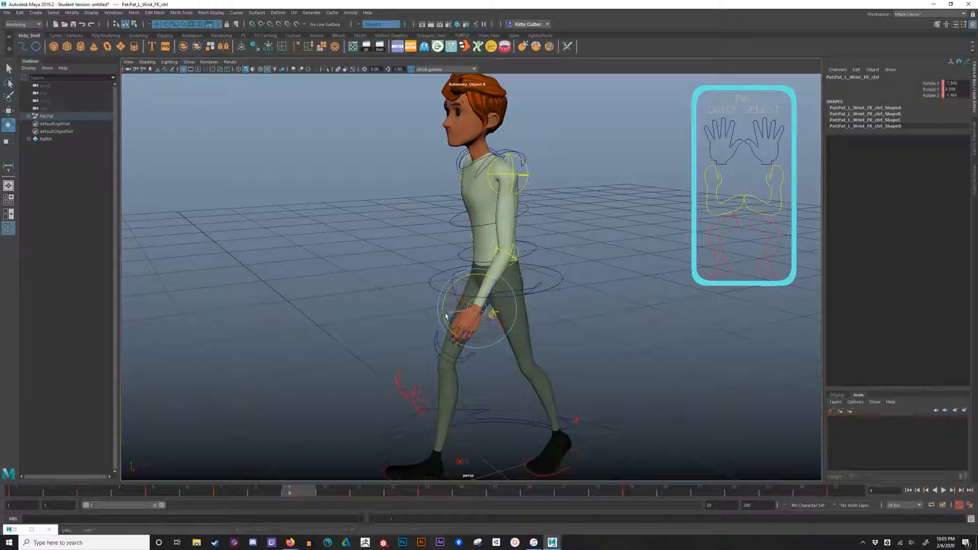
{"action": "left_click", "coordinate": [358, 494]}
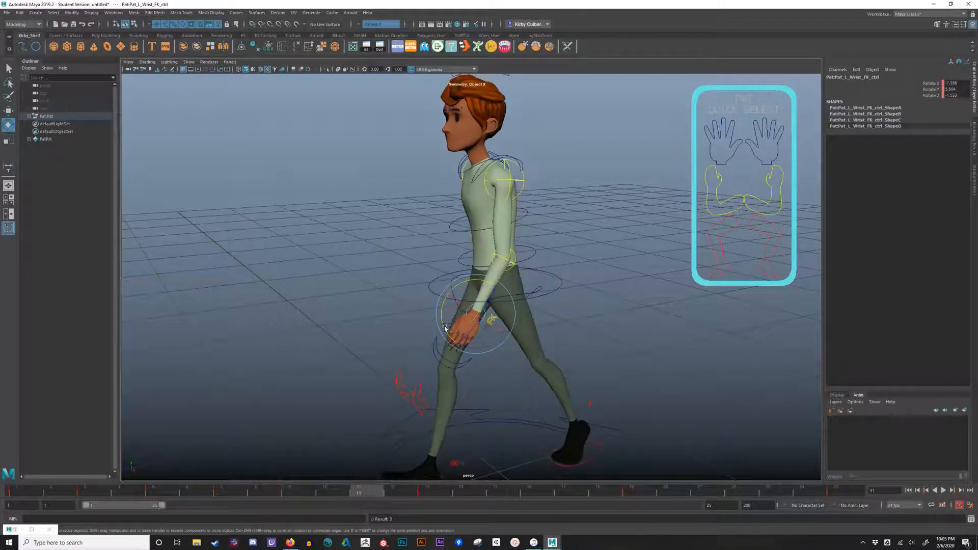
{"action": "left_click_drag", "start_coordinate": [445, 328], "coordinate": [470, 329]}
{"action": "left_click", "coordinate": [425, 493]}
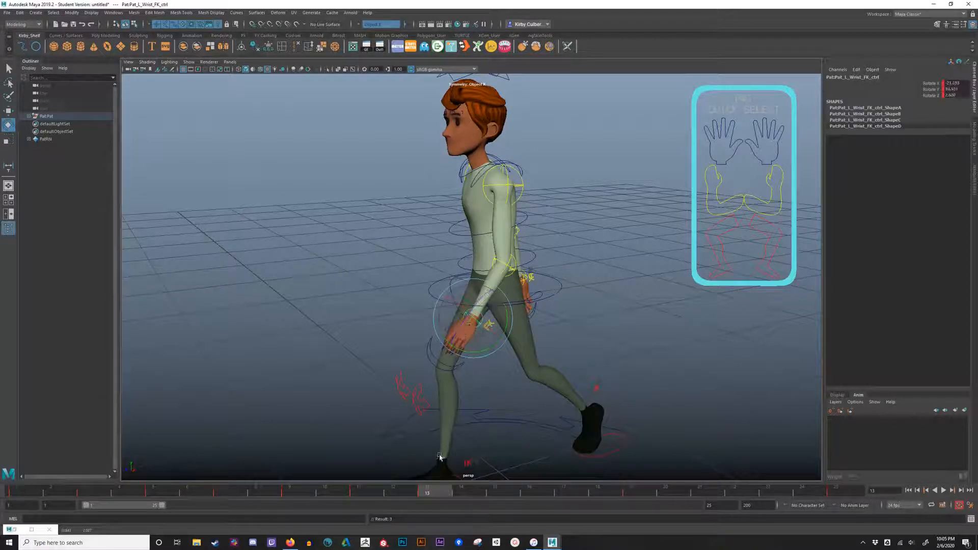
Rotate the left wrist control to pose the hand through the backswing at frames 15 to 23, and review the motion back to frame 15
{"action": "left_click", "coordinate": [507, 495]}
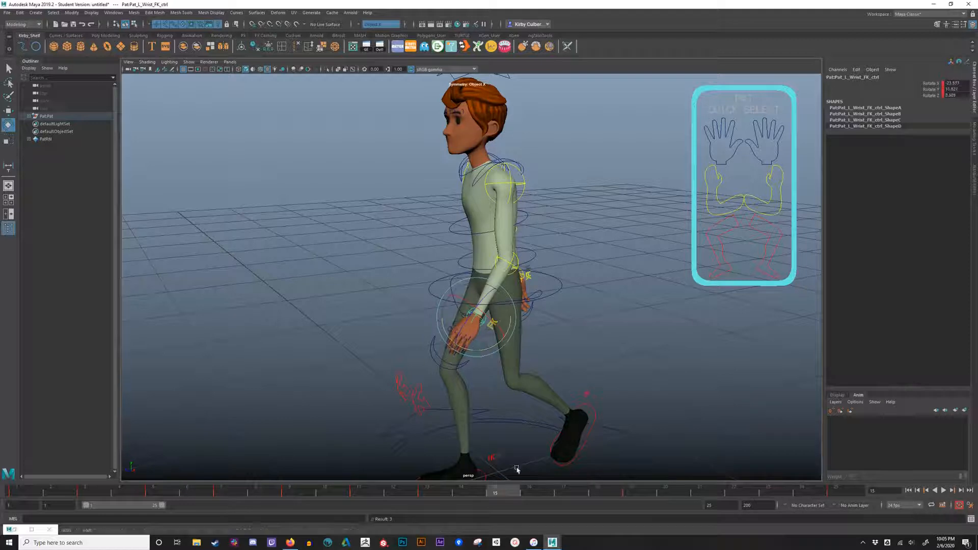
{"action": "left_click", "coordinate": [562, 494]}
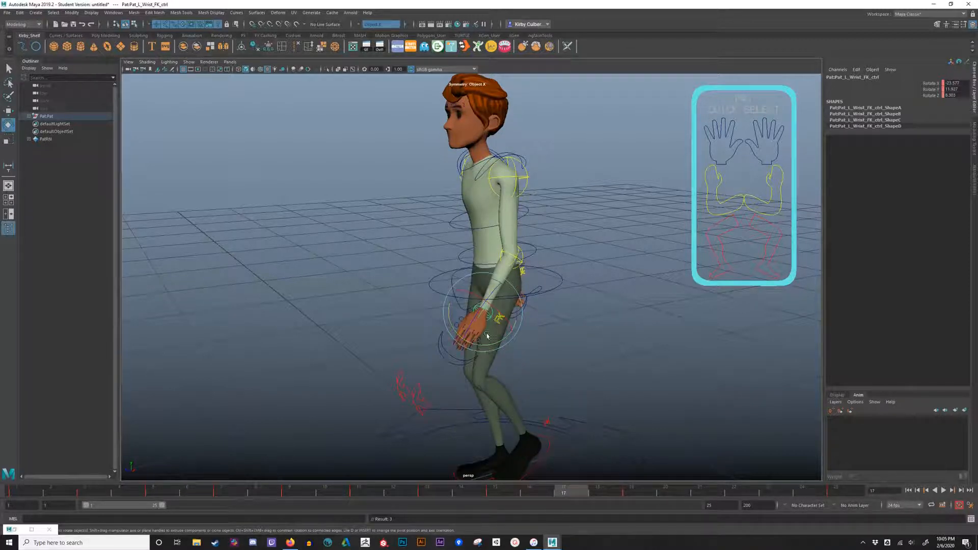
{"action": "left_click", "coordinate": [650, 494]}
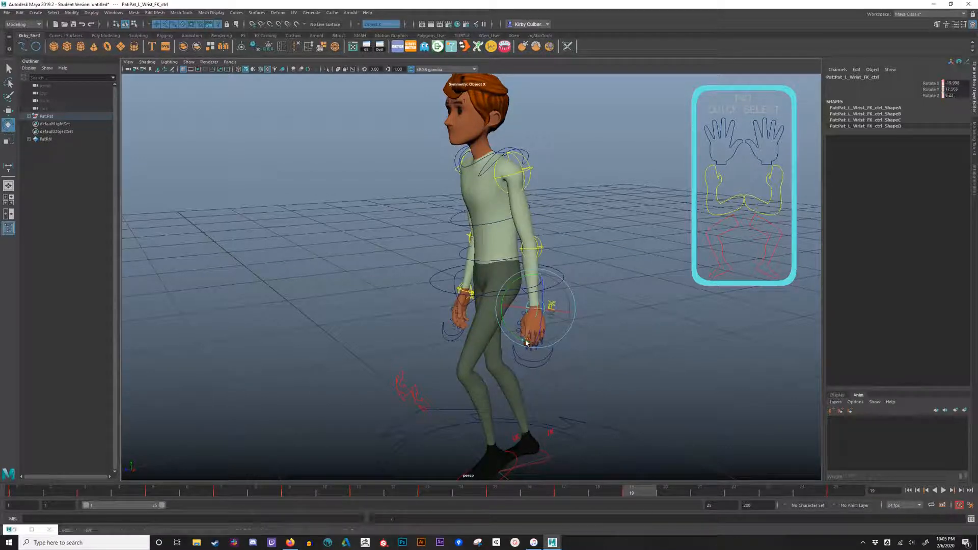
{"action": "left_click", "coordinate": [696, 487]}
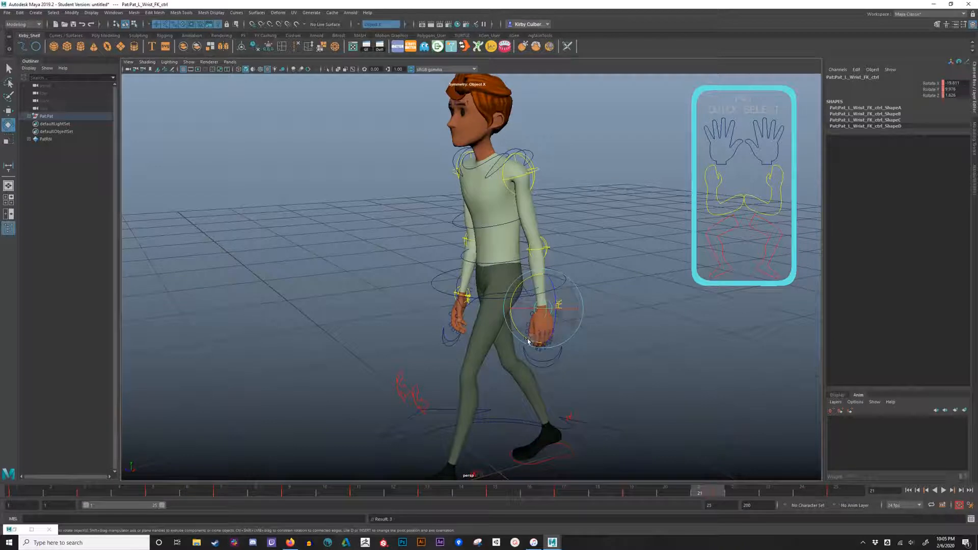
{"action": "left_click_drag", "start_coordinate": [529, 340], "coordinate": [539, 345]}
{"action": "left_click", "coordinate": [775, 493]}
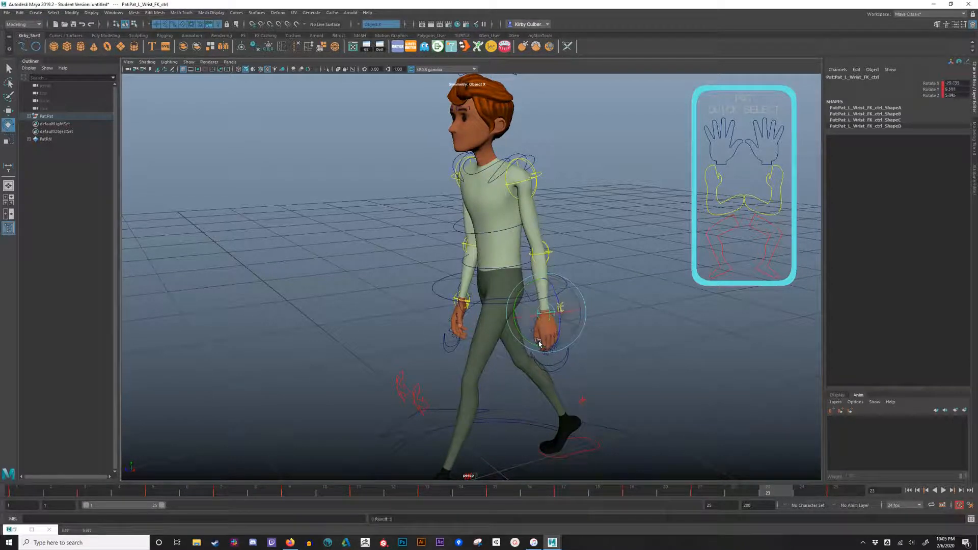
{"action": "left_click", "coordinate": [829, 493]}
{"action": "left_click_drag", "start_coordinate": [850, 494], "coordinate": [518, 464]}
Rotate the left shoulder control to key the start of the backswing at frames 15 and 17, and play the cycle to check it
{"action": "left_click", "coordinate": [524, 176]}
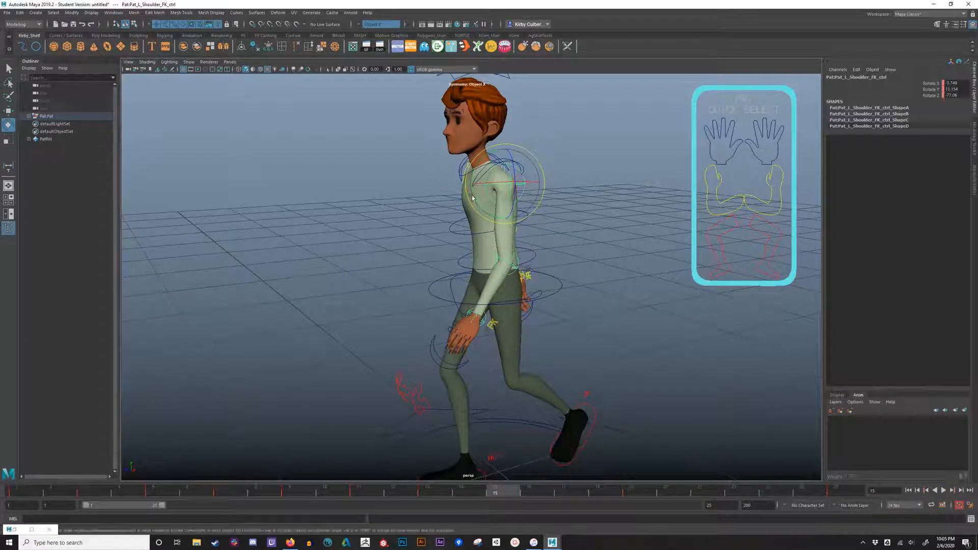
{"action": "left_click_drag", "start_coordinate": [472, 196], "coordinate": [489, 205]}
{"action": "key", "text": "s"}
{"action": "left_click", "coordinate": [563, 493]}
{"action": "key", "text": "s"}
{"action": "left_click", "coordinate": [631, 490]}
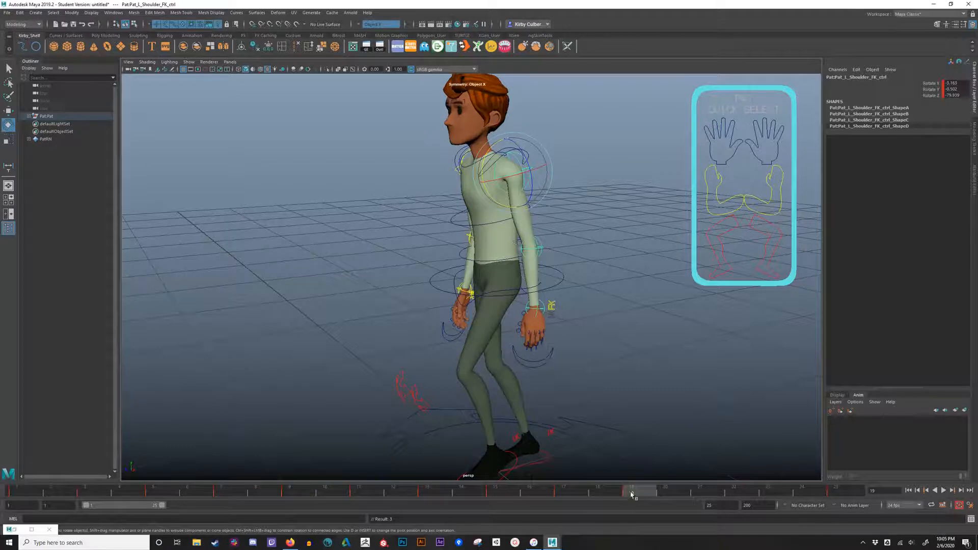
{"action": "key", "text": "alt+v"}
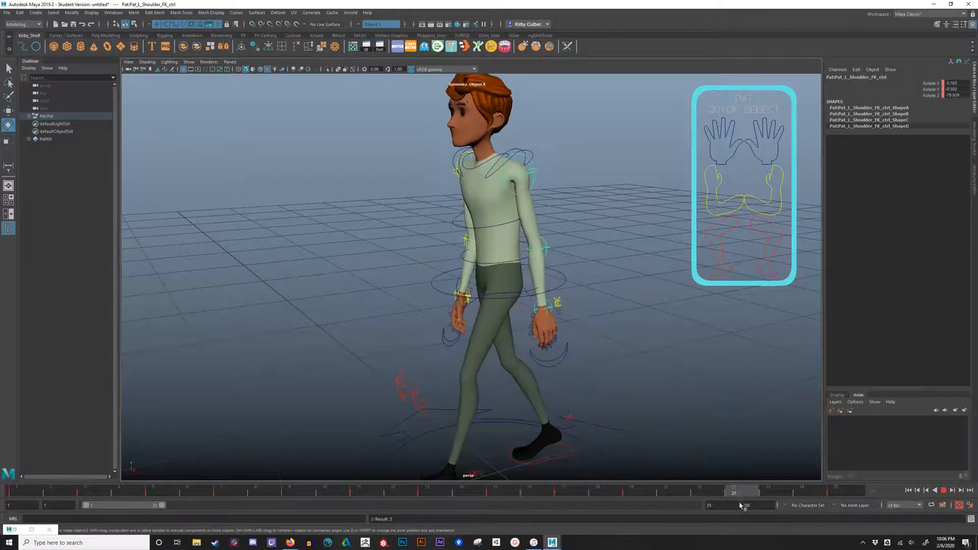
{"action": "key", "text": "alt+v"}
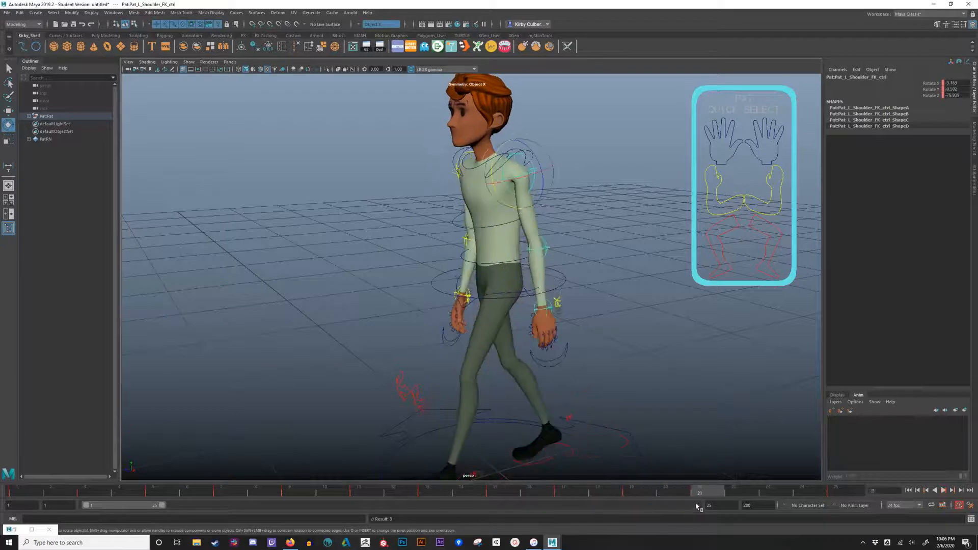
Rotate the left shoulder control at frames 21 and 23 to smooth the backswing into frame 25
{"action": "left_click_drag", "start_coordinate": [509, 204], "coordinate": [512, 211]}
{"action": "left_click", "coordinate": [764, 487]}
{"action": "left_click", "coordinate": [843, 492]}
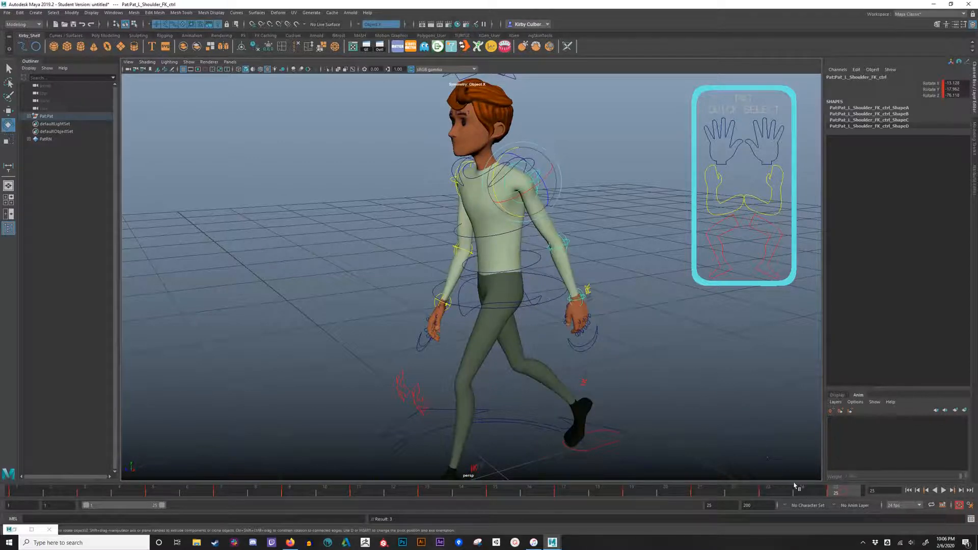
{"action": "key", "text": "alt+v"}
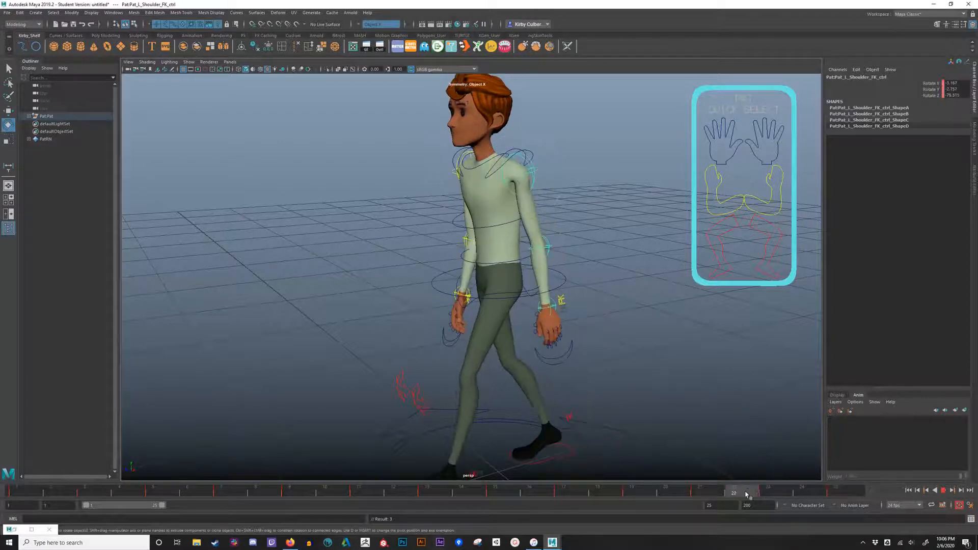
{"action": "left_click", "coordinate": [786, 490]}
{"action": "left_click_drag", "start_coordinate": [499, 200], "coordinate": [570, 234]}
{"action": "left_click", "coordinate": [836, 490]}
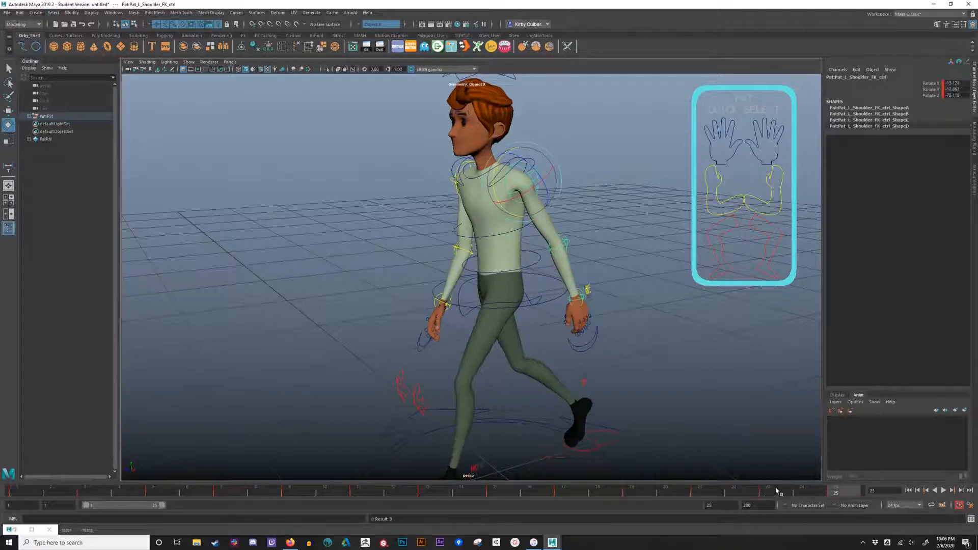
{"action": "left_click", "coordinate": [777, 491]}
{"action": "left_click_drag", "start_coordinate": [503, 210], "coordinate": [514, 210]}
{"action": "left_click", "coordinate": [836, 491]}
{"action": "left_click_drag", "start_coordinate": [830, 492], "coordinate": [802, 464]}
Select the left shoulder, elbow and wrist controls together and key all three at every odd frame from 3 to 25
{"action": "left_click_drag", "start_coordinate": [631, 297], "coordinate": [640, 265], "text": "alt"}
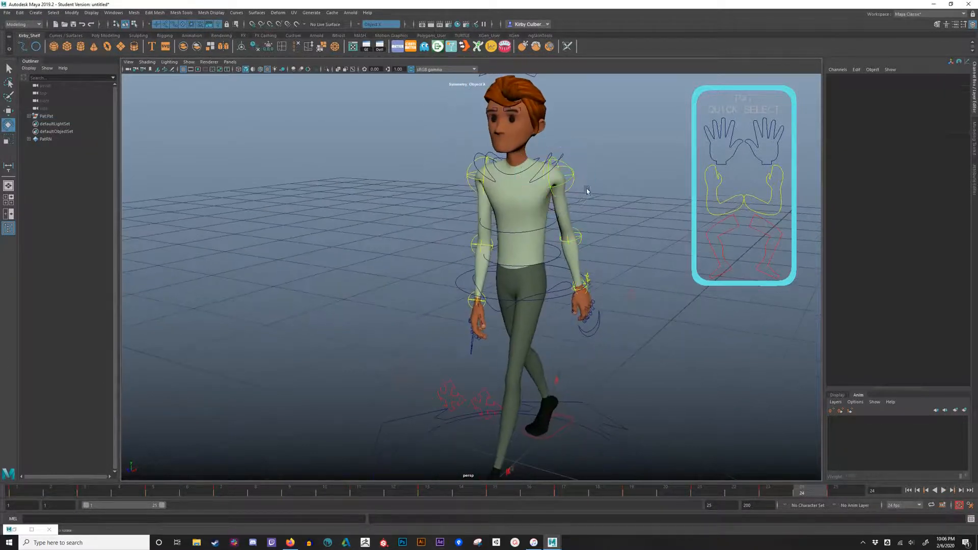
{"action": "left_click", "coordinate": [583, 235]}
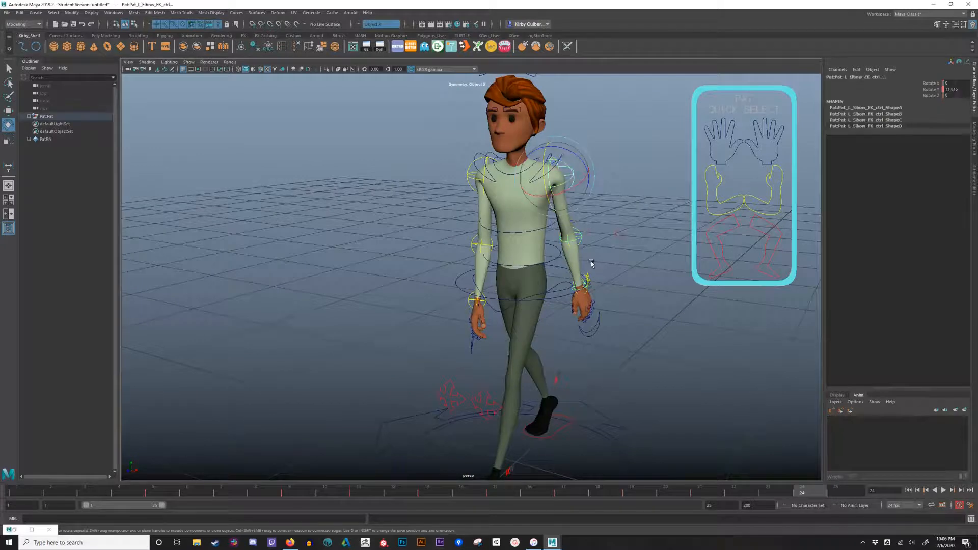
{"action": "left_click", "coordinate": [577, 291]}
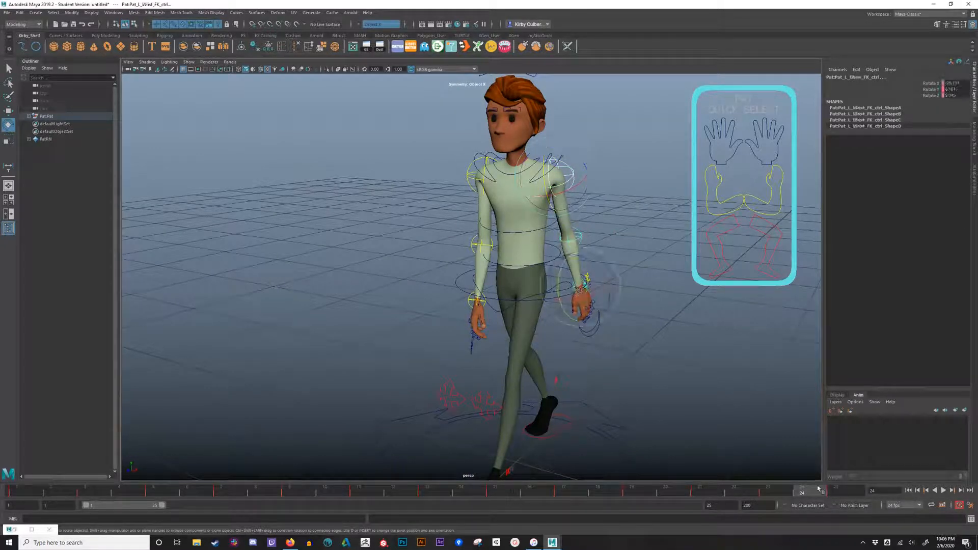
{"action": "left_click", "coordinate": [840, 497]}
{"action": "left_click_drag", "start_coordinate": [824, 495], "coordinate": [1, 428], "text": "shift"}
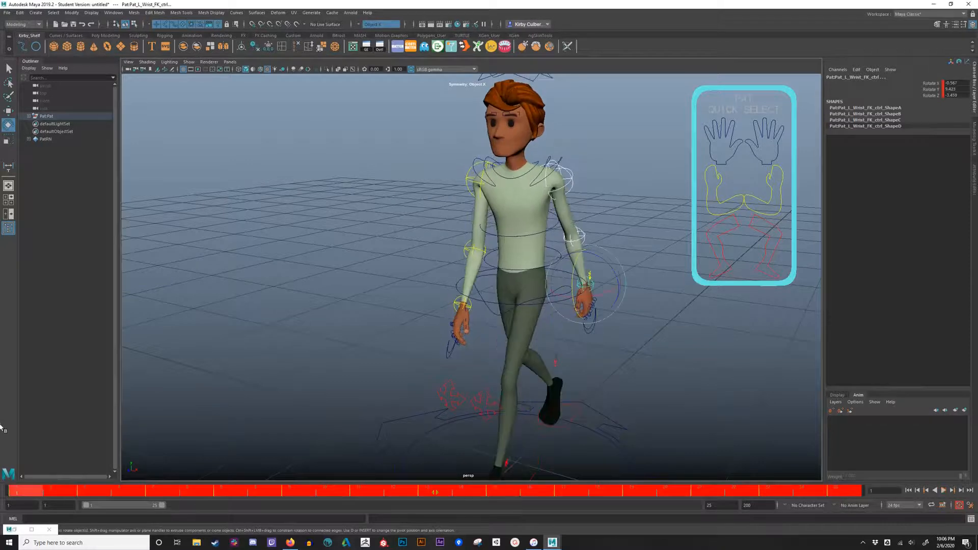
{"action": "left_click", "coordinate": [95, 493]}
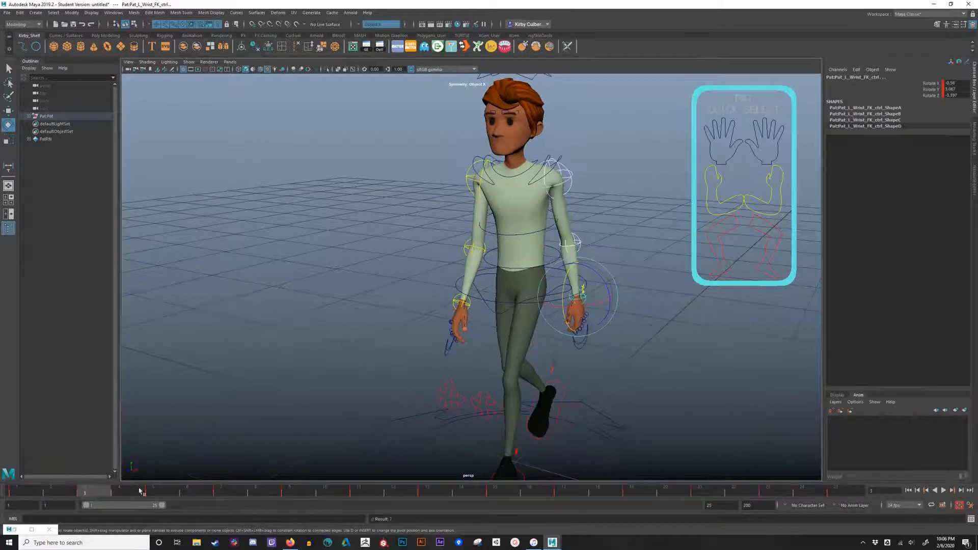
{"action": "left_click", "coordinate": [168, 491]}
{"action": "left_click", "coordinate": [229, 490]}
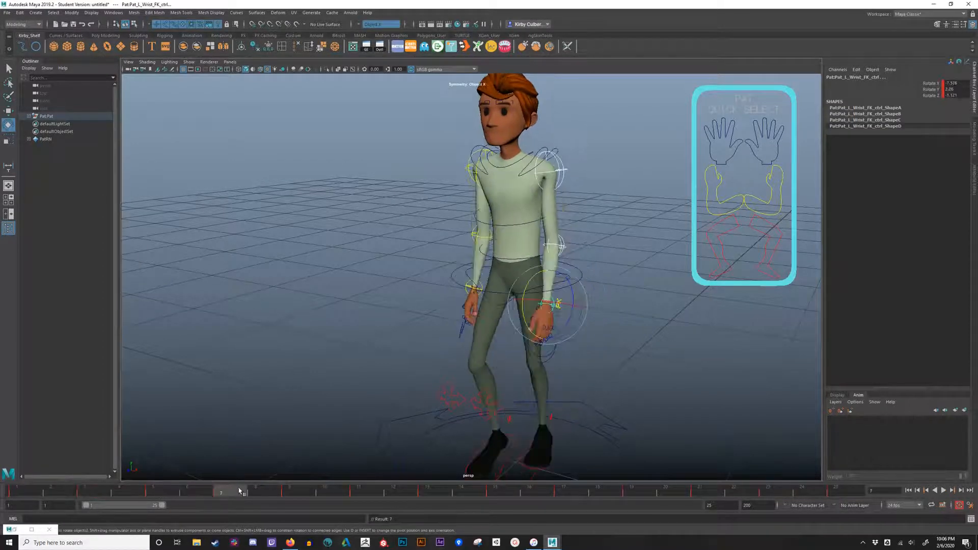
{"action": "left_click", "coordinate": [294, 494]}
{"action": "left_click", "coordinate": [361, 494]}
{"action": "left_click", "coordinate": [426, 493]}
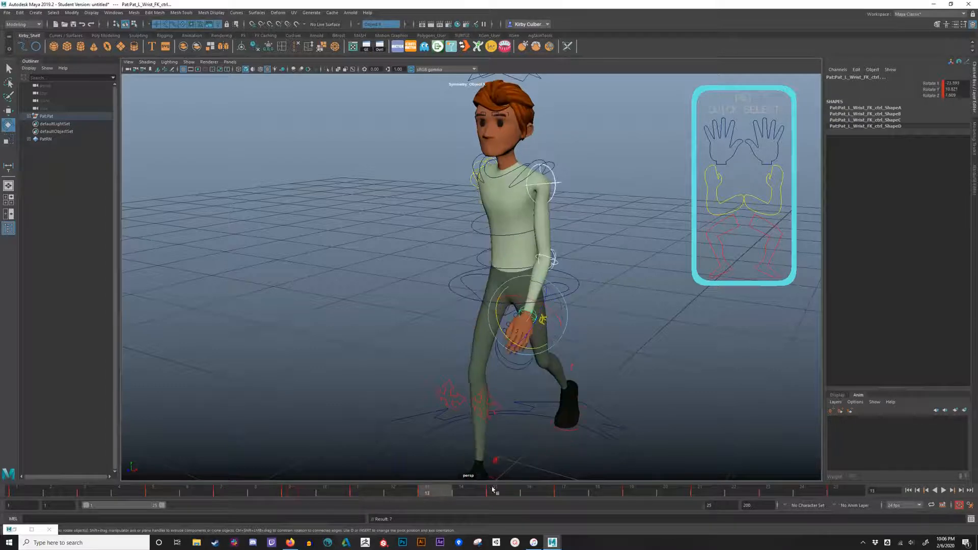
{"action": "left_click", "coordinate": [495, 492]}
{"action": "left_click", "coordinate": [573, 495]}
{"action": "left_click", "coordinate": [636, 493]}
{"action": "left_click", "coordinate": [700, 493]}
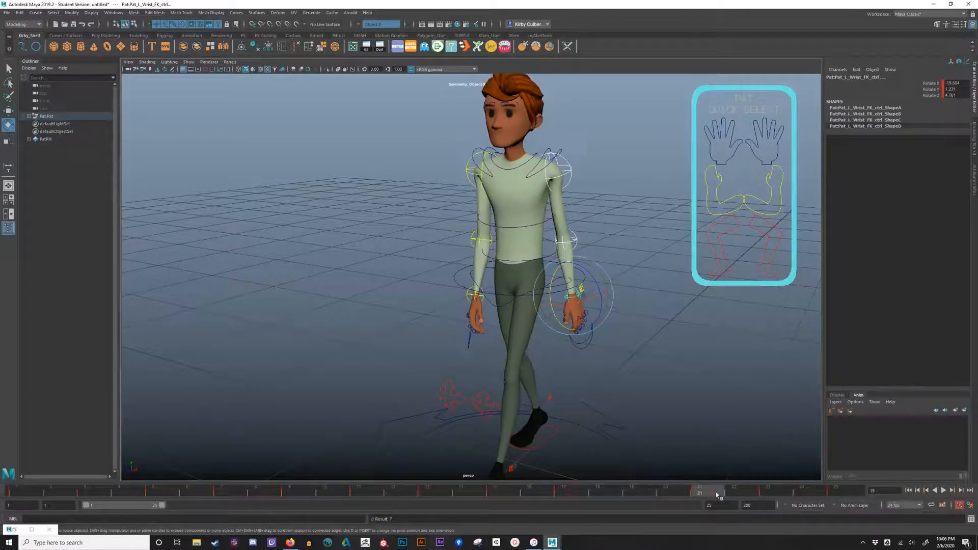
{"action": "left_click", "coordinate": [770, 492]}
{"action": "left_click", "coordinate": [840, 490]}
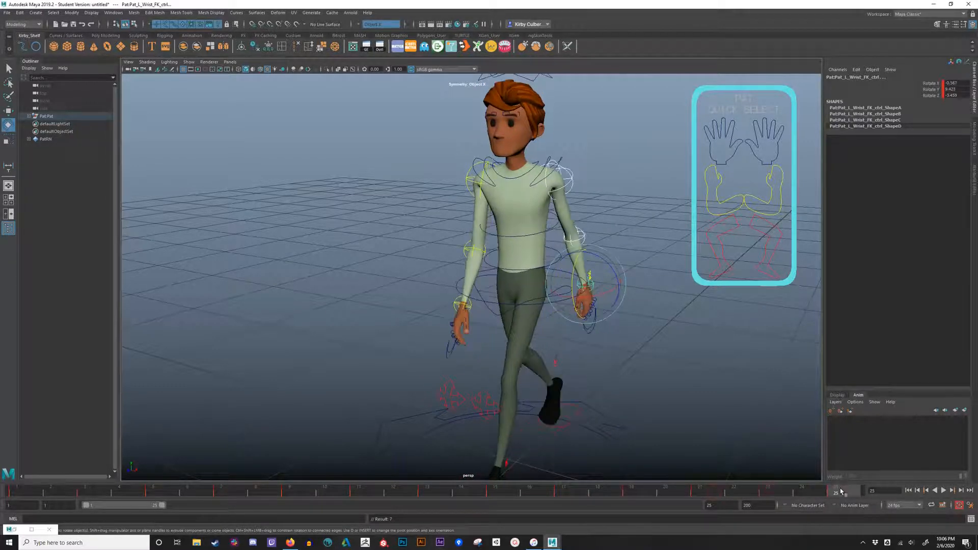
Copy the left shoulder, elbow and wrist keys across frames 1 to 25
{"action": "left_click_drag", "start_coordinate": [840, 490], "coordinate": [5, 438], "text": "shift"}
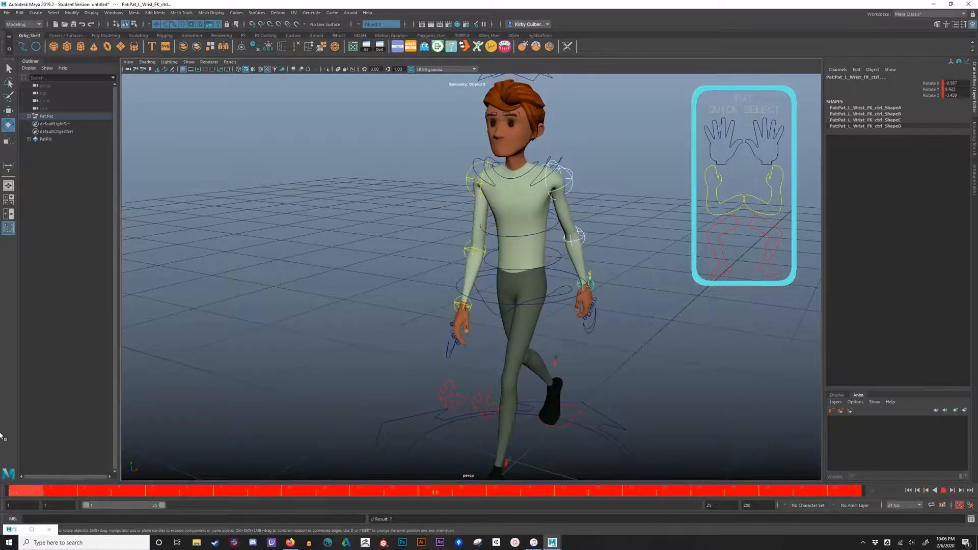
{"action": "right_click", "coordinate": [135, 493]}
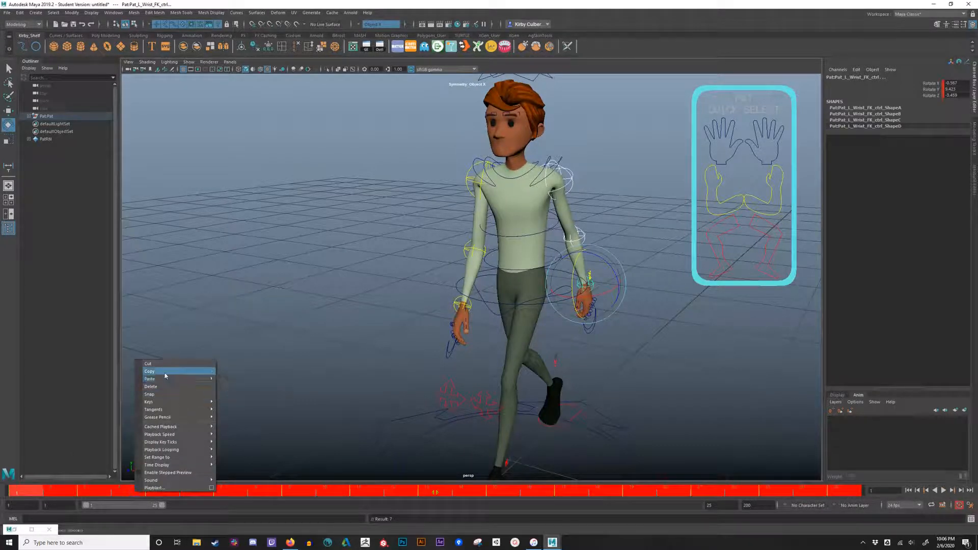
{"action": "left_click", "coordinate": [165, 376]}
Select the right shoulder, elbow and wrist controls and delete all their keys across frames 1 to 25
{"action": "left_click_drag", "start_coordinate": [372, 257], "coordinate": [472, 207], "text": "alt"}
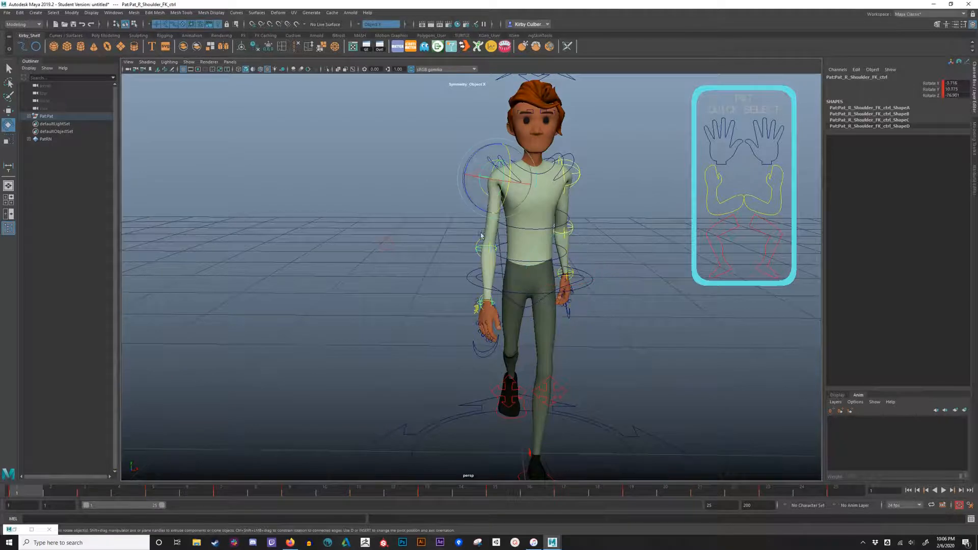
{"action": "left_click", "coordinate": [483, 249]}
{"action": "left_click", "coordinate": [492, 302]}
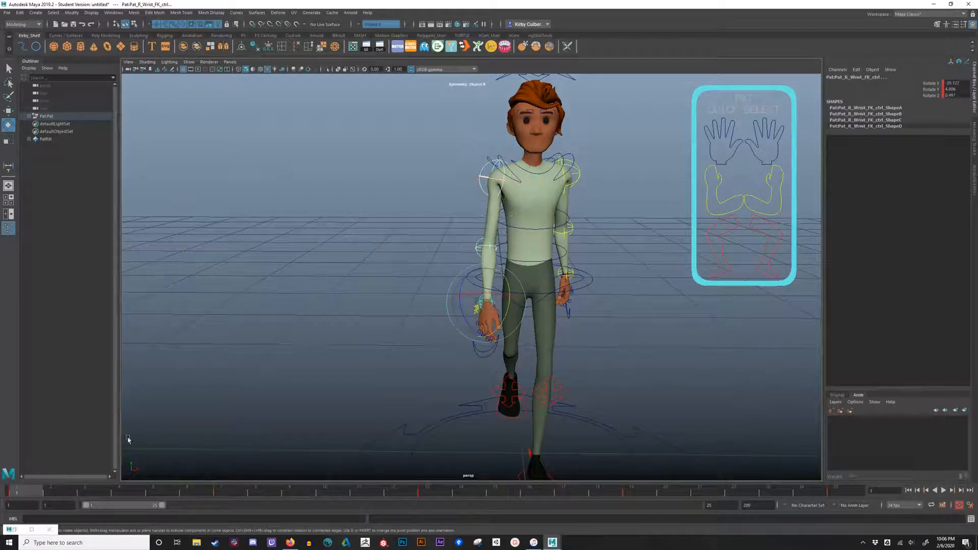
{"action": "left_click_drag", "start_coordinate": [33, 493], "coordinate": [860, 492], "text": "shift"}
{"action": "right_click", "coordinate": [815, 493]}
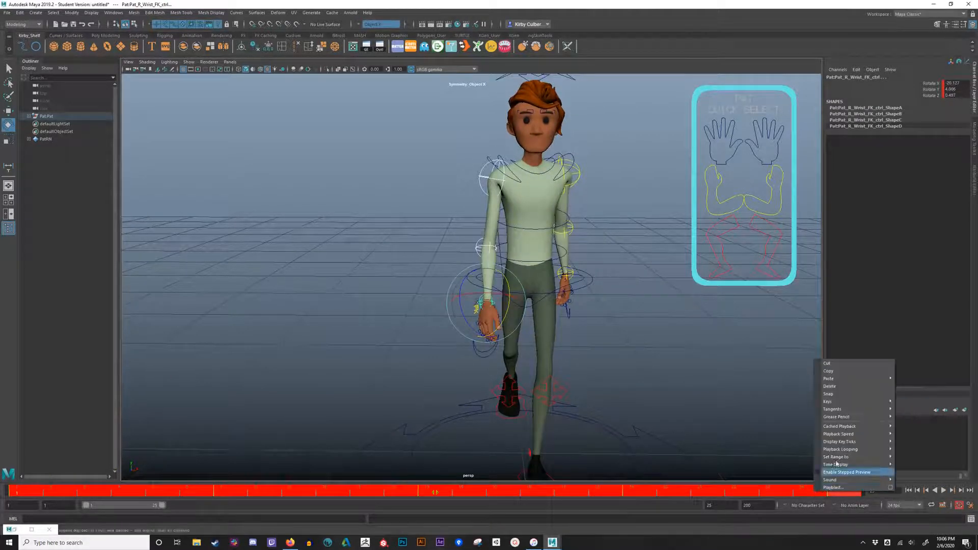
{"action": "left_click", "coordinate": [854, 388]}
Paste the copied left arm keys onto the right shoulder, elbow and wrist controls at frame 1
{"action": "left_click_drag", "start_coordinate": [844, 494], "coordinate": [15, 493], "text": "shift"}
{"action": "left_click", "coordinate": [18, 490]}
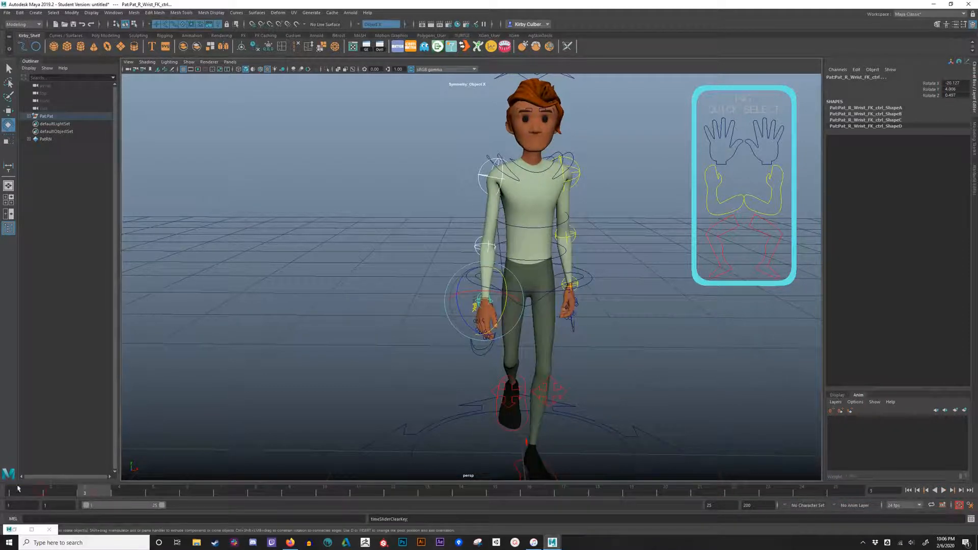
{"action": "right_click", "coordinate": [35, 491]}
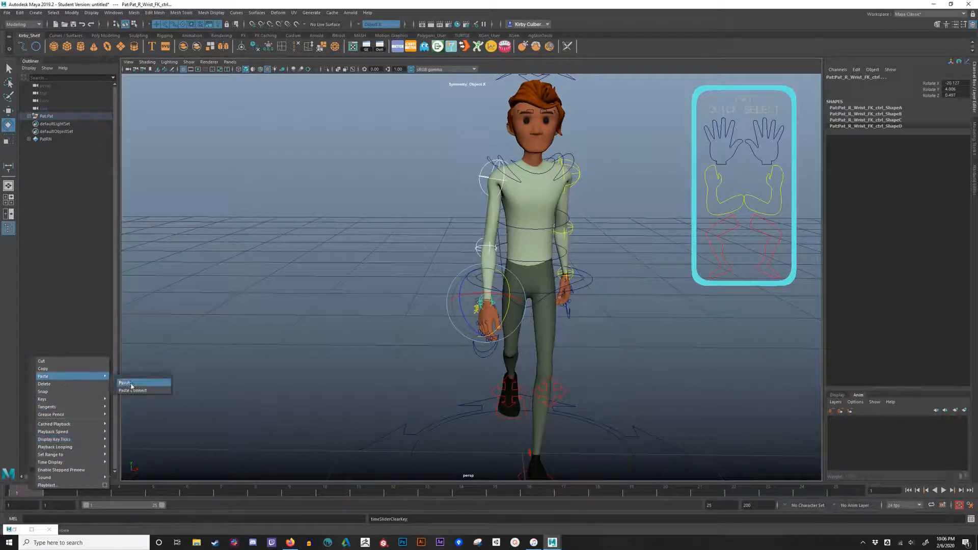
{"action": "left_click", "coordinate": [124, 383]}
Duplicate the whole set of right arm keys in the Graph Editor so the copy starts at frame 25
{"action": "left_click", "coordinate": [15, 530]}
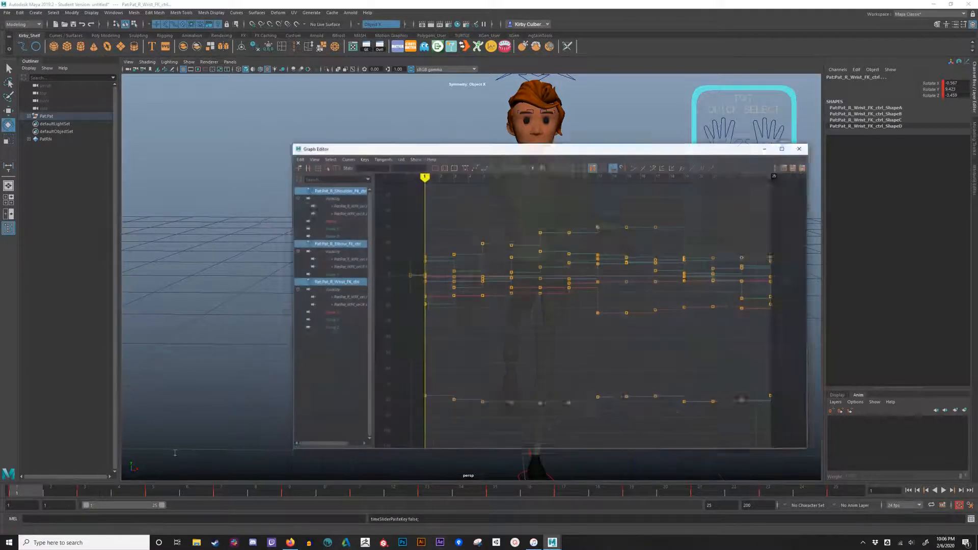
{"action": "left_click_drag", "start_coordinate": [790, 193], "coordinate": [419, 423]}
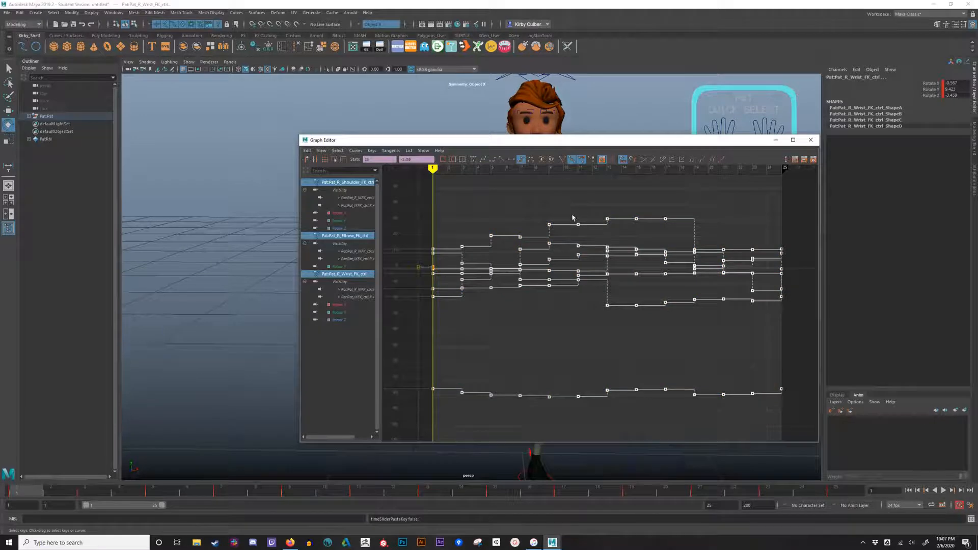
{"action": "left_click_drag", "start_coordinate": [433, 199], "coordinate": [781, 197]}
{"action": "key", "text": "ctrl+v"}
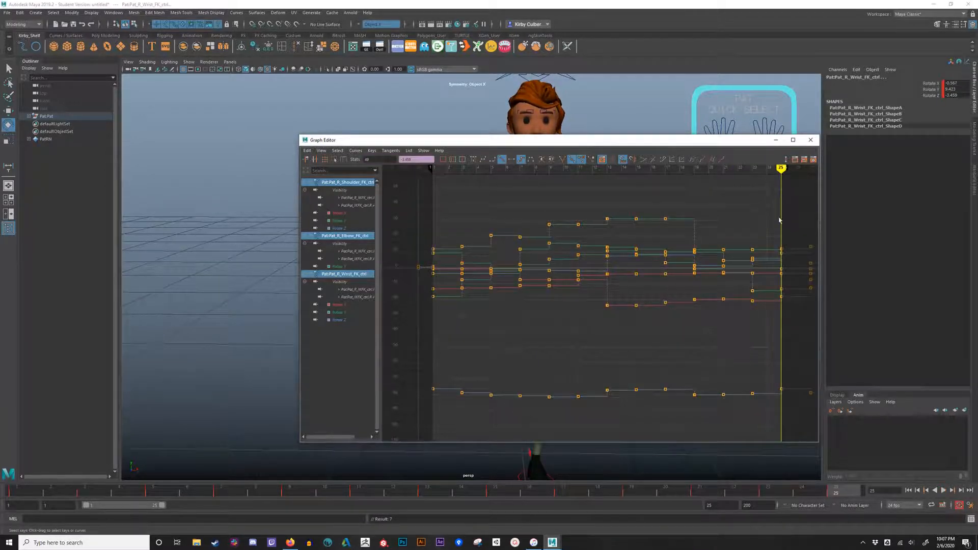
Shift all right arm keys 12 frames earlier and delete the keys falling before frame 1 and after frame 25
{"action": "mouse_move", "coordinate": [781, 219]}
{"action": "right_mouse_down", "text": "alt"}
{"action": "mouse_move", "coordinate": [770, 218]}
{"action": "mouse_move", "coordinate": [807, 222]}
{"action": "mouse_move", "coordinate": [792, 225]}
{"action": "right_mouse_up", "text": "alt"}
{"action": "left_click_drag", "start_coordinate": [791, 228], "coordinate": [515, 387]}
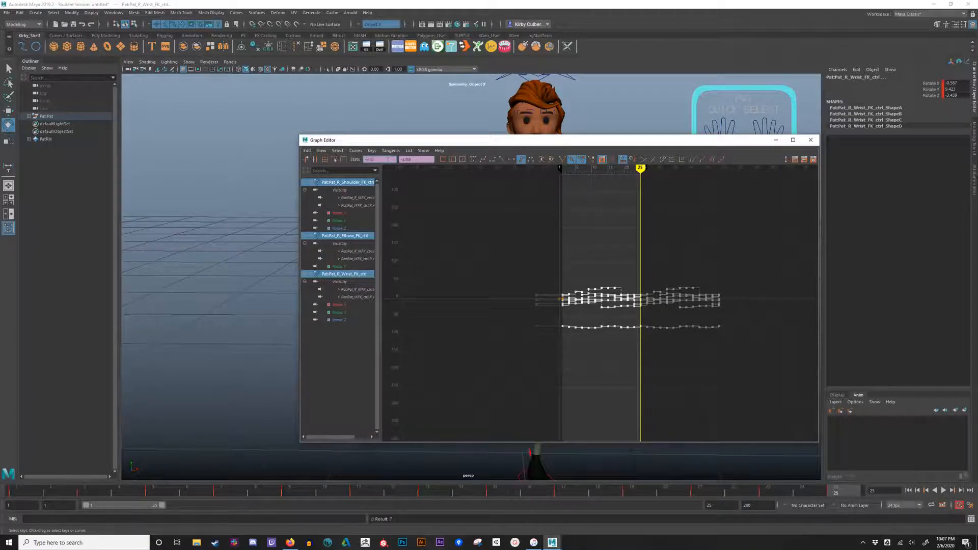
{"action": "key", "text": "Return"}
{"action": "left_click_drag", "start_coordinate": [488, 227], "coordinate": [563, 368]}
{"action": "key", "text": "Delete"}
{"action": "left_click_drag", "start_coordinate": [759, 231], "coordinate": [647, 380]}
{"action": "key", "text": "Delete"}
{"action": "left_click", "coordinate": [775, 143]}
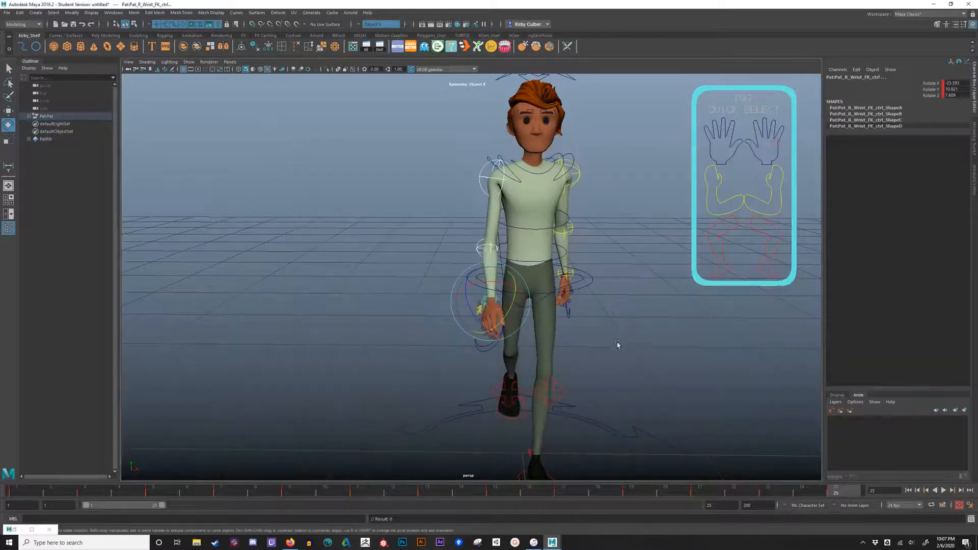
Play the walk cycle to check the opposing swing of both arms
{"action": "key", "text": "alt+v"}
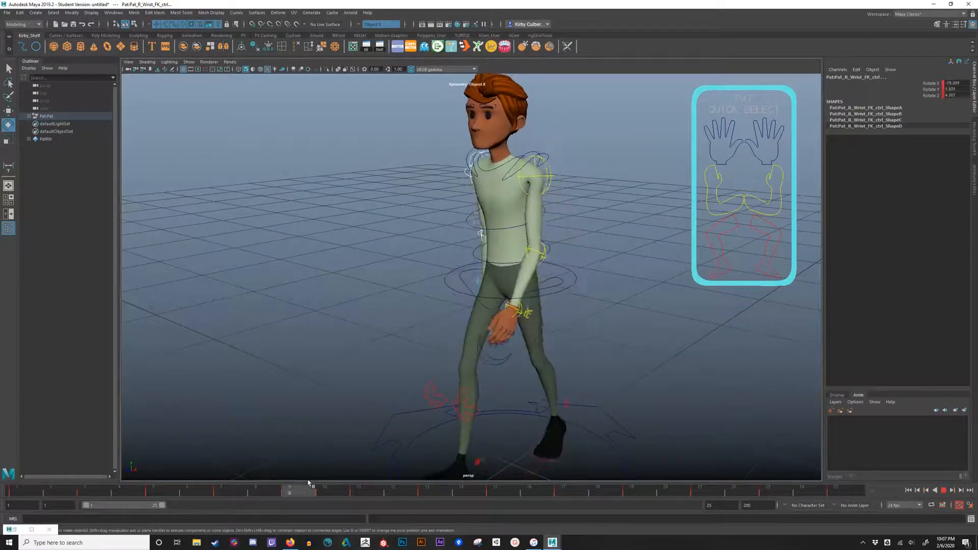
{"action": "key", "text": "alt+v"}
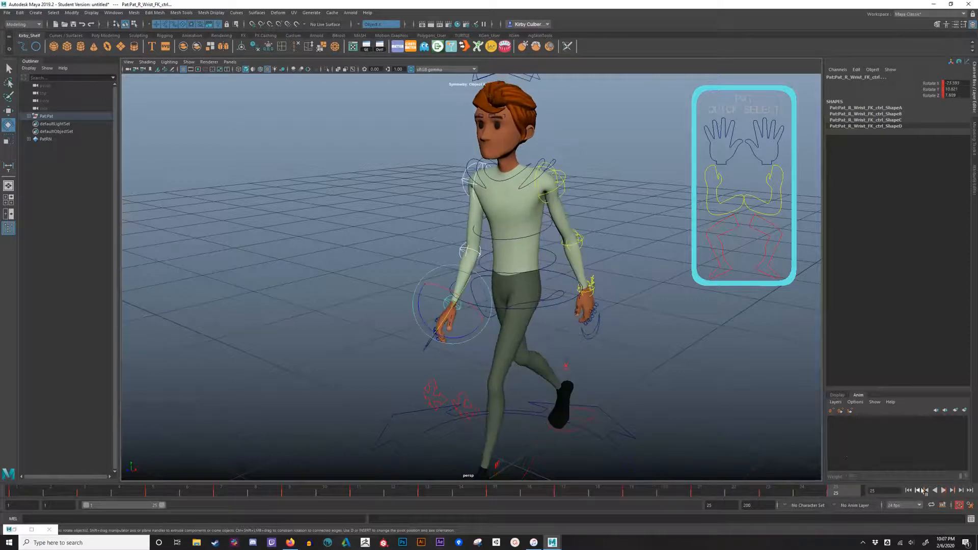
{"action": "left_click", "coordinate": [943, 490]}
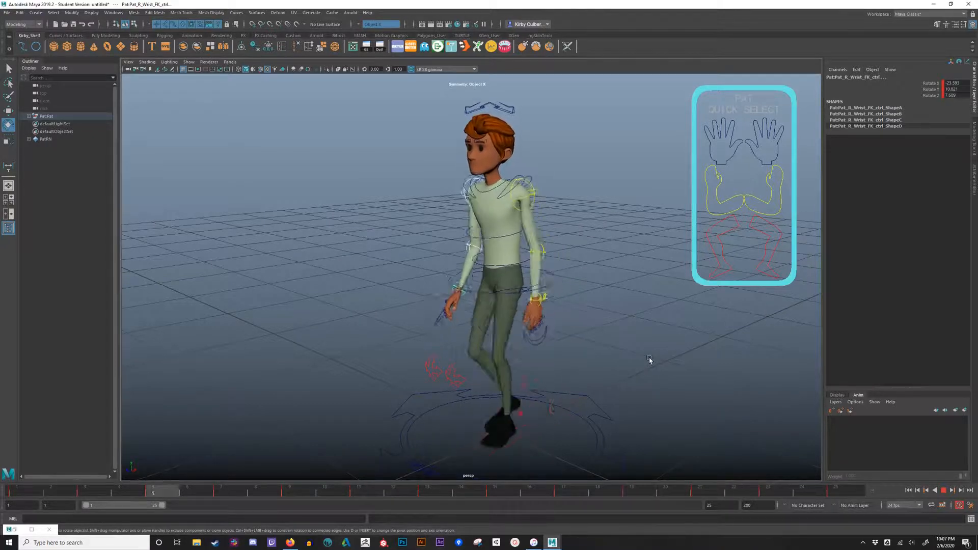
{"action": "key", "text": "Escape"}
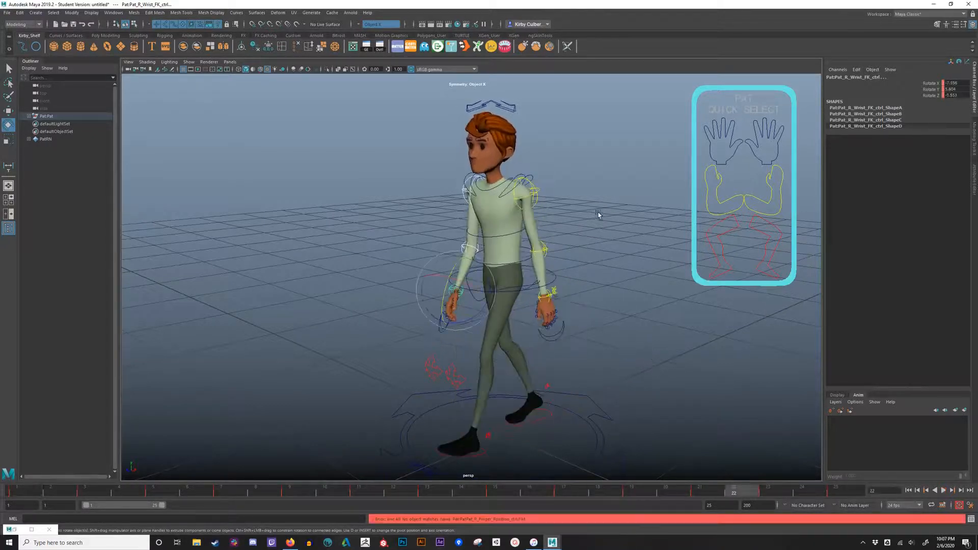
Select the spine and chest controls together and rotate them slightly on the X axis at frame 3
{"action": "left_click", "coordinate": [598, 214]}
{"action": "left_click_drag", "start_coordinate": [598, 213], "coordinate": [579, 193], "text": "alt"}
{"action": "left_click", "coordinate": [519, 195]}
{"action": "left_click_drag", "start_coordinate": [491, 197], "coordinate": [490, 223], "text": "alt"}
{"action": "key", "text": "q"}
{"action": "left_click", "coordinate": [457, 266]}
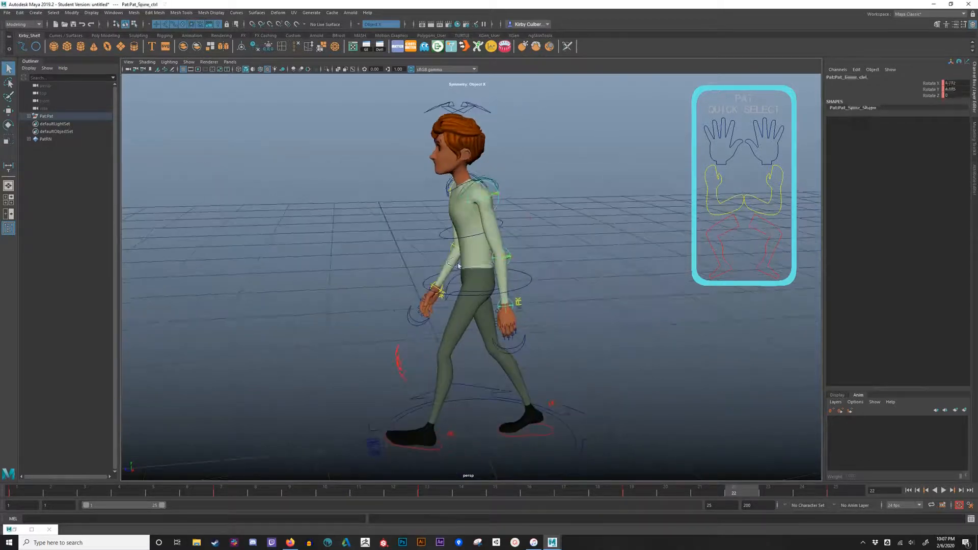
{"action": "left_click", "coordinate": [451, 238], "text": "shift"}
{"action": "left_click", "coordinate": [85, 491]}
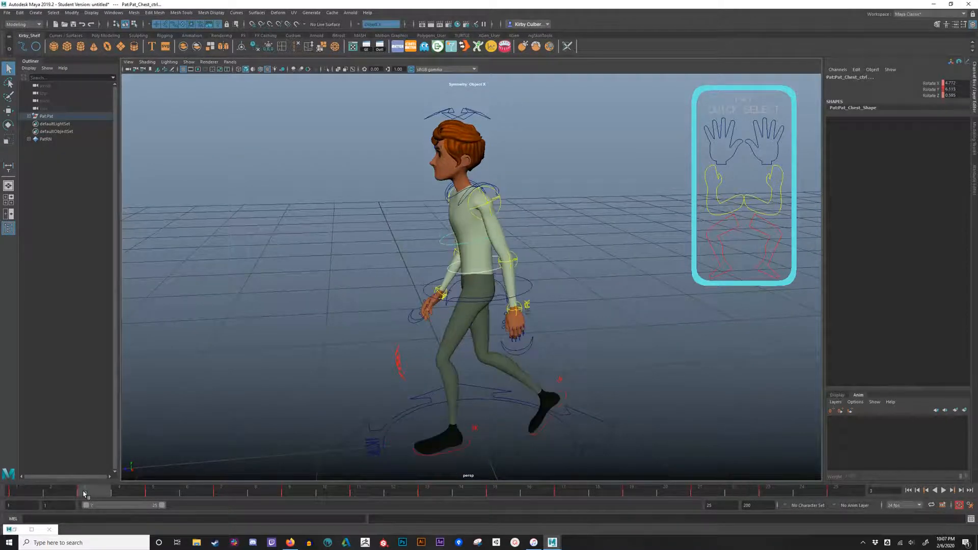
{"action": "key", "text": "e"}
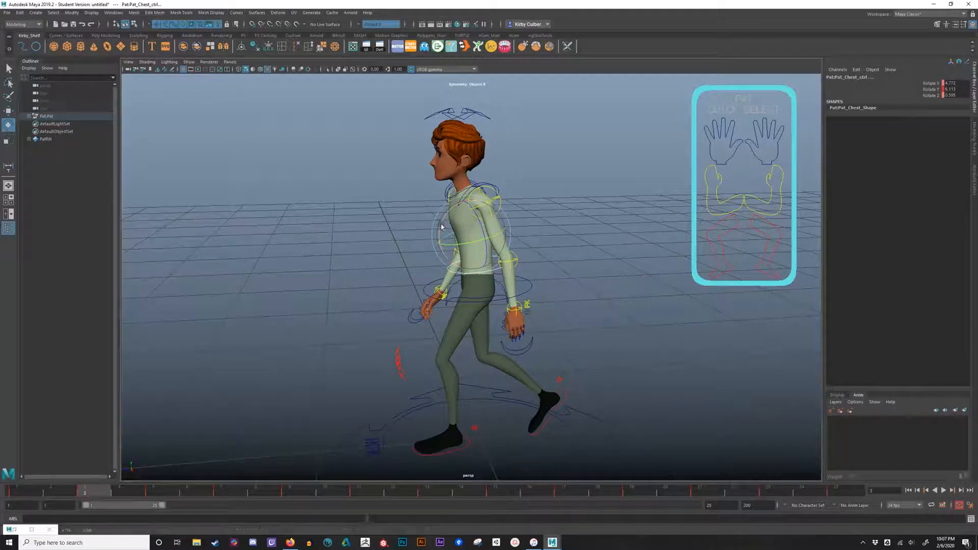
{"action": "left_click_drag", "start_coordinate": [442, 223], "coordinate": [441, 224]}
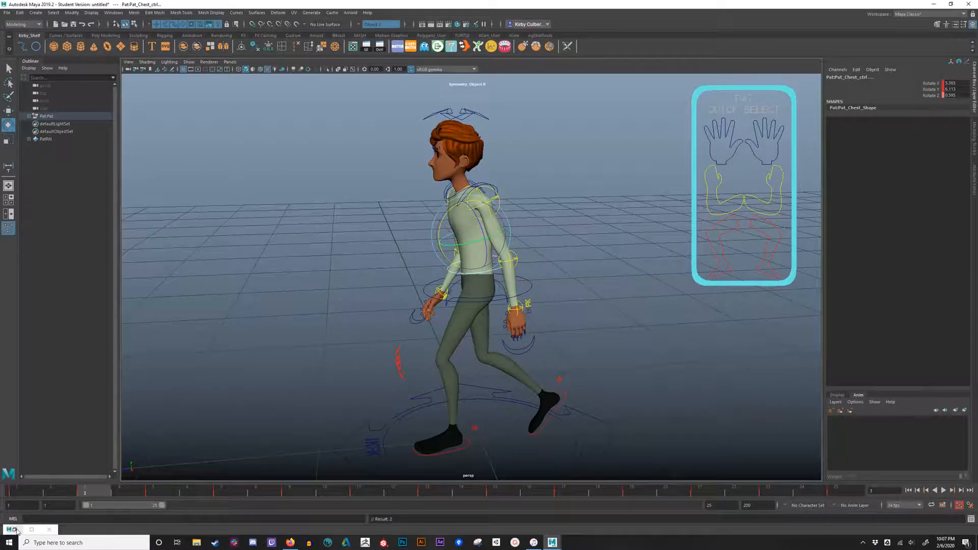
Isolate the spine and chest Rotate X curves in the Graph Editor and raise their keys at frames 3 and 7
{"action": "left_click", "coordinate": [32, 530]}
{"action": "left_click", "coordinate": [337, 190]}
{"action": "left_click", "coordinate": [339, 220], "text": "ctrl"}
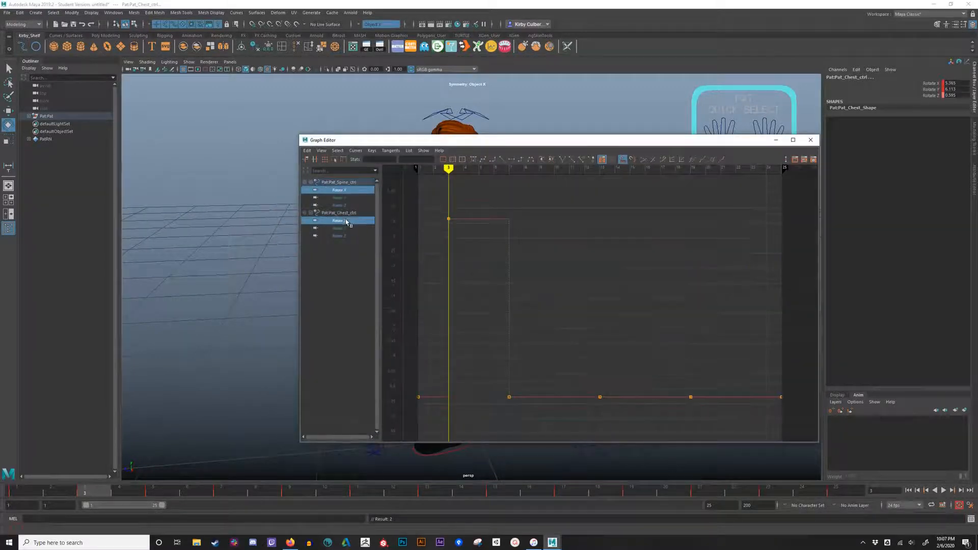
{"action": "left_click_drag", "start_coordinate": [487, 263], "coordinate": [534, 311]}
{"action": "left_click_drag", "start_coordinate": [430, 203], "coordinate": [475, 232]}
{"action": "right_click_drag", "start_coordinate": [550, 279], "coordinate": [541, 270], "text": "alt"}
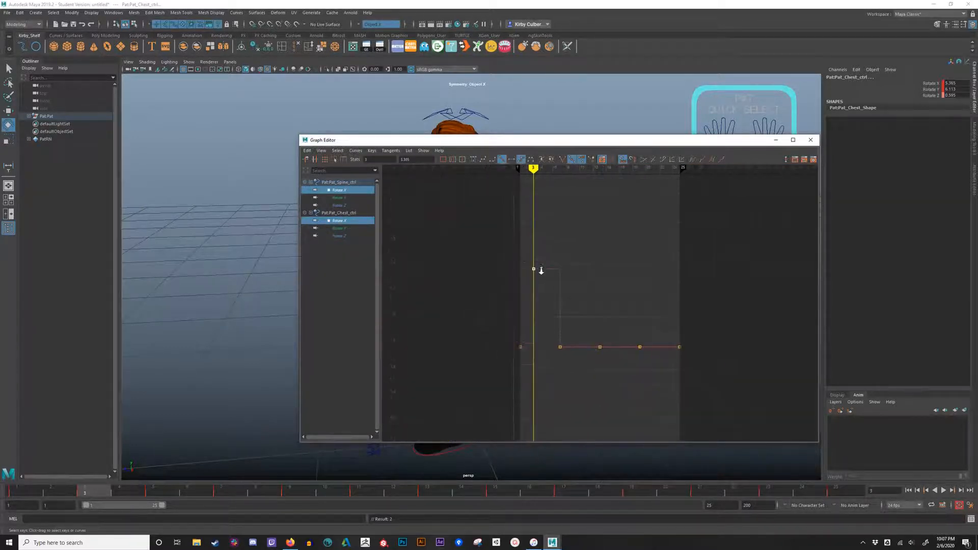
{"action": "middle_click_drag", "start_coordinate": [590, 285], "coordinate": [586, 261]}
{"action": "left_click_drag", "start_coordinate": [581, 318], "coordinate": [551, 362]}
{"action": "middle_click_drag", "start_coordinate": [596, 310], "coordinate": [595, 263]}
Insert a key at frame 5 on the spine and chest Rotate X curves
{"action": "left_click_drag", "start_coordinate": [536, 168], "coordinate": [550, 171]}
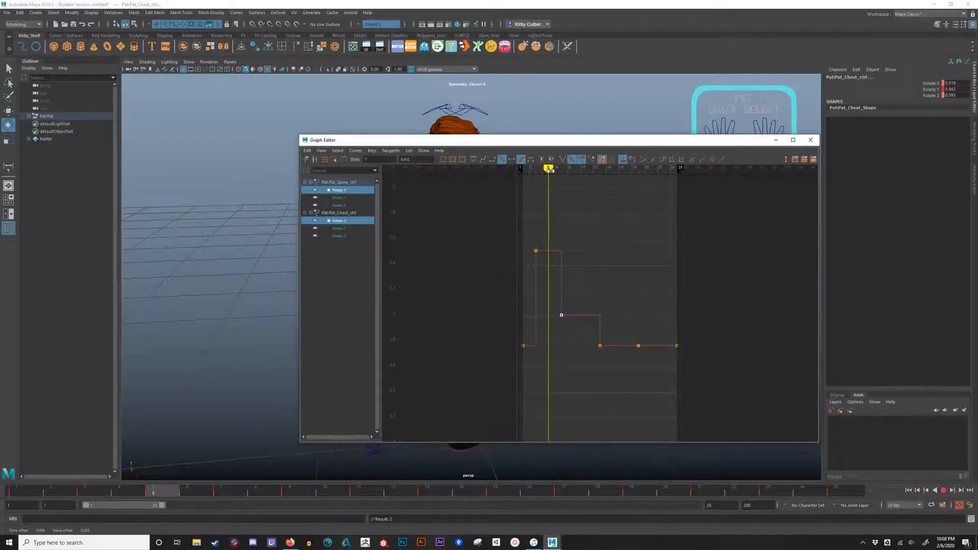
{"action": "right_click", "coordinate": [553, 249]}
{"action": "left_click", "coordinate": [561, 255]}
{"action": "middle_click_drag", "start_coordinate": [578, 279], "coordinate": [558, 258], "text": "alt"}
{"action": "scroll", "coordinate": [561, 263], "scroll_direction": "up", "scroll_amount": 3}
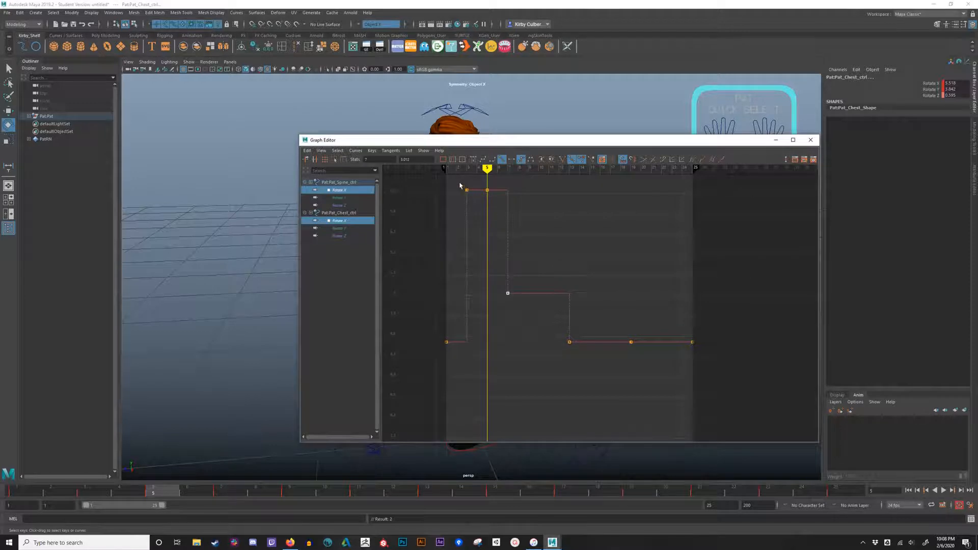
Lower the Rotate X keys at frame 3 and raise those at frame 7, keeping frame 5 as the peak
{"action": "left_click_drag", "start_coordinate": [460, 186], "coordinate": [469, 193]}
{"action": "middle_click_drag", "start_coordinate": [469, 193], "coordinate": [481, 267]}
{"action": "middle_click_drag", "start_coordinate": [530, 237], "coordinate": [526, 250], "text": "alt"}
{"action": "left_click_drag", "start_coordinate": [525, 203], "coordinate": [476, 216]}
{"action": "middle_click_drag", "start_coordinate": [567, 227], "coordinate": [561, 224]}
{"action": "left_click", "coordinate": [504, 309]}
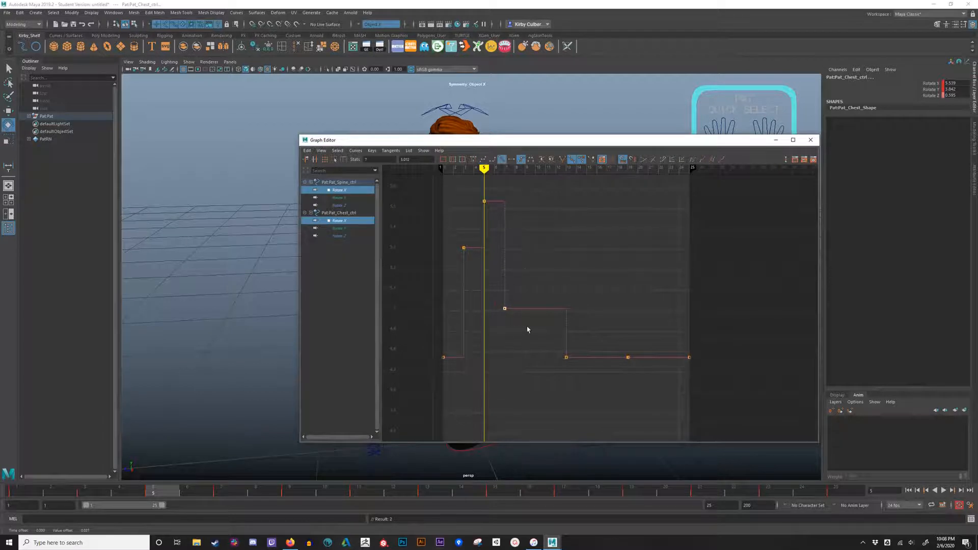
{"action": "middle_click_drag", "start_coordinate": [529, 329], "coordinate": [536, 262]}
Insert a key at frame 9 on the spine and chest Rotate X curves and lower it below the frame 7 key
{"action": "left_click_drag", "start_coordinate": [487, 169], "coordinate": [525, 170]}
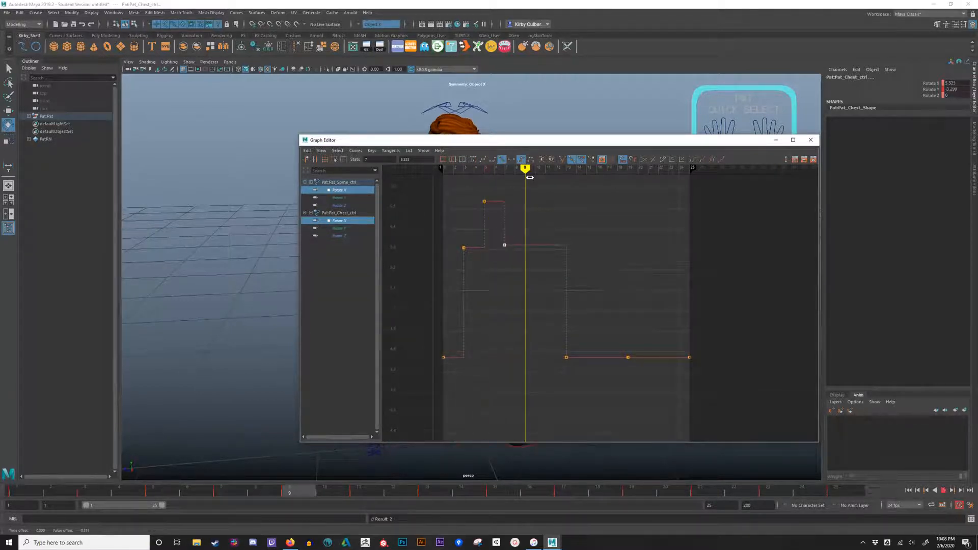
{"action": "left_click", "coordinate": [557, 246]}
{"action": "right_click", "coordinate": [557, 247]}
{"action": "left_click", "coordinate": [560, 248]}
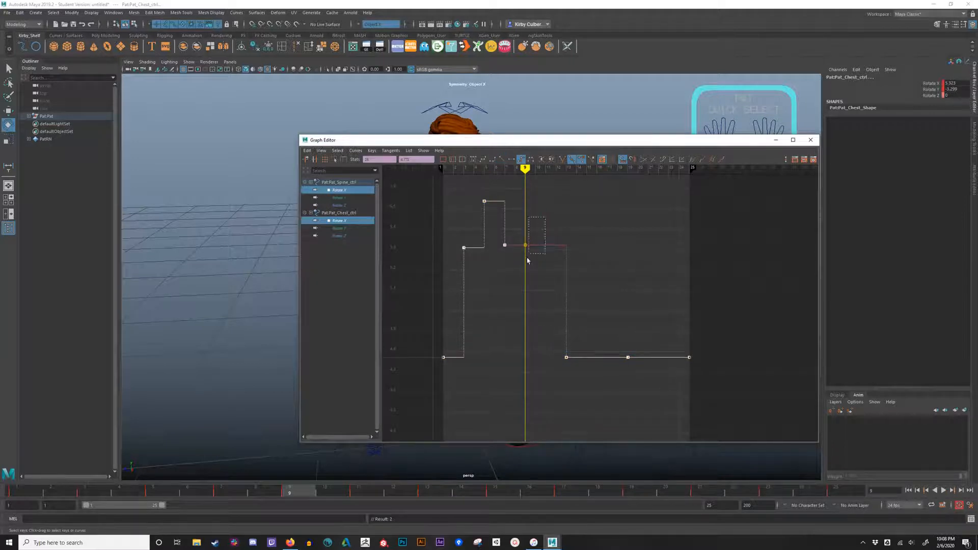
{"action": "left_click_drag", "start_coordinate": [528, 261], "coordinate": [527, 262]}
{"action": "middle_click_drag", "start_coordinate": [563, 297], "coordinate": [563, 317]}
{"action": "key", "text": "ctrl+z"}
{"action": "left_click_drag", "start_coordinate": [559, 218], "coordinate": [525, 296]}
{"action": "middle_click_drag", "start_coordinate": [525, 296], "coordinate": [526, 345]}
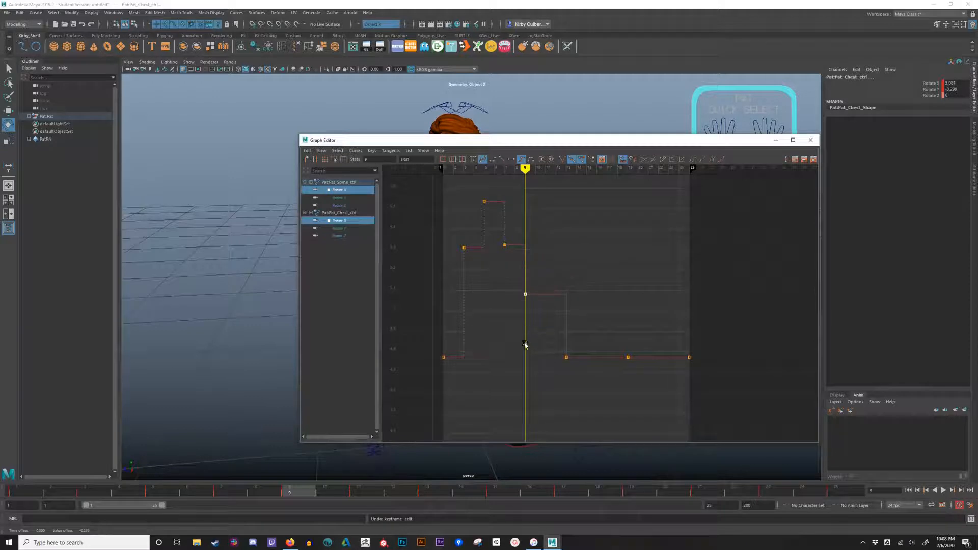
Insert a Rotate X key at frame 11 on both curves and lower it to 4.772, matching frame 13
{"action": "left_click_drag", "start_coordinate": [525, 169], "coordinate": [545, 175]}
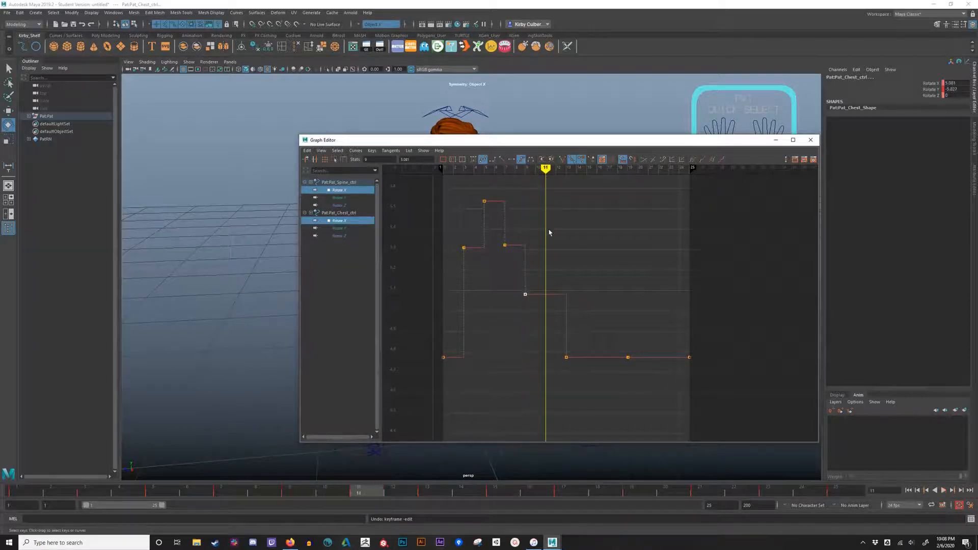
{"action": "mouse_move", "coordinate": [551, 275]}
{"action": "left_mouse_down"}
{"action": "mouse_move", "coordinate": [562, 306]}
{"action": "mouse_move", "coordinate": [542, 304]}
{"action": "left_mouse_up"}
{"action": "right_click", "coordinate": [564, 295]}
{"action": "left_click", "coordinate": [571, 300]}
{"action": "middle_click_drag", "start_coordinate": [591, 302], "coordinate": [594, 361], "text": "shift"}
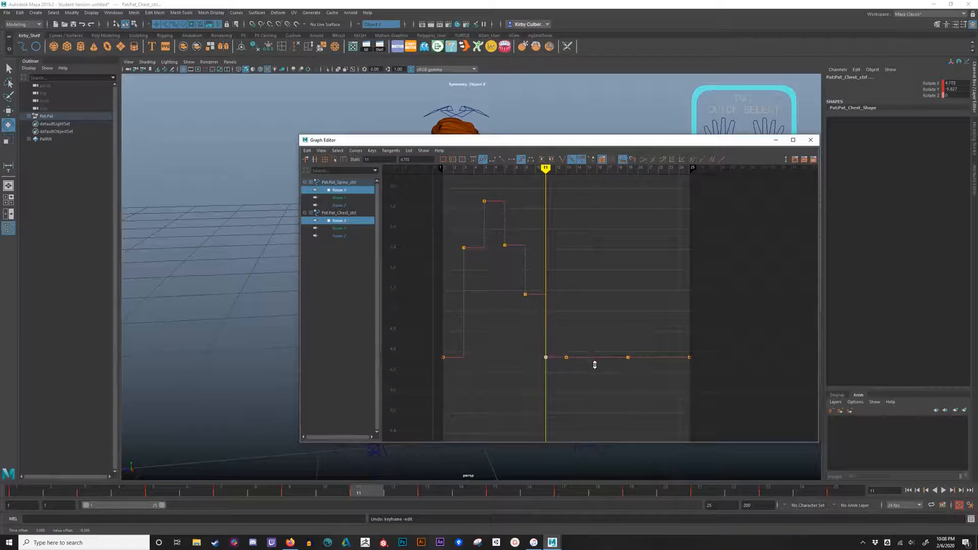
{"action": "left_click_drag", "start_coordinate": [576, 342], "coordinate": [560, 372]}
{"action": "left_click", "coordinate": [415, 160]}
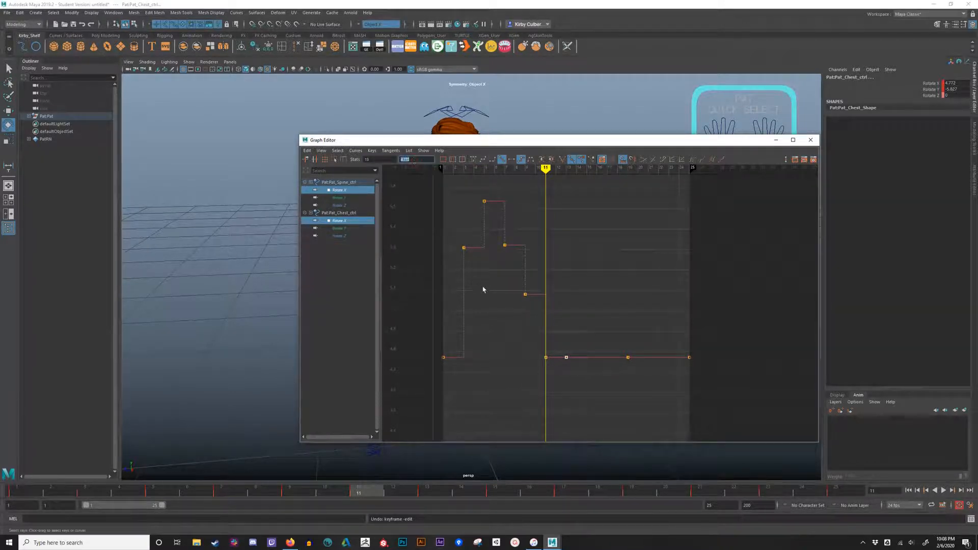
{"action": "left_click", "coordinate": [546, 357]}
{"action": "left_click", "coordinate": [421, 159]}
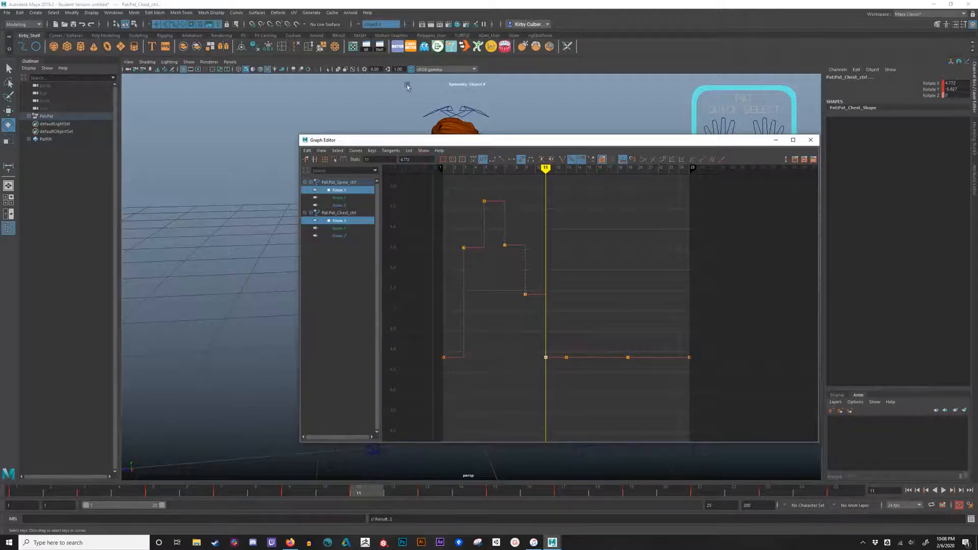
Copy the spine and chest Rotate X keys from frames 1 to 13 and paste them starting at frame 13
{"action": "left_click_drag", "start_coordinate": [438, 186], "coordinate": [548, 392]}
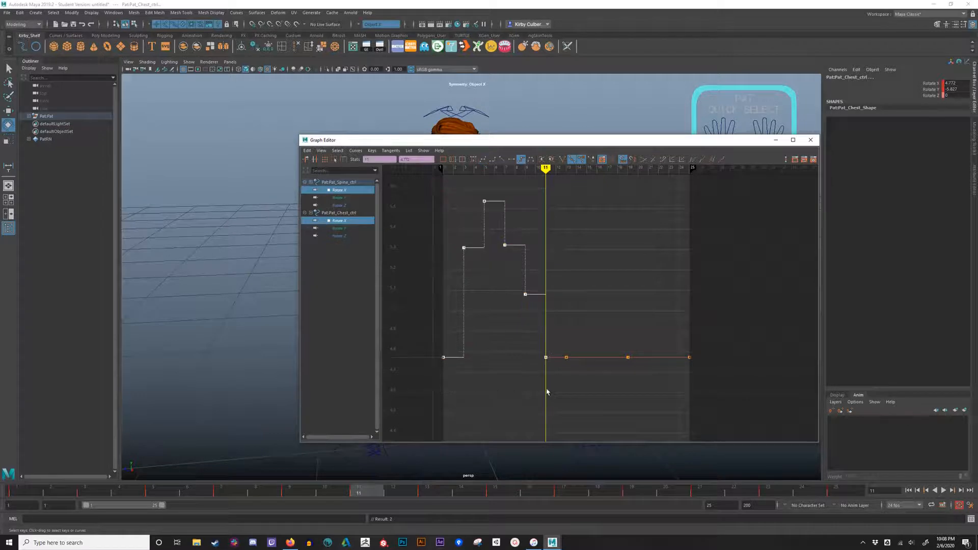
{"action": "left_click_drag", "start_coordinate": [562, 188], "coordinate": [443, 392]}
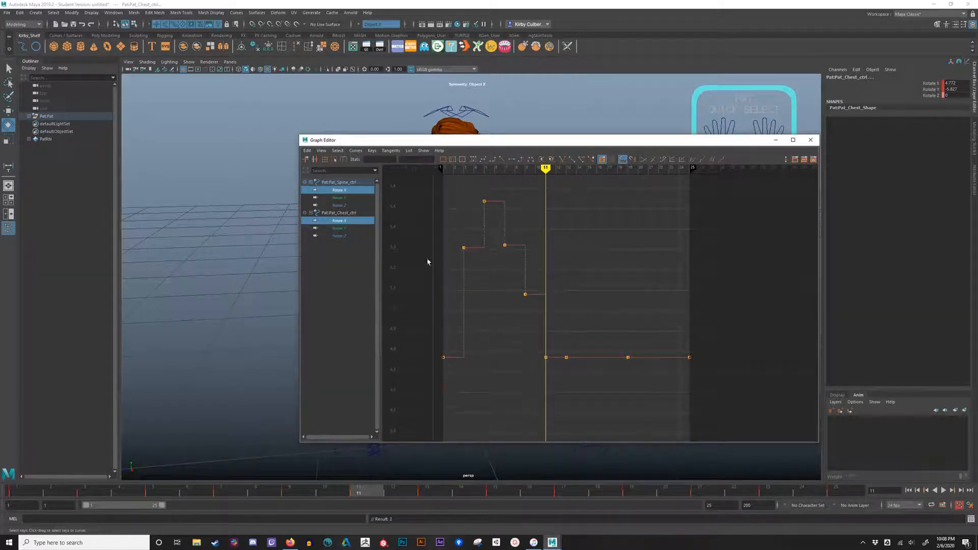
{"action": "left_click_drag", "start_coordinate": [423, 175], "coordinate": [580, 378]}
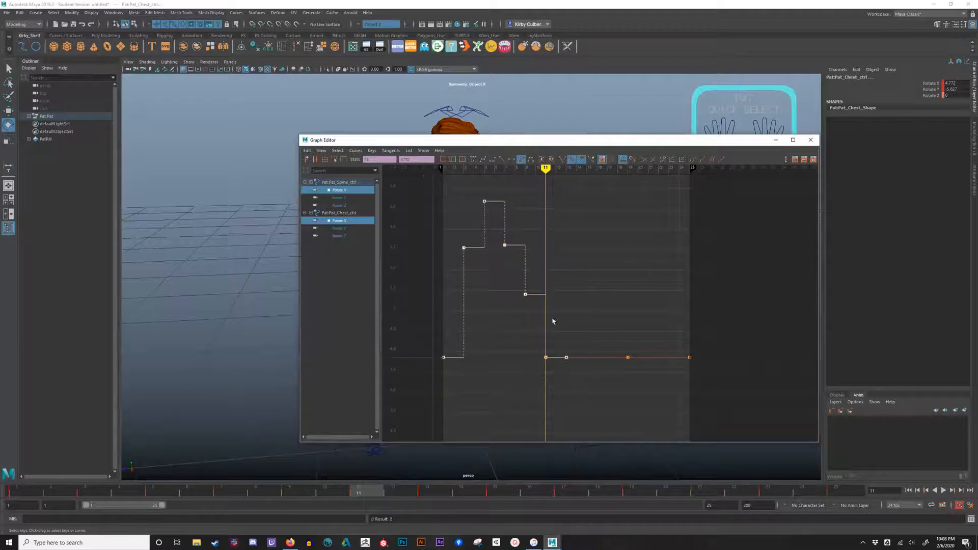
{"action": "left_click_drag", "start_coordinate": [545, 179], "coordinate": [567, 175]}
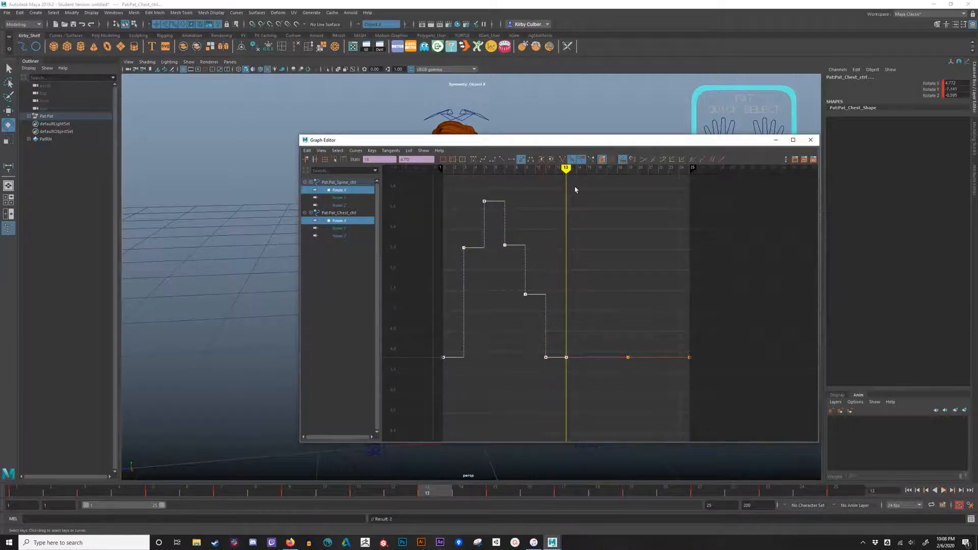
{"action": "key", "text": "ctrl+v"}
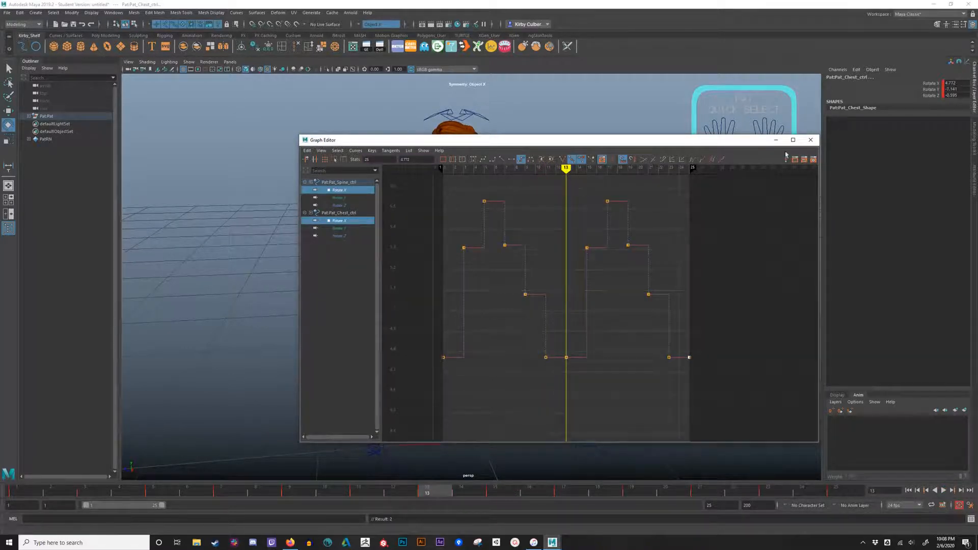
Play back the walk cycle to review the edited spine and chest motion
{"action": "left_click", "coordinate": [776, 140]}
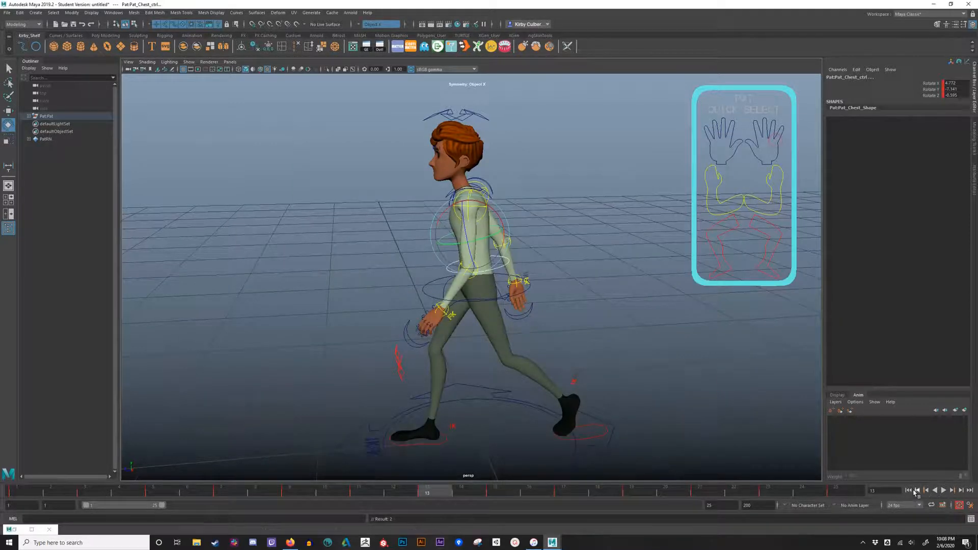
{"action": "left_click", "coordinate": [943, 490]}
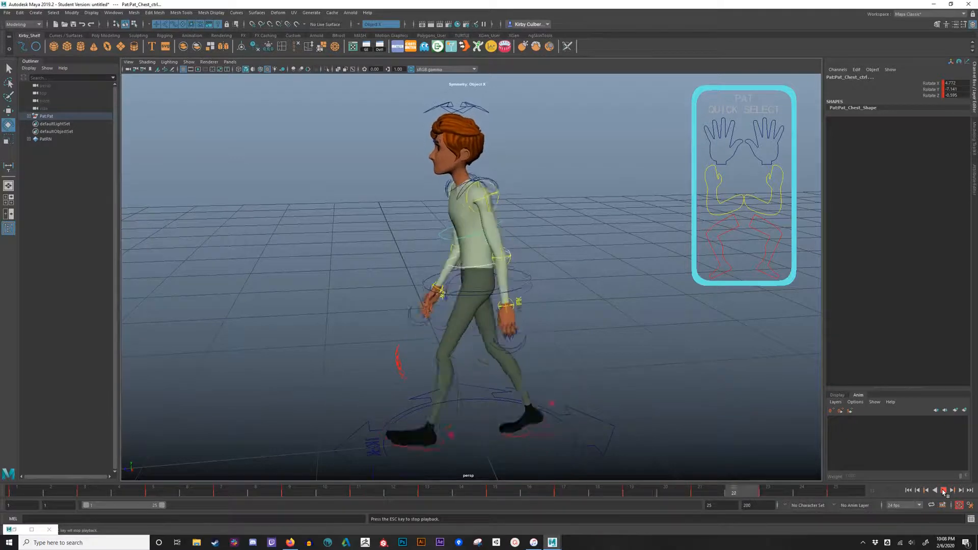
{"action": "key", "text": "Escape"}
Select the left and right clavicle controls and isolate their Rotate Z curves in the Graph Editor
{"action": "left_click", "coordinate": [544, 198]}
{"action": "left_click_drag", "start_coordinate": [544, 197], "coordinate": [609, 189], "text": "alt"}
{"action": "left_click", "coordinate": [543, 193]}
{"action": "key", "text": "q"}
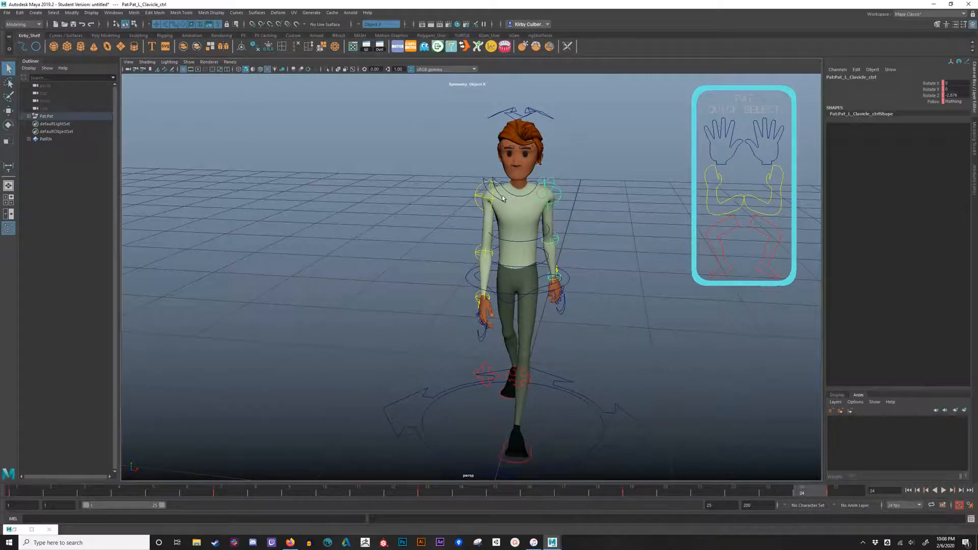
{"action": "left_click", "coordinate": [502, 197]}
{"action": "left_click", "coordinate": [32, 530]}
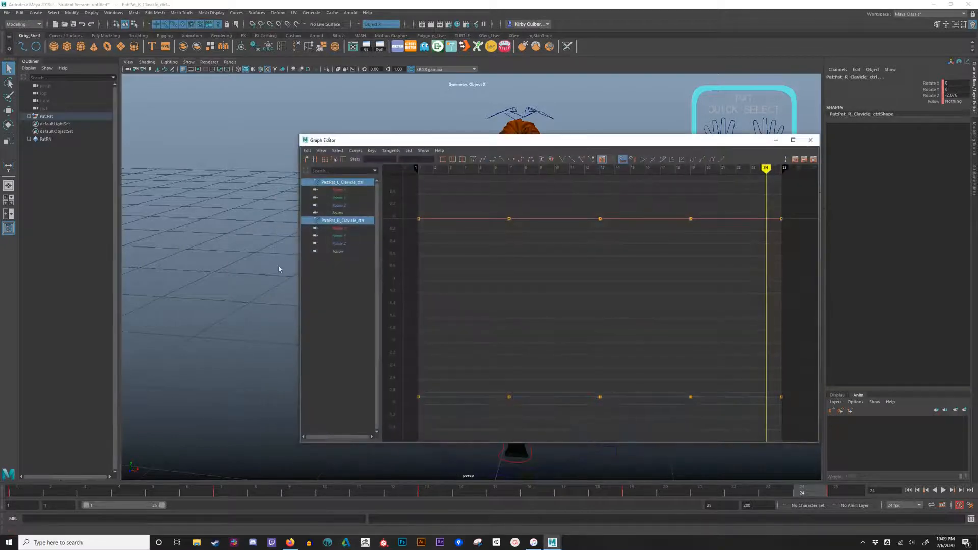
{"action": "left_click", "coordinate": [339, 205]}
{"action": "left_click", "coordinate": [338, 243], "text": "ctrl"}
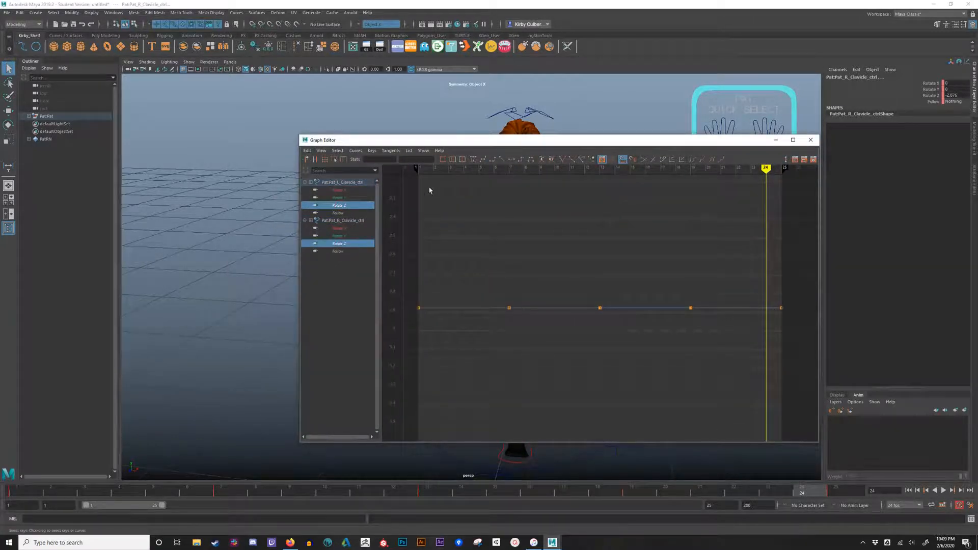
Insert a key at frame 5 on both clavicle Rotate Z curves and raise it to about -2.3
{"action": "left_click_drag", "start_coordinate": [425, 169], "coordinate": [479, 169]}
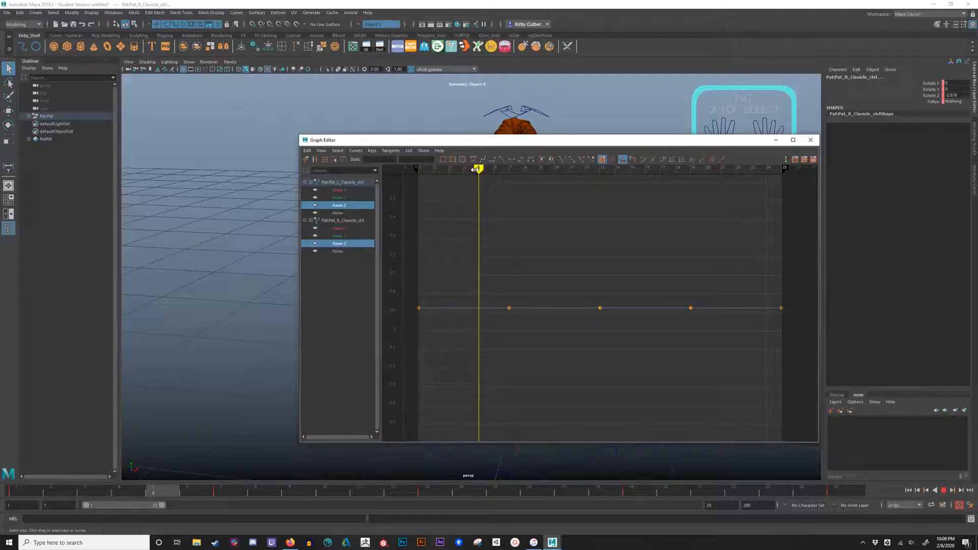
{"action": "left_click_drag", "start_coordinate": [498, 295], "coordinate": [490, 358]}
{"action": "right_click", "coordinate": [496, 308]}
{"action": "left_click", "coordinate": [500, 311]}
{"action": "middle_click_drag", "start_coordinate": [531, 369], "coordinate": [526, 319], "text": "shift"}
{"action": "right_click_drag", "start_coordinate": [600, 372], "coordinate": [577, 364], "text": "alt"}
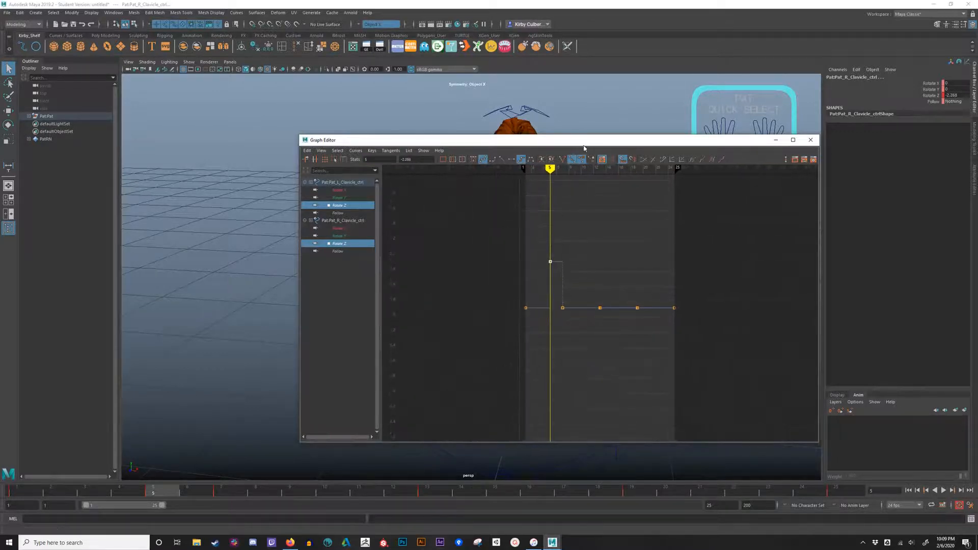
With the character visible beside the curves, lower the frame 5 clavicle Rotate Z keys to about -9.9
{"action": "left_click_drag", "start_coordinate": [587, 141], "coordinate": [688, 153]}
{"action": "middle_click_drag", "start_coordinate": [273, 260], "coordinate": [200, 258], "text": "alt"}
{"action": "middle_click_drag", "start_coordinate": [300, 271], "coordinate": [175, 257], "text": "alt"}
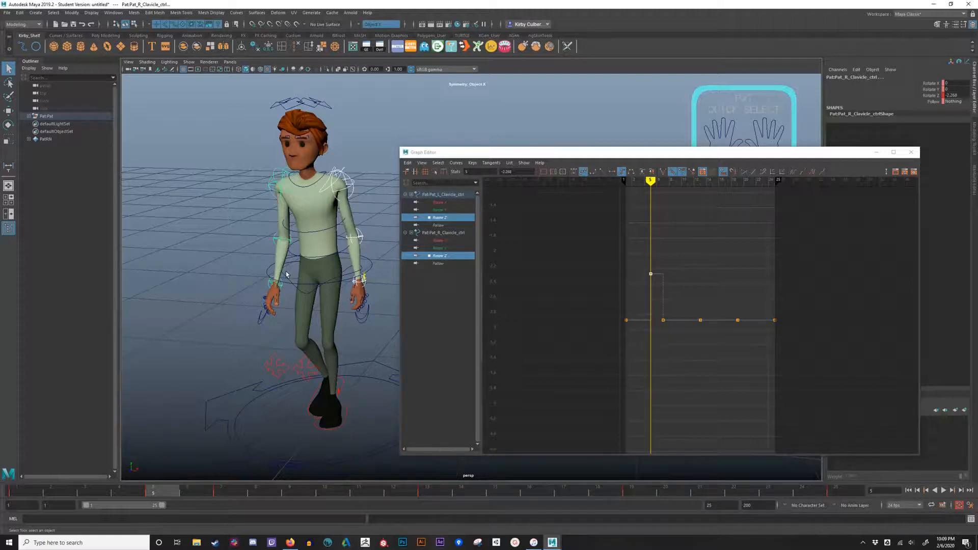
{"action": "left_click_drag", "start_coordinate": [285, 275], "coordinate": [328, 292], "text": "alt"}
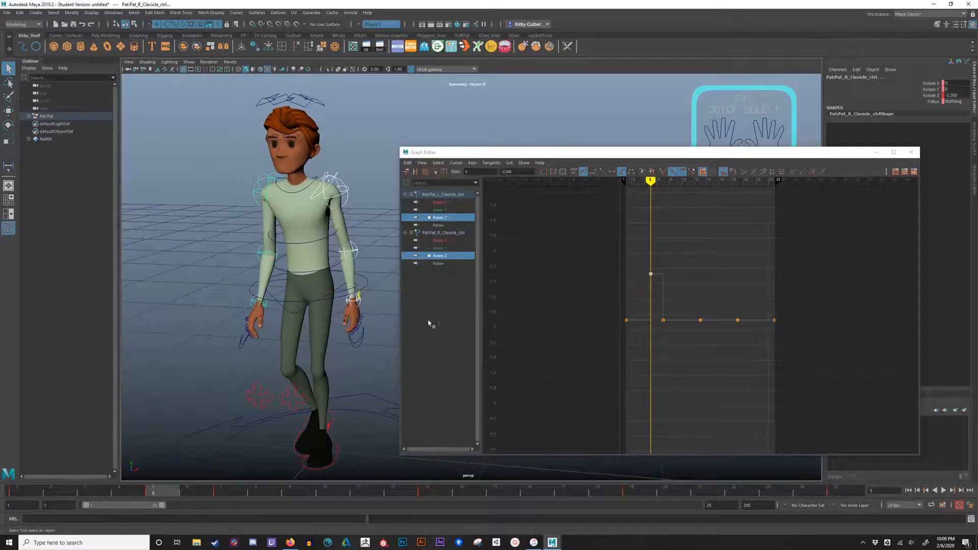
{"action": "left_click", "coordinate": [649, 262]}
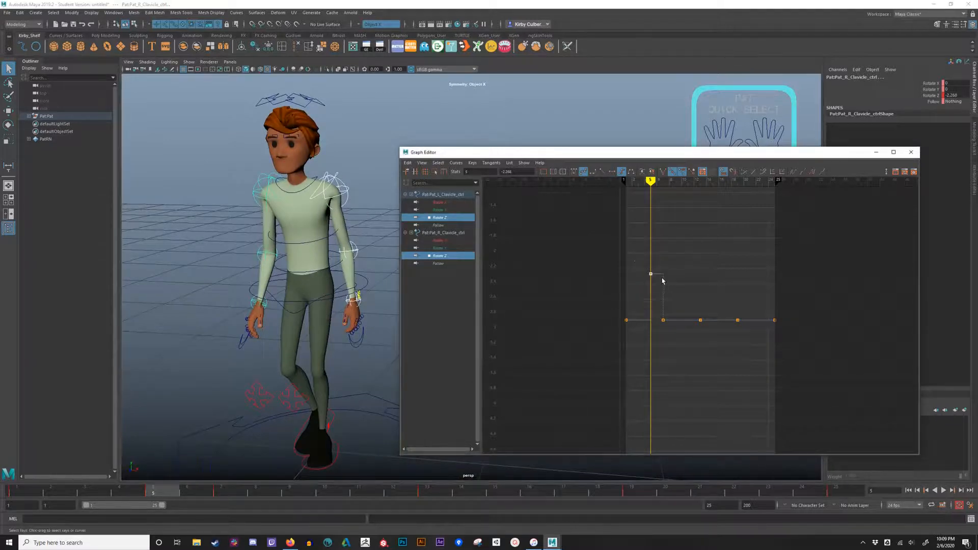
{"action": "middle_click_drag", "start_coordinate": [686, 256], "coordinate": [680, 403]}
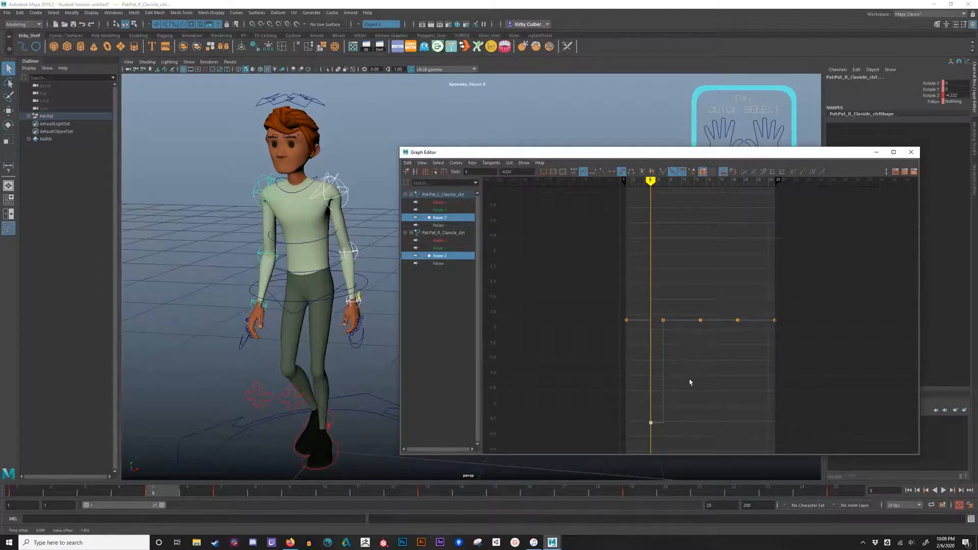
{"action": "scroll", "coordinate": [689, 382], "scroll_direction": "down", "scroll_amount": 6}
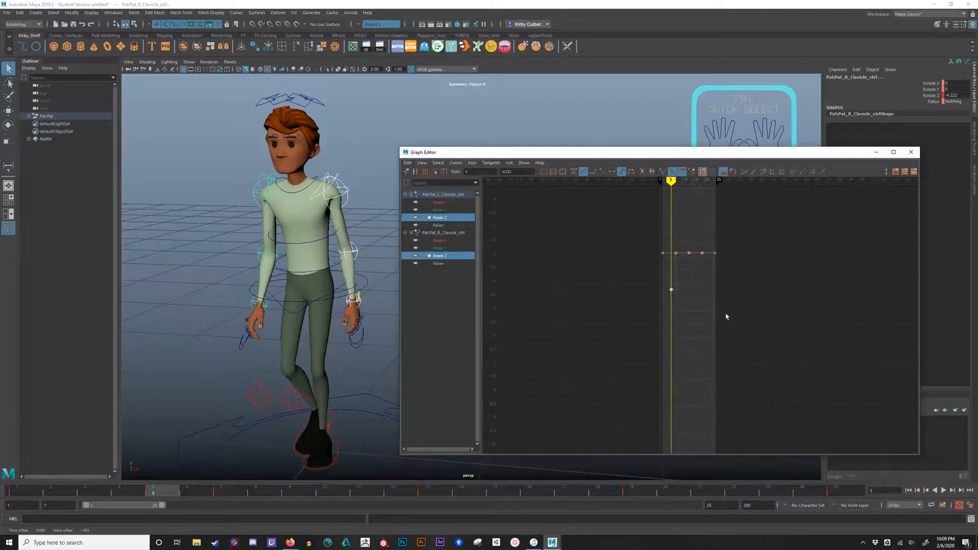
{"action": "middle_click_drag", "start_coordinate": [726, 317], "coordinate": [735, 341]}
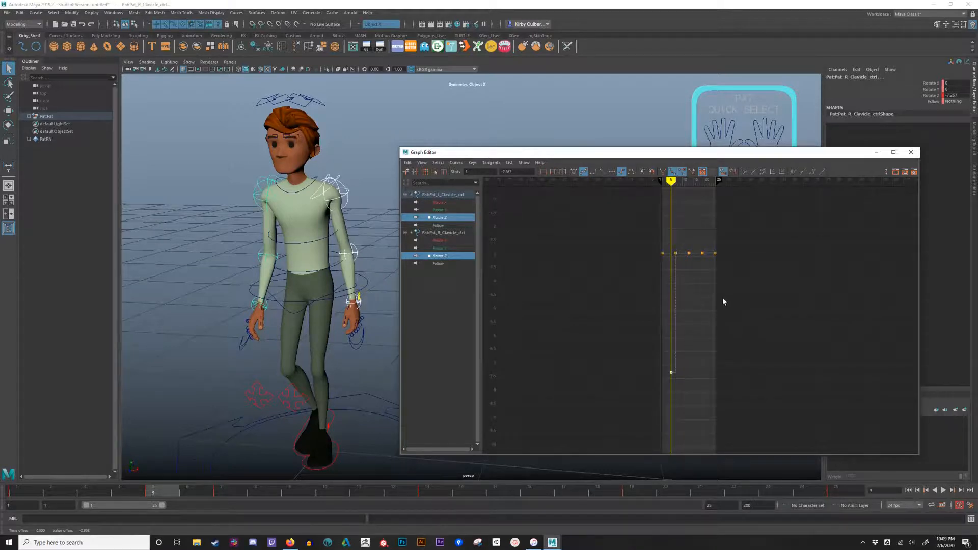
{"action": "key", "text": "f"}
{"action": "right_click_drag", "start_coordinate": [777, 311], "coordinate": [736, 306], "text": "alt"}
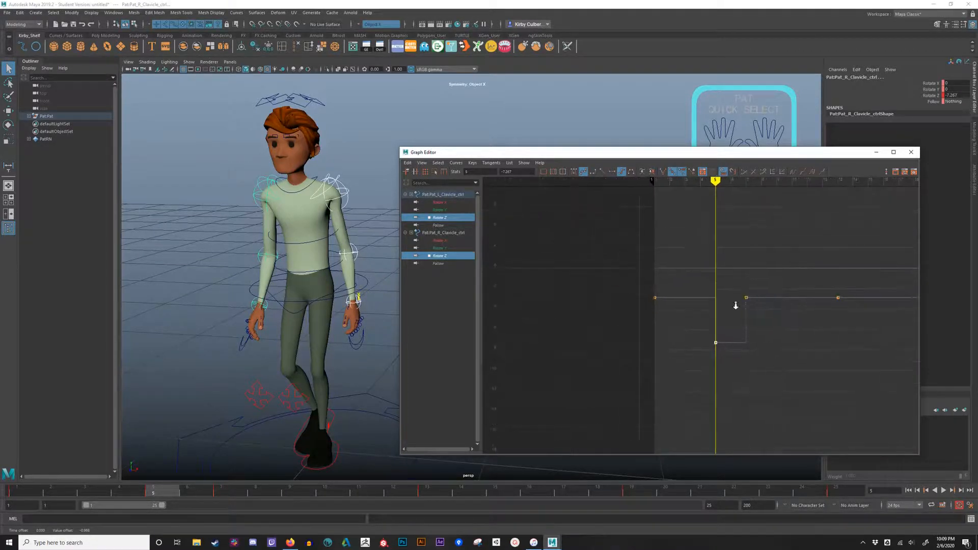
{"action": "middle_click_drag", "start_coordinate": [781, 312], "coordinate": [651, 326], "text": "alt"}
{"action": "key", "text": "a"}
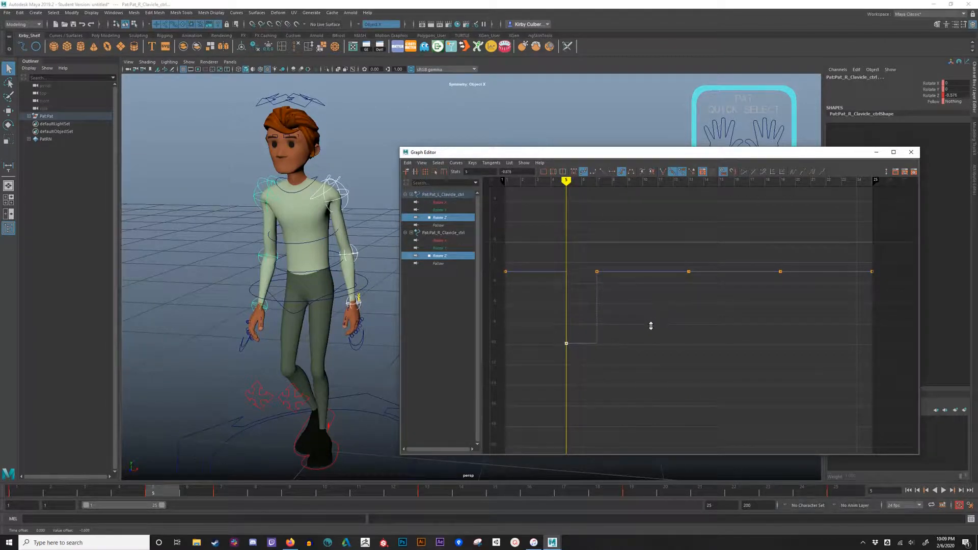
Insert a key at frame 3 on both clavicle Rotate Z curves and lower it to about -6.9
{"action": "left_click_drag", "start_coordinate": [566, 183], "coordinate": [534, 184]}
{"action": "left_click_drag", "start_coordinate": [572, 248], "coordinate": [548, 296]}
{"action": "right_click", "coordinate": [552, 270]}
{"action": "left_click", "coordinate": [560, 276]}
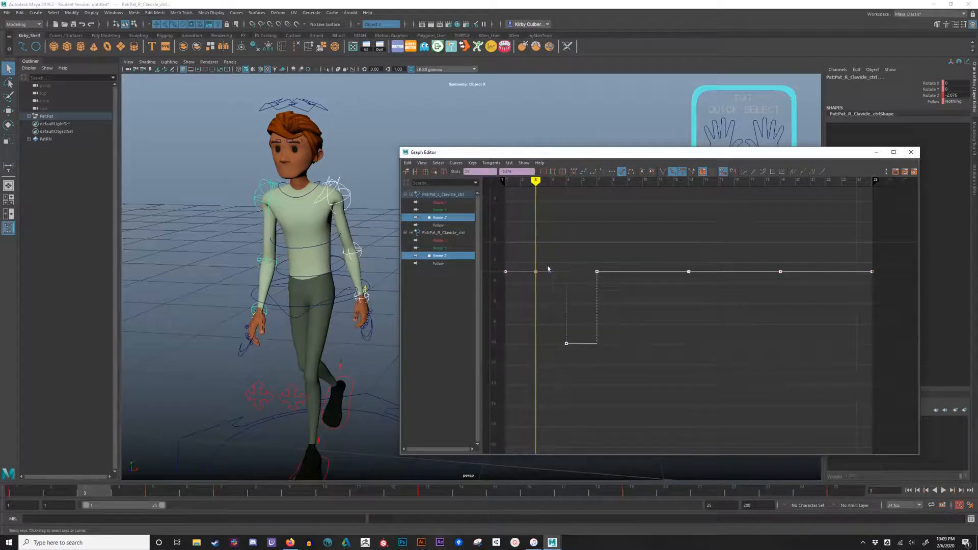
{"action": "left_click_drag", "start_coordinate": [534, 257], "coordinate": [537, 284]}
{"action": "middle_click_drag", "start_coordinate": [563, 245], "coordinate": [563, 282]}
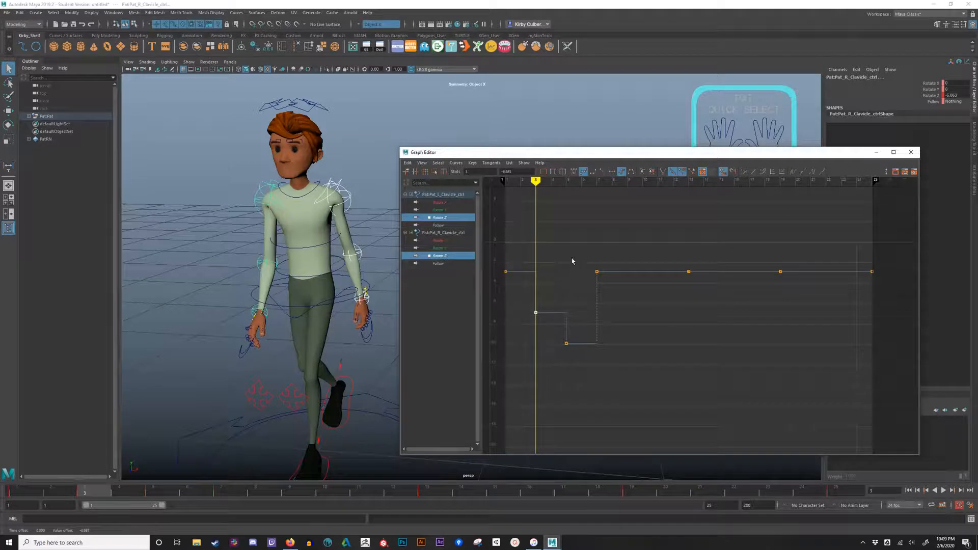
Lower the frame 7 clavicle Rotate Z keys to between the frame 3 and frame 5 values, and insert keys at frame 9
{"action": "left_click_drag", "start_coordinate": [586, 253], "coordinate": [601, 300]}
{"action": "middle_click_drag", "start_coordinate": [641, 293], "coordinate": [644, 347]}
{"action": "mouse_move", "coordinate": [536, 181]}
{"action": "left_mouse_down"}
{"action": "mouse_move", "coordinate": [638, 197]}
{"action": "mouse_move", "coordinate": [626, 197]}
{"action": "left_mouse_up"}
{"action": "left_click_drag", "start_coordinate": [658, 262], "coordinate": [659, 328]}
{"action": "right_click", "coordinate": [662, 325]}
{"action": "left_click", "coordinate": [680, 328]}
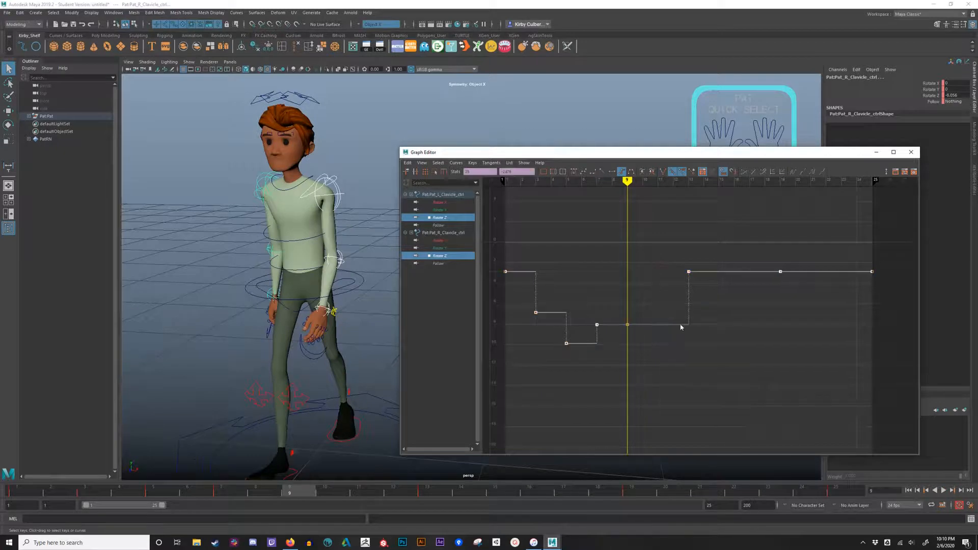
{"action": "left_click_drag", "start_coordinate": [651, 259], "coordinate": [647, 375]}
{"action": "middle_click_drag", "start_coordinate": [674, 334], "coordinate": [674, 315], "text": "shift"}
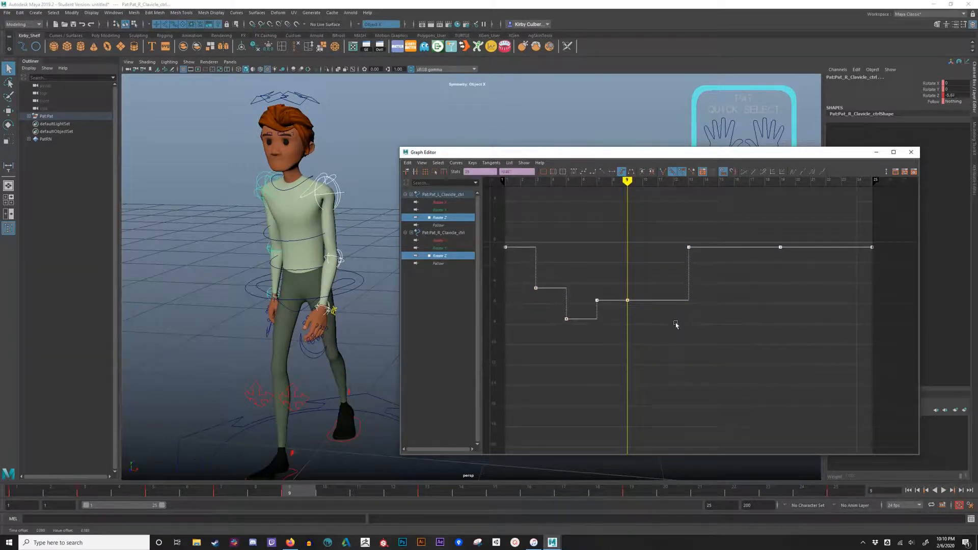
{"action": "key", "text": "ctrl+z"}
Raise the frame 9 clavicle Rotate Z keys to about -5.2, and insert keys at frame 11 raised to about -3.1
{"action": "left_click_drag", "start_coordinate": [671, 351], "coordinate": [614, 305]}
{"action": "middle_click_drag", "start_coordinate": [673, 338], "coordinate": [674, 310], "text": "shift"}
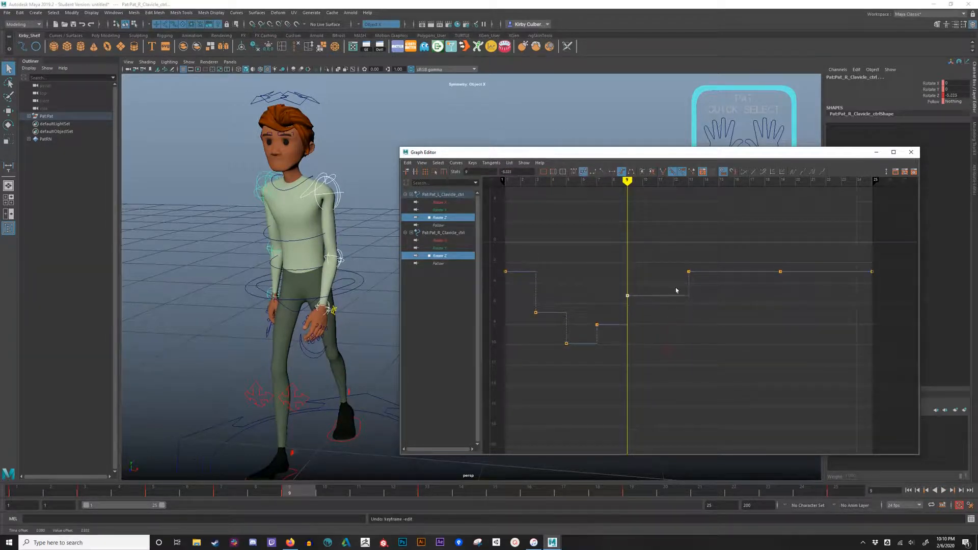
{"action": "left_click_drag", "start_coordinate": [629, 180], "coordinate": [657, 181]}
{"action": "left_click", "coordinate": [671, 295]}
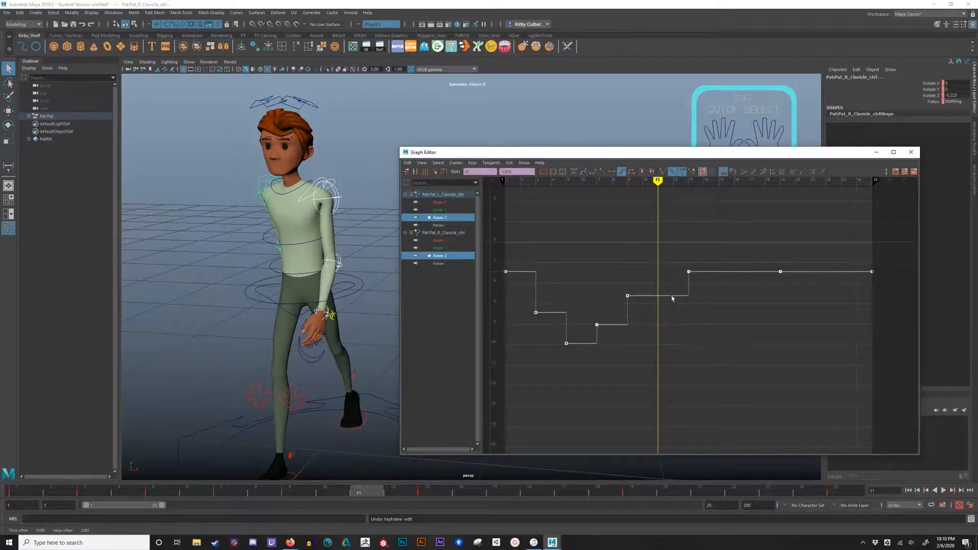
{"action": "right_click", "coordinate": [671, 296]}
{"action": "left_click", "coordinate": [683, 300]}
{"action": "left_click", "coordinate": [658, 296]}
{"action": "middle_click_drag", "start_coordinate": [686, 312], "coordinate": [687, 294], "text": "shift"}
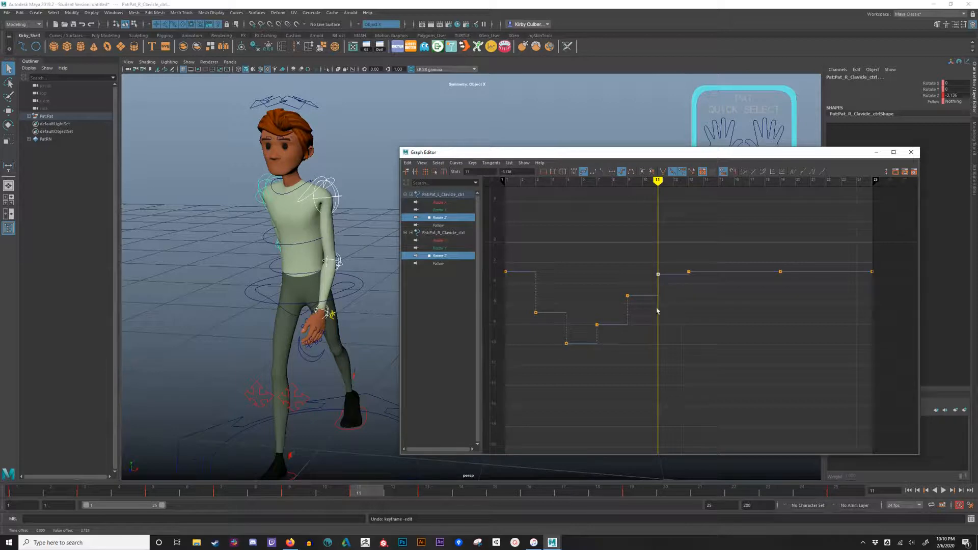
Copy the clavicle Rotate Z keys from frames 1 to 13 and paste them starting at frame 13
{"action": "left_click_drag", "start_coordinate": [657, 181], "coordinate": [505, 182]}
{"action": "left_click_drag", "start_coordinate": [493, 251], "coordinate": [712, 386]}
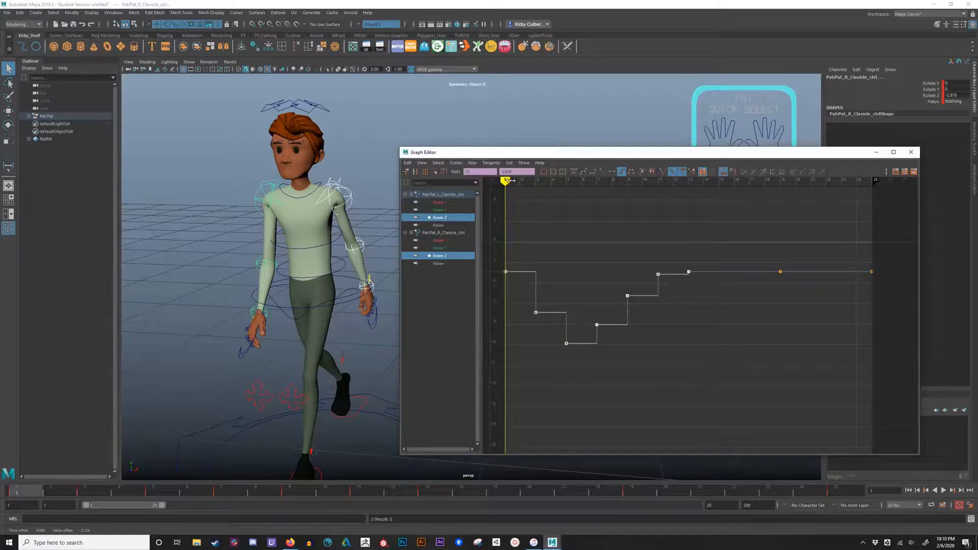
{"action": "left_click_drag", "start_coordinate": [509, 181], "coordinate": [688, 181]}
{"action": "key", "text": "ctrl+v"}
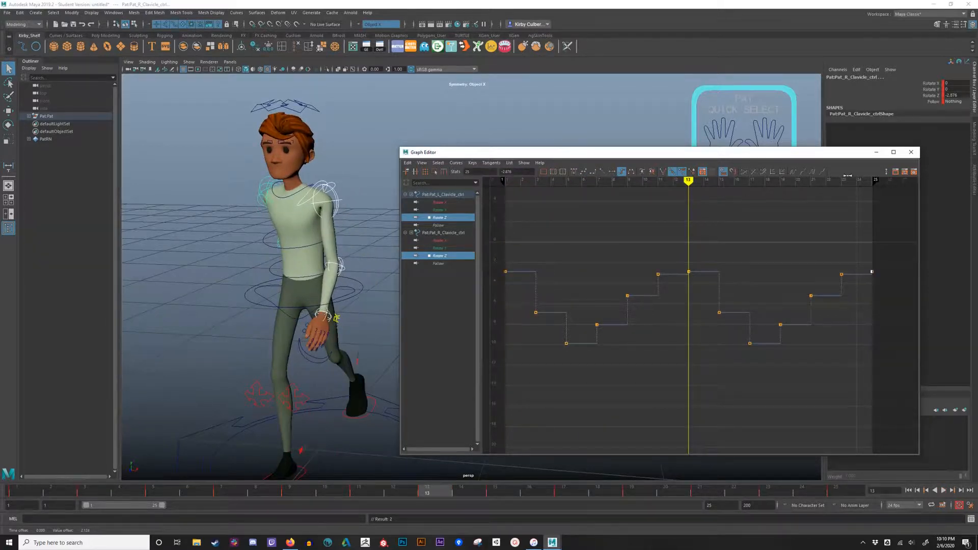
Play the walk cycle to review the clavicle motion, and clear the selection
{"action": "left_click", "coordinate": [876, 152]}
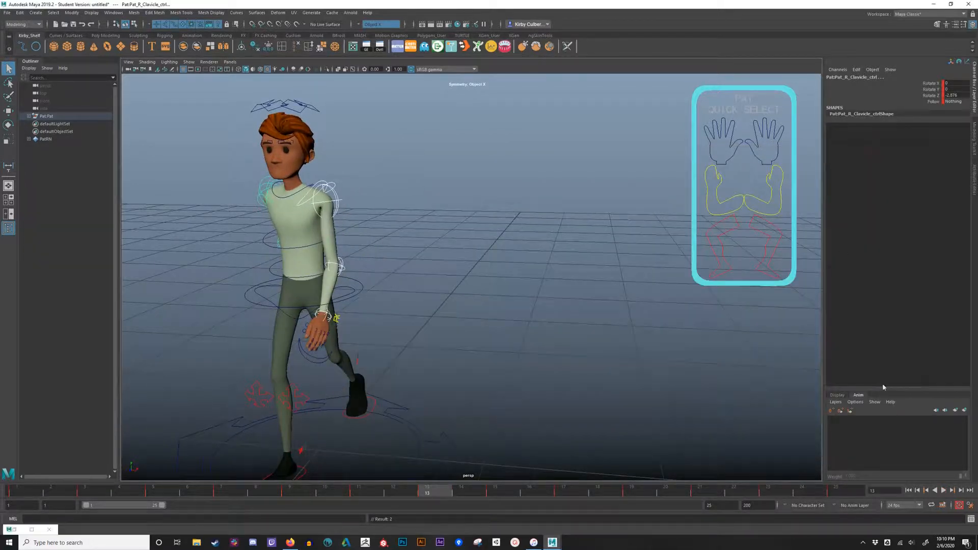
{"action": "left_click", "coordinate": [934, 491]}
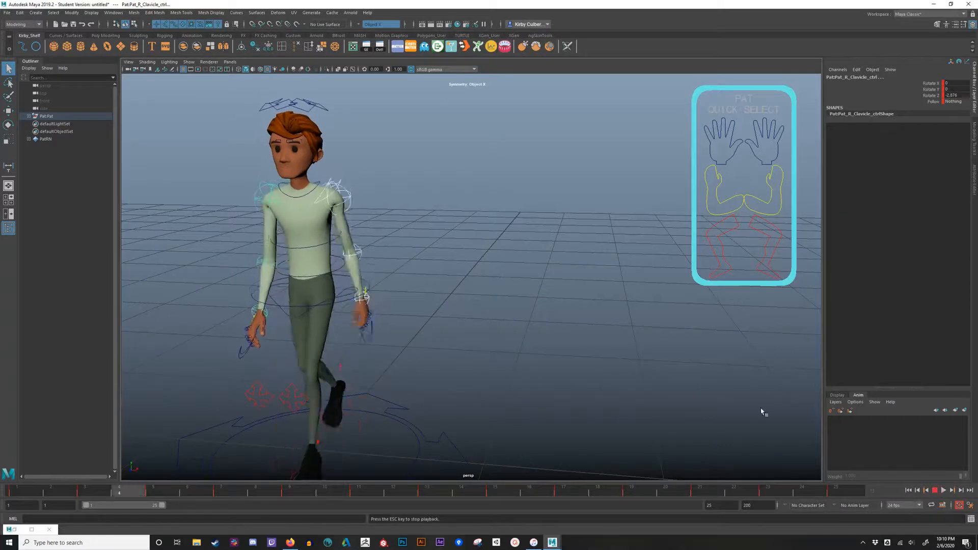
{"action": "left_click", "coordinate": [944, 491]}
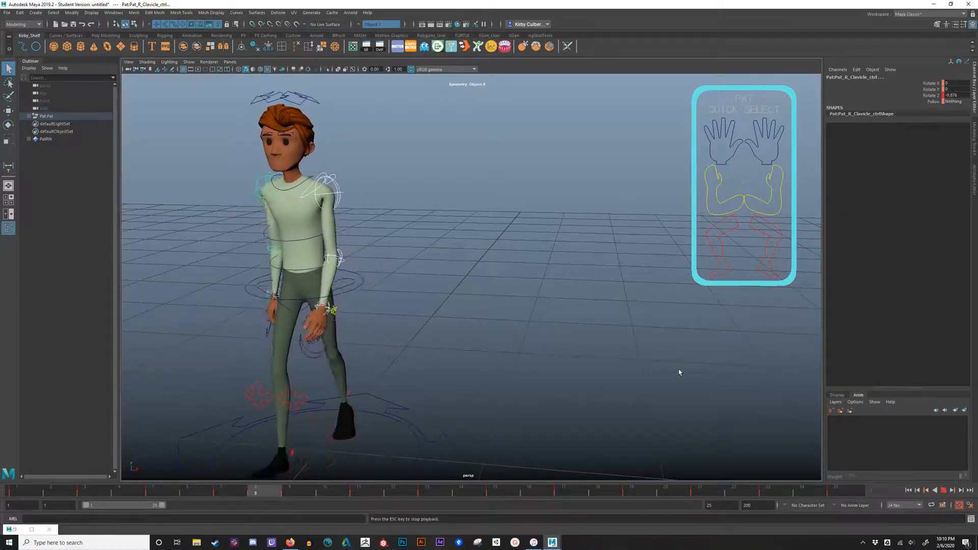
{"action": "key", "text": "alt+v"}
{"action": "left_click", "coordinate": [575, 261]}
{"action": "left_click_drag", "start_coordinate": [561, 257], "coordinate": [511, 352], "text": "alt"}
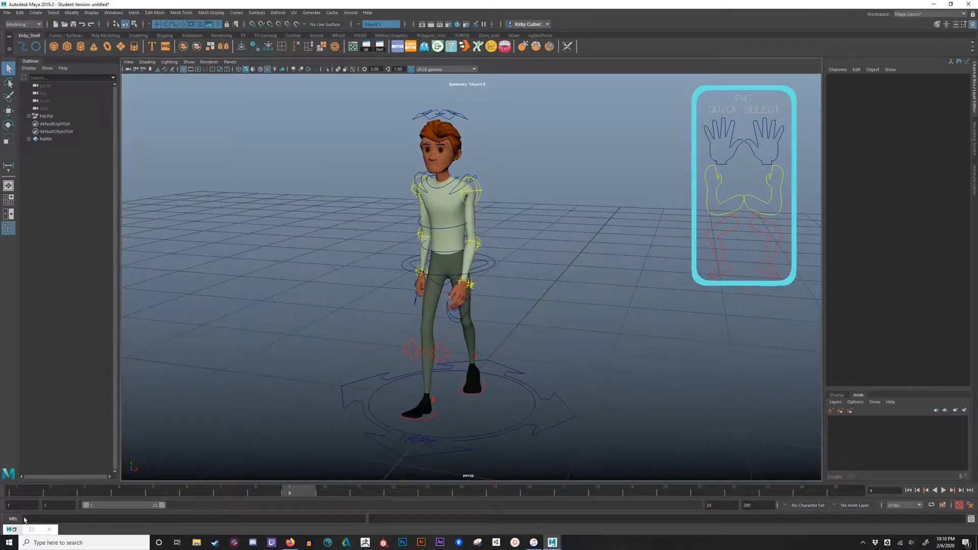
Reselect both clavicle controls, isolate their Rotate Z curves in the Graph Editor beside the character, and go to frame 1
{"action": "left_click", "coordinate": [14, 530]}
{"action": "left_click_drag", "start_coordinate": [574, 151], "coordinate": [714, 143]}
{"action": "left_click_drag", "start_coordinate": [409, 324], "coordinate": [353, 273], "text": "alt"}
{"action": "middle_click_drag", "start_coordinate": [361, 223], "coordinate": [342, 255], "text": "alt"}
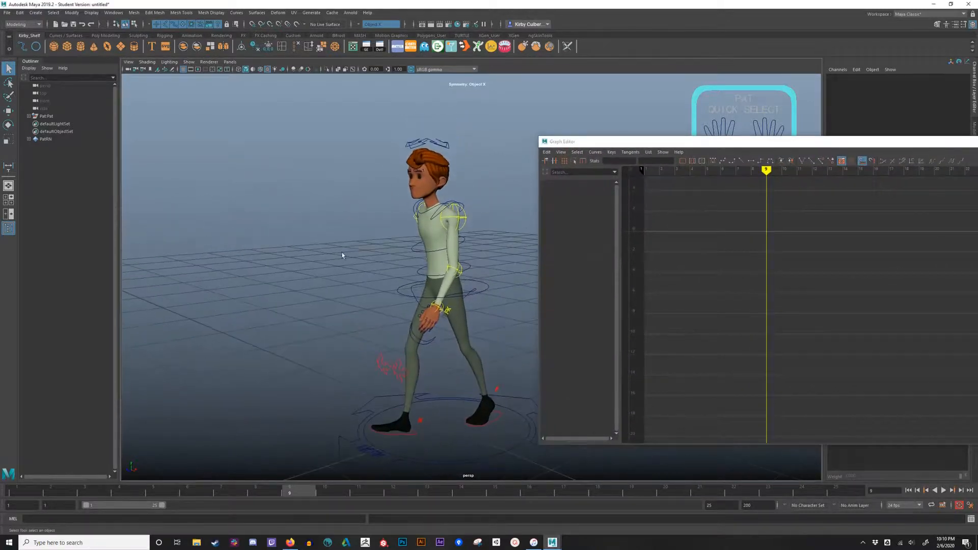
{"action": "mouse_move", "coordinate": [342, 256]}
{"action": "left_mouse_down", "text": "alt"}
{"action": "mouse_move", "coordinate": [327, 245]}
{"action": "mouse_move", "coordinate": [351, 242]}
{"action": "left_mouse_up", "text": "alt"}
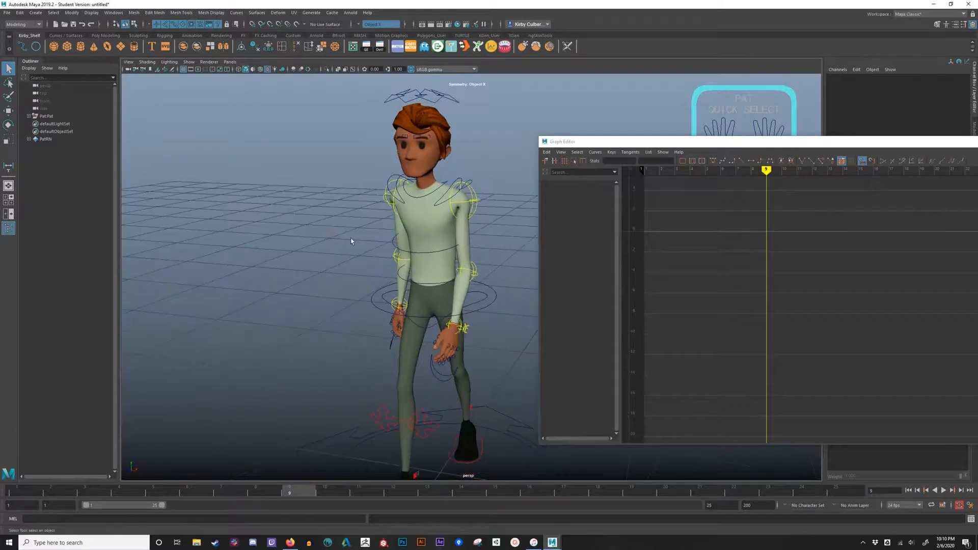
{"action": "left_click_drag", "start_coordinate": [701, 142], "coordinate": [670, 140]}
{"action": "left_click", "coordinate": [441, 200]}
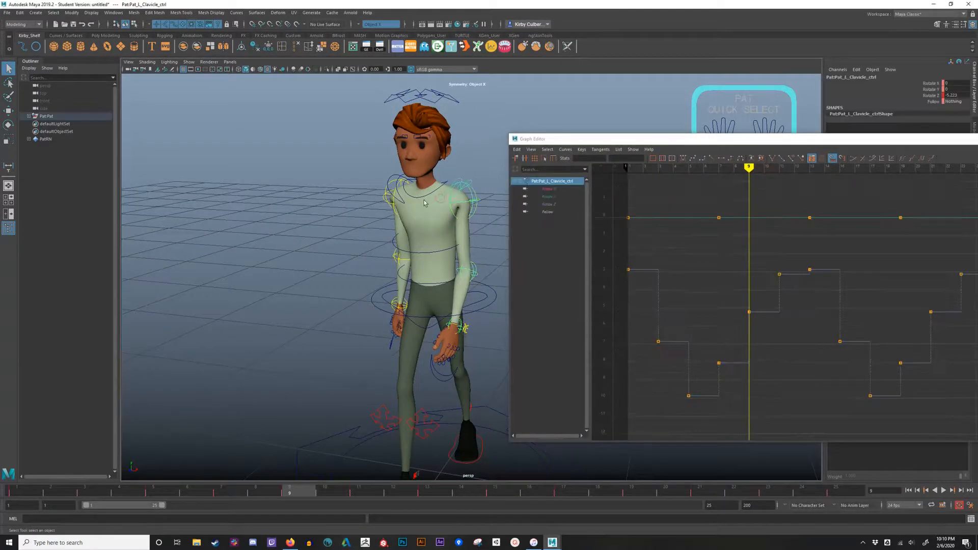
{"action": "left_click", "coordinate": [402, 203], "text": "shift"}
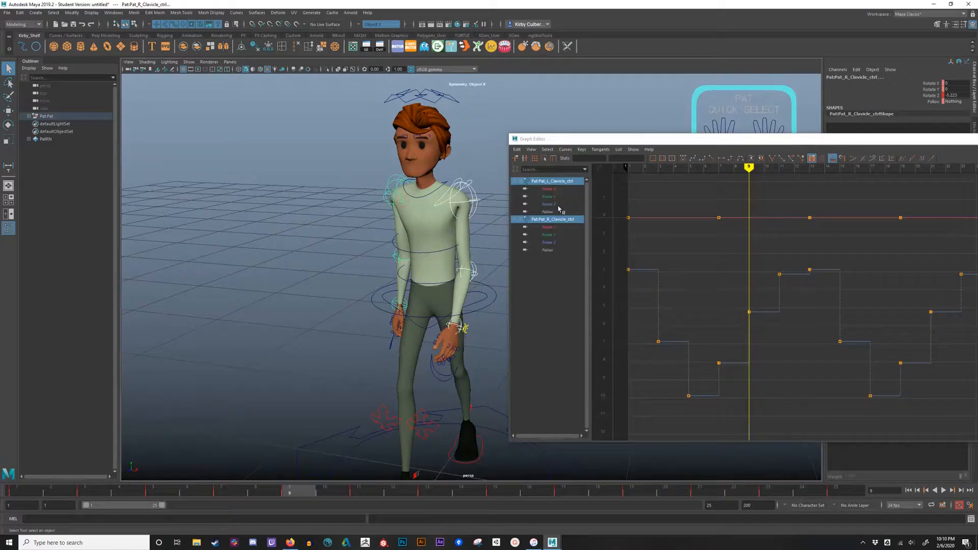
{"action": "key", "text": "f"}
{"action": "left_click", "coordinate": [550, 242]}
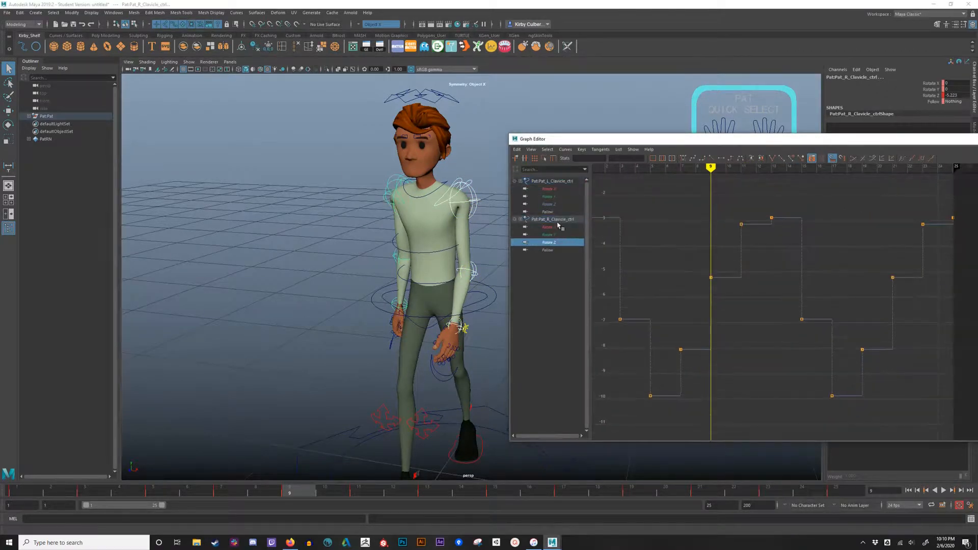
{"action": "left_click", "coordinate": [554, 204], "text": "ctrl"}
{"action": "key", "text": "f"}
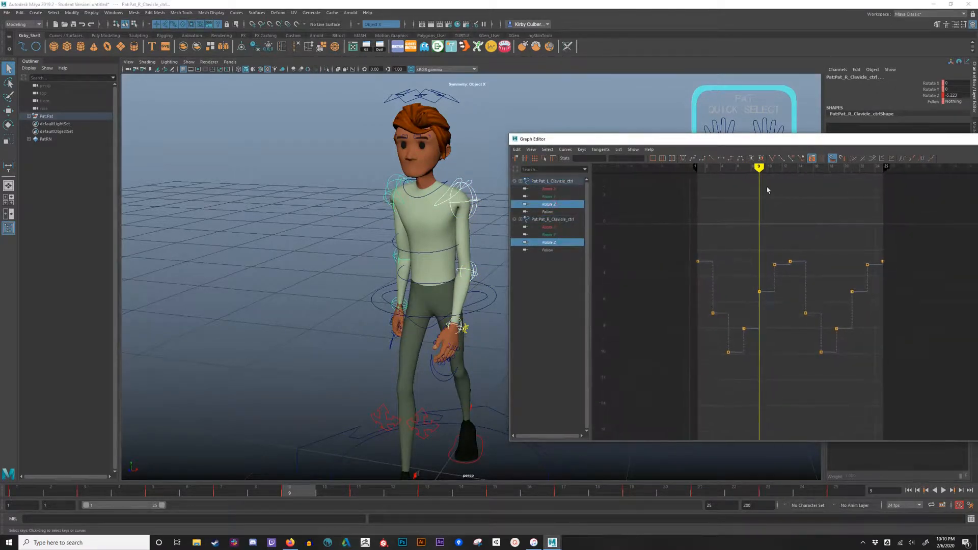
{"action": "left_click_drag", "start_coordinate": [759, 170], "coordinate": [699, 180]}
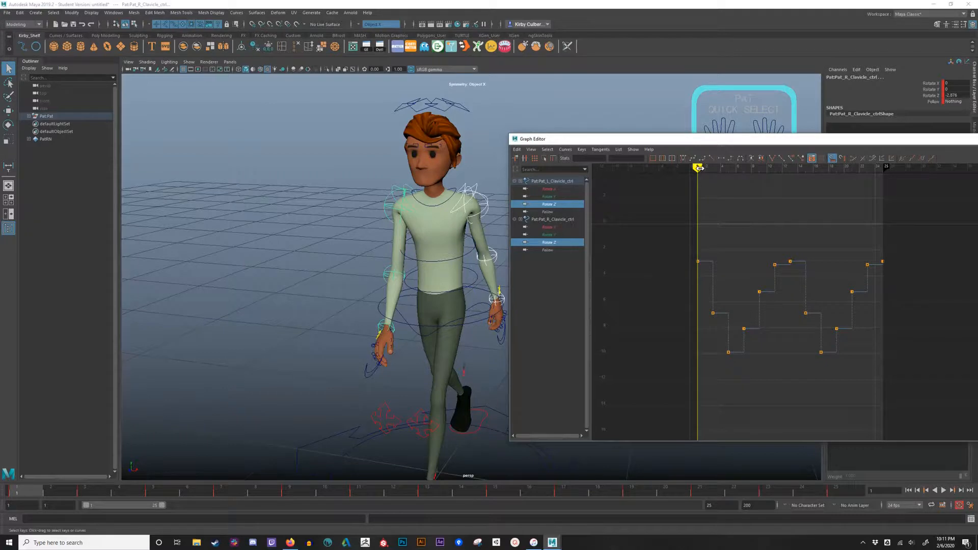
Play and scrub the walk between frames 1 and 15 to review how the clavicles drop and rise across each step
{"action": "key", "text": "alt+v"}
{"action": "mouse_move", "coordinate": [700, 168]}
{"action": "left_mouse_down"}
{"action": "mouse_move", "coordinate": [733, 176]}
{"action": "mouse_move", "coordinate": [697, 172]}
{"action": "left_mouse_up"}
{"action": "left_click_drag", "start_coordinate": [699, 172], "coordinate": [728, 179]}
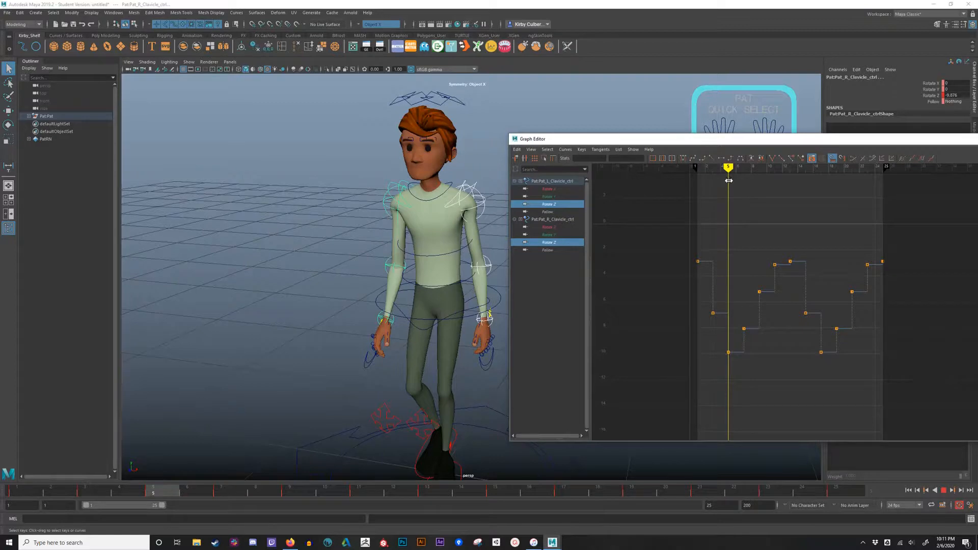
{"action": "left_click_drag", "start_coordinate": [729, 180], "coordinate": [789, 184]}
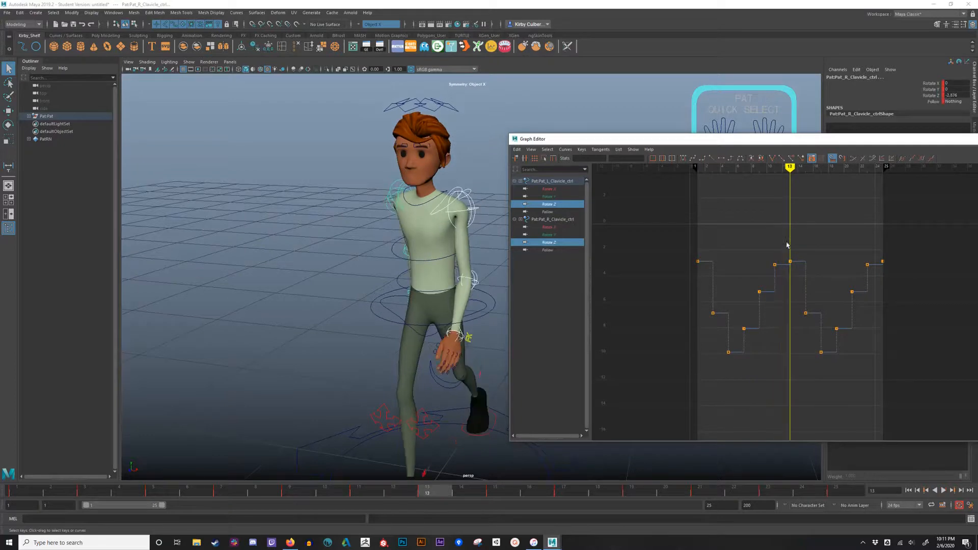
{"action": "left_click_drag", "start_coordinate": [797, 247], "coordinate": [789, 279]}
{"action": "mouse_move", "coordinate": [789, 168]}
{"action": "left_mouse_down"}
{"action": "mouse_move", "coordinate": [851, 168]}
{"action": "mouse_move", "coordinate": [806, 169]}
{"action": "left_mouse_up"}
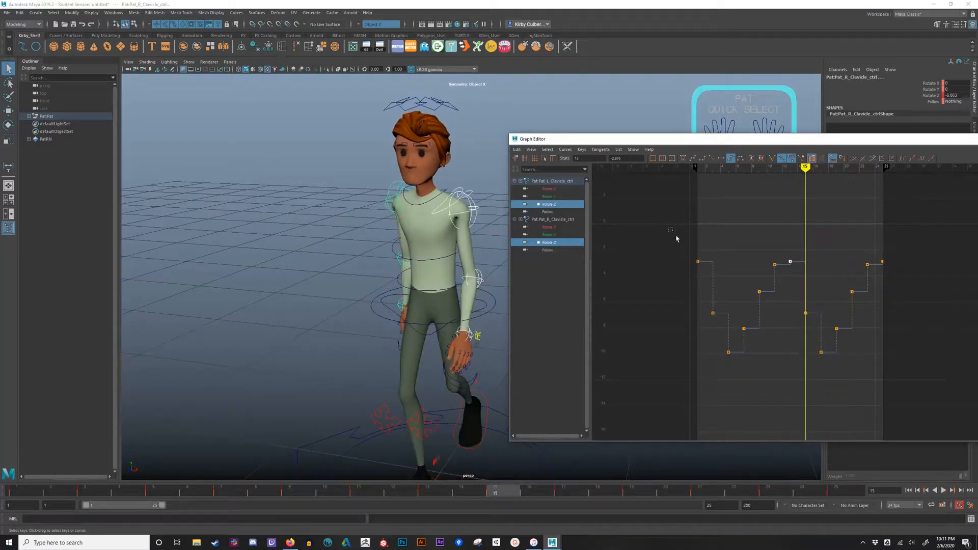
Copy the clavicle Rotate Z keys from frames 1 to 13, delete the second-half keys, and paste the copy at frame 13
{"action": "left_click_drag", "start_coordinate": [669, 227], "coordinate": [791, 404]}
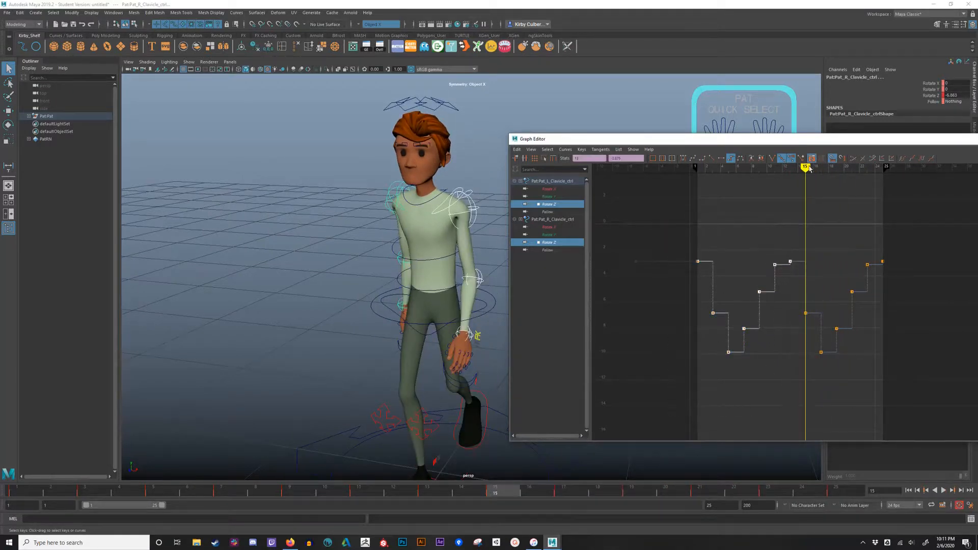
{"action": "left_click_drag", "start_coordinate": [810, 168], "coordinate": [790, 169]}
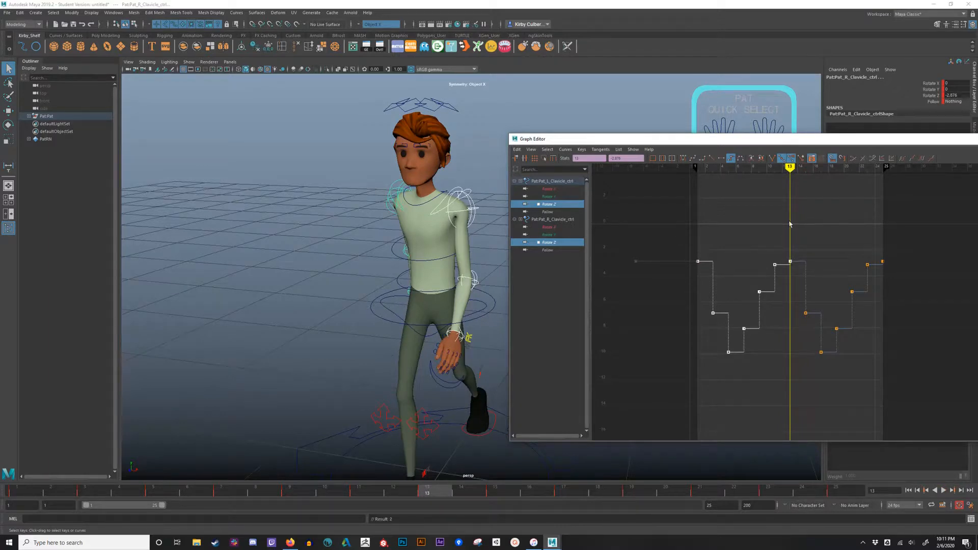
{"action": "key", "text": "alt+v"}
{"action": "key", "text": "alt+v"}
{"action": "left_click_drag", "start_coordinate": [800, 235], "coordinate": [932, 393]}
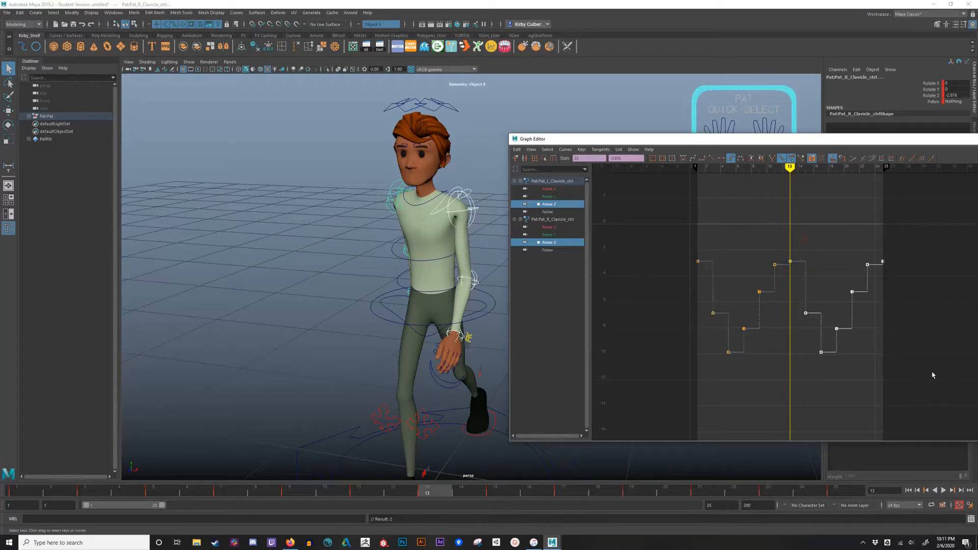
{"action": "key", "text": "Delete"}
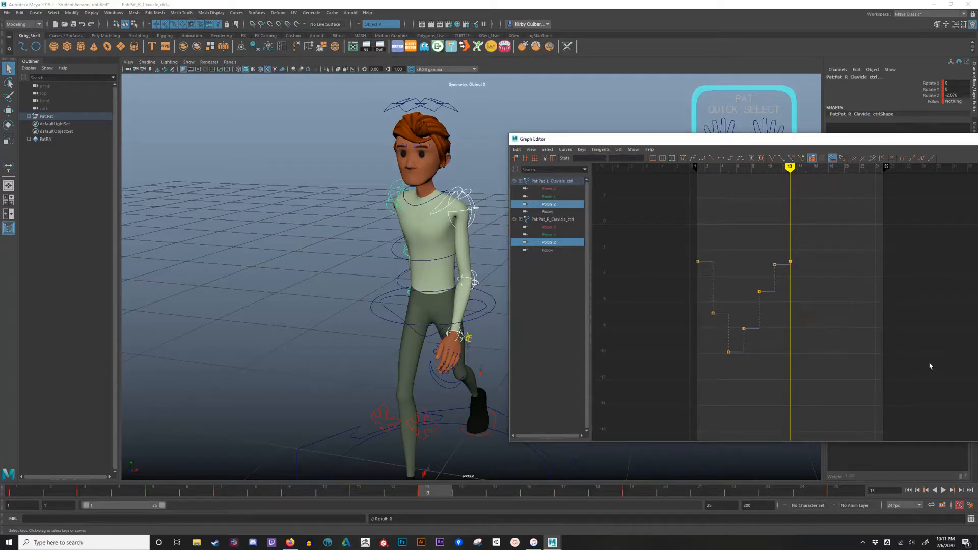
{"action": "key", "text": "ctrl+v"}
Play the walk with the pasted clavicle keys and scrub to frame 5 to check the pose
{"action": "key", "text": "alt+v"}
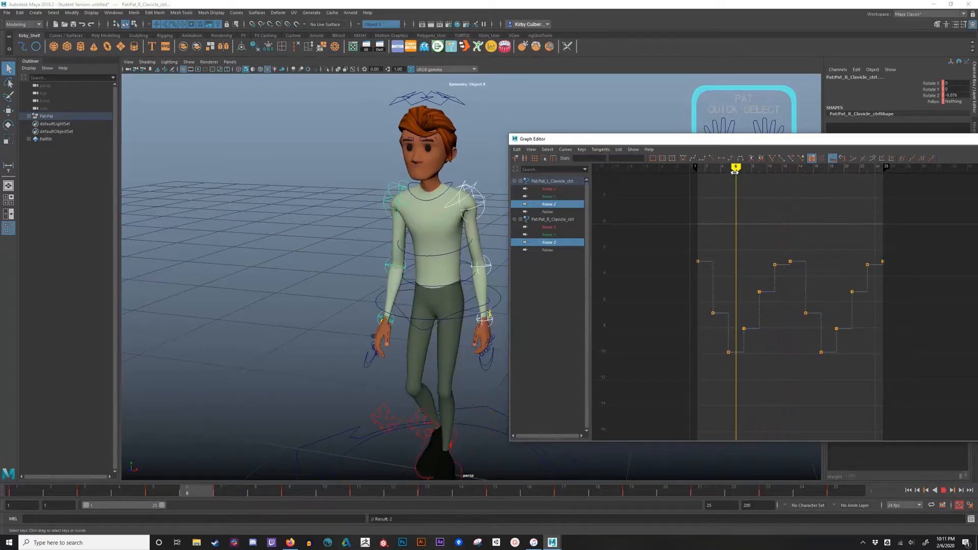
{"action": "left_click_drag", "start_coordinate": [910, 184], "coordinate": [729, 181]}
{"action": "left_click_drag", "start_coordinate": [467, 289], "coordinate": [455, 288], "text": "alt"}
Select the spine and chest controls, isolate their Rotate X curves, and view the character from the side
{"action": "left_click", "coordinate": [458, 252]}
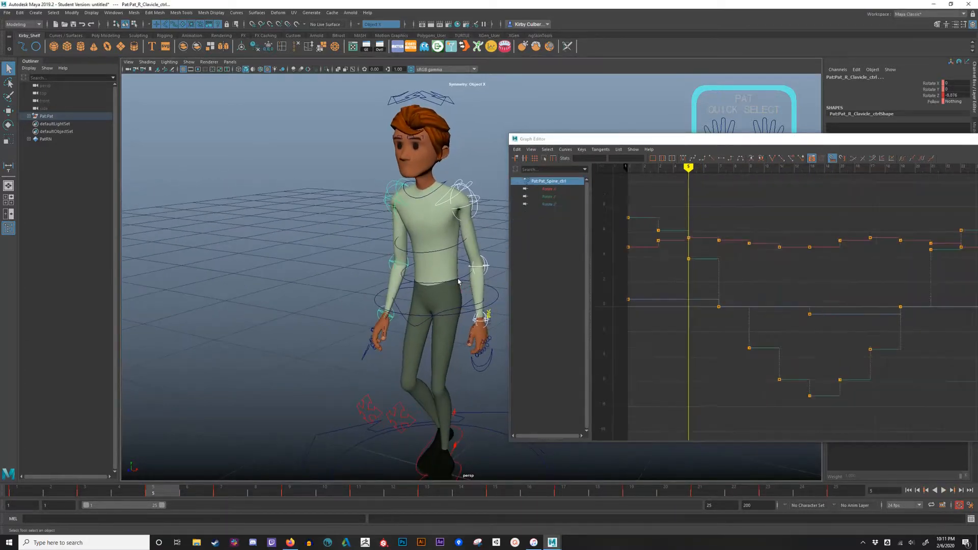
{"action": "left_click", "coordinate": [458, 248], "text": "shift"}
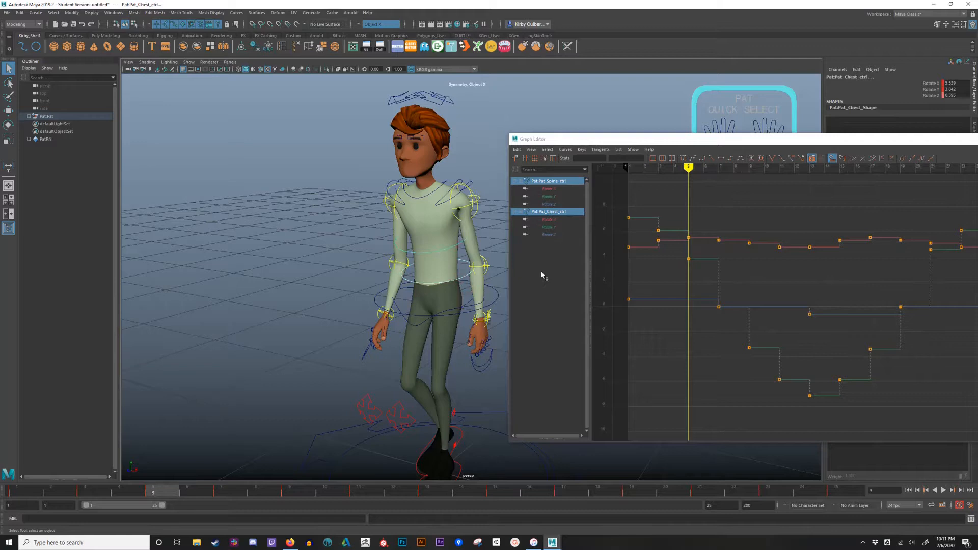
{"action": "left_click", "coordinate": [555, 219]}
{"action": "left_click", "coordinate": [550, 189], "text": "ctrl"}
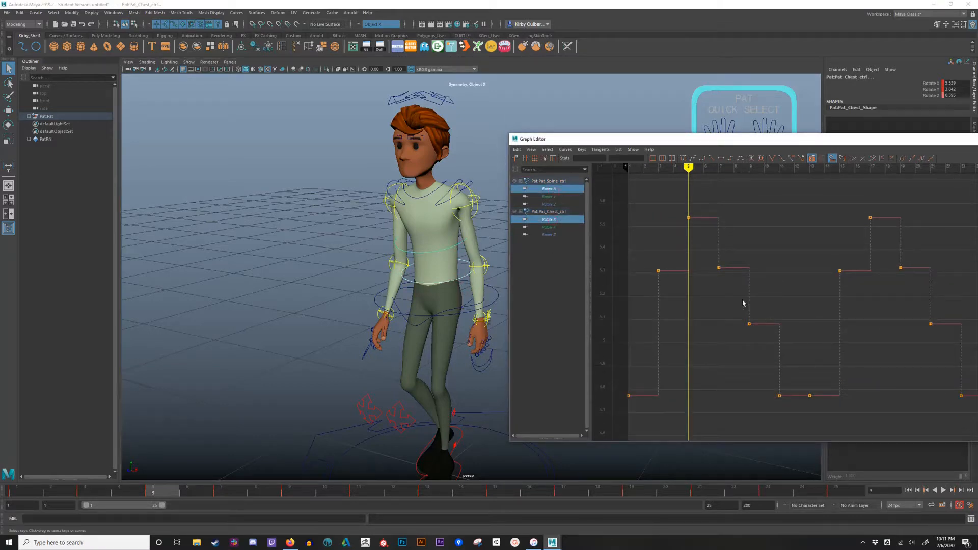
{"action": "left_click_drag", "start_coordinate": [331, 268], "coordinate": [435, 266], "text": "alt"}
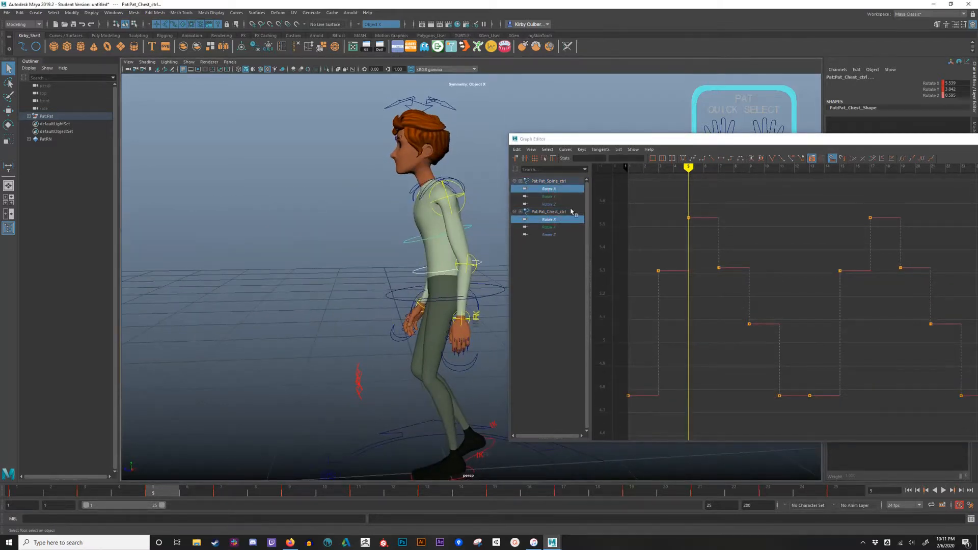
Try raising all the spine and chest Rotate X keys together, and undo the change
{"action": "left_click", "coordinate": [735, 302]}
{"action": "middle_click_drag", "start_coordinate": [714, 400], "coordinate": [712, 346], "text": "shift"}
{"action": "key", "text": "ctrl+z"}
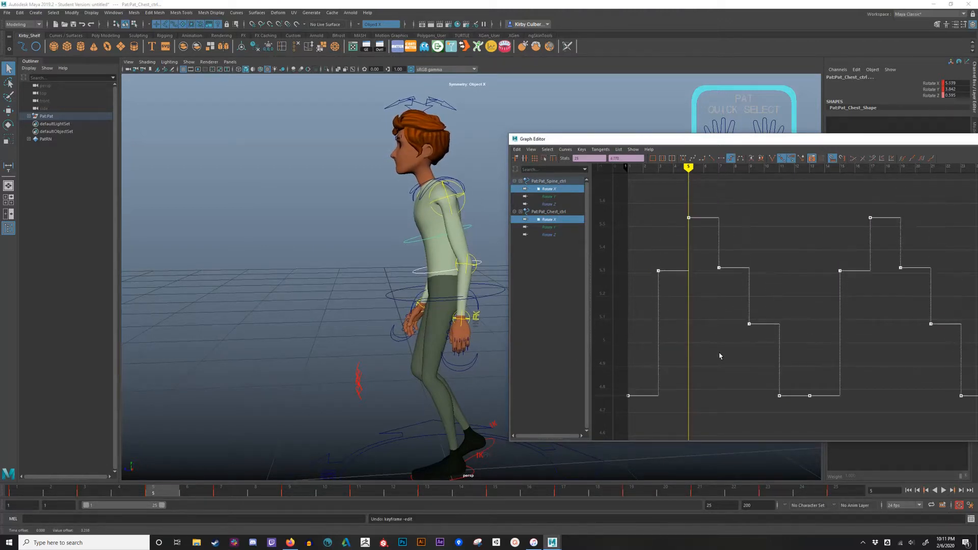
Scrub the spine and chest bend to frame 16, minimize the Graph Editor, and play the full walk cycle
{"action": "left_click_drag", "start_coordinate": [690, 168], "coordinate": [861, 174]}
{"action": "left_click_drag", "start_coordinate": [901, 139], "coordinate": [811, 137]}
{"action": "left_click", "coordinate": [893, 136]}
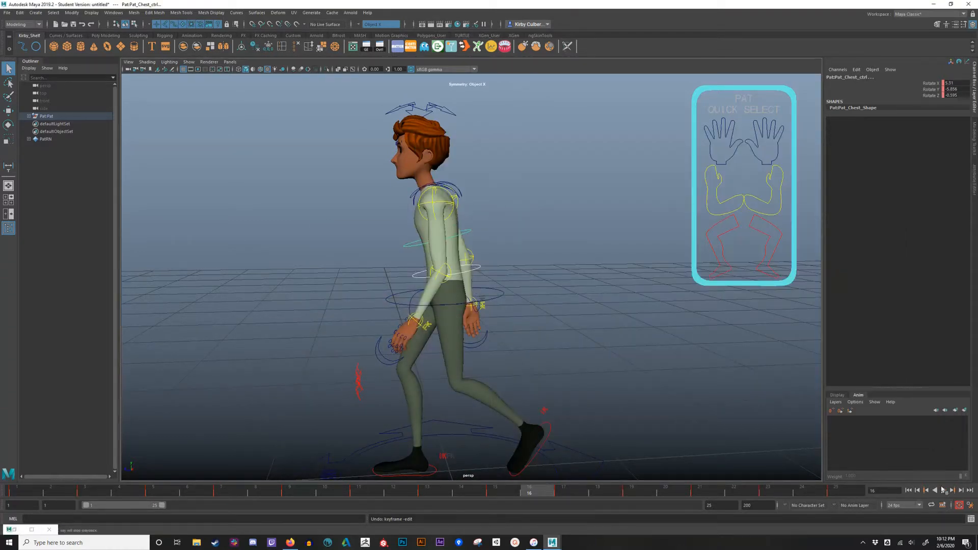
{"action": "left_click", "coordinate": [943, 491]}
{"action": "left_click_drag", "start_coordinate": [611, 353], "coordinate": [605, 335], "text": "alt"}
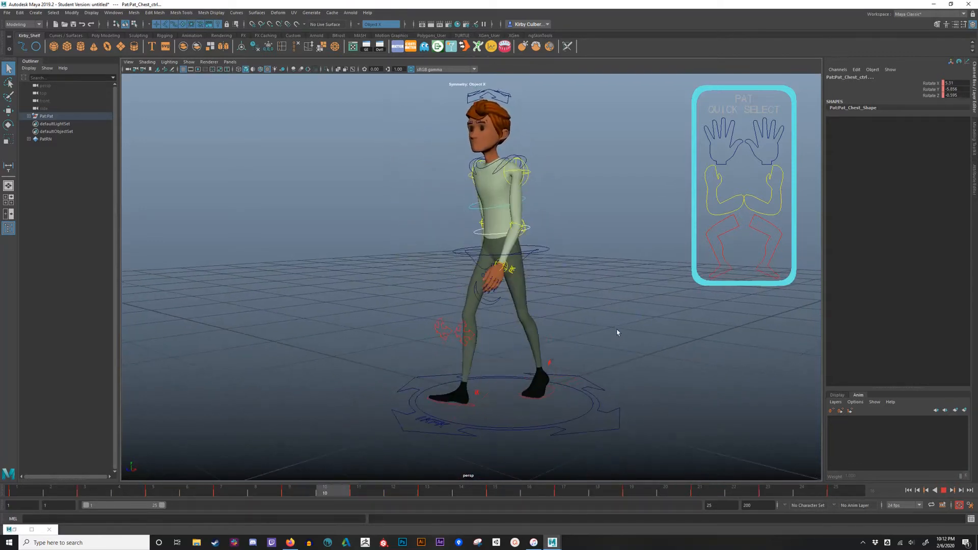